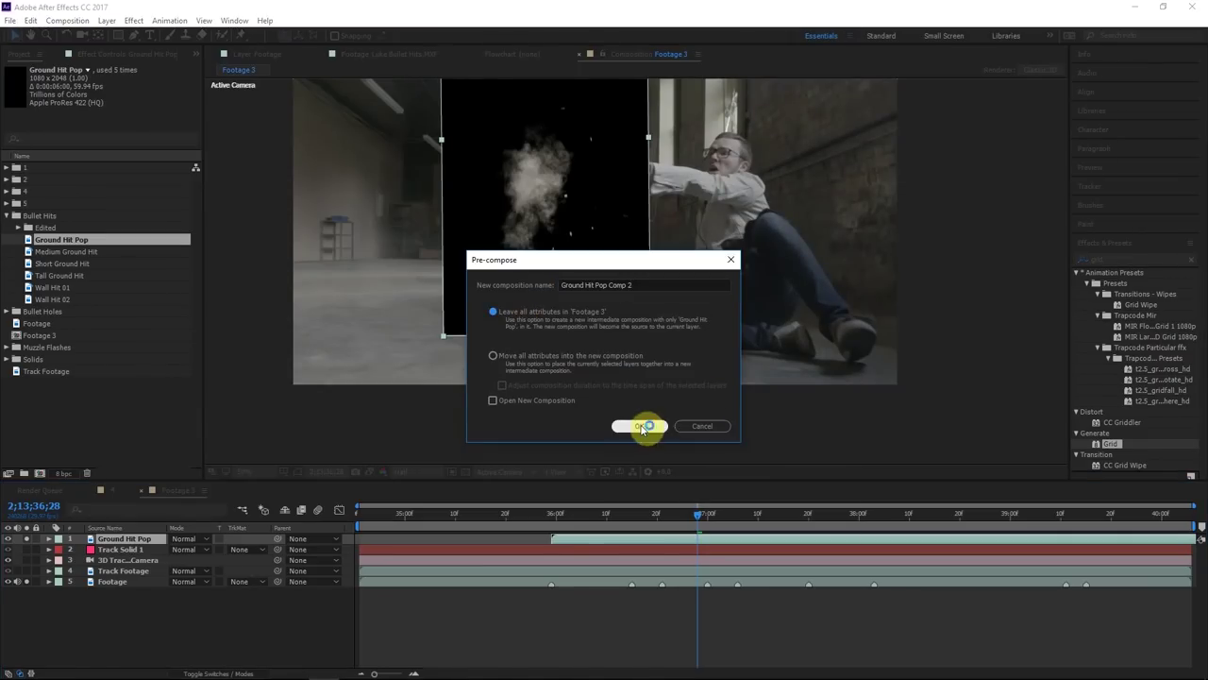
# Pre-compose the Ground Hit Pop layer leaving its attributes in Footage 3, and give its source Shift Channels with alpha from Luminance plus a white Fill
pyautogui.click(648, 424)
pyautogui.doubleClick(131, 539)
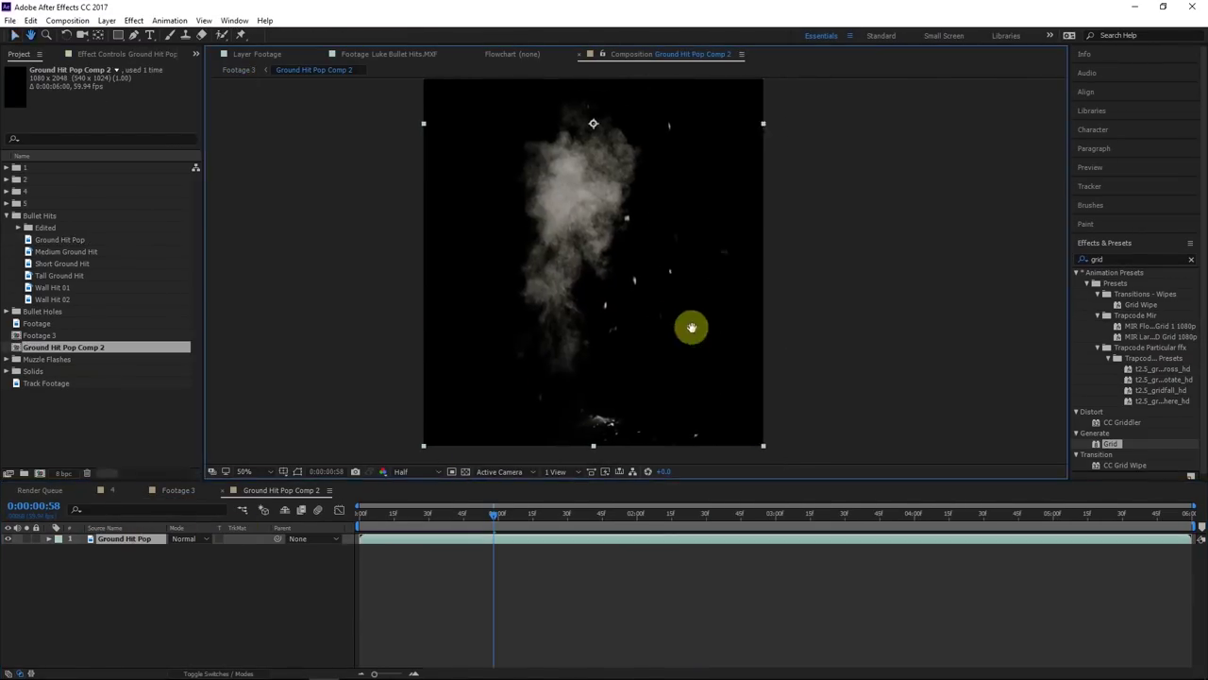
pyautogui.click(162, 537)
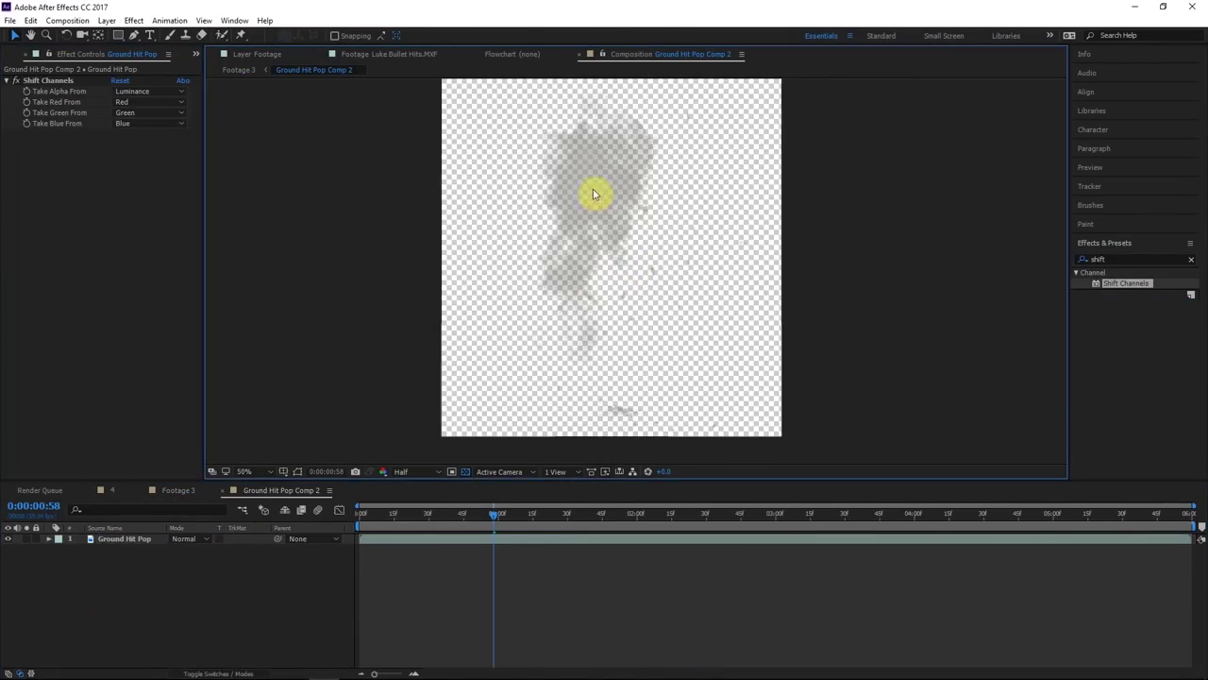
pyautogui.click(465, 470)
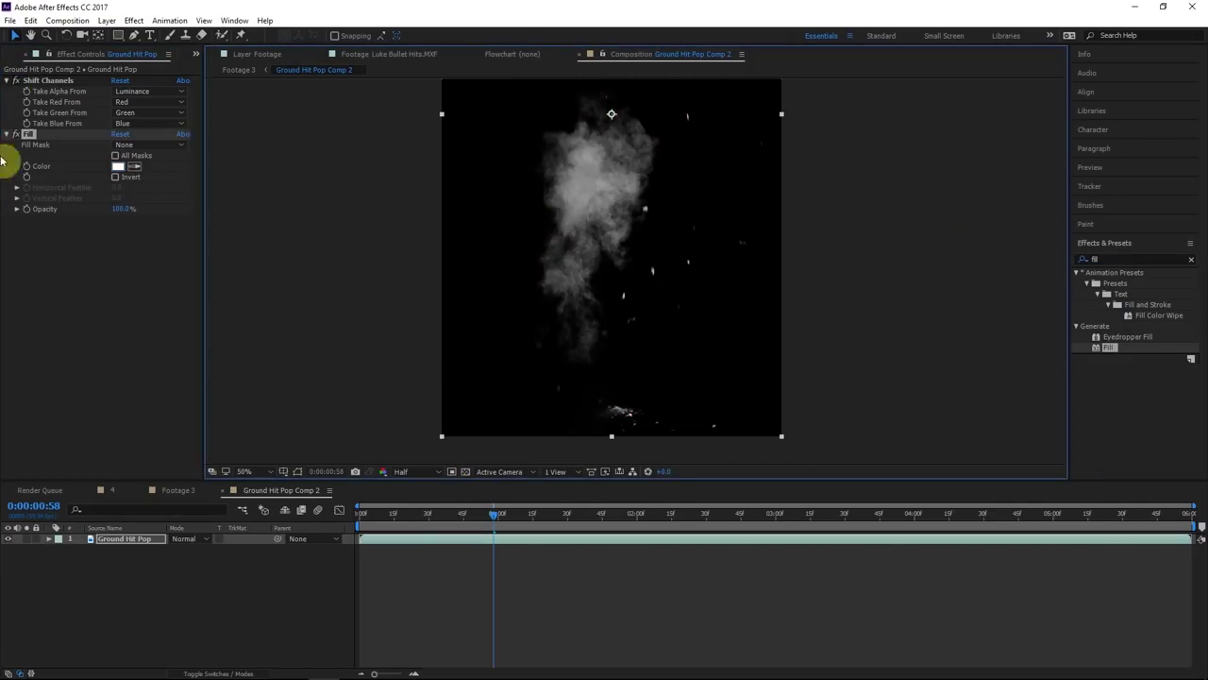
pyautogui.click(179, 490)
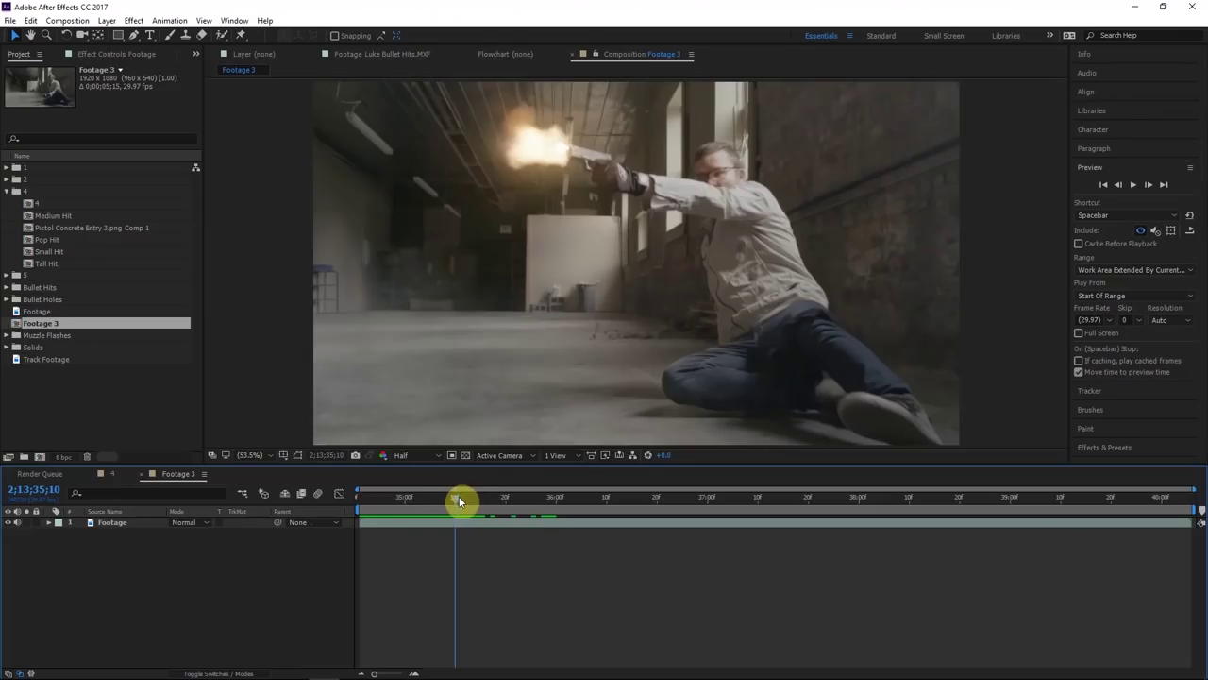
# Open the Footage layer in its own Layer view at 2;13;35;14 and enlarge the viewer
pyautogui.moveTo(459, 501); pyautogui.dragTo(475, 502)
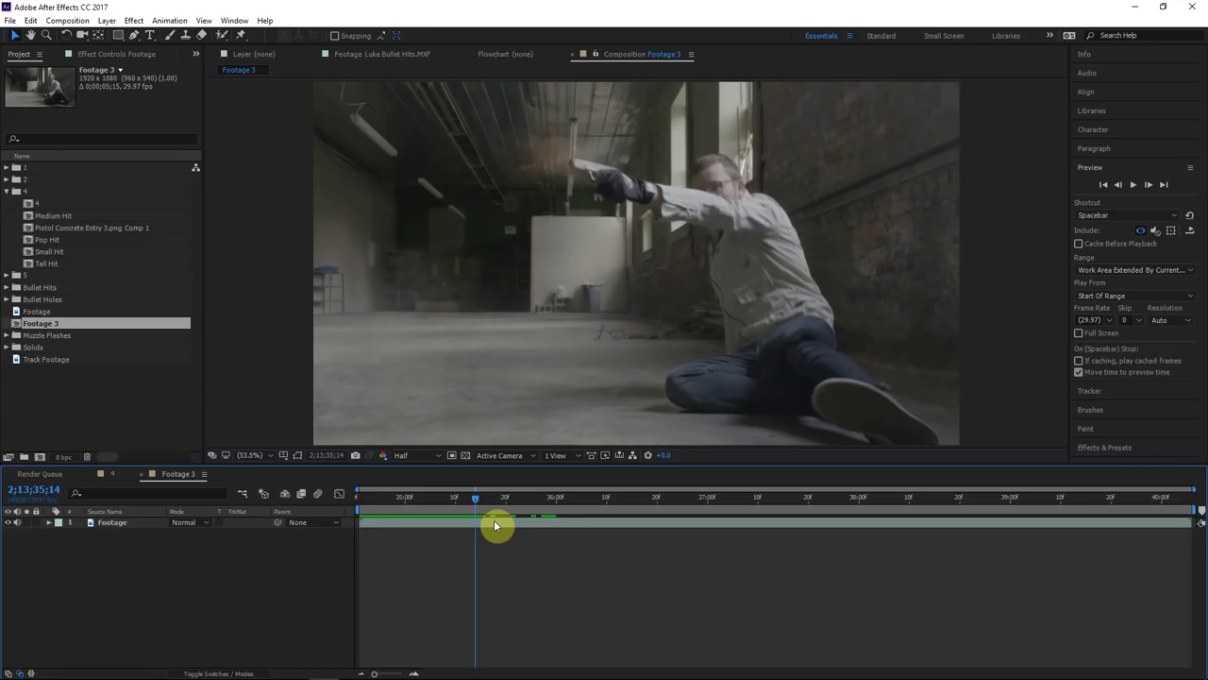
pyautogui.doubleClick(493, 521)
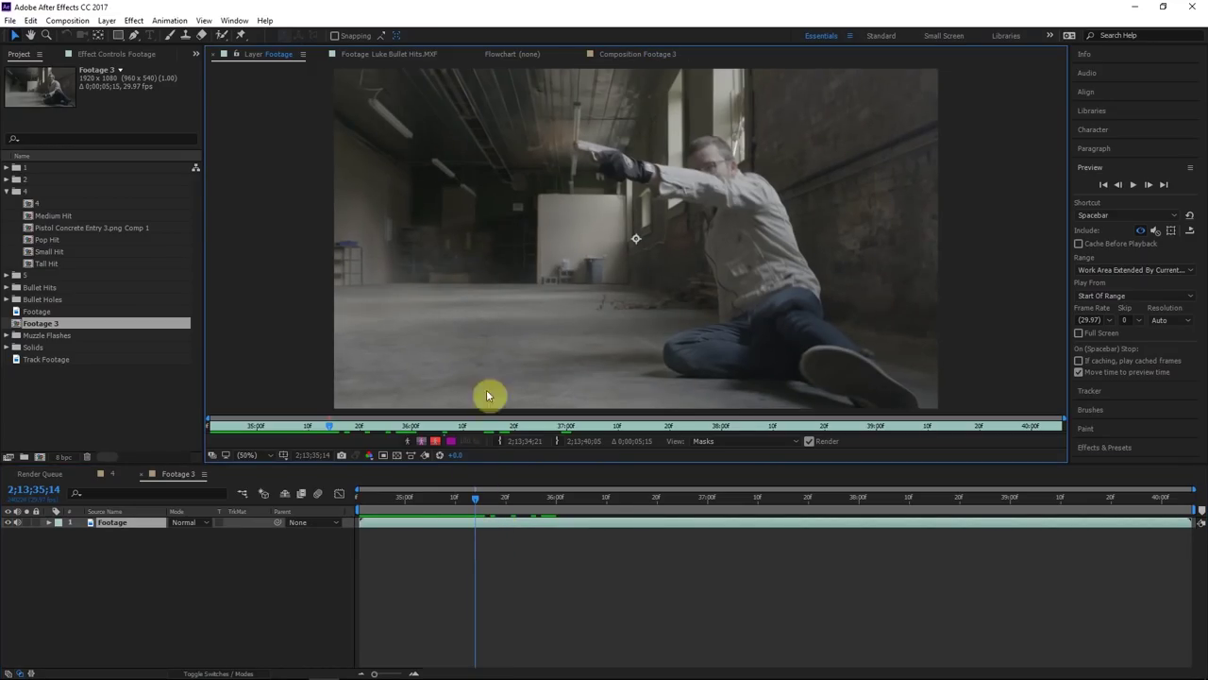
pyautogui.moveTo(353, 463); pyautogui.dragTo(352, 480)
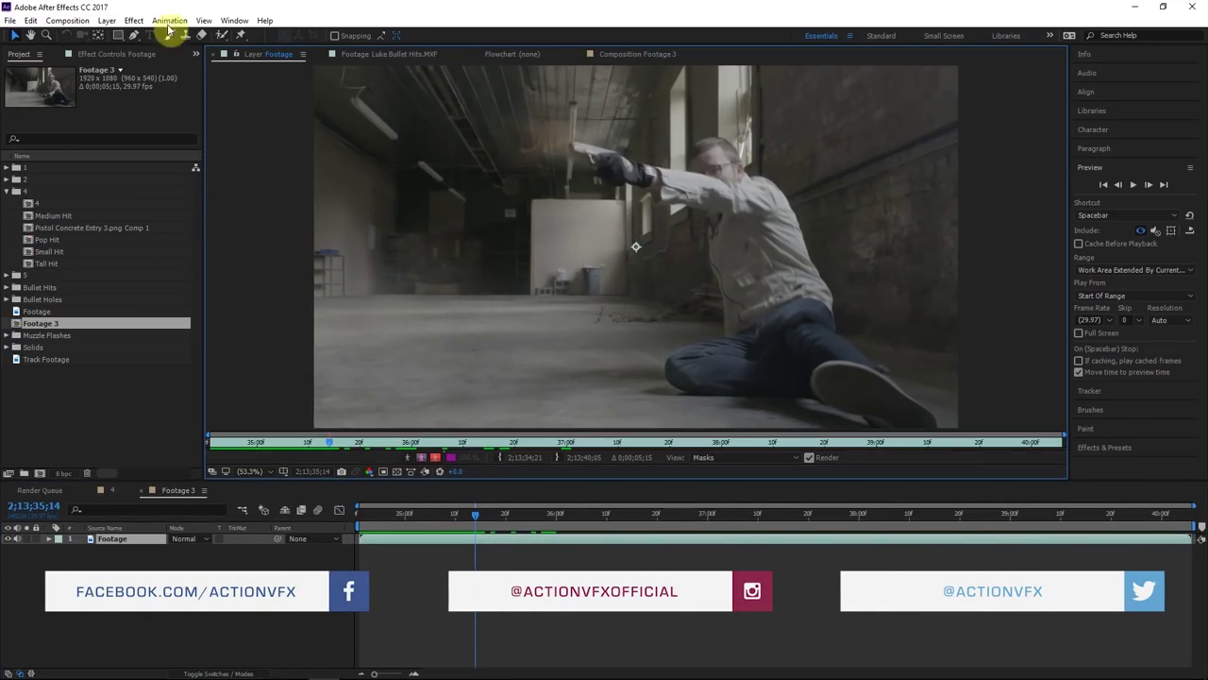
# Activate the Brush tool with red paint at 100% opacity and Single Frame duration
pyautogui.click(170, 35)
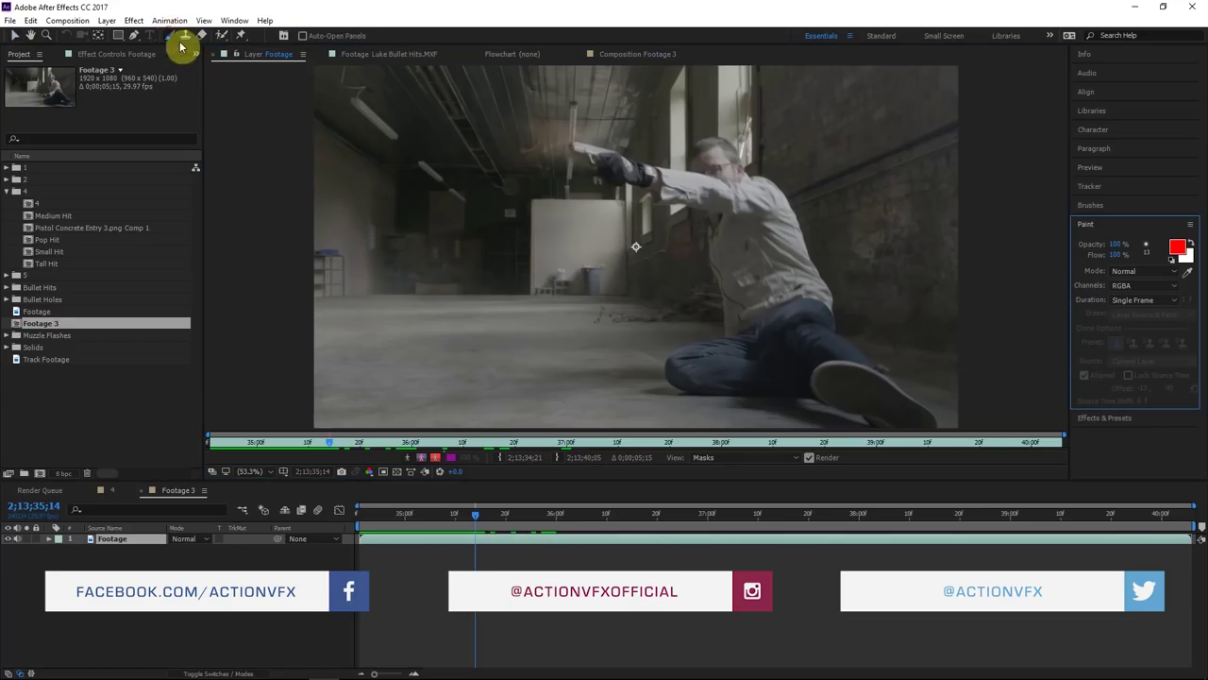
pyautogui.click(213, 71)
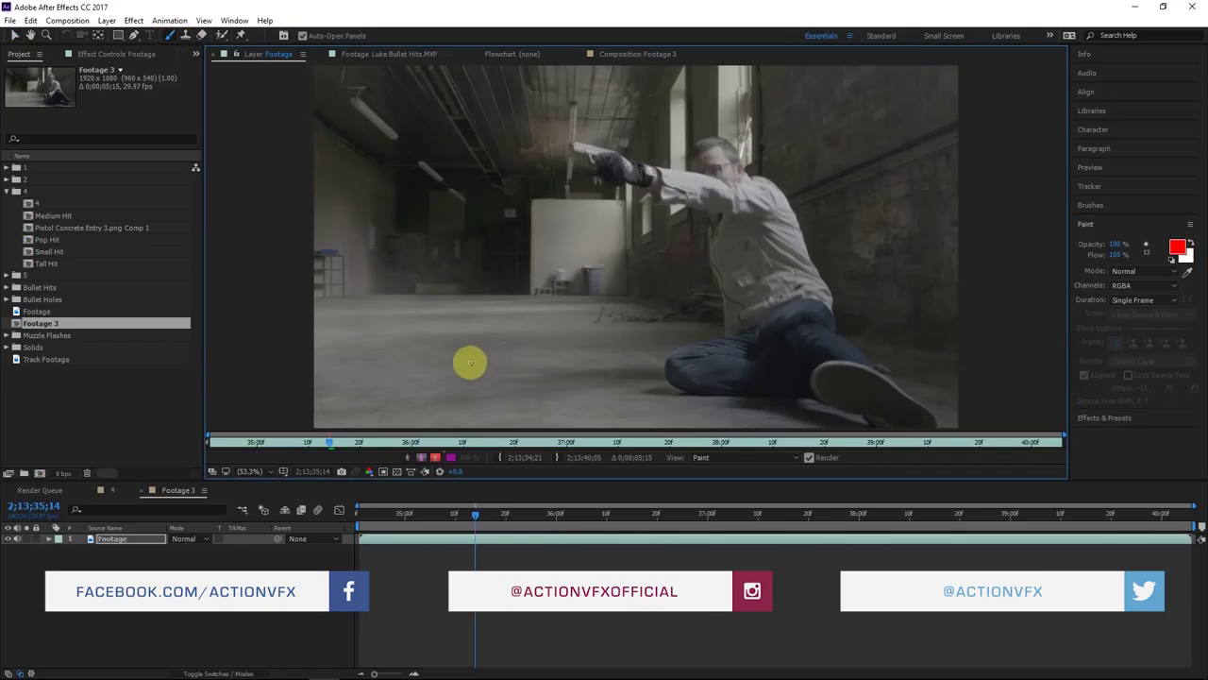
pyautogui.click(1177, 248)
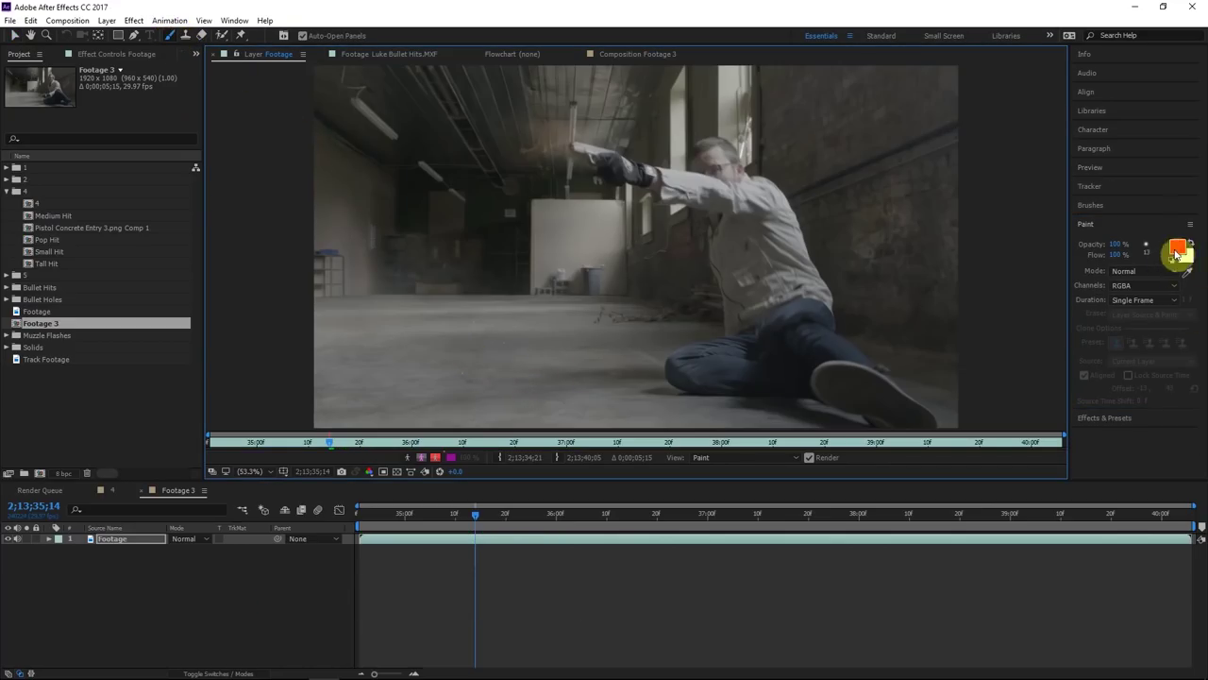
pyautogui.click(1097, 299)
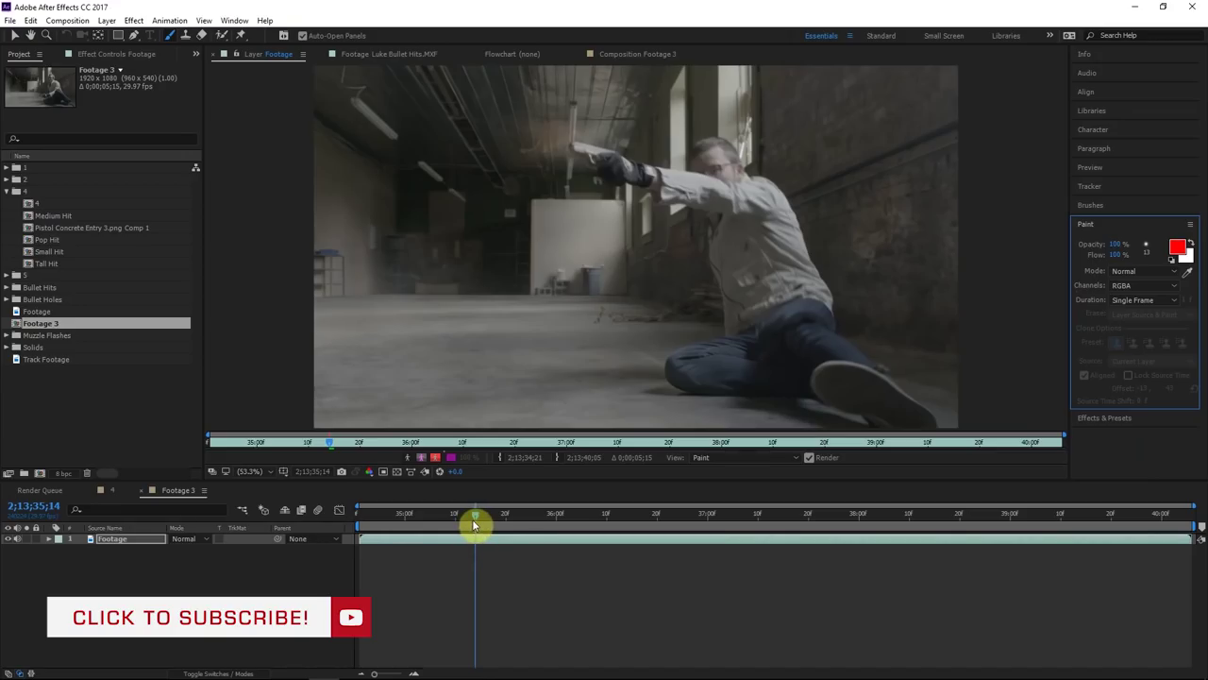
# Paint red dots on the floor on single frames following the muzzle flashes to mark where the bullets hit
pyautogui.moveTo(474, 518); pyautogui.dragTo(507, 521)
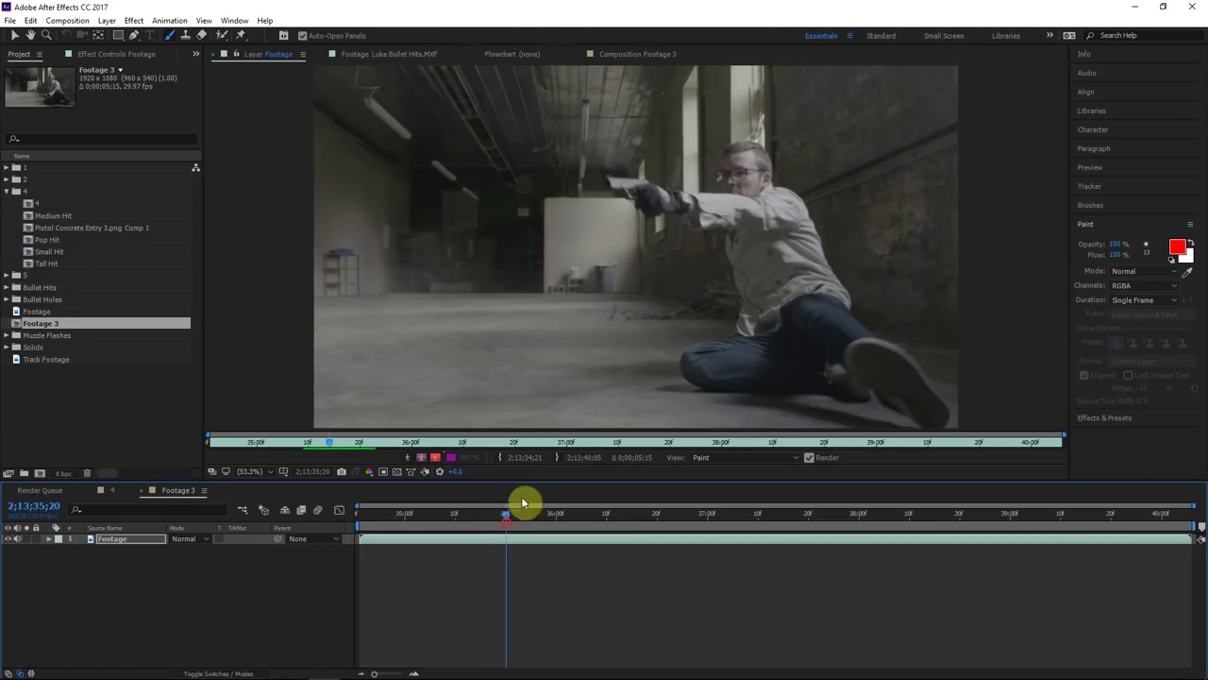
pyautogui.click(592, 346)
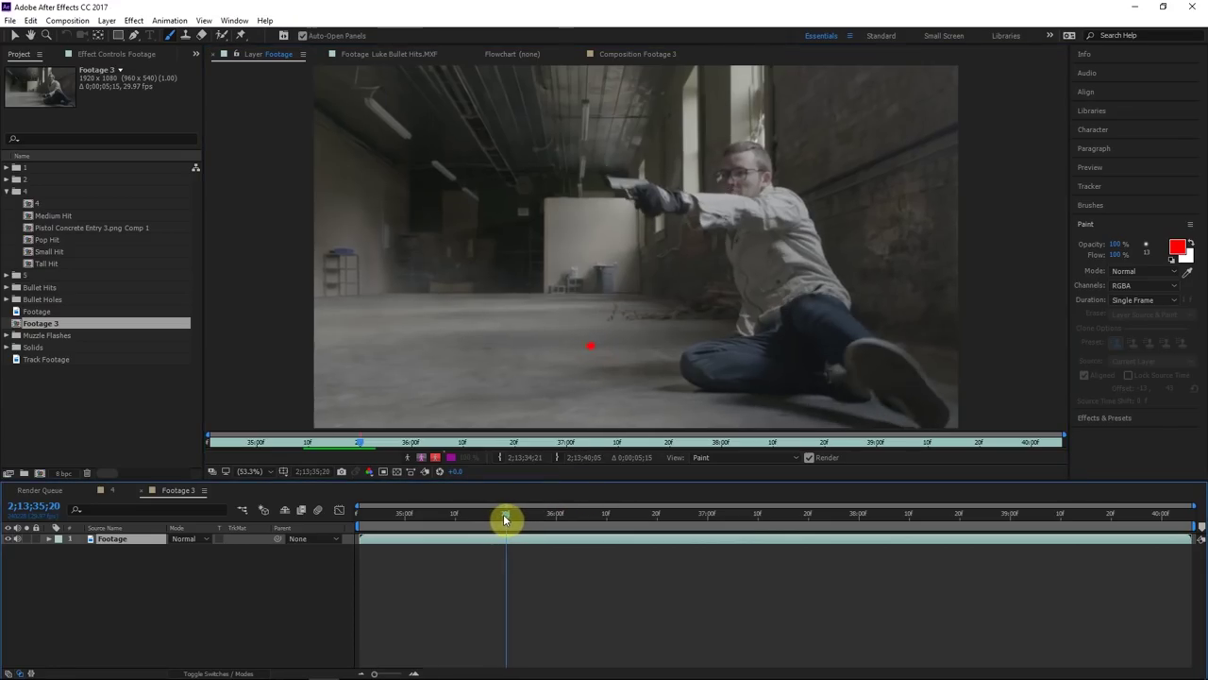
pyautogui.moveTo(505, 518); pyautogui.dragTo(606, 518)
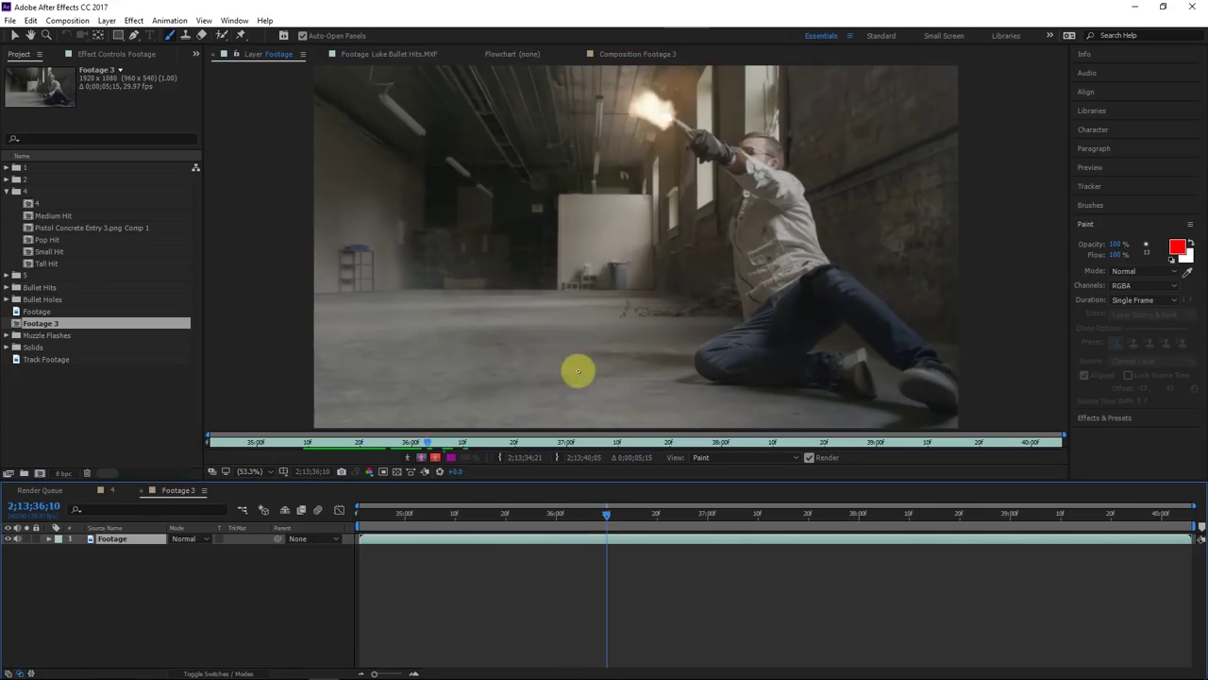
pyautogui.moveTo(484, 384)
pyautogui.mouseDown()
pyautogui.moveTo(597, 416)
pyautogui.moveTo(812, 409)
pyautogui.mouseUp()
pyautogui.hotkey('ctrl', 'z')
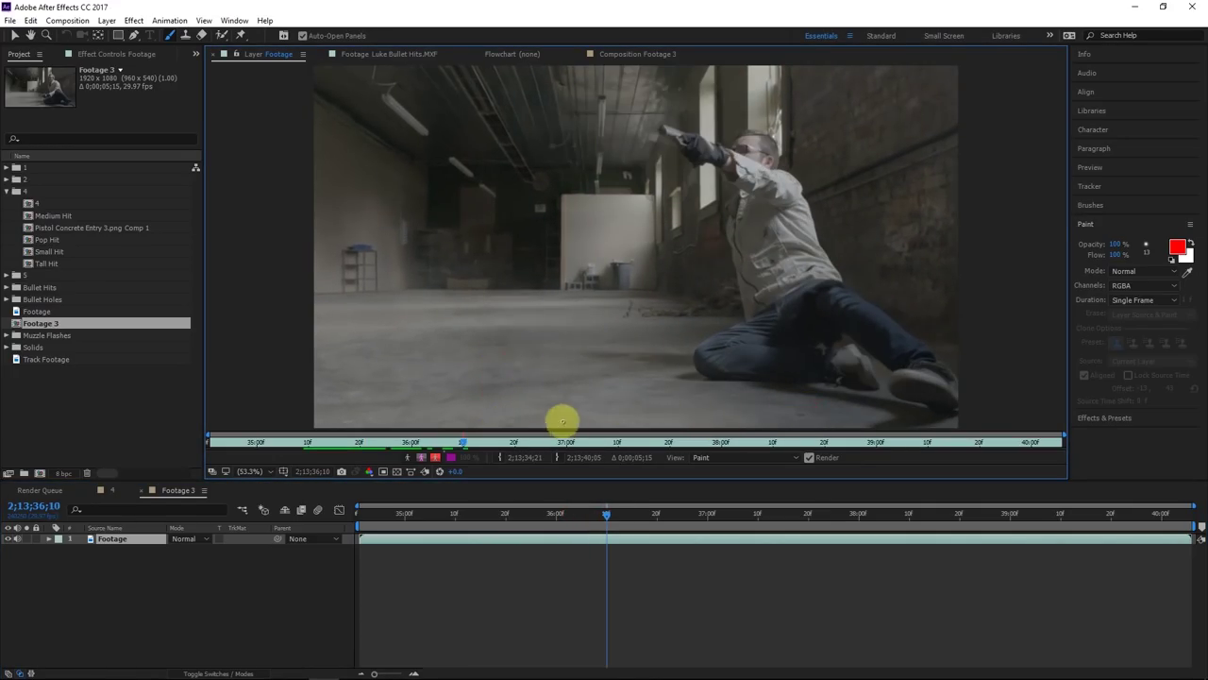
pyautogui.moveTo(615, 512); pyautogui.dragTo(641, 517)
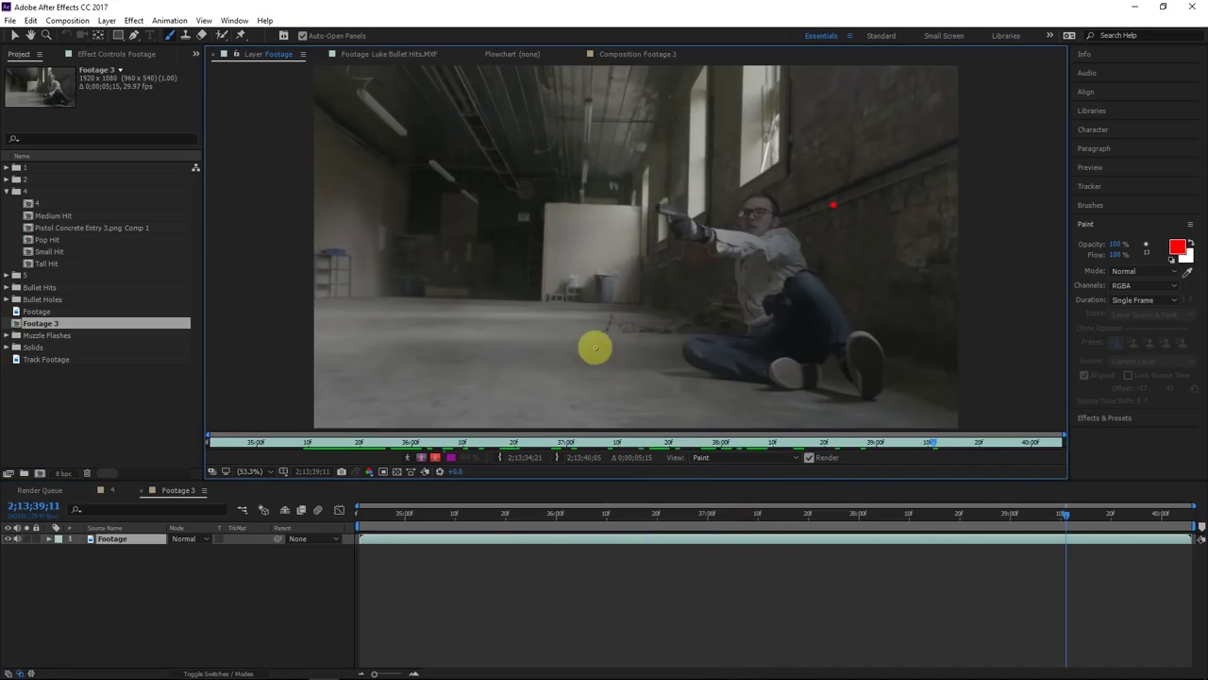
# Try outlining the floor area in front of the shooter with a freehand red brush stroke
pyautogui.moveTo(592, 343)
pyautogui.mouseDown()
pyautogui.moveTo(485, 364)
pyautogui.moveTo(637, 410)
pyautogui.mouseUp()
pyautogui.moveTo(752, 411); pyautogui.dragTo(776, 410)
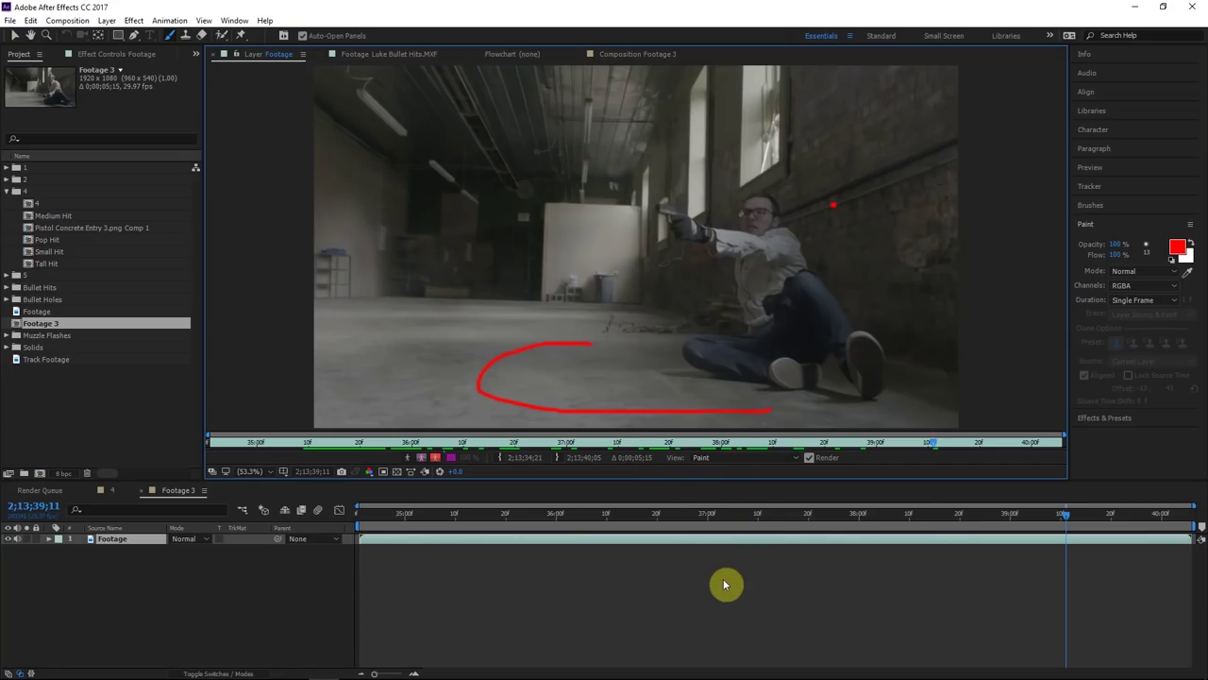
pyautogui.hotkey('ctrl', 'z')
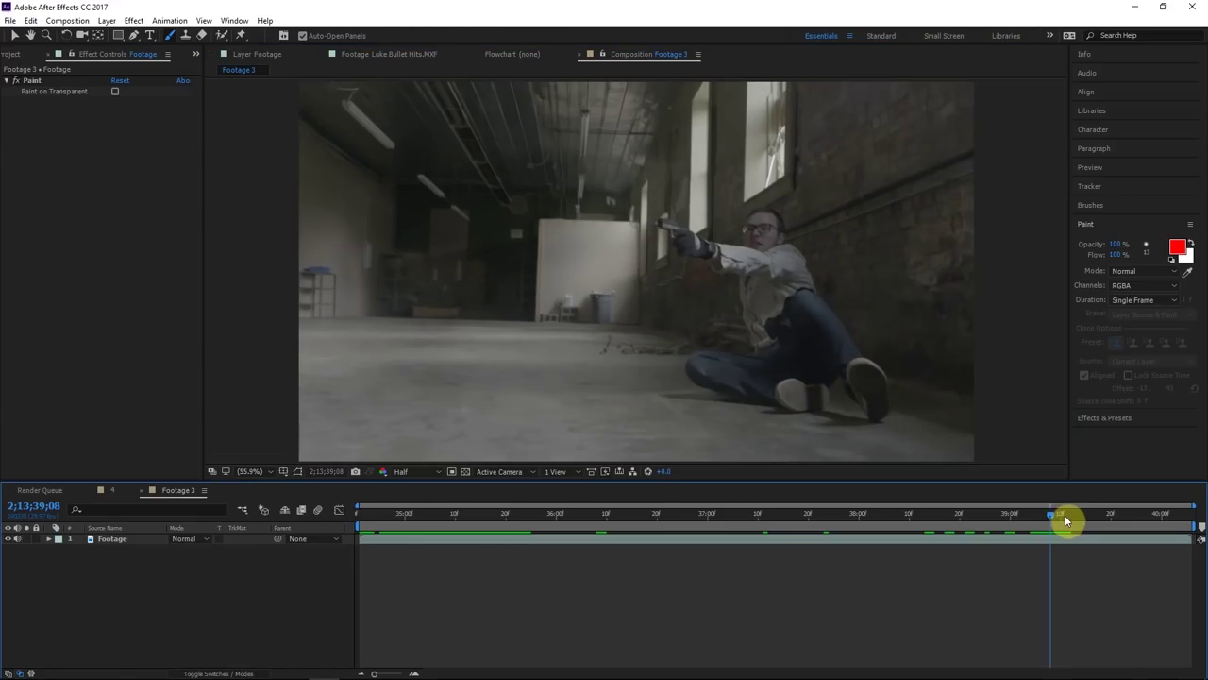
# Add layer markers to the Footage layer at the frames with painted hit dots, 2;13;35;29 and 2;13;36;15
pyautogui.click(1064, 516)
pyautogui.moveTo(1064, 519); pyautogui.dragTo(491, 510)
pyautogui.click(520, 542)
pyautogui.press('pagedown')
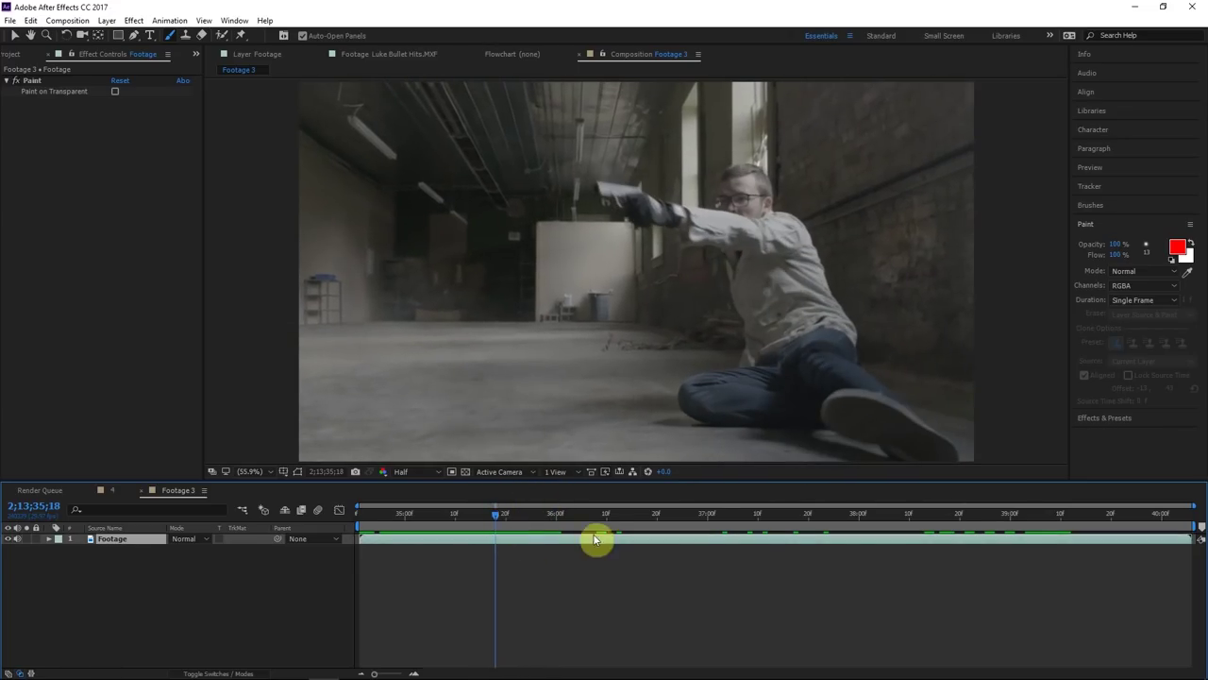
pyautogui.moveTo(510, 520); pyautogui.dragTo(553, 521)
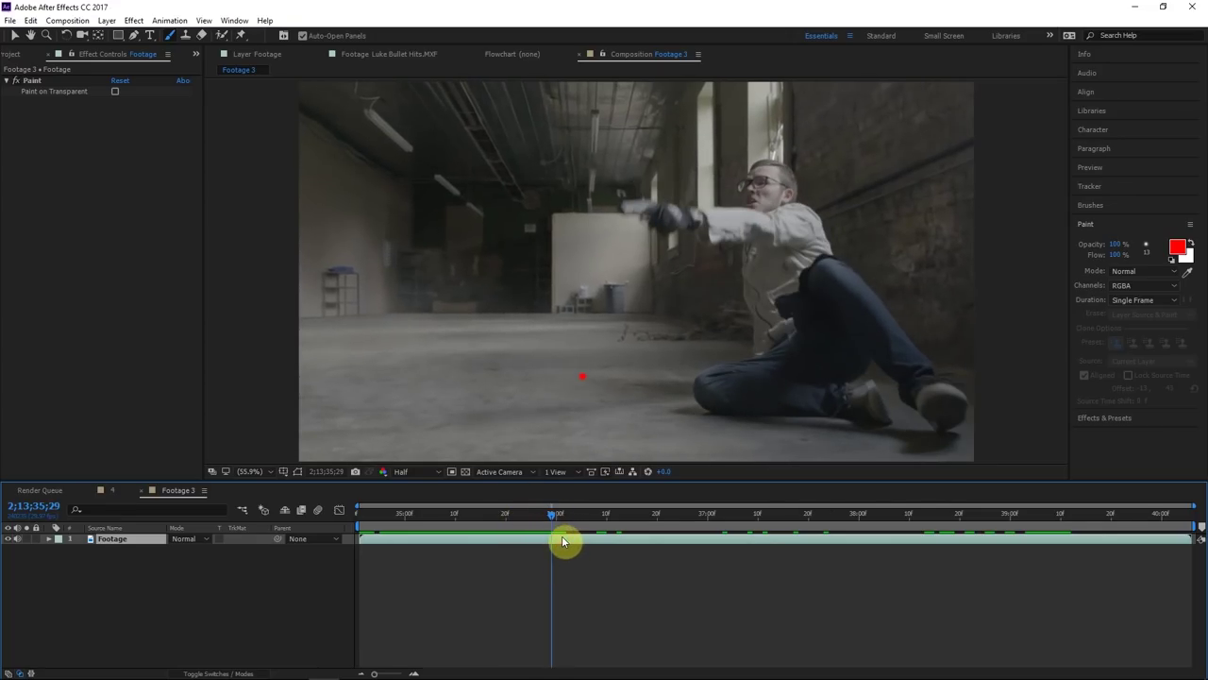
pyautogui.press('KP_Multiply')
pyautogui.moveTo(554, 524); pyautogui.dragTo(633, 523)
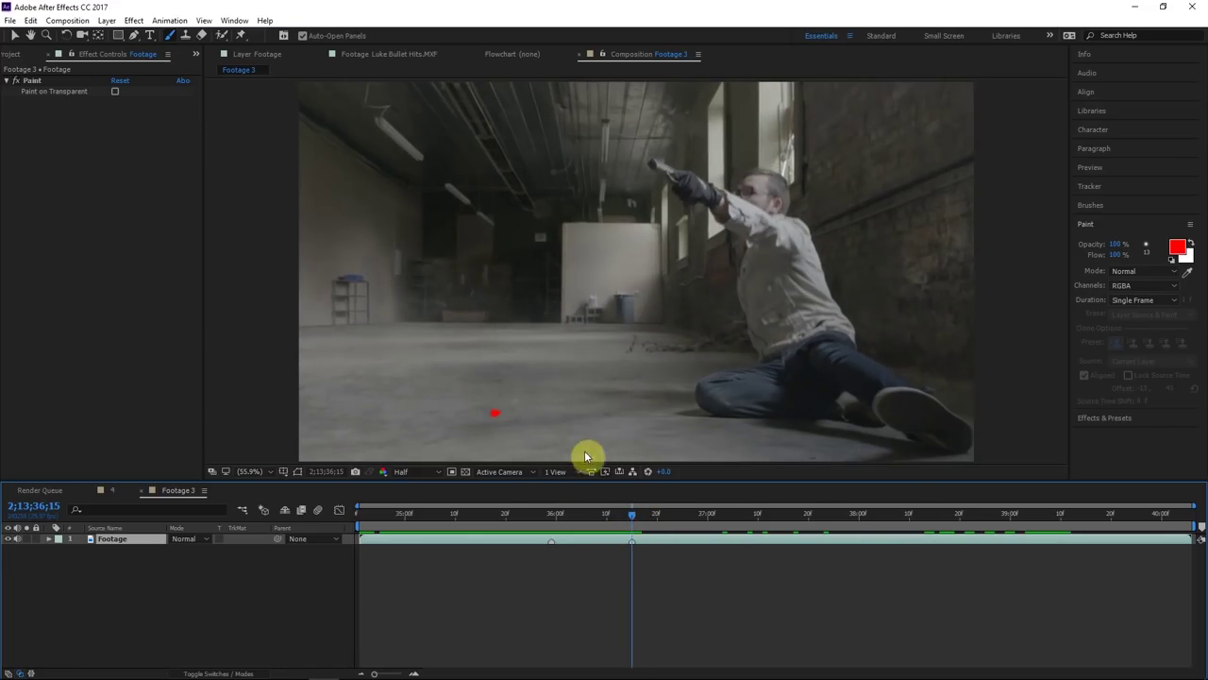
# Add the Track Footage clip above the Footage layer in the Footage 3 composition and solo it
pyautogui.moveTo(632, 520)
pyautogui.mouseDown()
pyautogui.moveTo(1105, 520)
pyautogui.moveTo(547, 517)
pyautogui.moveTo(630, 522)
pyautogui.moveTo(617, 556)
pyautogui.moveTo(577, 513)
pyautogui.mouseUp()
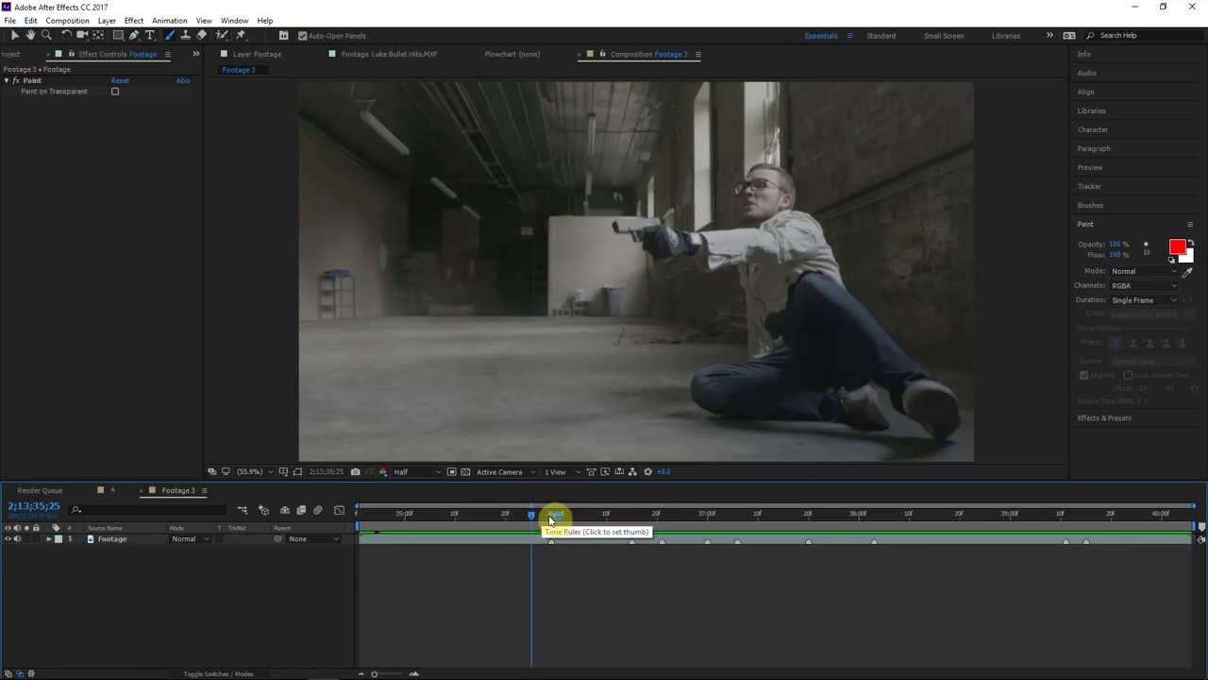
pyautogui.click(548, 537)
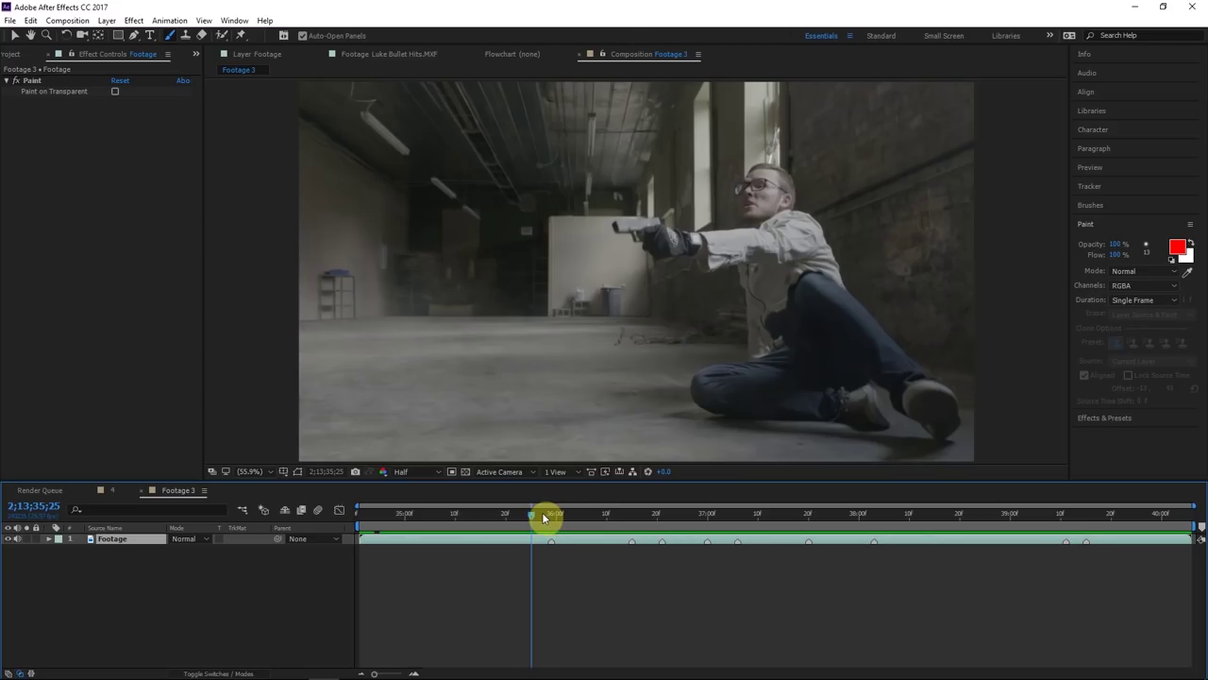
pyautogui.click(548, 514)
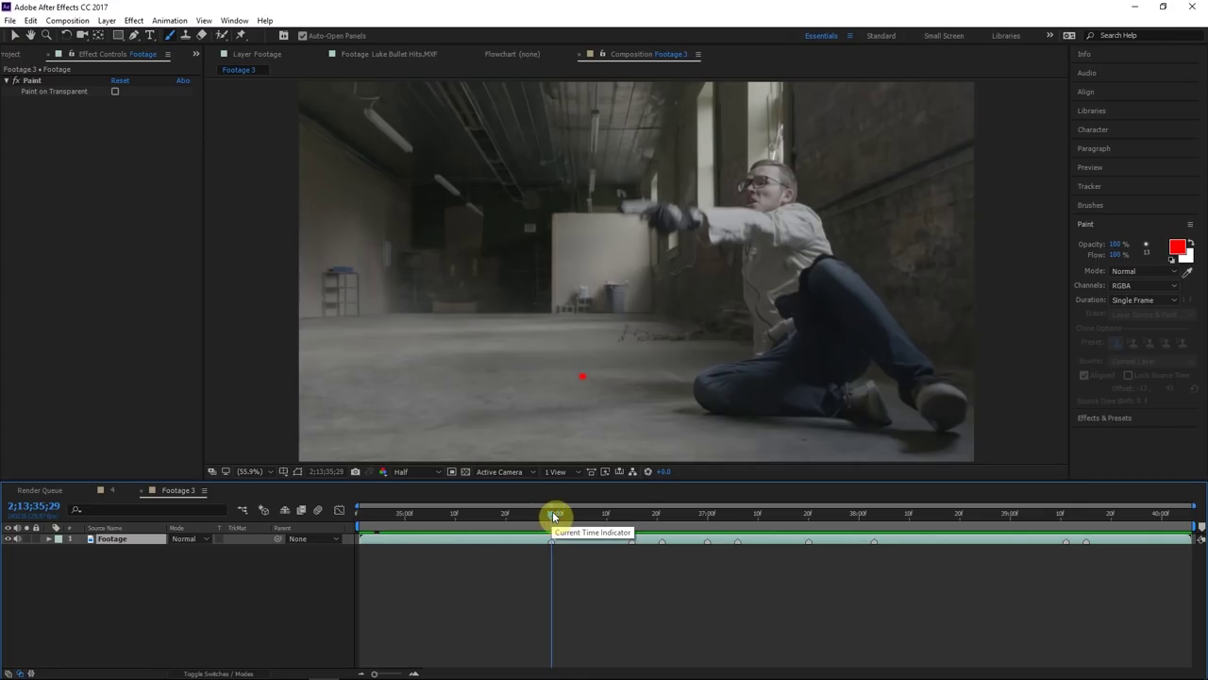
pyautogui.moveTo(557, 516); pyautogui.dragTo(587, 518)
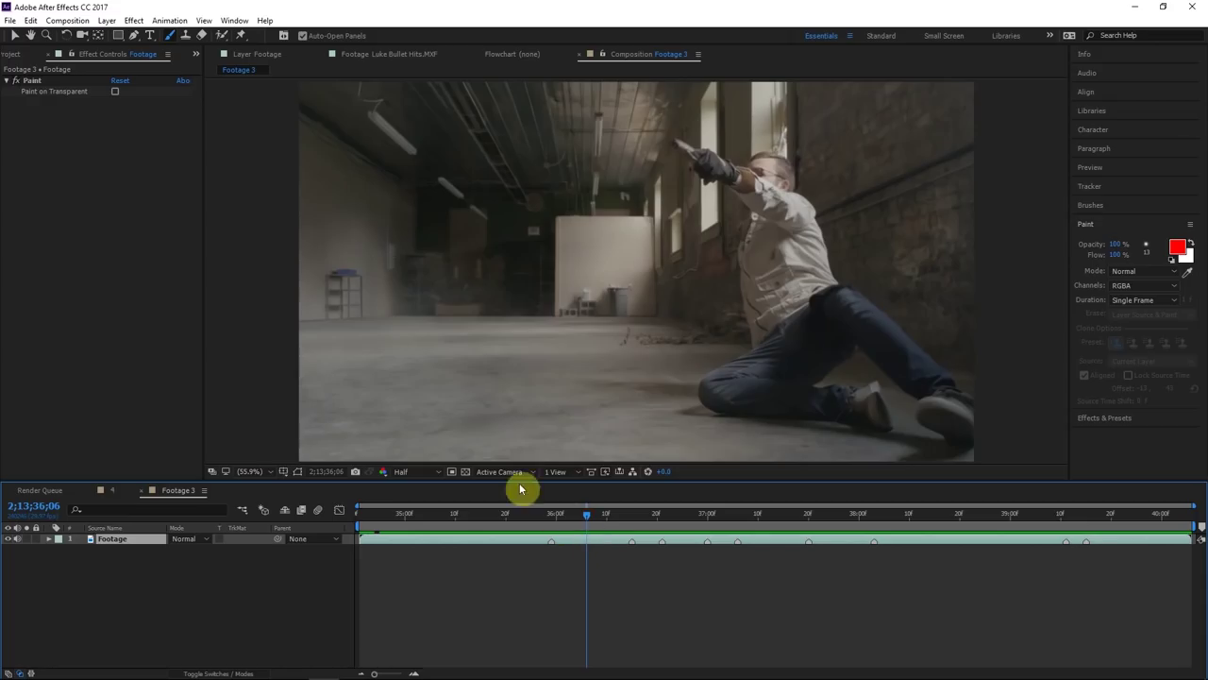
pyautogui.click(13, 54)
pyautogui.moveTo(42, 359); pyautogui.dragTo(111, 542)
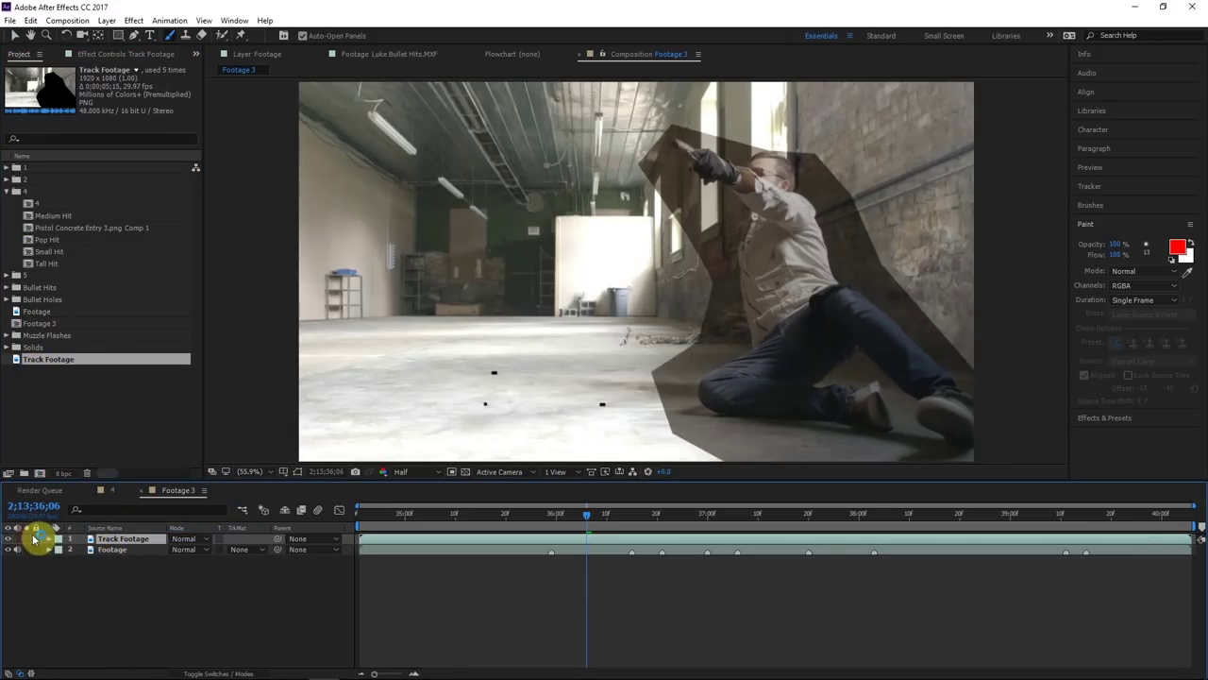
pyautogui.click(28, 545)
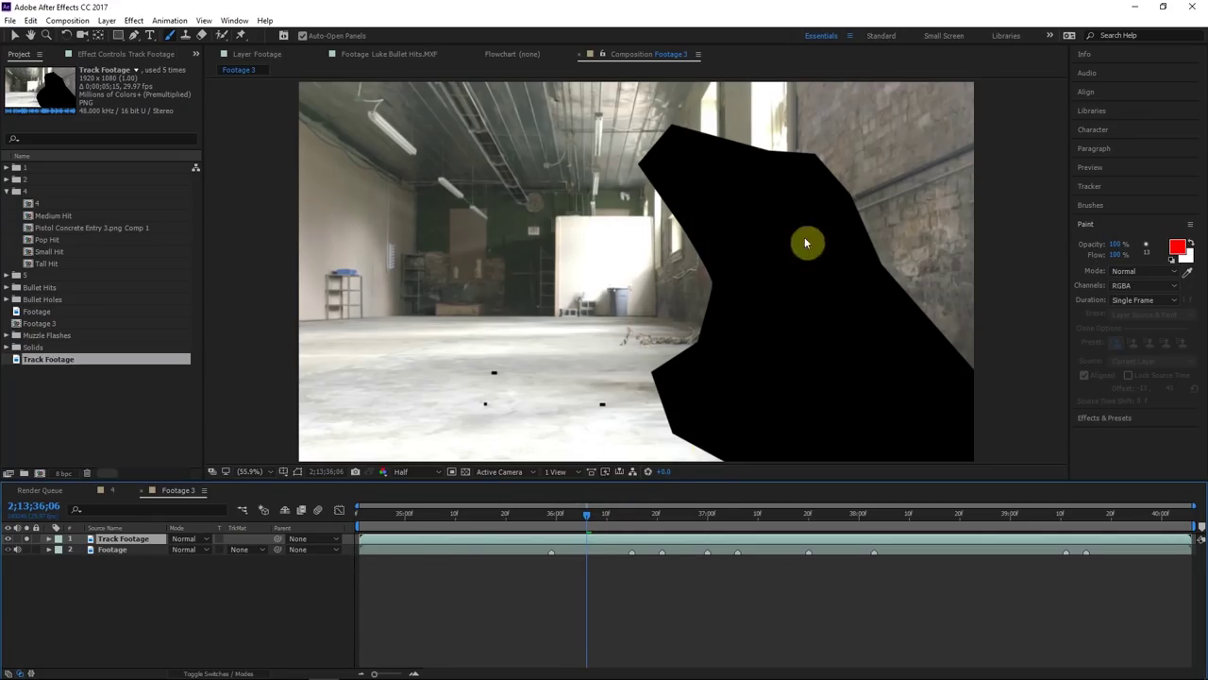
# Play through the soloed Track Footage to examine the masked-out shooter and the tracking marks on the floor
pyautogui.click(799, 305)
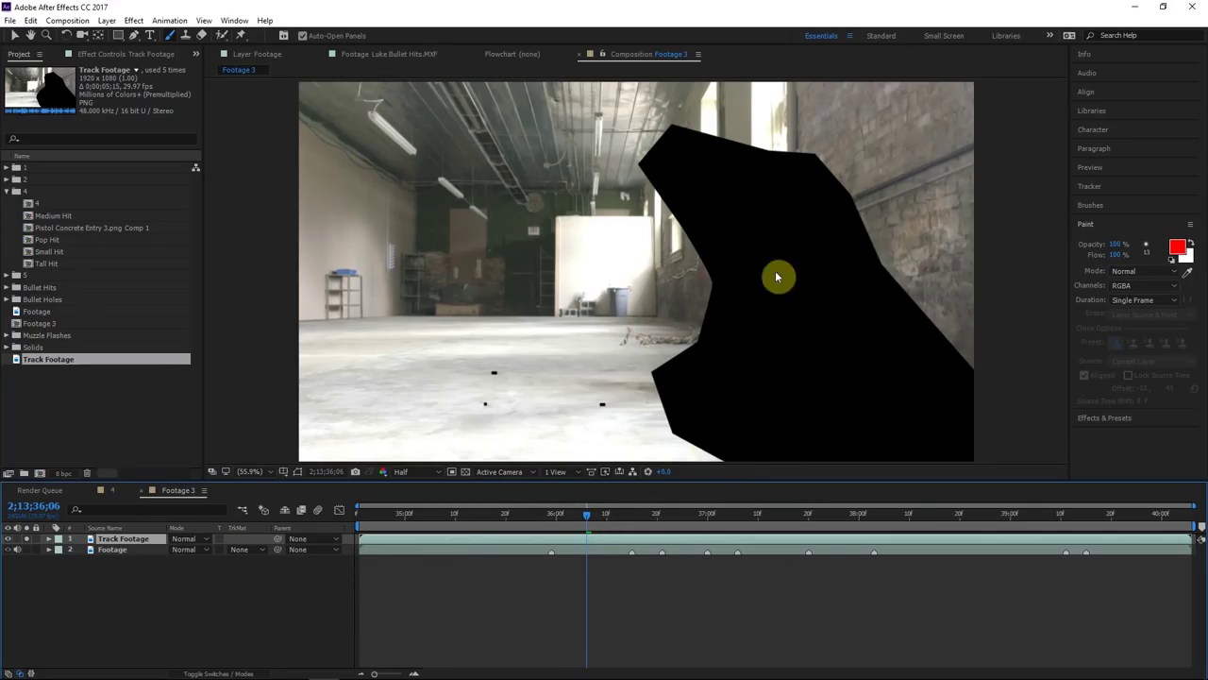
pyautogui.click(600, 521)
pyautogui.press('pagedown')
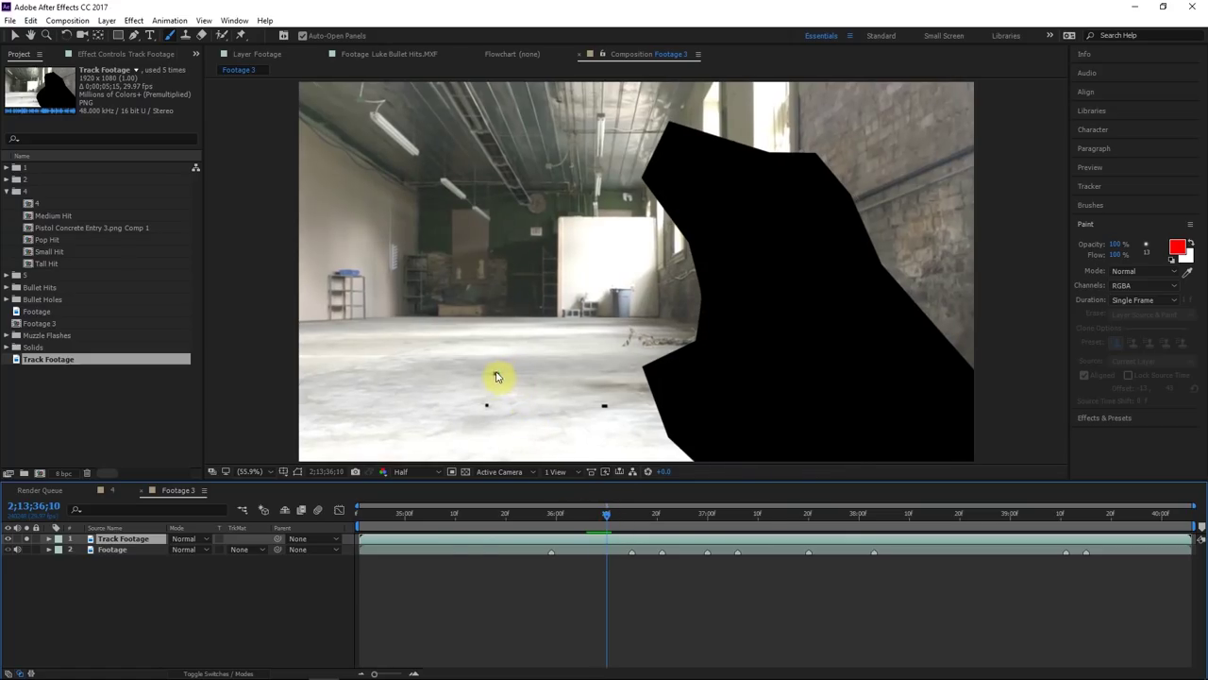
pyautogui.press('space')
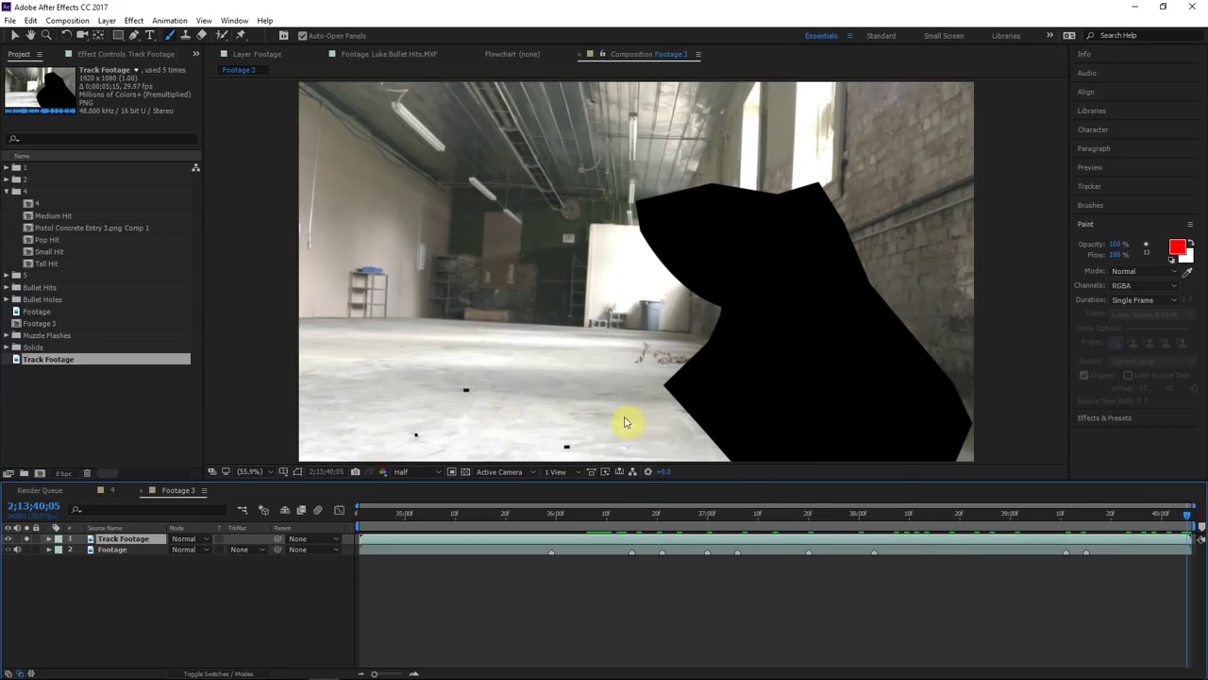
pyautogui.click(497, 386)
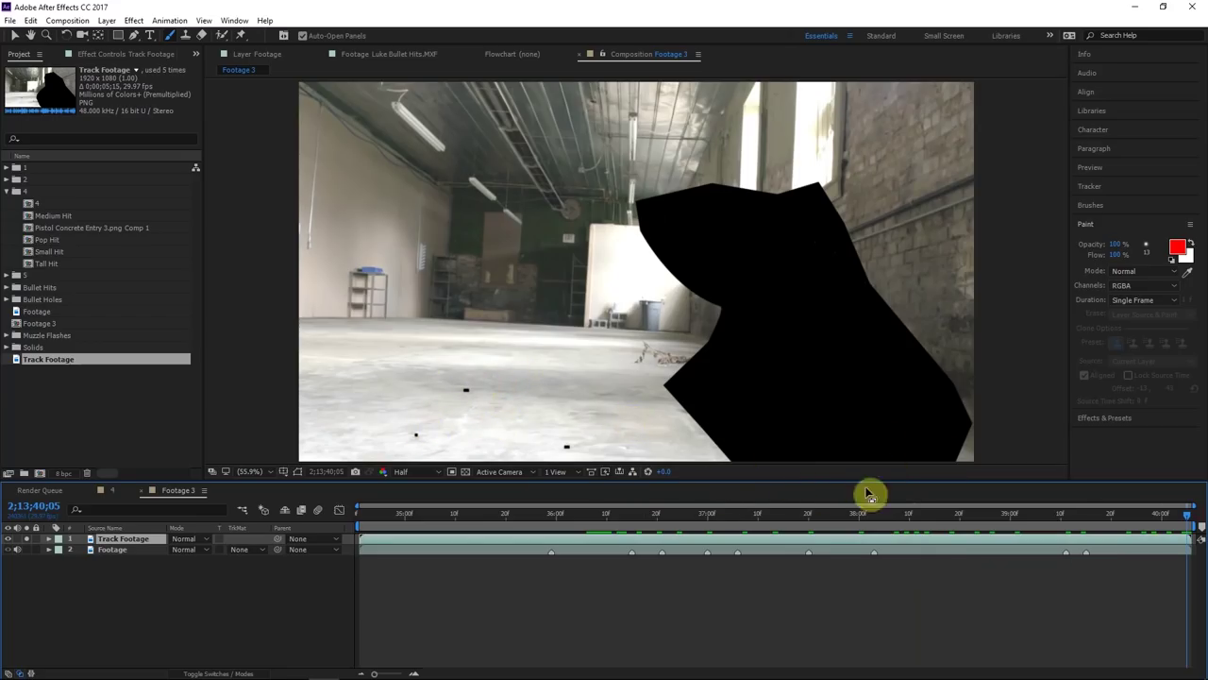
pyautogui.click(662, 517)
pyautogui.click(617, 517)
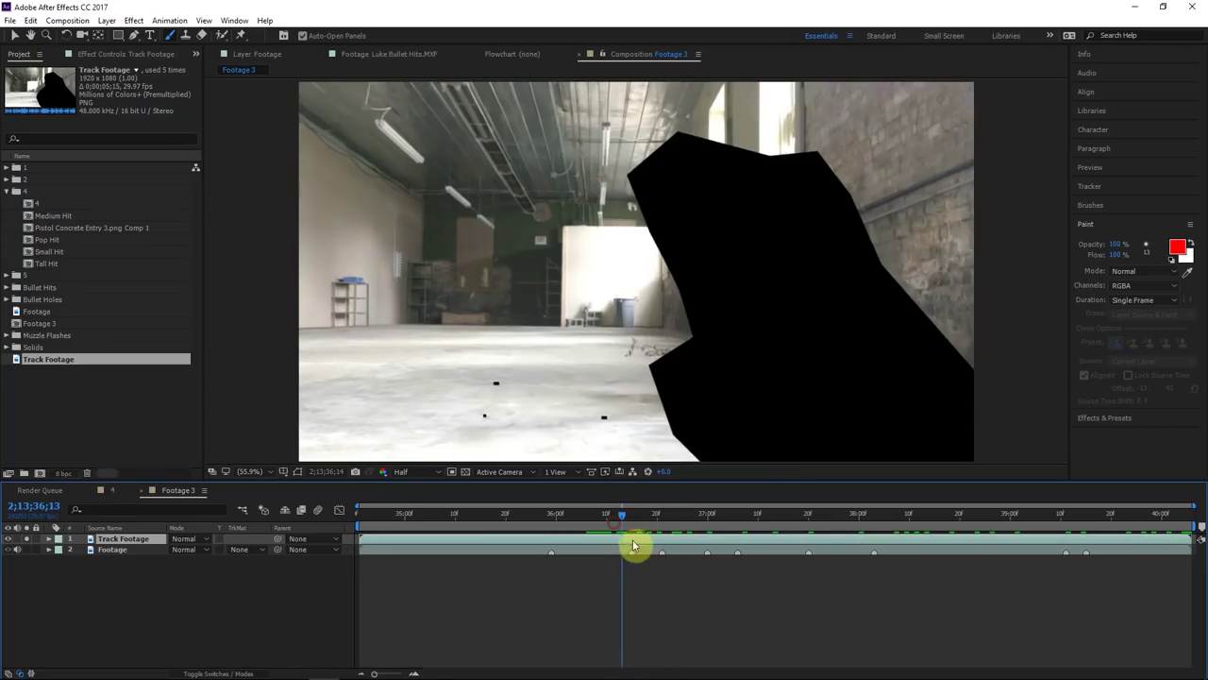
# Run the 3D Camera Tracker on the Track Footage layer with Detailed Analysis enabled
pyautogui.rightClick(633, 539)
pyautogui.click(686, 442)
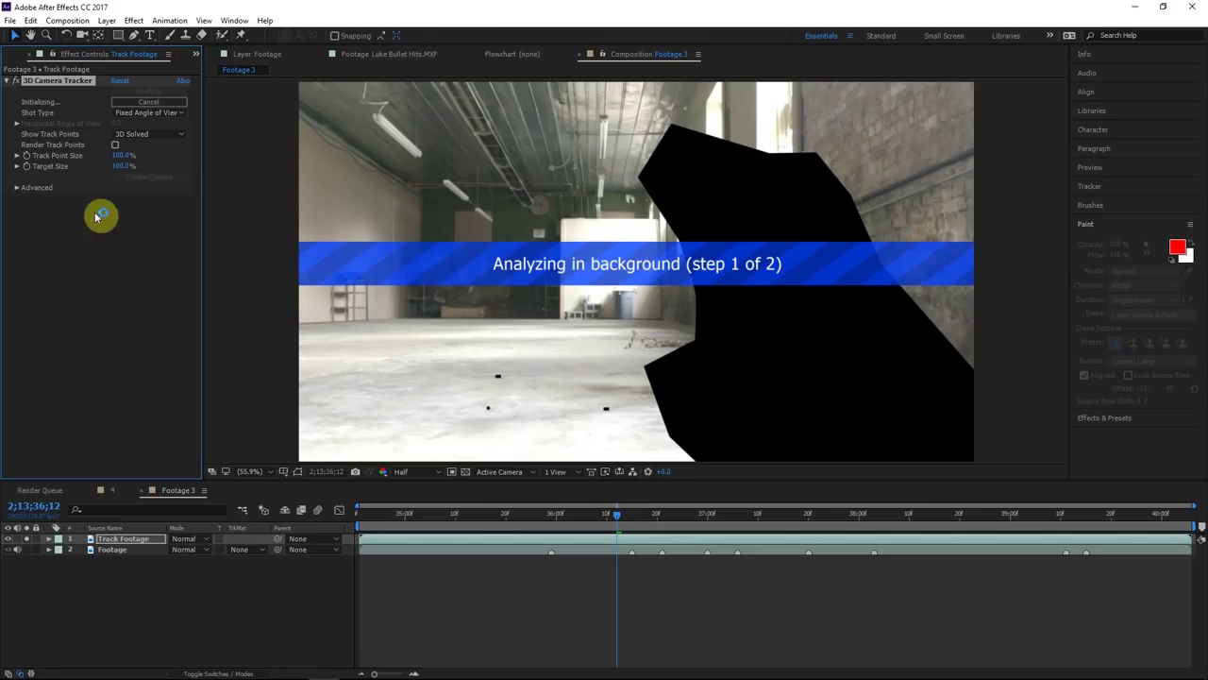
pyautogui.click(17, 191)
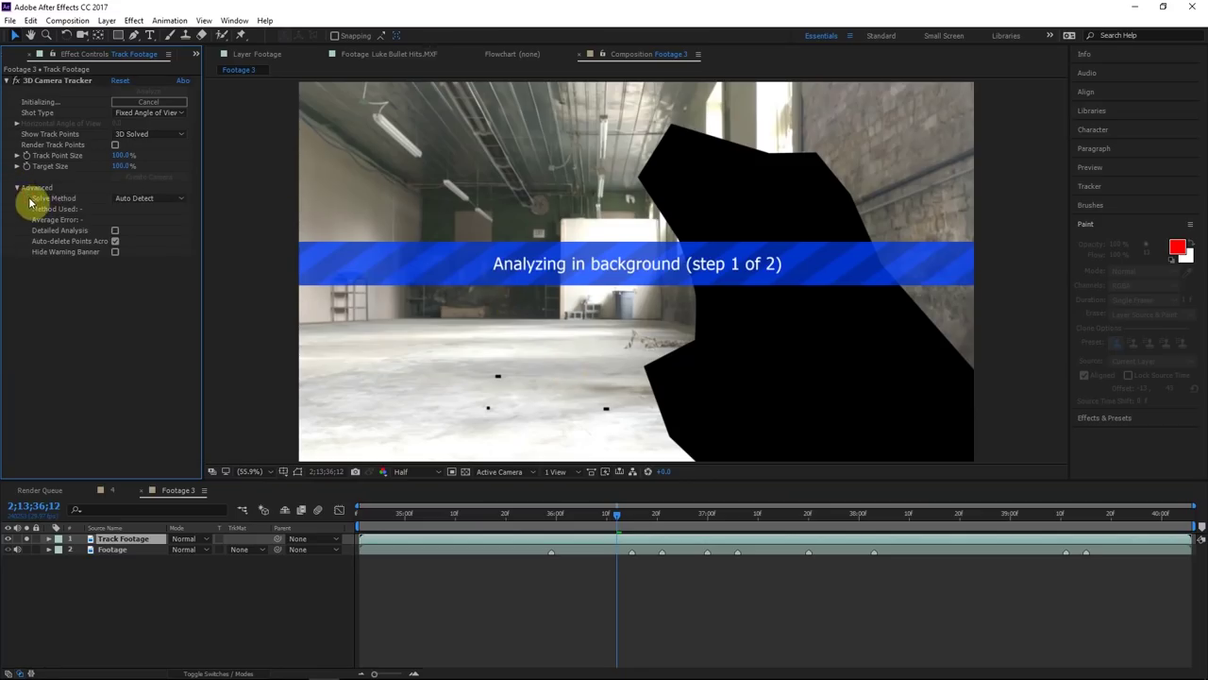
pyautogui.click(130, 235)
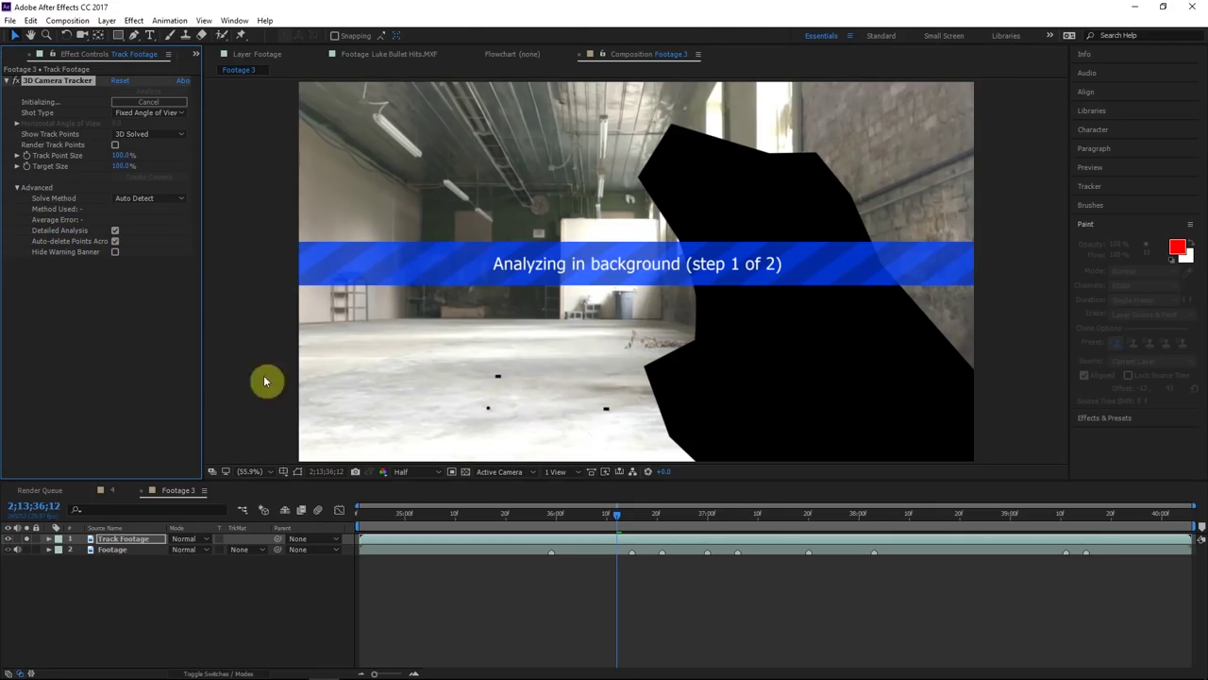
# Set the 3D Camera Tracker's Solve Method to Typical for the Track Footage layer
pyautogui.click(162, 359)
pyautogui.click(146, 199)
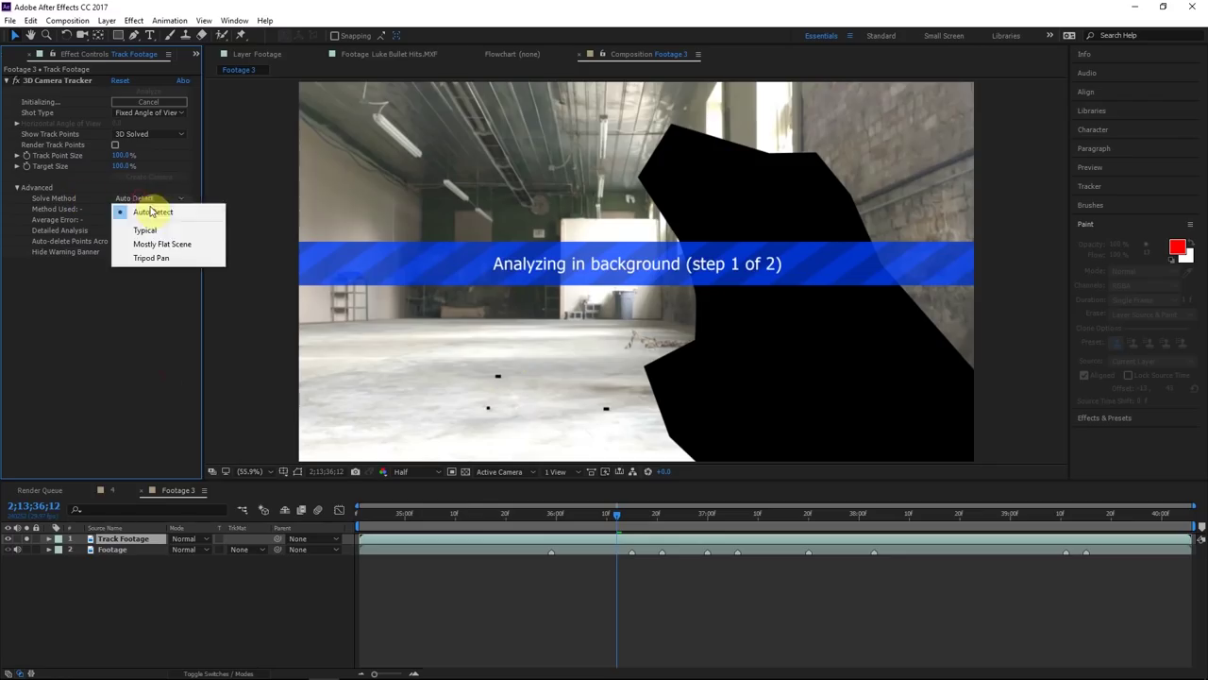
pyautogui.click(151, 229)
pyautogui.click(627, 518)
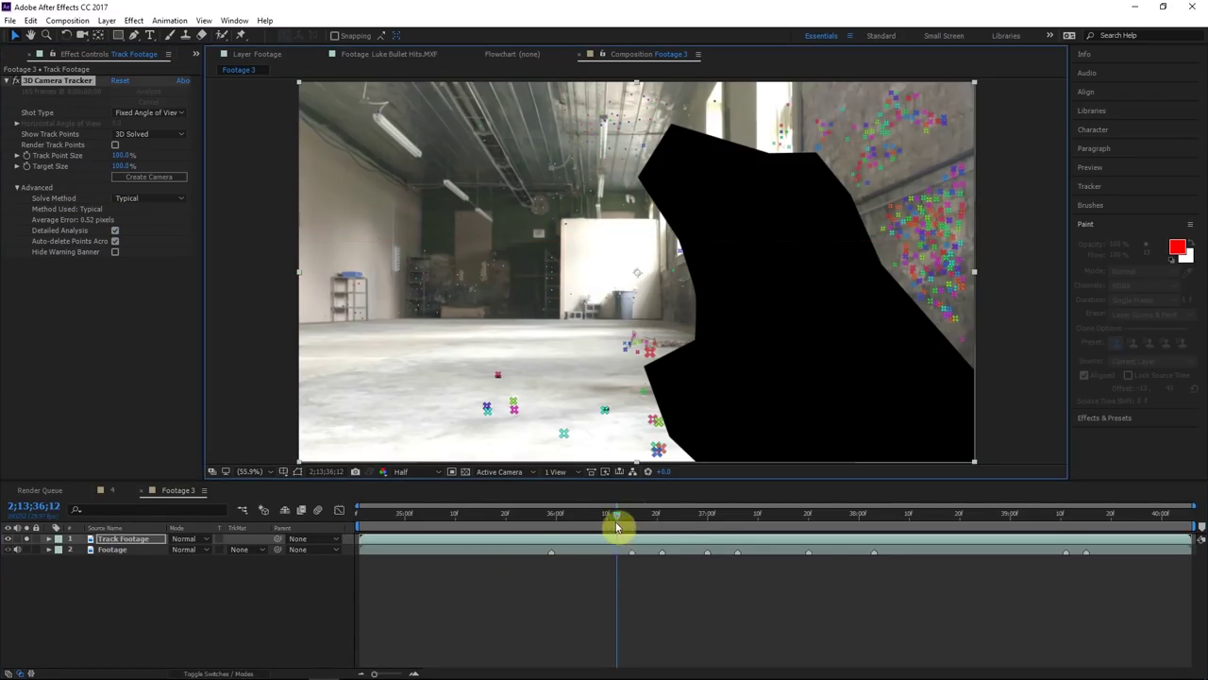
# At 2;13;36;07, create a solid and camera from the cluster of track points on the upper brick wall
pyautogui.moveTo(616, 522); pyautogui.dragTo(591, 528)
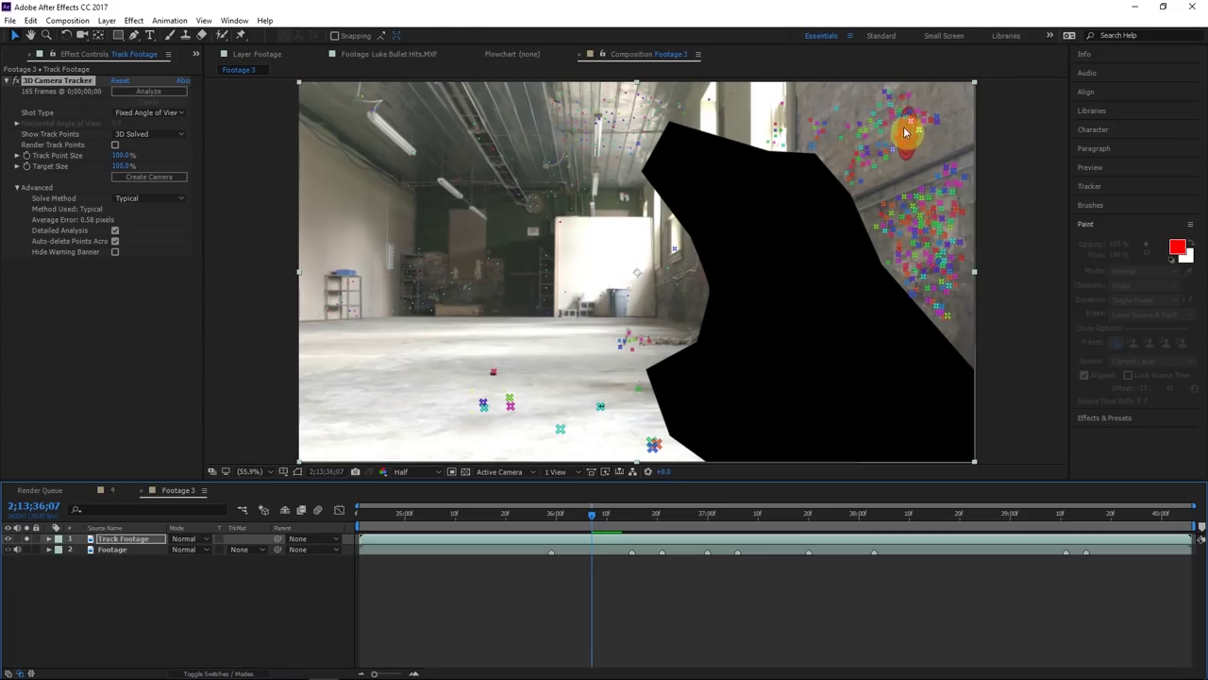
pyautogui.moveTo(873, 108)
pyautogui.mouseDown()
pyautogui.moveTo(836, 147)
pyautogui.moveTo(911, 130)
pyautogui.moveTo(899, 119)
pyautogui.mouseUp()
pyautogui.rightClick(871, 134)
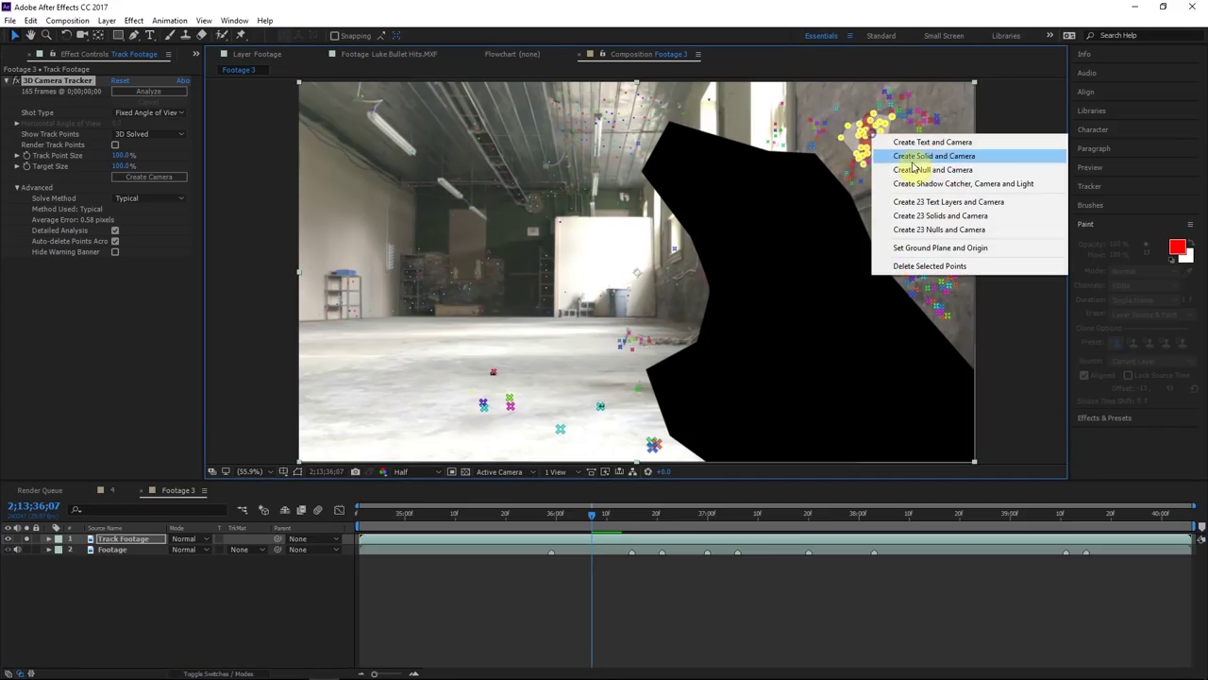
pyautogui.click(928, 157)
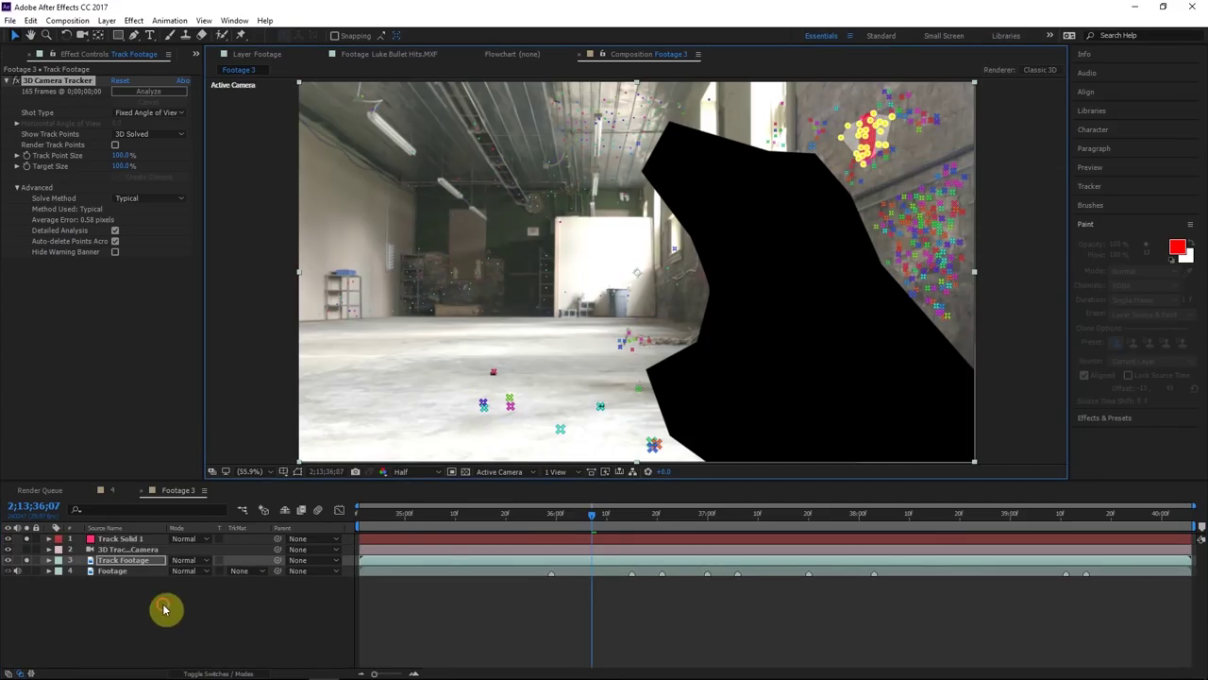
# Scrub the footage with the wall solid selected to check that it sticks to the brick wall
pyautogui.click(132, 538)
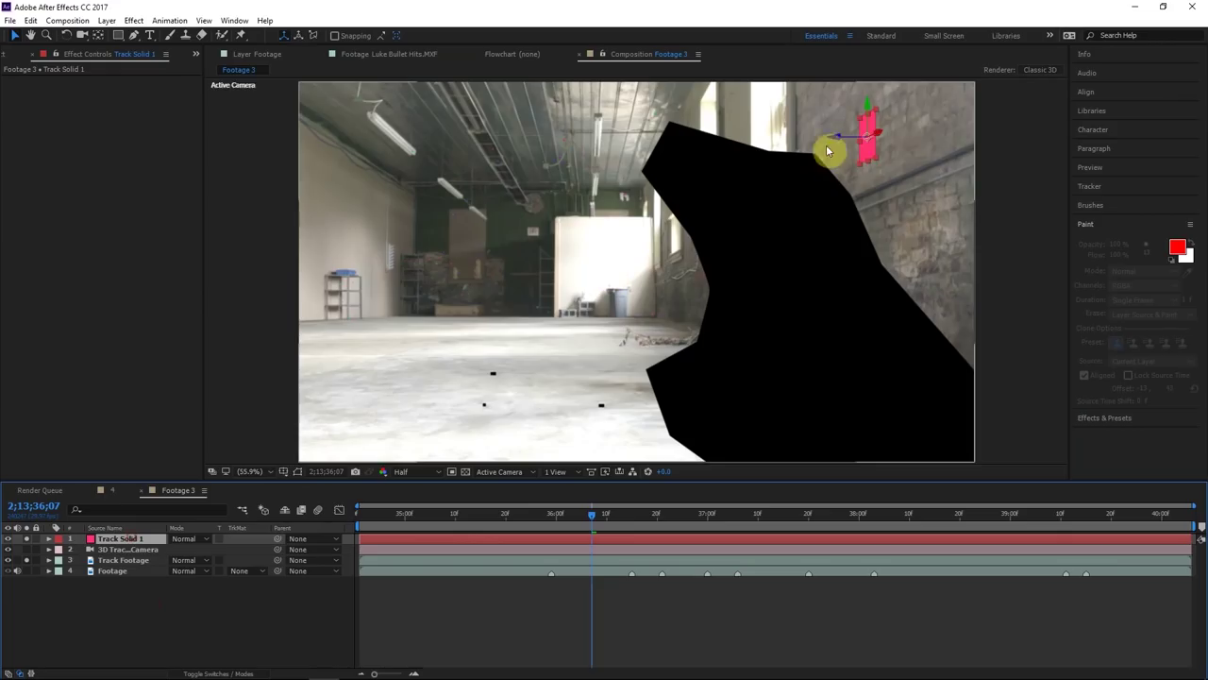
pyautogui.click(676, 517)
pyautogui.moveTo(700, 524); pyautogui.dragTo(581, 524)
pyautogui.moveTo(562, 520); pyautogui.dragTo(571, 517)
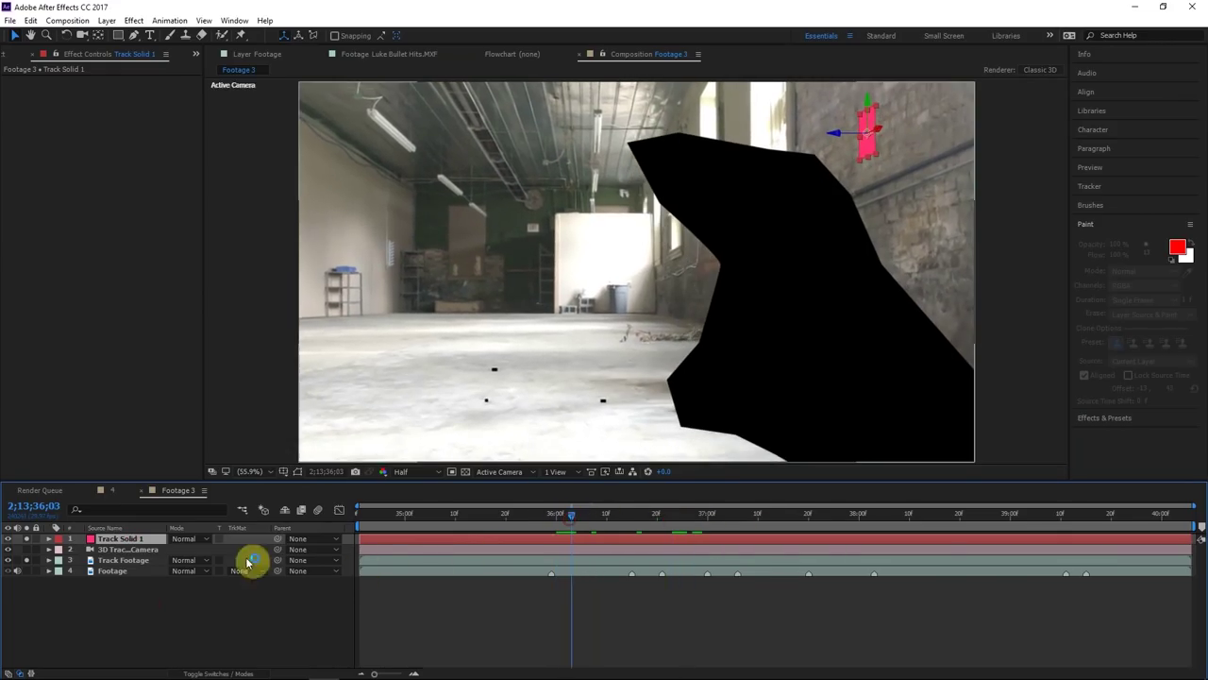
# At 2;13;36;06, create a solid from the Track Footage points on the floor markers and beside the debris
pyautogui.click(147, 560)
pyautogui.click(132, 571)
pyautogui.click(122, 559)
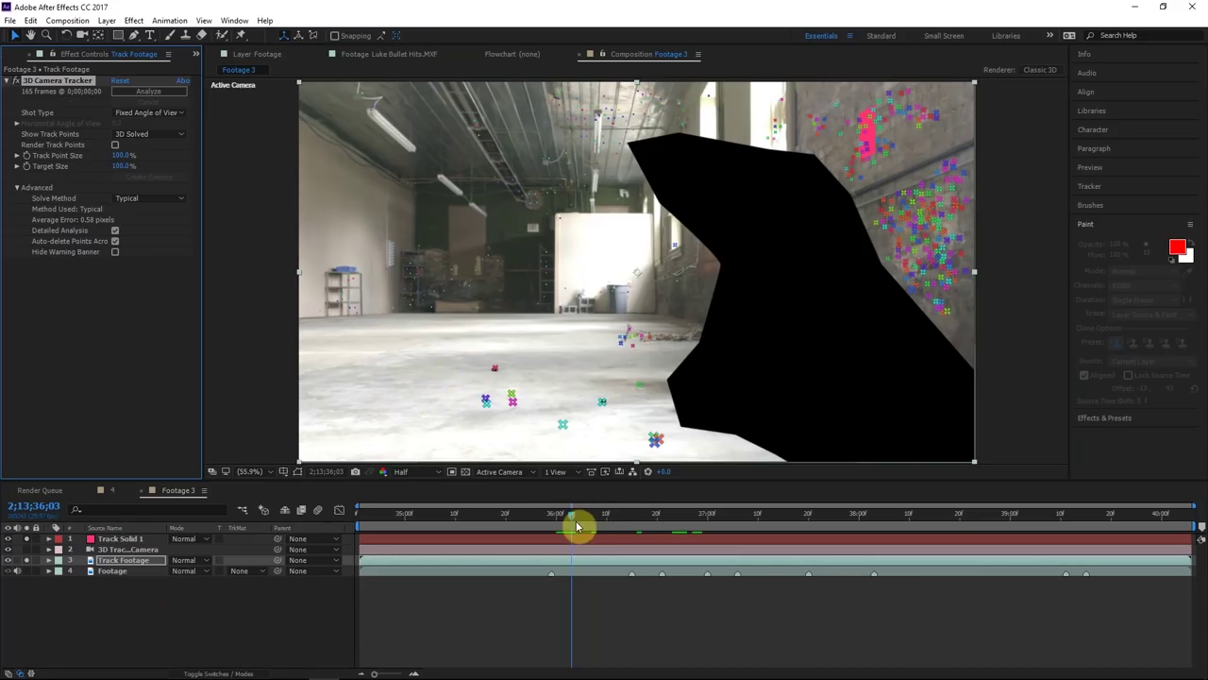
pyautogui.moveTo(574, 520); pyautogui.dragTo(605, 519)
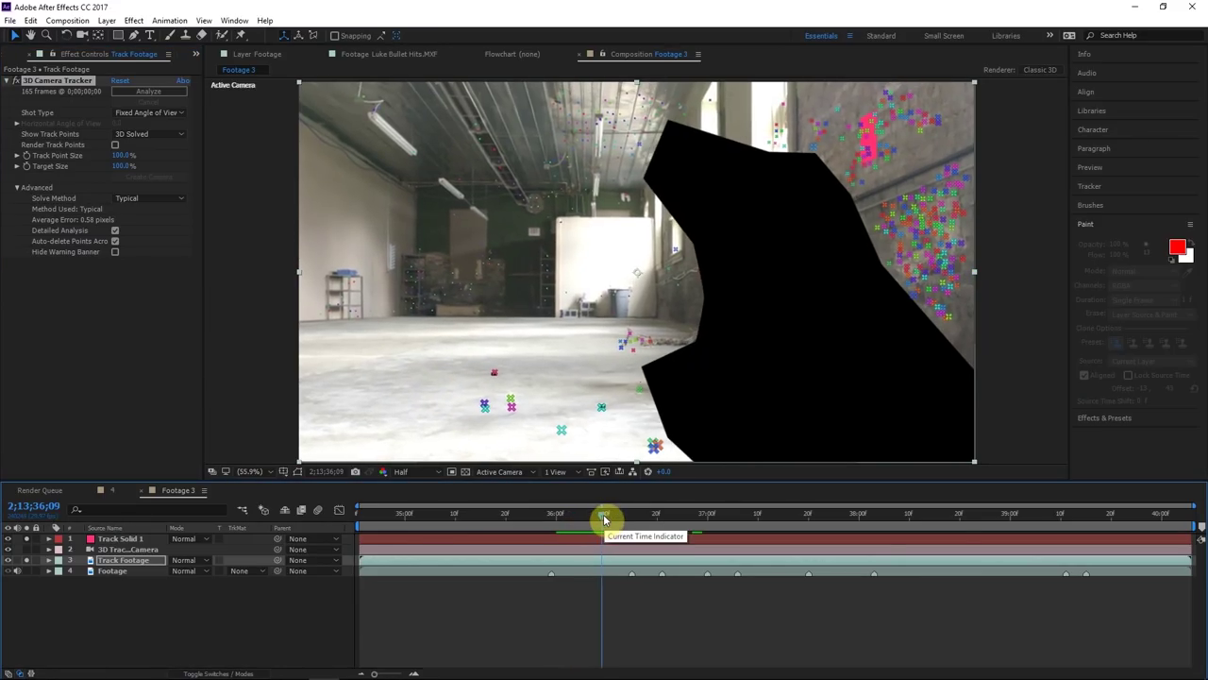
pyautogui.click(603, 517)
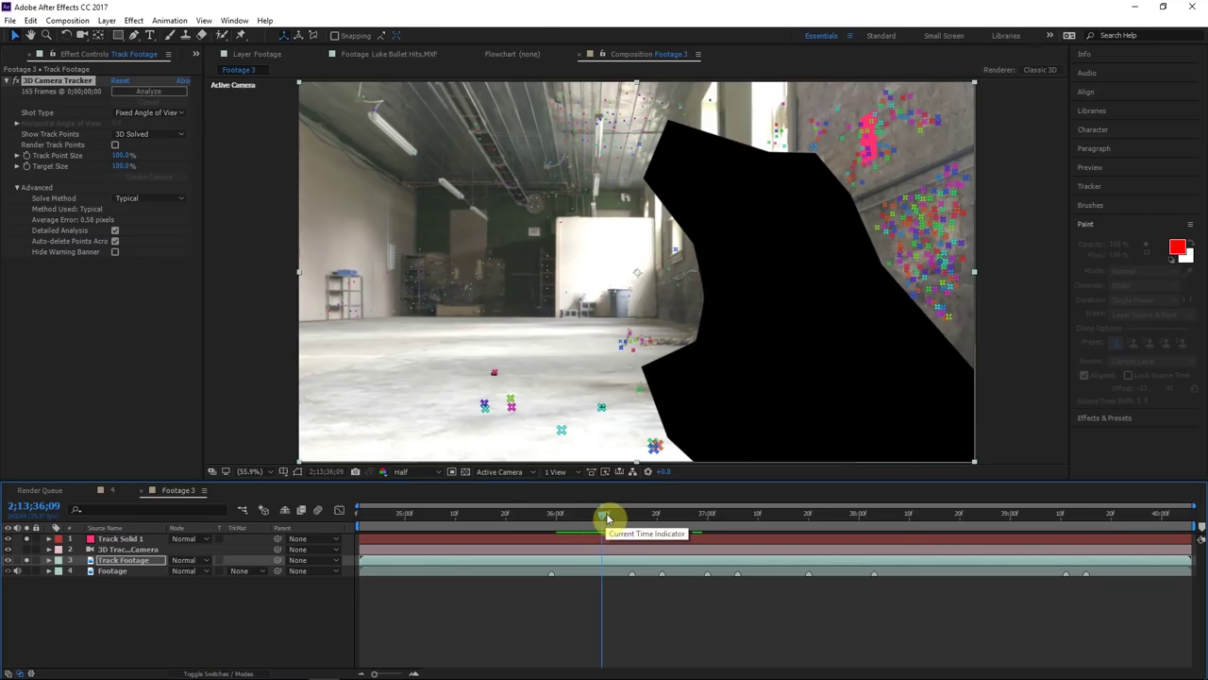
pyautogui.moveTo(607, 518); pyautogui.dragTo(585, 525)
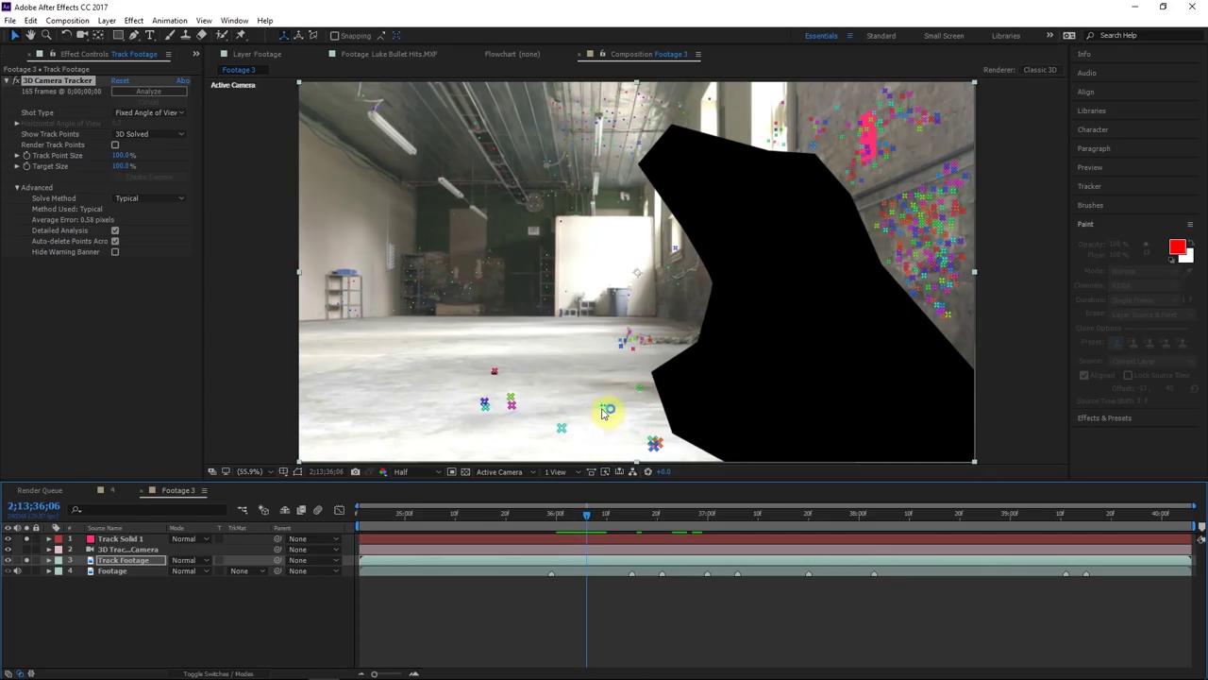
pyautogui.click(116, 539)
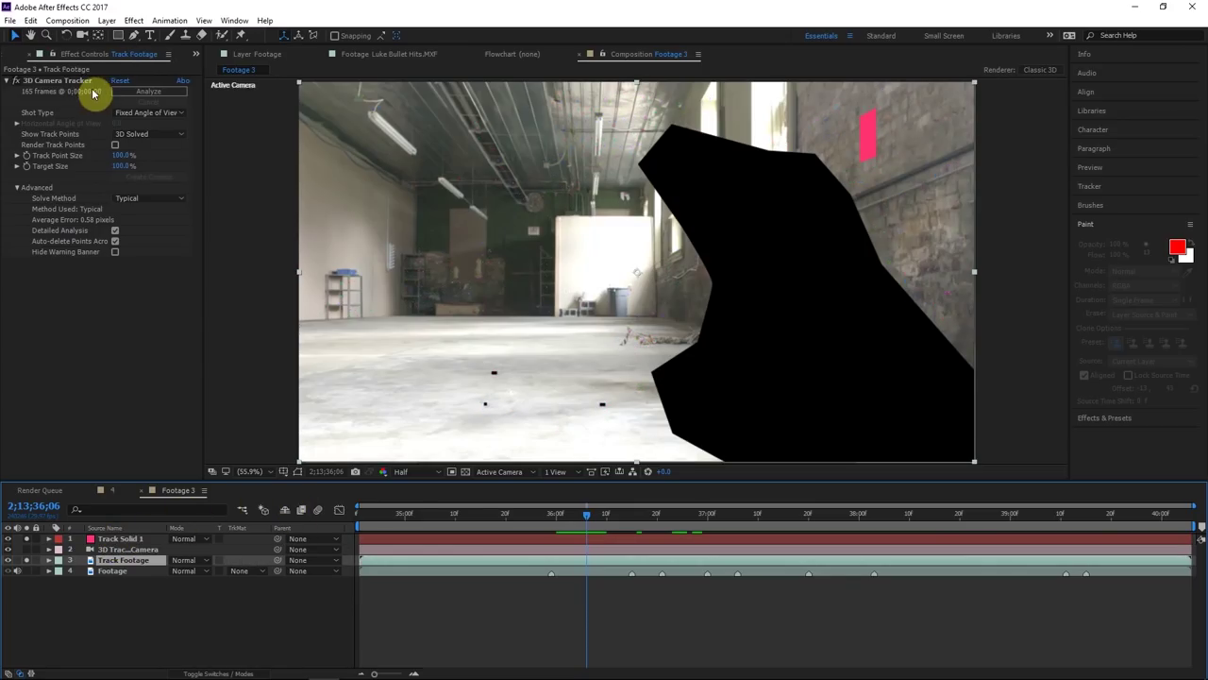
pyautogui.click(68, 81)
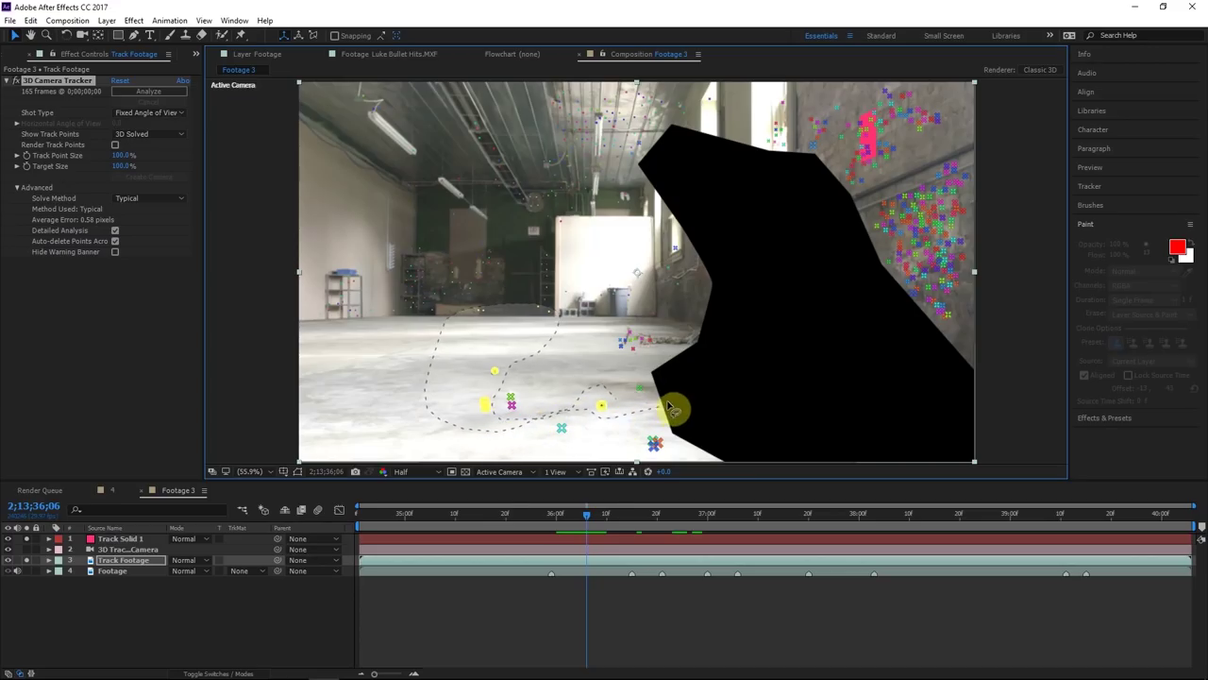
pyautogui.moveTo(550, 336); pyautogui.dragTo(534, 339)
pyautogui.rightClick(534, 338)
pyautogui.click(596, 361)
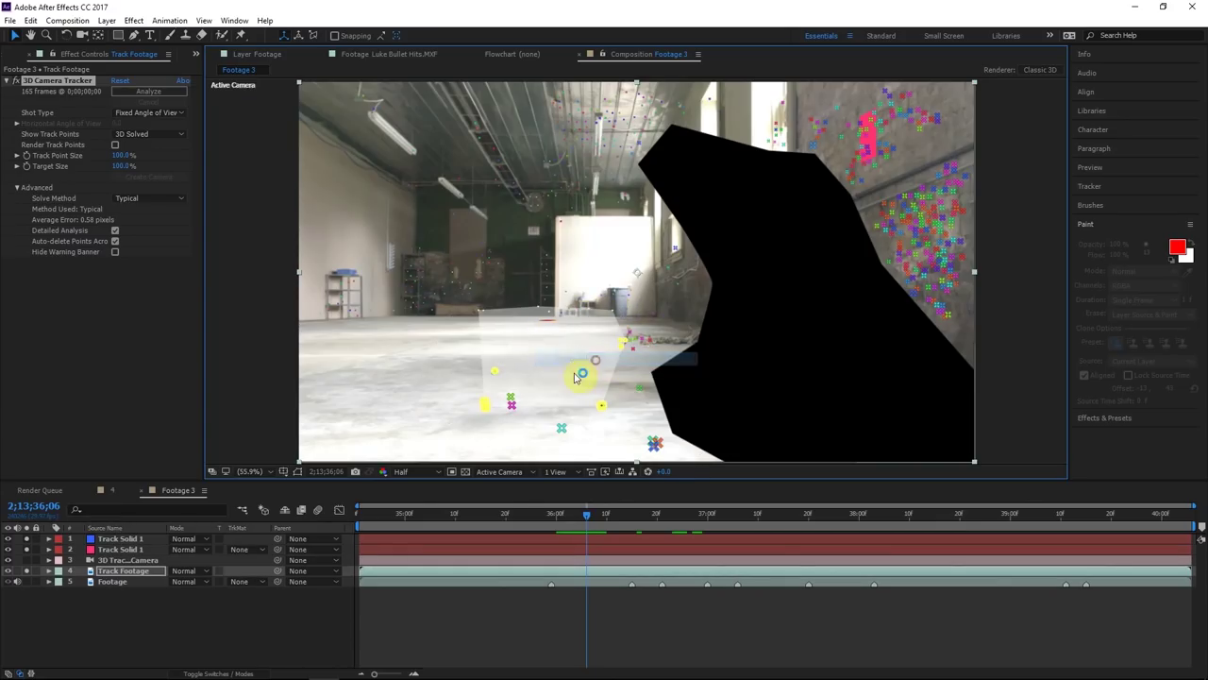
pyautogui.click(127, 607)
# Scale the blue floor solid to 3221%
pyautogui.click(128, 544)
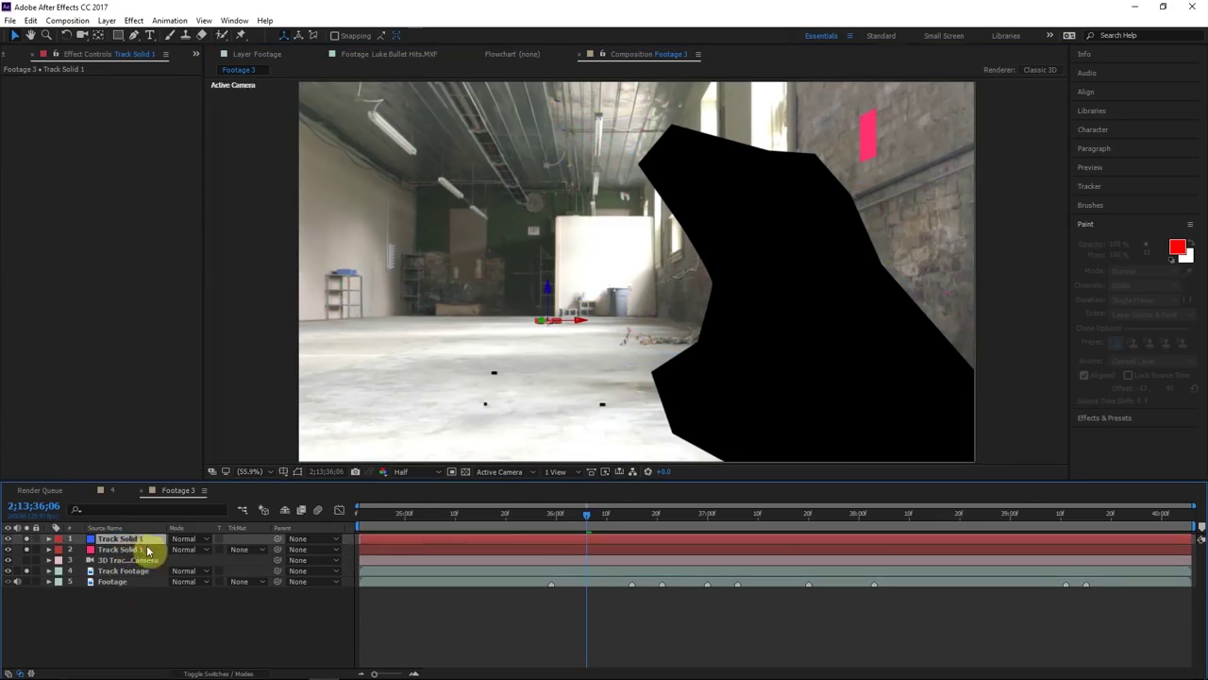
pyautogui.press('s')
pyautogui.moveTo(529, 487); pyautogui.dragTo(1207, 481)
pyautogui.moveTo(238, 551); pyautogui.dragTo(604, 583)
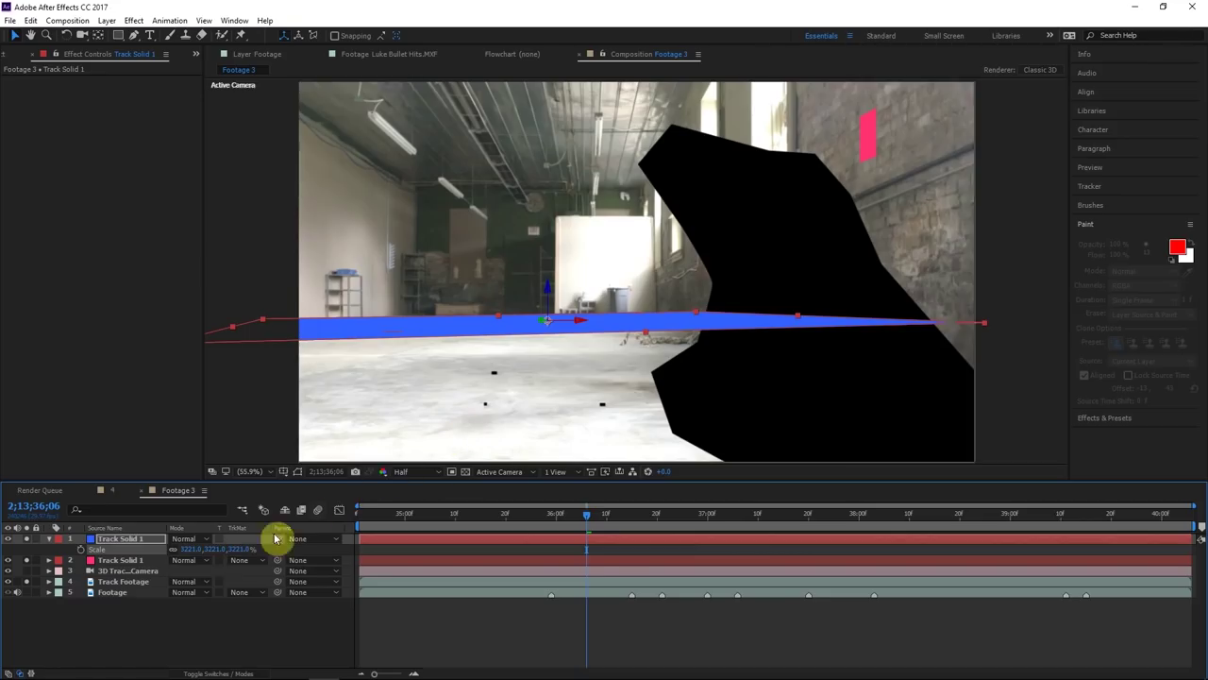
# Try shifting the enlarged blue solid slightly sideways along the floor and undo the move
pyautogui.click(140, 607)
pyautogui.click(544, 333)
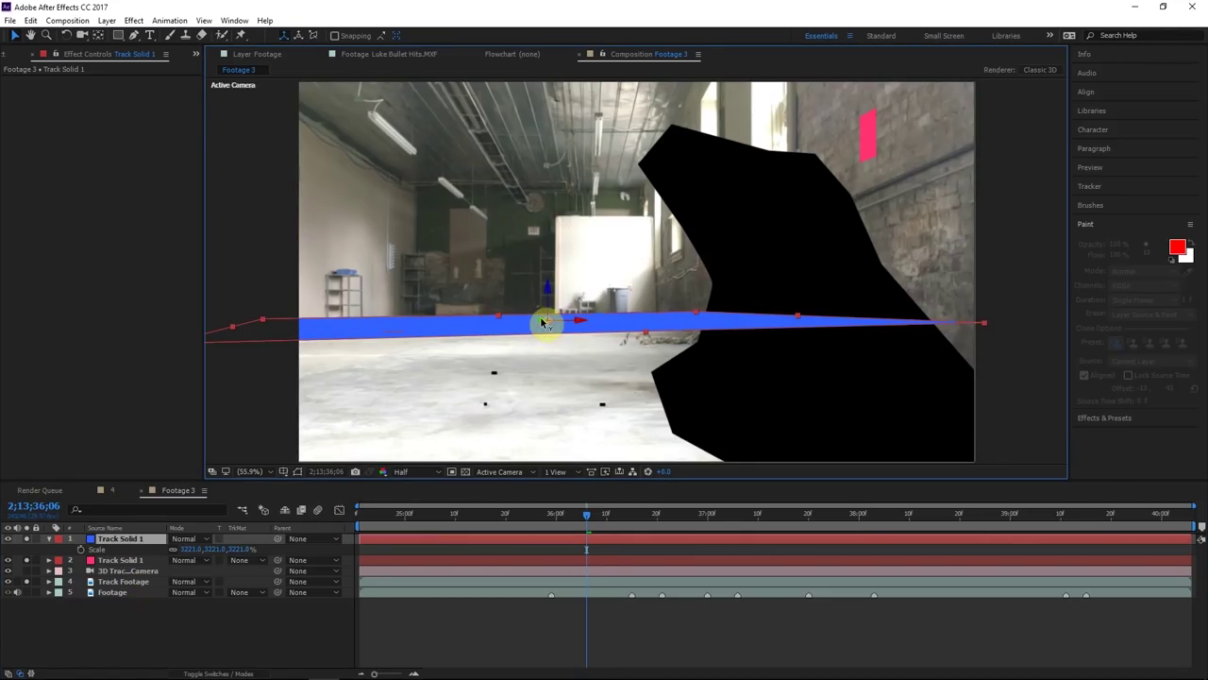
pyautogui.moveTo(543, 323)
pyautogui.mouseDown()
pyautogui.moveTo(561, 334)
pyautogui.moveTo(556, 322)
pyautogui.mouseUp()
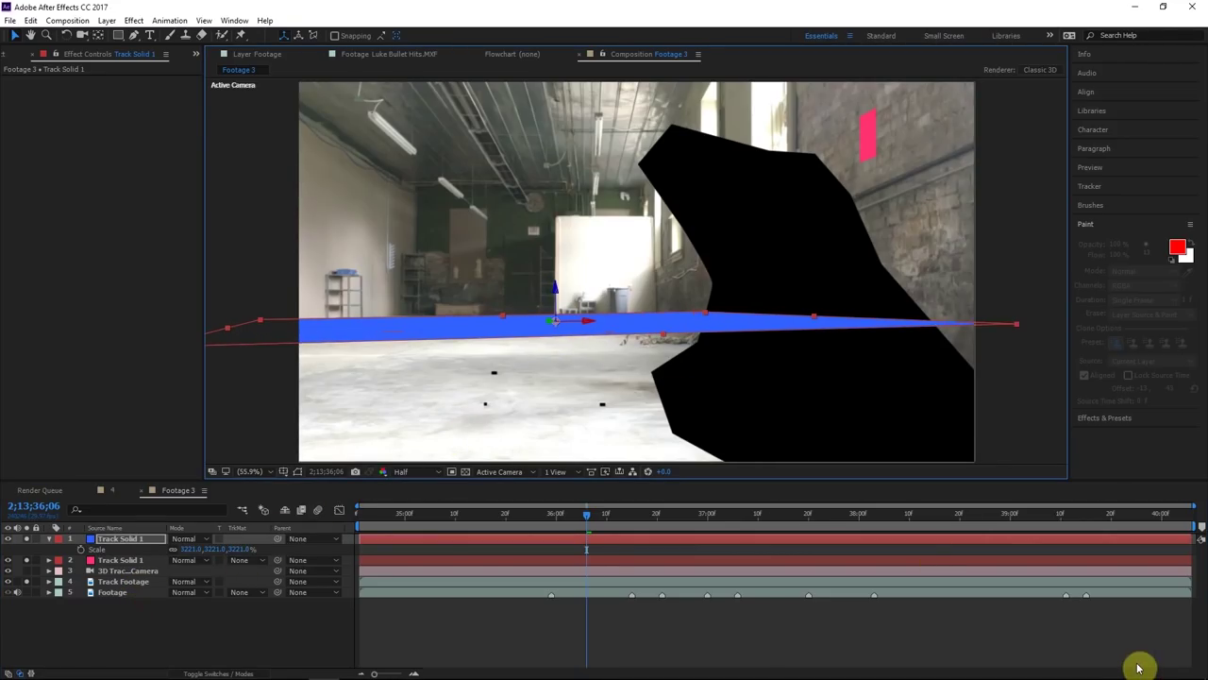
pyautogui.hotkey('ctrl', 'z')
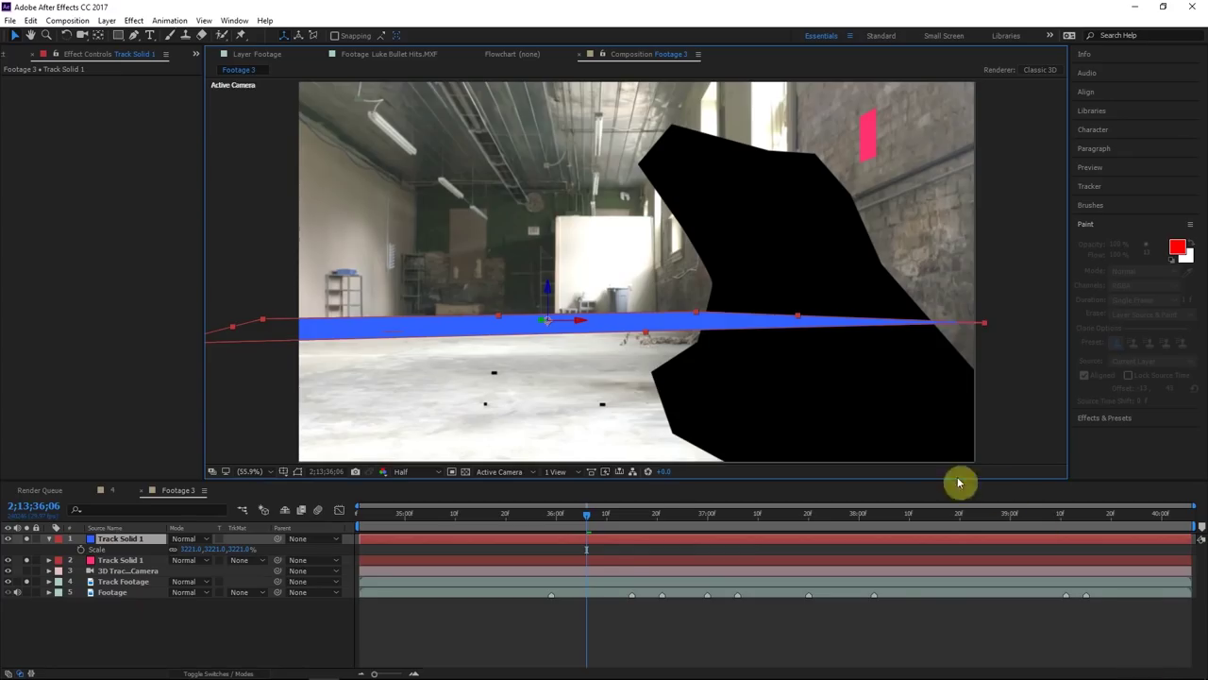
# Create another solid from only the Track Footage points on the three black floor markers
pyautogui.click(123, 582)
pyautogui.click(52, 83)
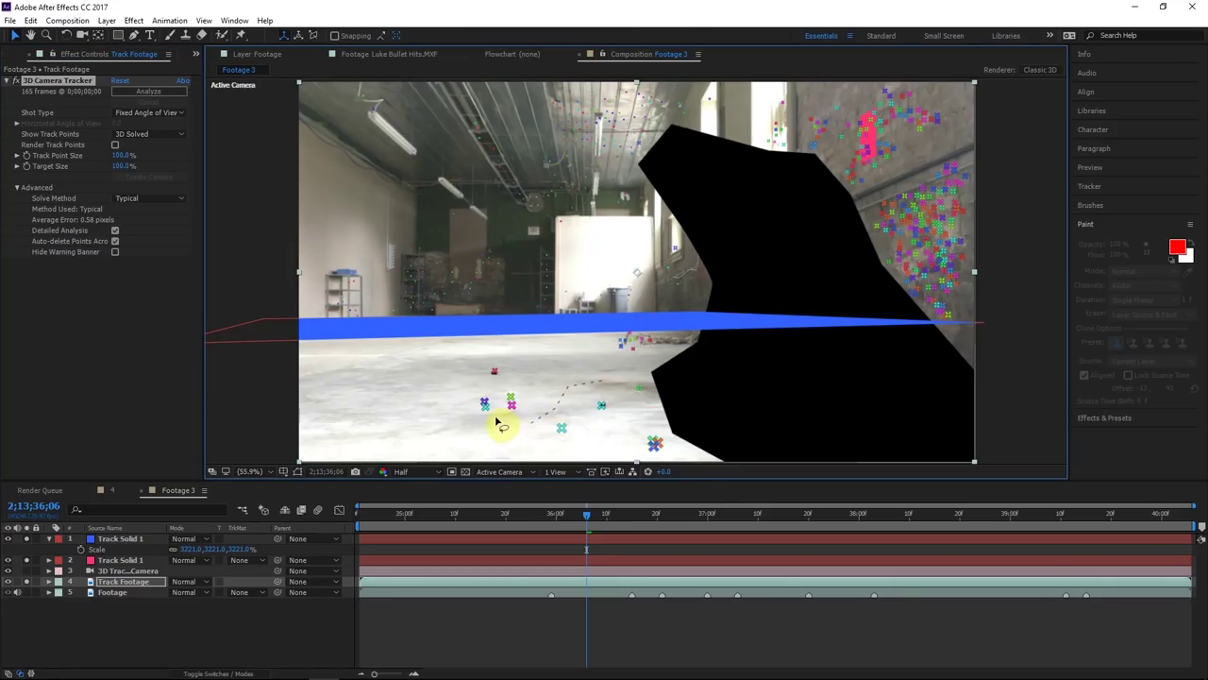
pyautogui.moveTo(456, 378)
pyautogui.mouseDown()
pyautogui.moveTo(459, 412)
pyautogui.moveTo(482, 437)
pyautogui.moveTo(536, 432)
pyautogui.moveTo(557, 411)
pyautogui.moveTo(605, 410)
pyautogui.mouseUp()
pyautogui.rightClick(603, 408)
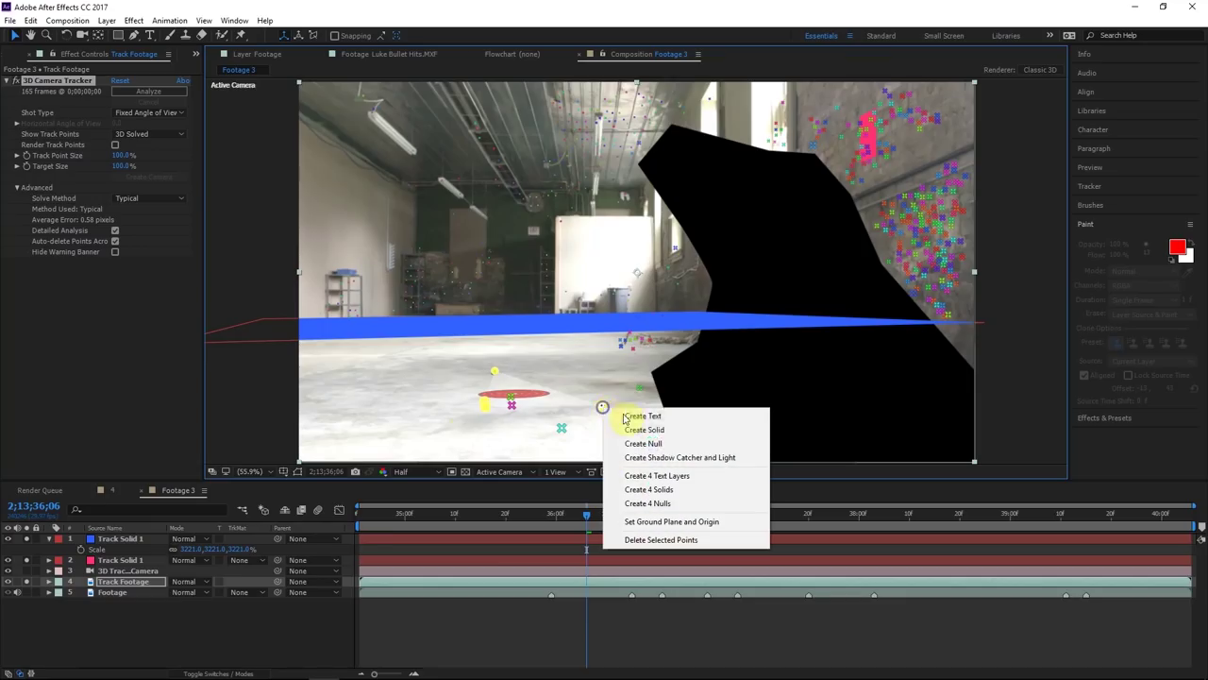
pyautogui.click(667, 431)
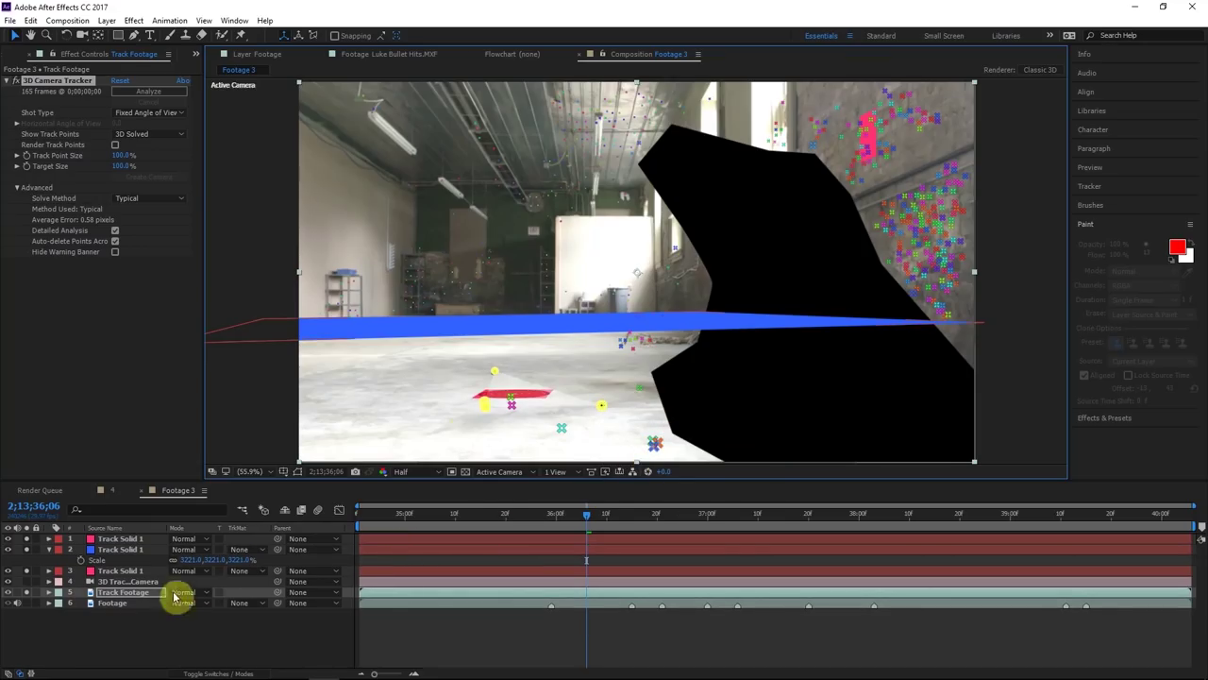
# Copy the blue solid's Orientation onto the new pink floor solid
pyautogui.click(128, 637)
pyautogui.click(132, 540)
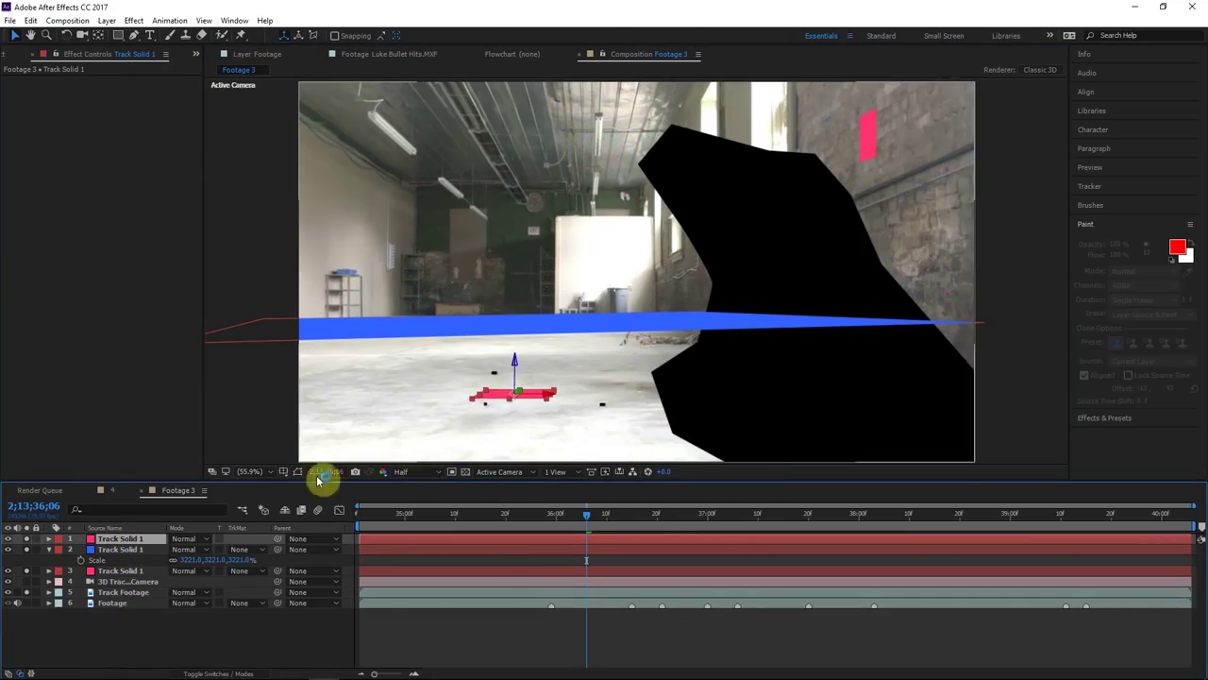
pyautogui.click(134, 550)
pyautogui.press('r')
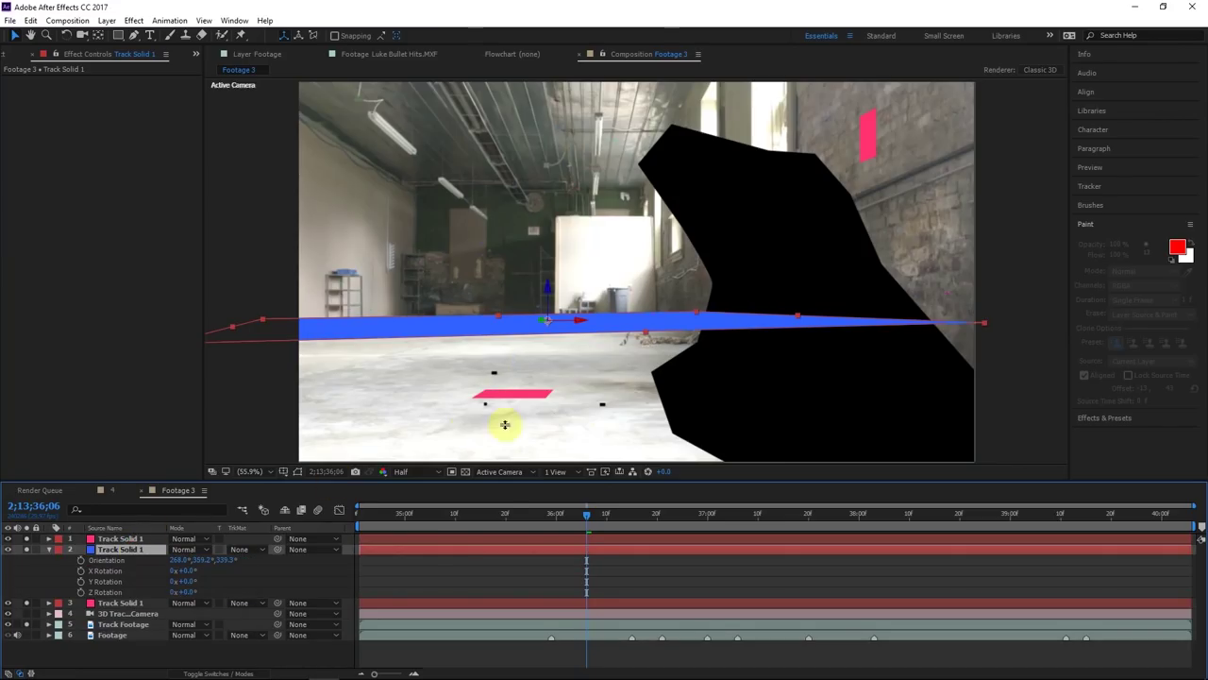
pyautogui.click(445, 408)
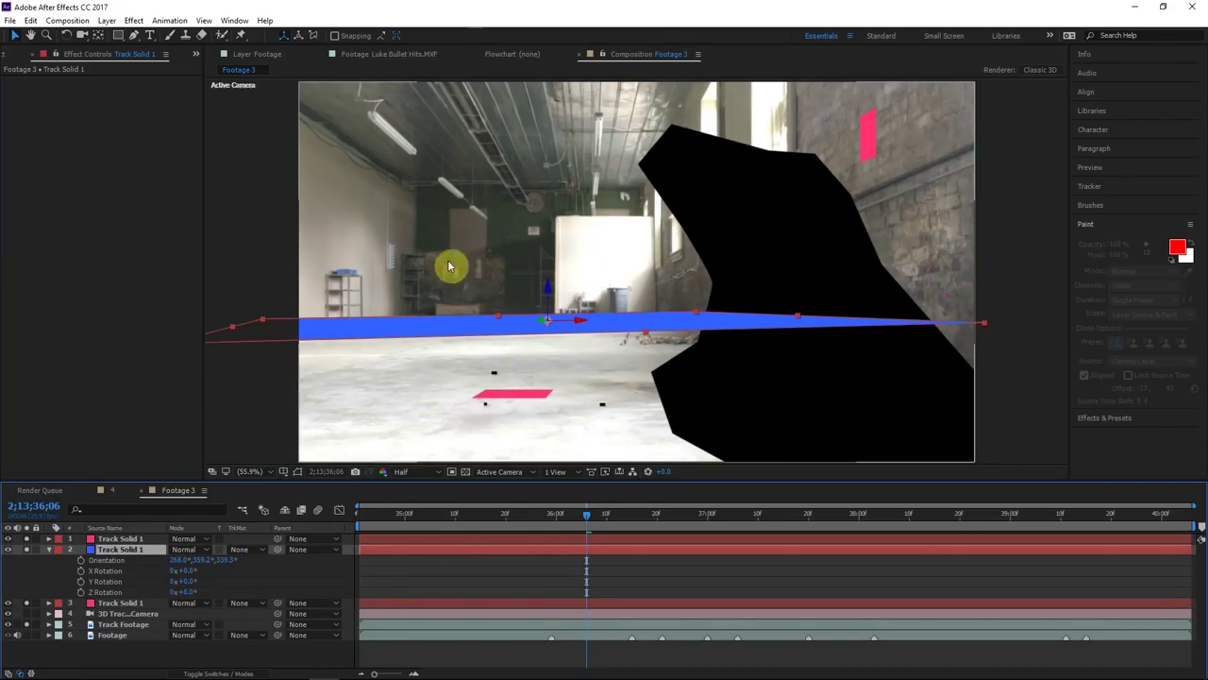
pyautogui.click(112, 560)
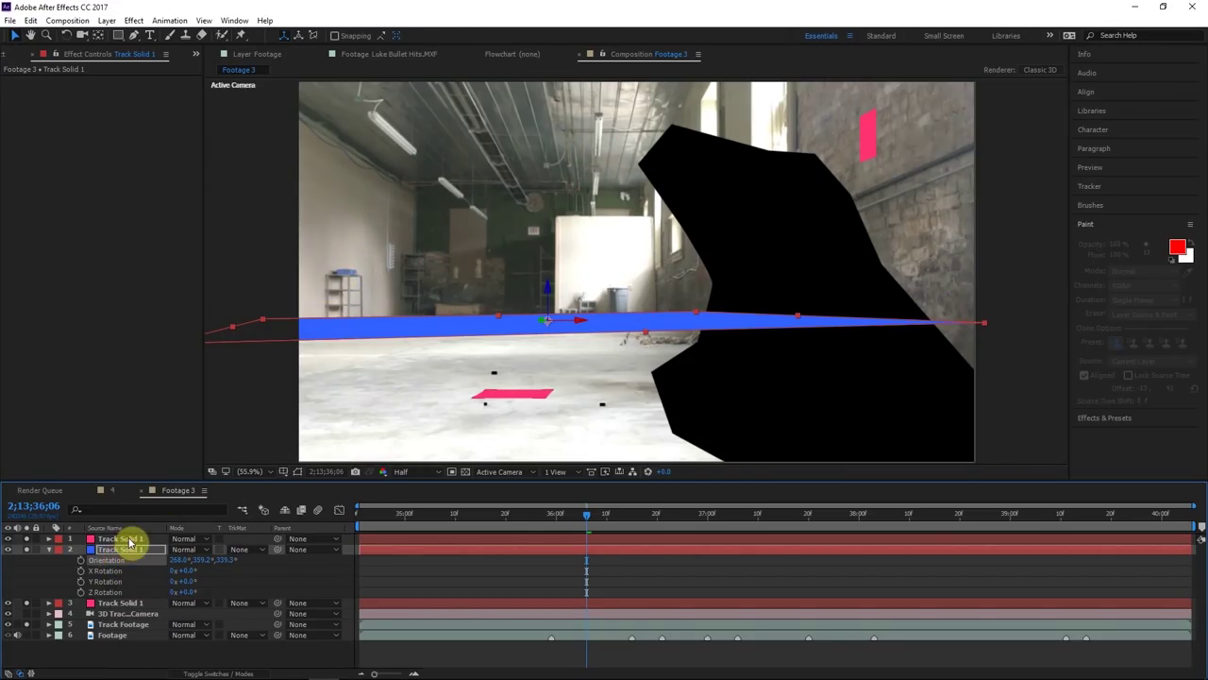
pyautogui.click(129, 538)
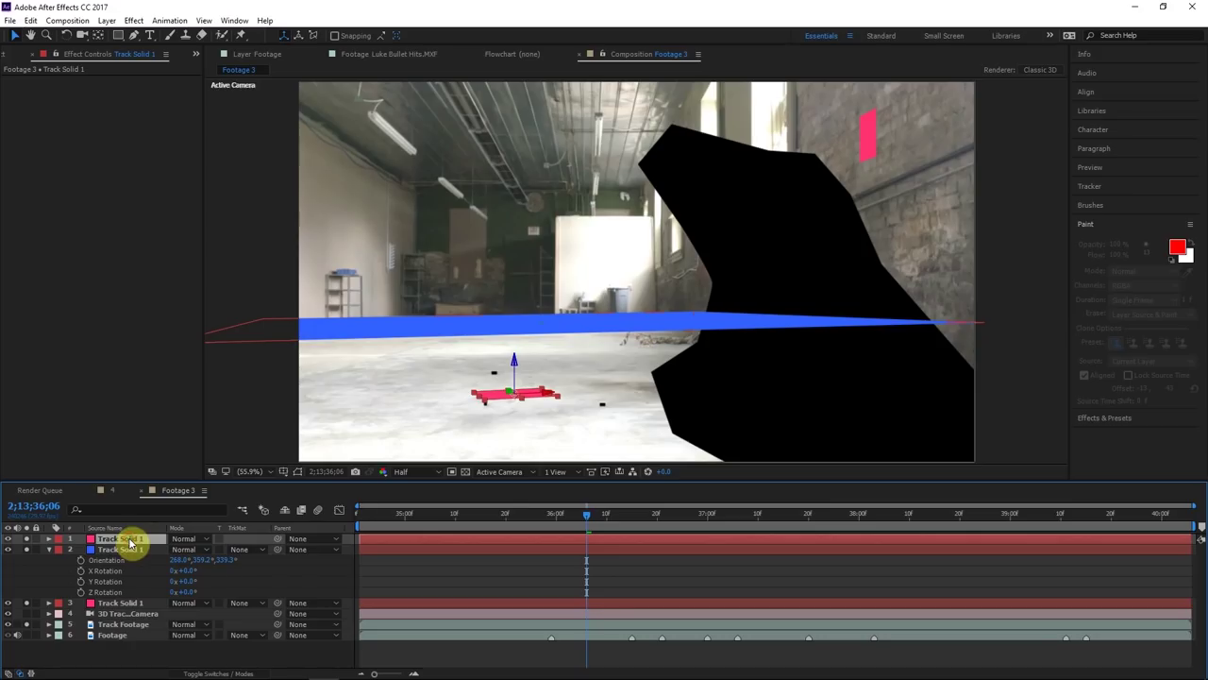
# Delete the blue floor solid and the pink wall solid, keeping only the new floor solid
pyautogui.click(133, 550)
pyautogui.press('Delete')
pyautogui.click(132, 549)
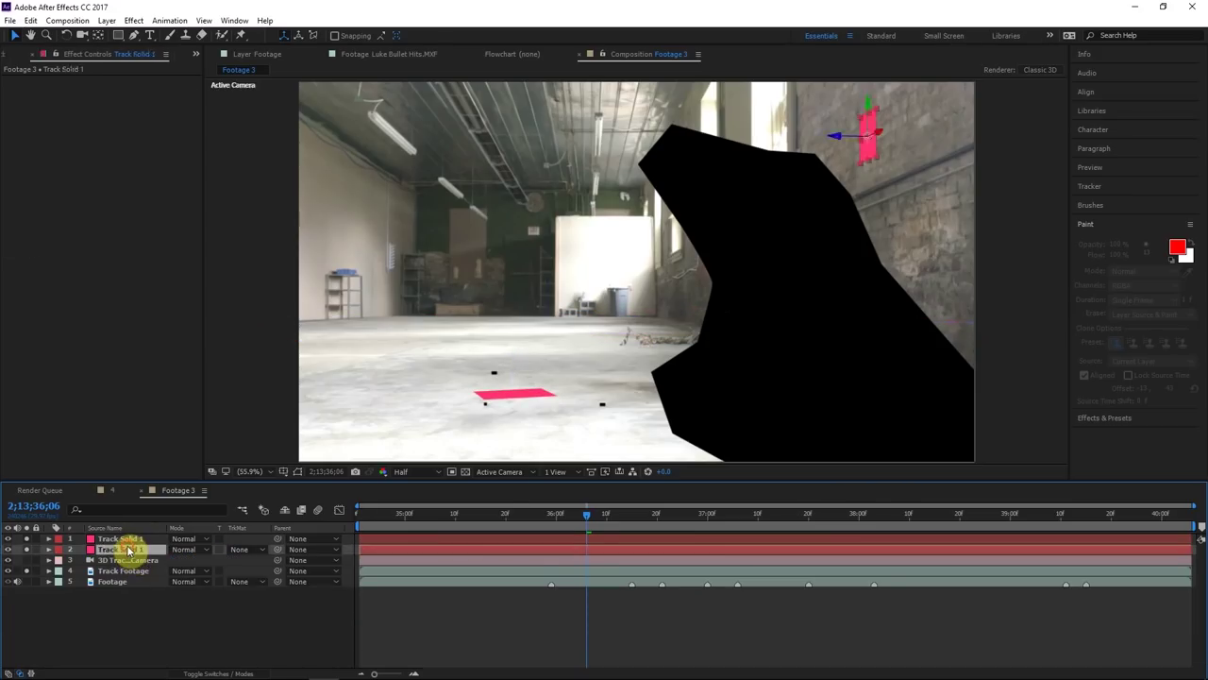
pyautogui.press('Delete')
# Scale the remaining floor solid to 4820% so it covers the ground
pyautogui.click(132, 538)
pyautogui.press('s')
pyautogui.moveTo(211, 549); pyautogui.dragTo(337, 575)
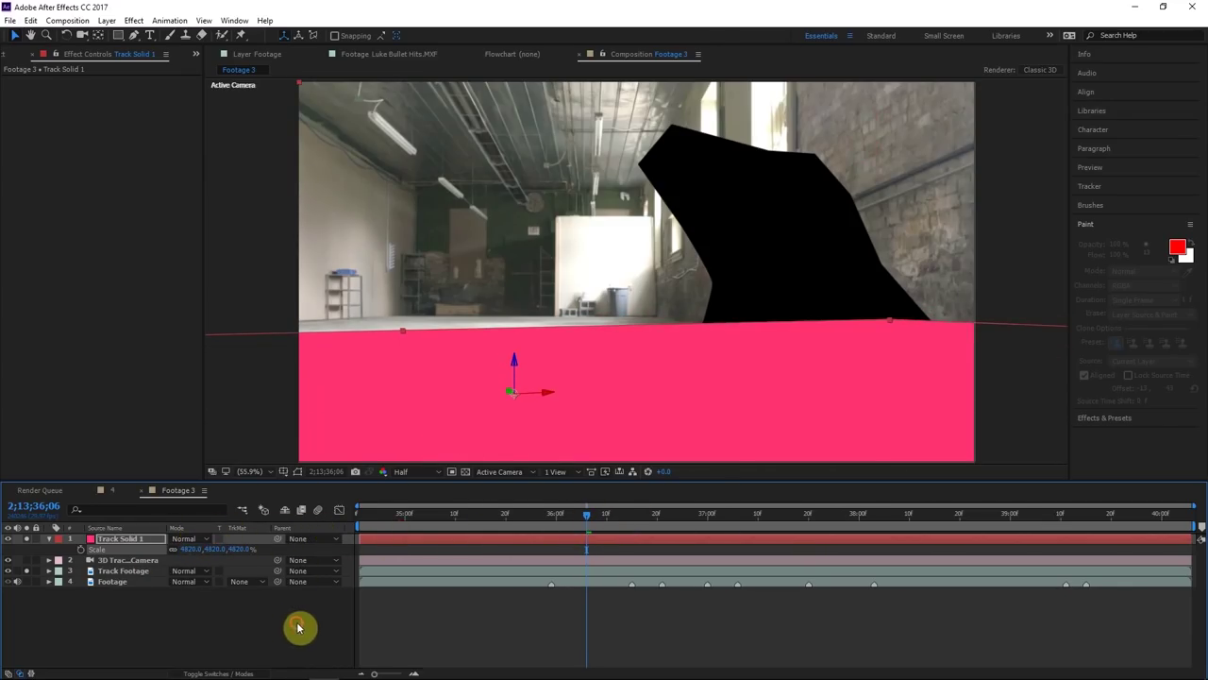
pyautogui.click(421, 548)
pyautogui.click(143, 538)
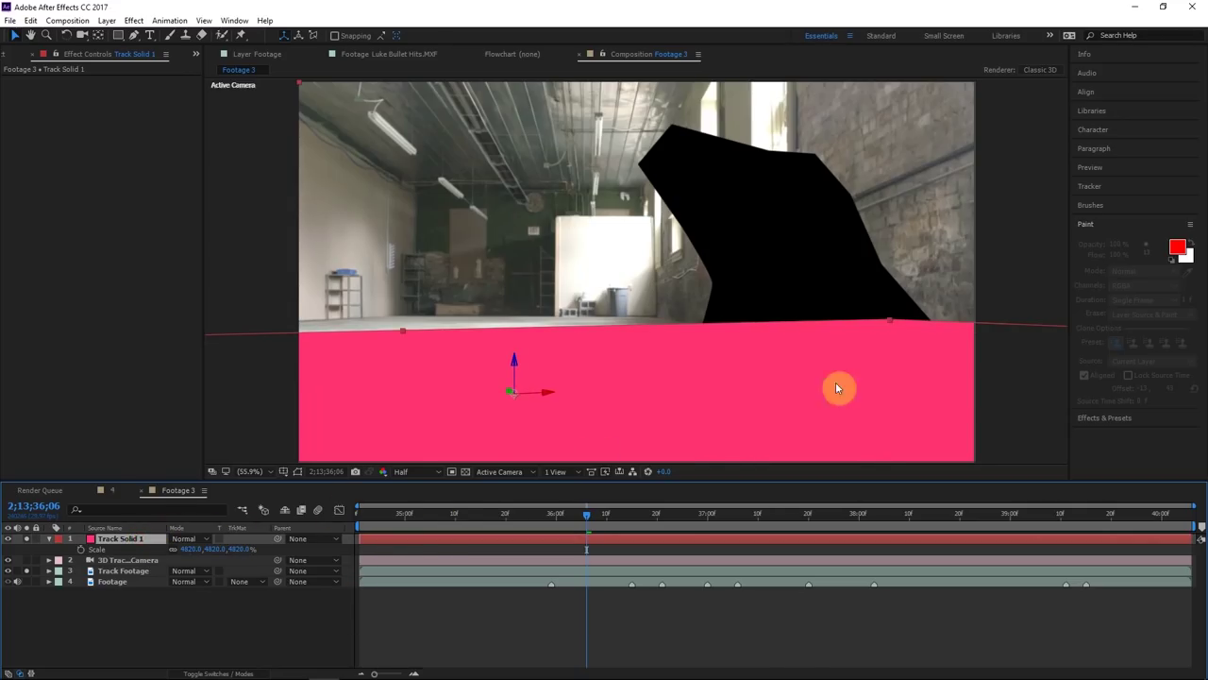
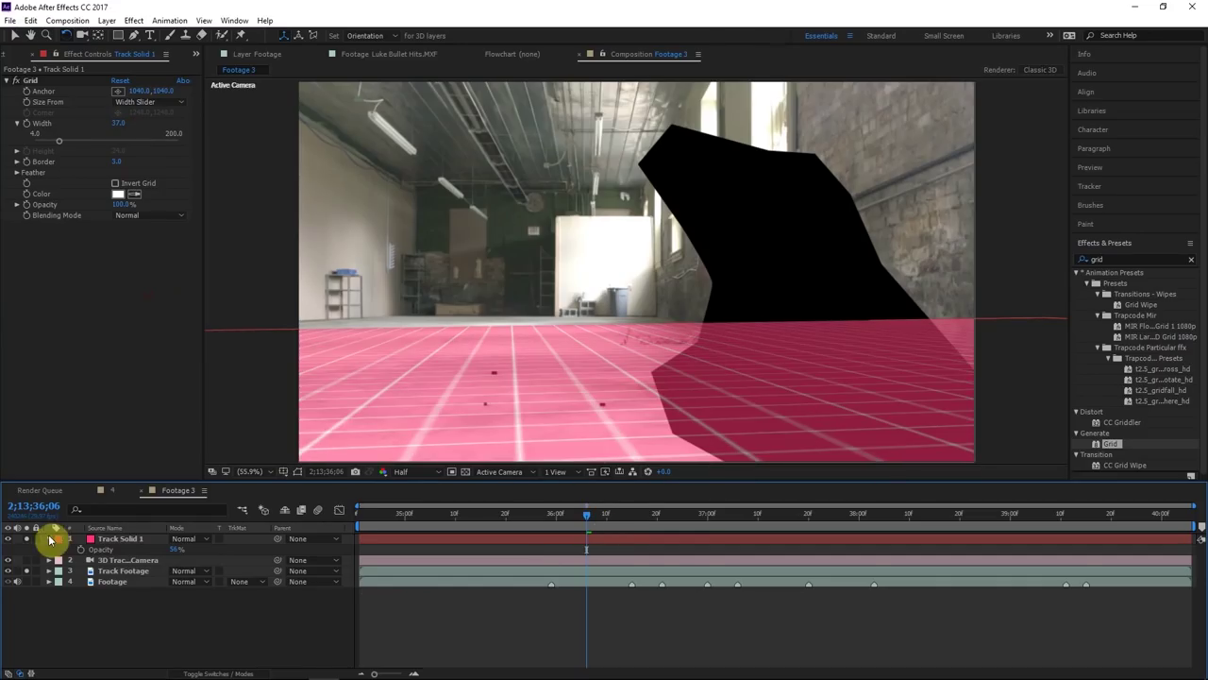
# Add the Ground Hit Pop clip from the Bullet Hits folder as the topmost layer of Footage 3
pyautogui.click(50, 539)
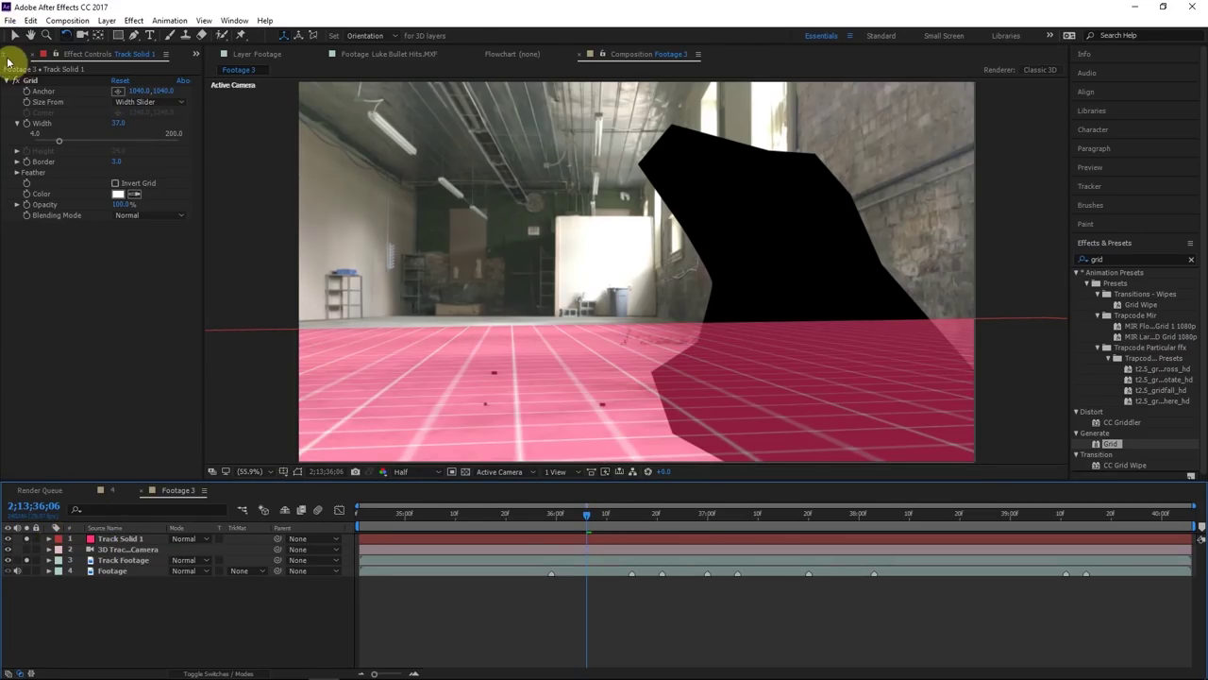
pyautogui.click(7, 55)
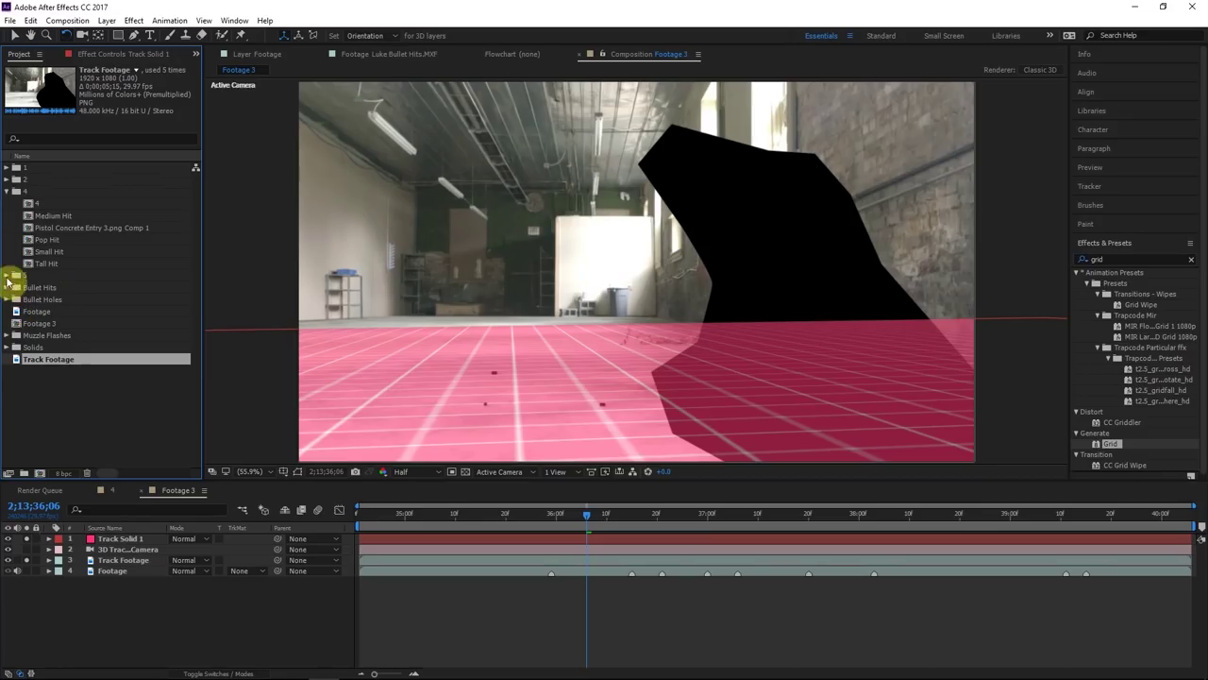
pyautogui.click(6, 192)
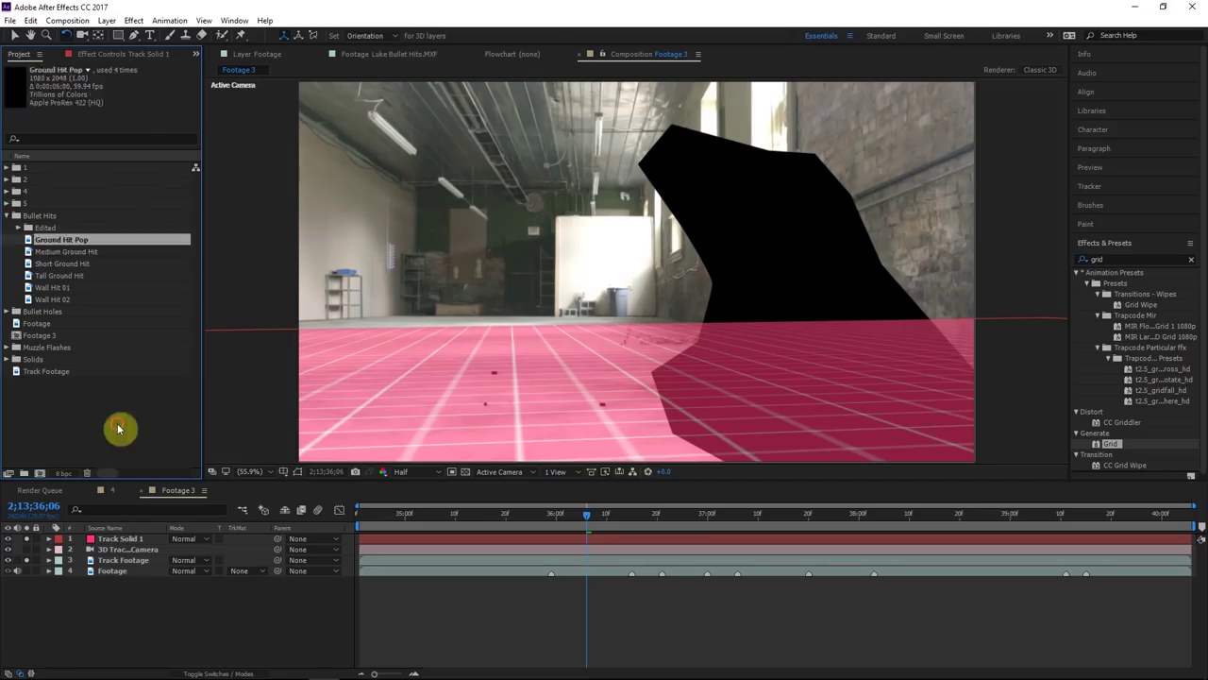
pyautogui.click(116, 426)
pyautogui.click(62, 242)
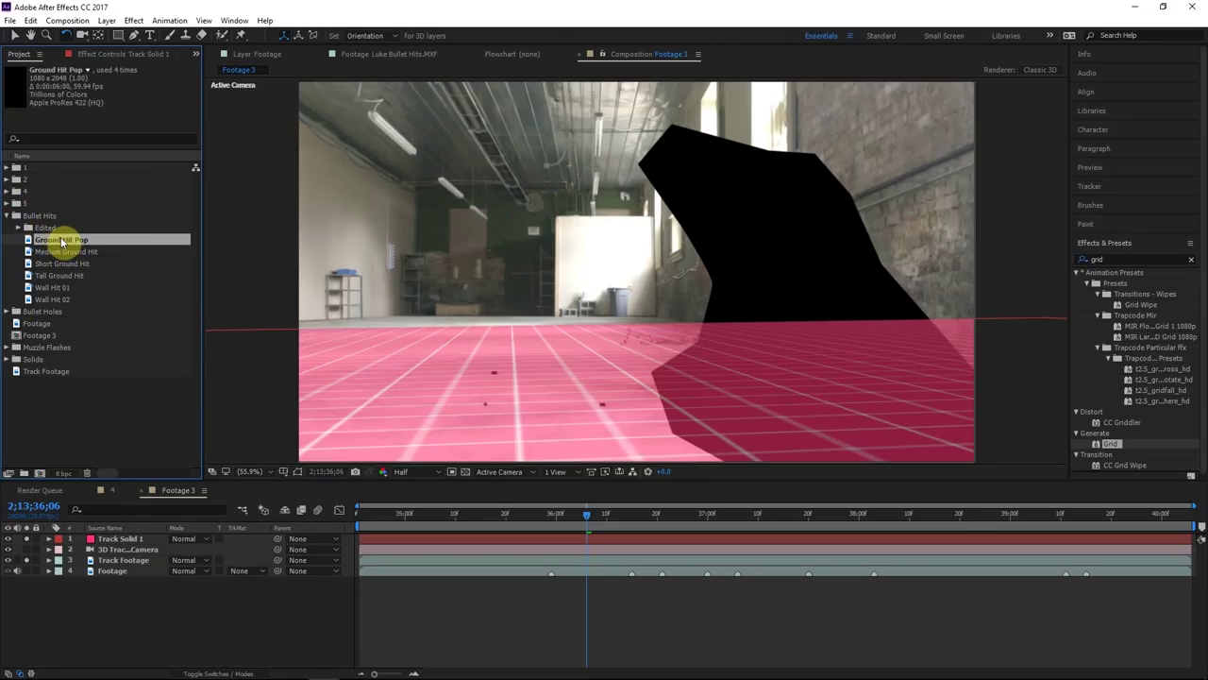
pyautogui.moveTo(61, 240); pyautogui.dragTo(139, 540)
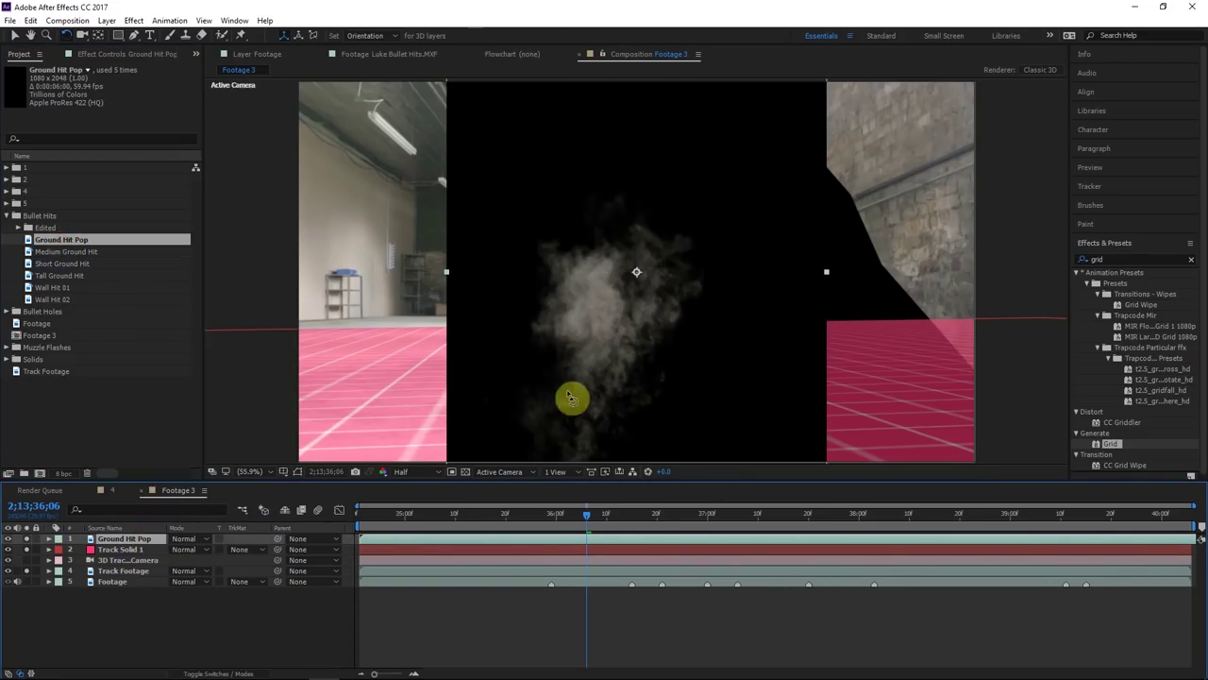
# Make the Ground Hit Pop layer 3D and push it back into the scene over the floor plane
pyautogui.click(236, 672)
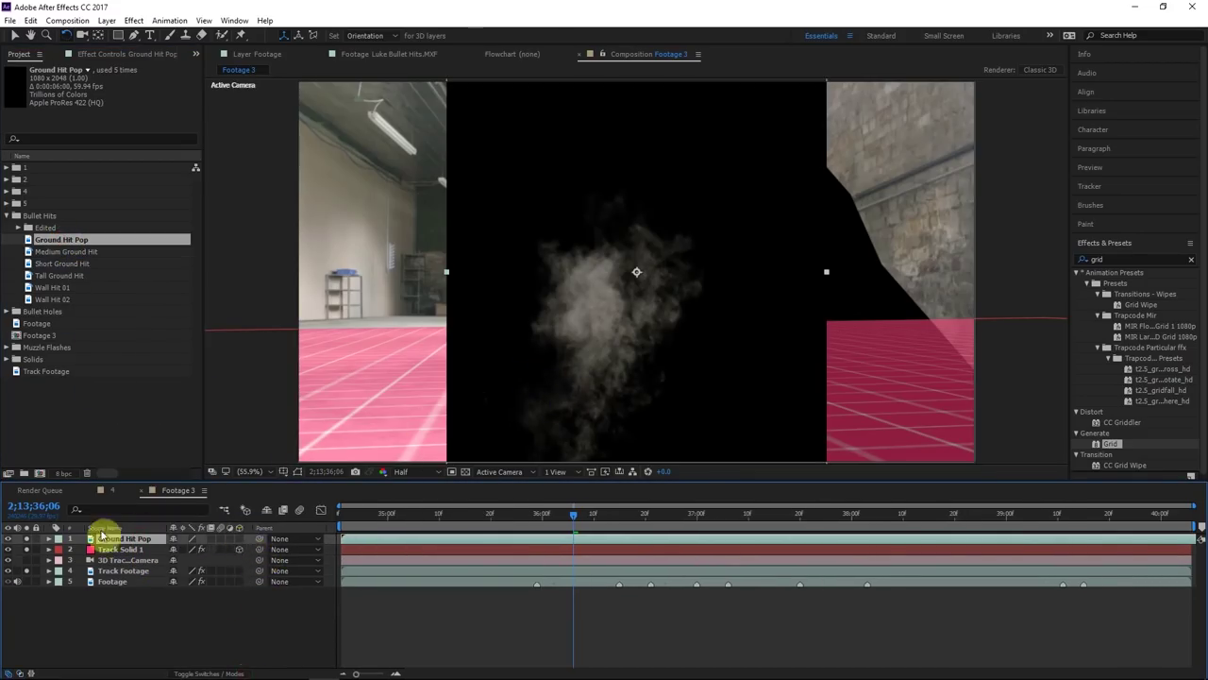
pyautogui.click(243, 541)
pyautogui.press('v')
pyautogui.moveTo(649, 300); pyautogui.dragTo(920, 219)
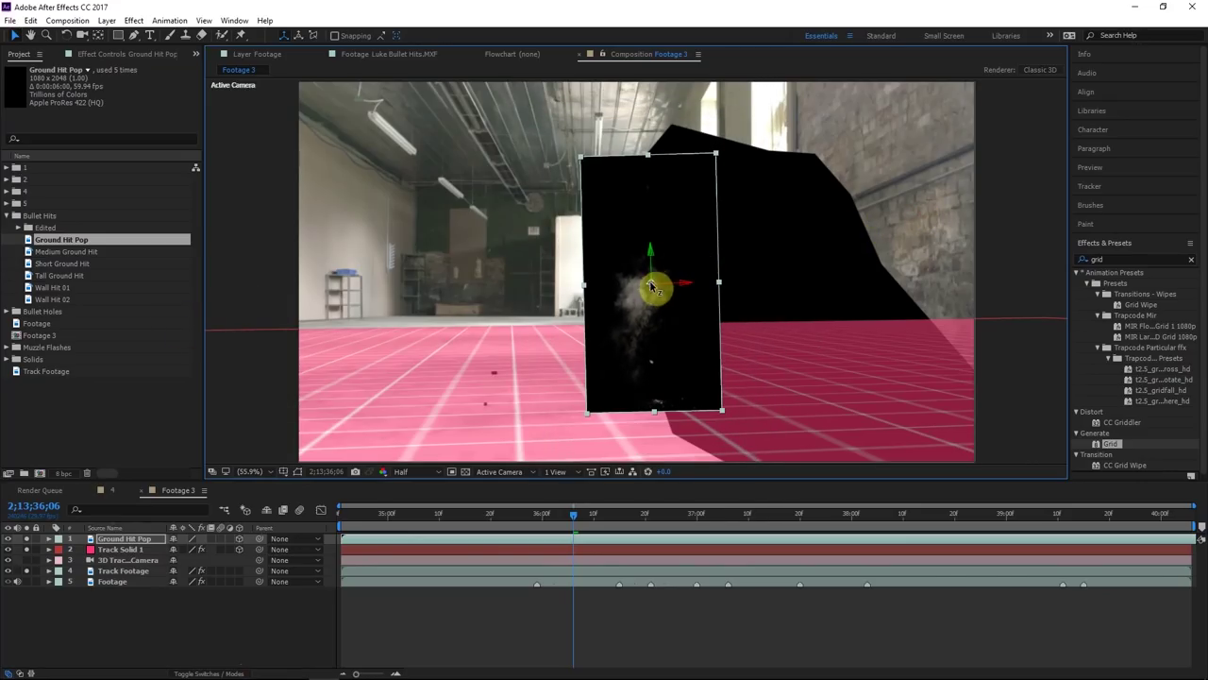
pyautogui.moveTo(665, 291); pyautogui.dragTo(536, 393)
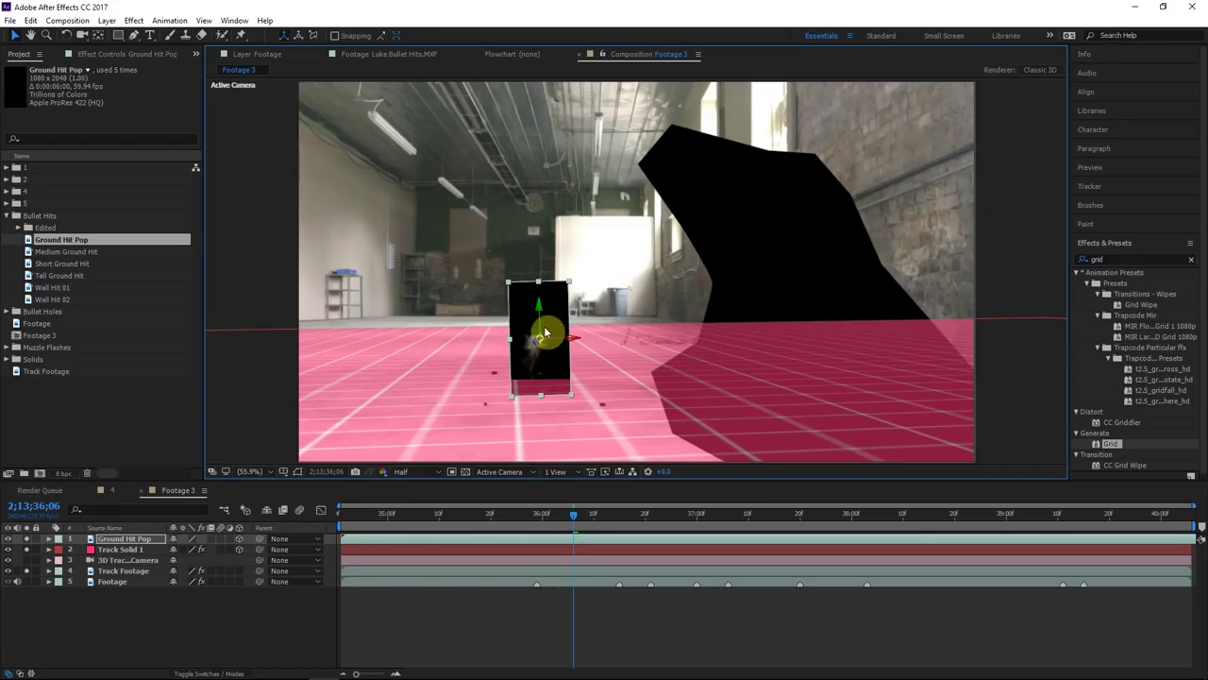
pyautogui.moveTo(542, 308); pyautogui.dragTo(543, 299)
# Set the Ground Hit Pop anchor point to 540, 1965 at the base of the burst and stand the layer on the floor grid
pyautogui.moveTo(202, 549); pyautogui.dragTo(286, 545)
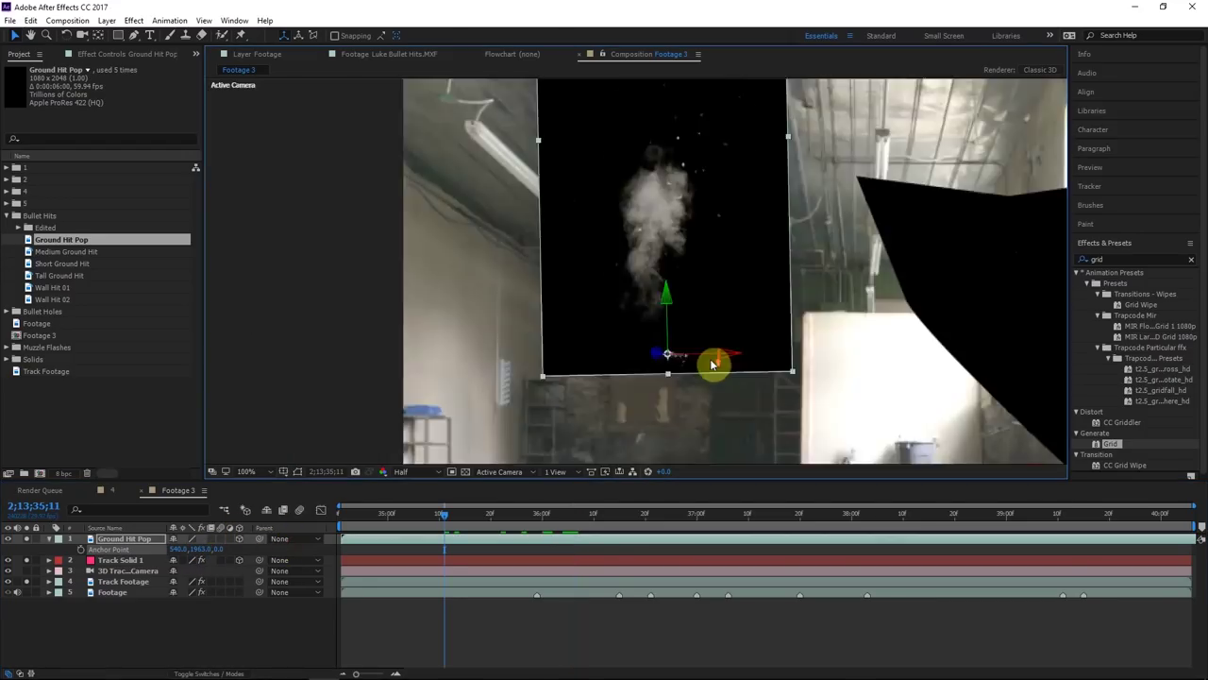
pyautogui.scroll(1, 713, 364)
pyautogui.moveTo(708, 364); pyautogui.dragTo(648, 299)
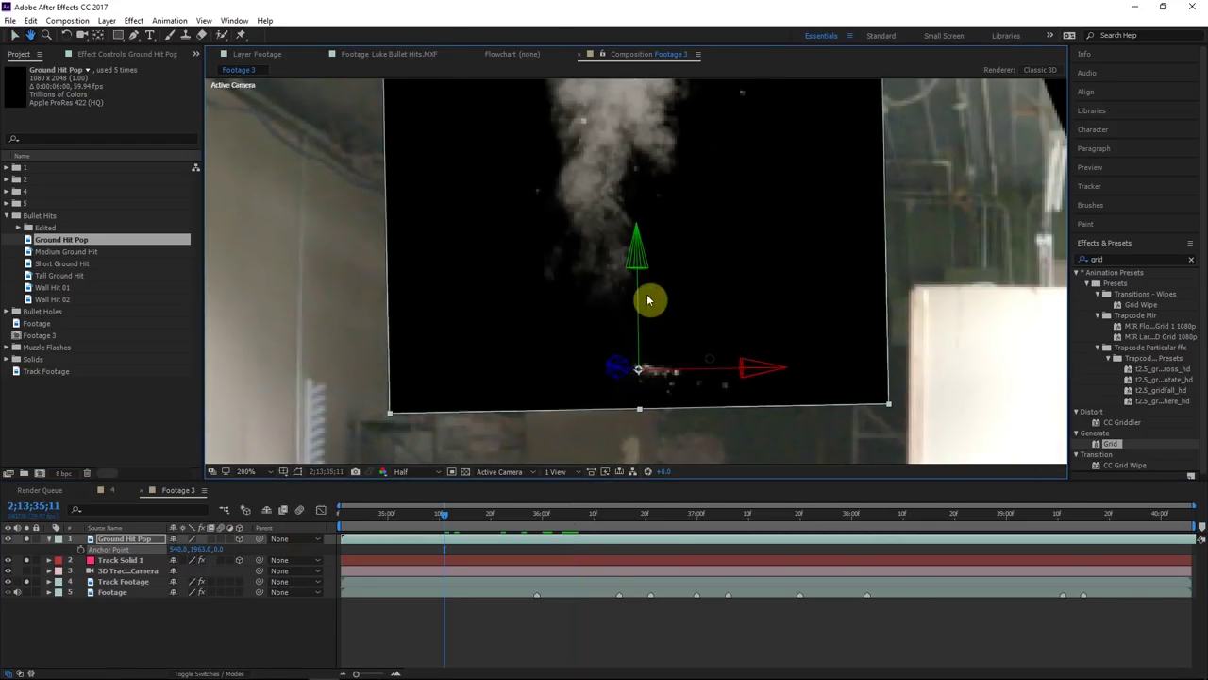
pyautogui.moveTo(200, 550); pyautogui.dragTo(202, 549)
pyautogui.scroll(-4, 480, 334)
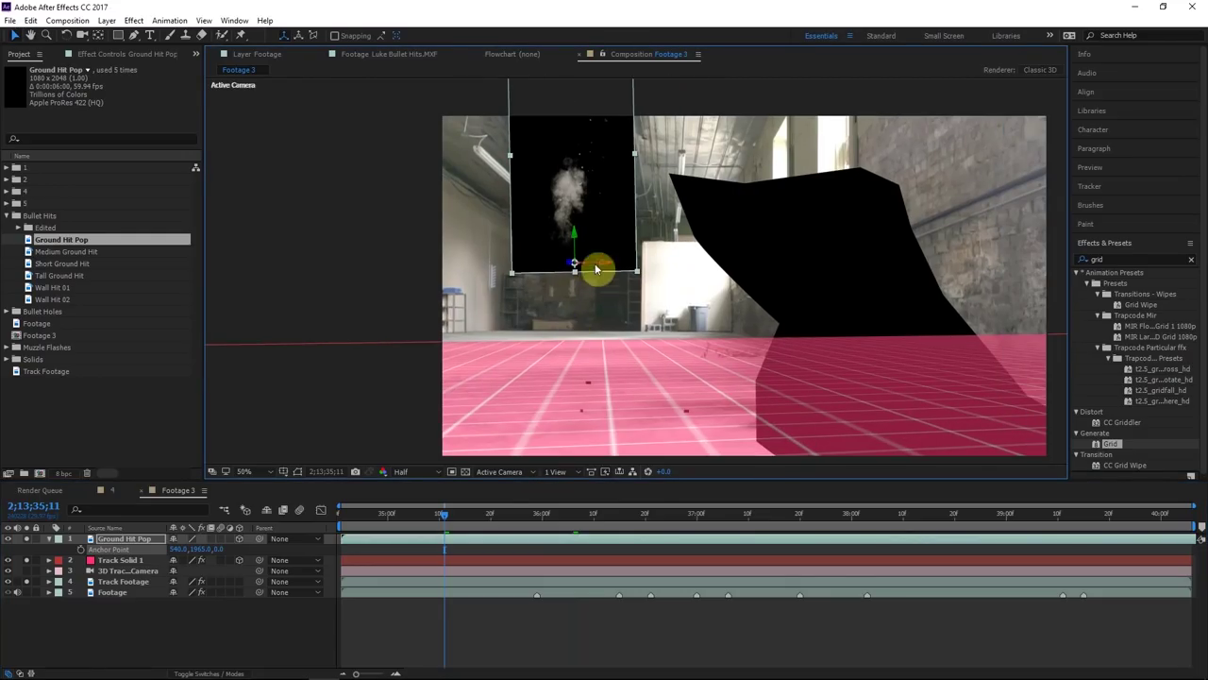
pyautogui.moveTo(609, 296); pyautogui.dragTo(678, 359)
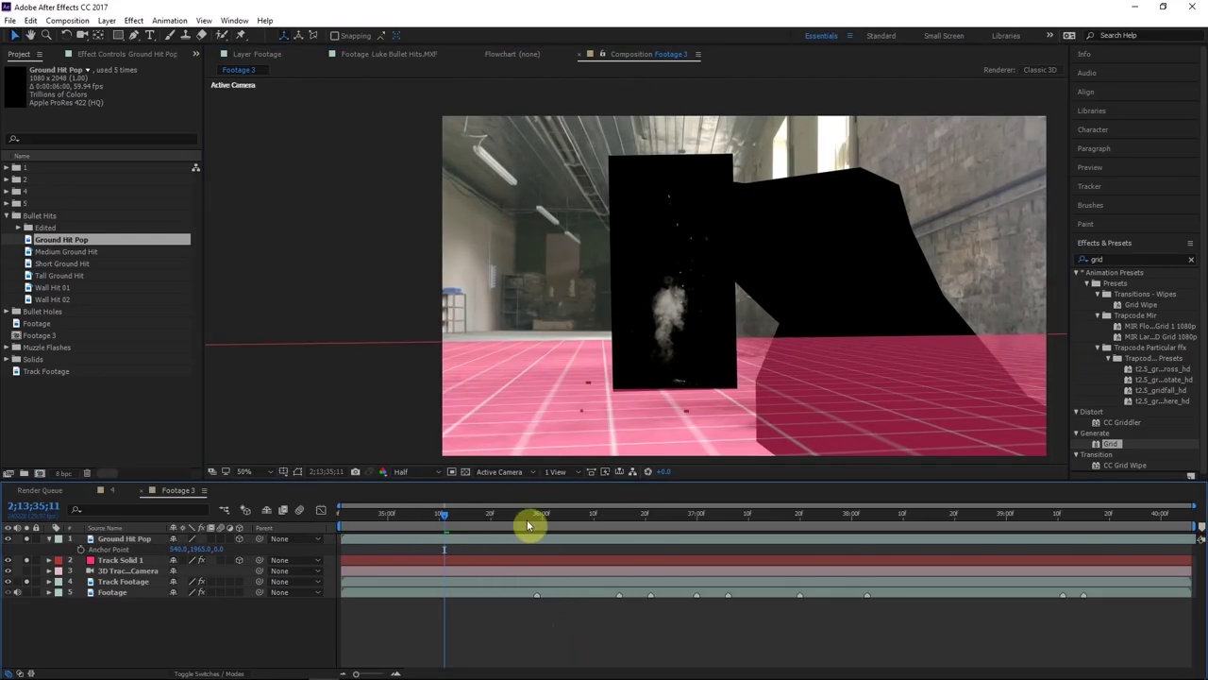
# Slide Ground Hit Pop past the first hit marker at 2;13;35;29 and solo Footage instead of Track Footage
pyautogui.click(533, 522)
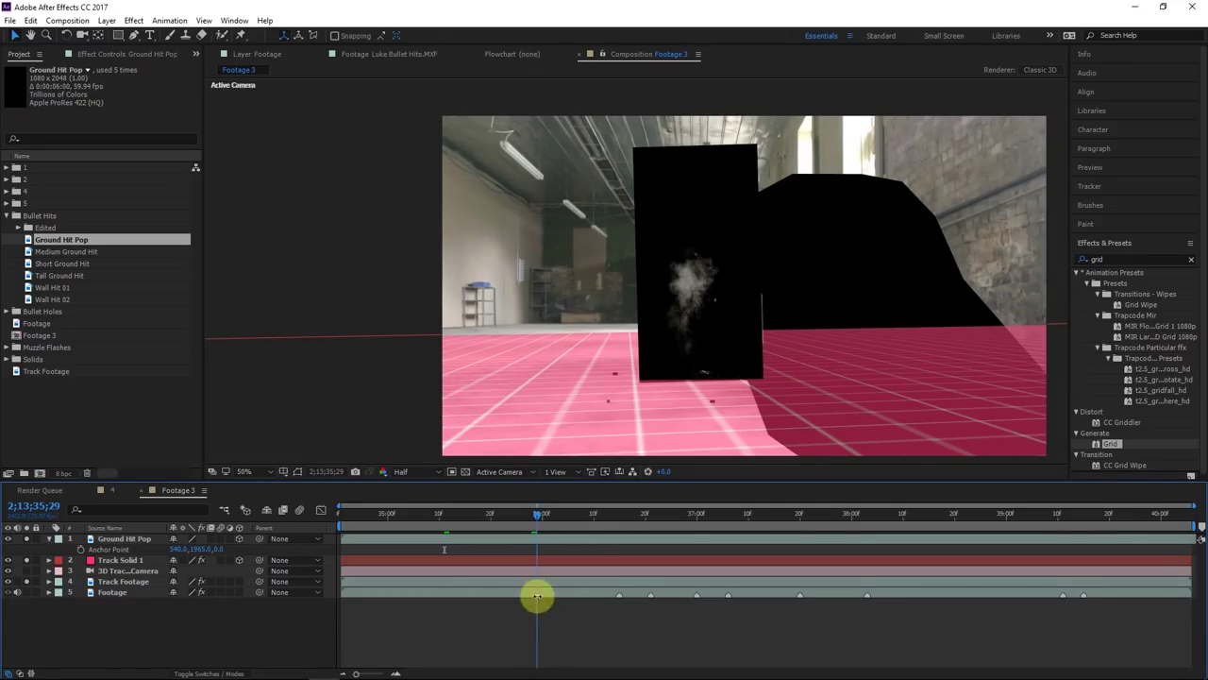
pyautogui.moveTo(544, 540); pyautogui.dragTo(798, 540)
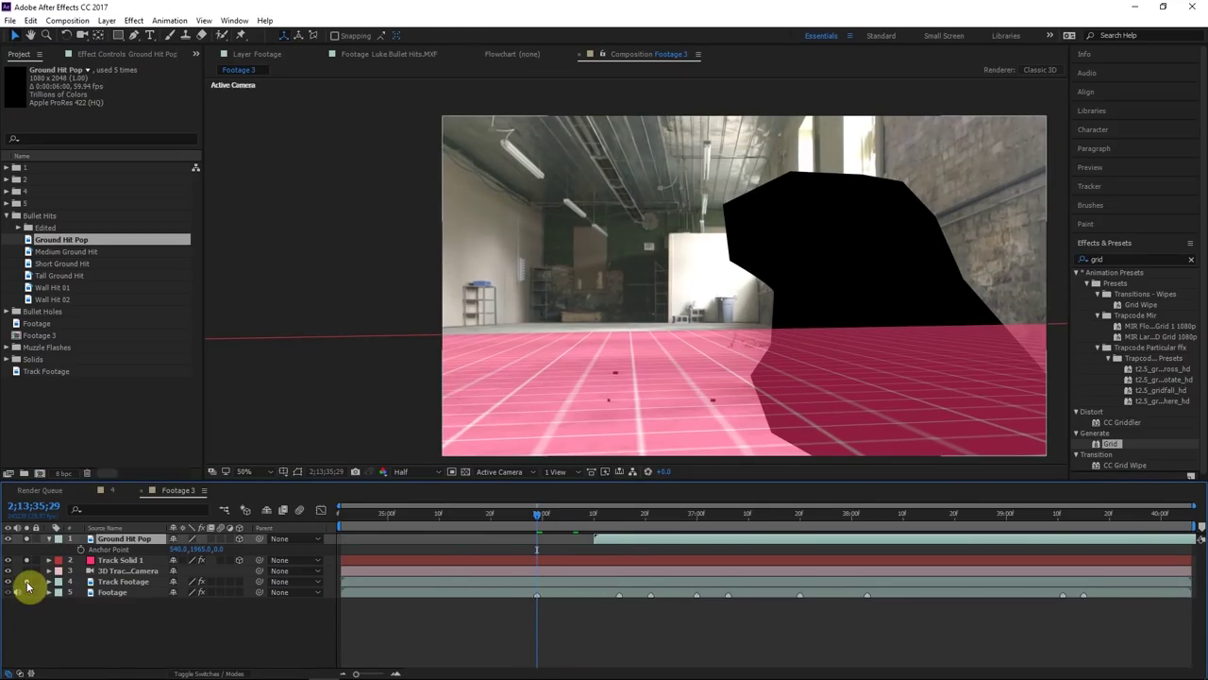
pyautogui.click(28, 592)
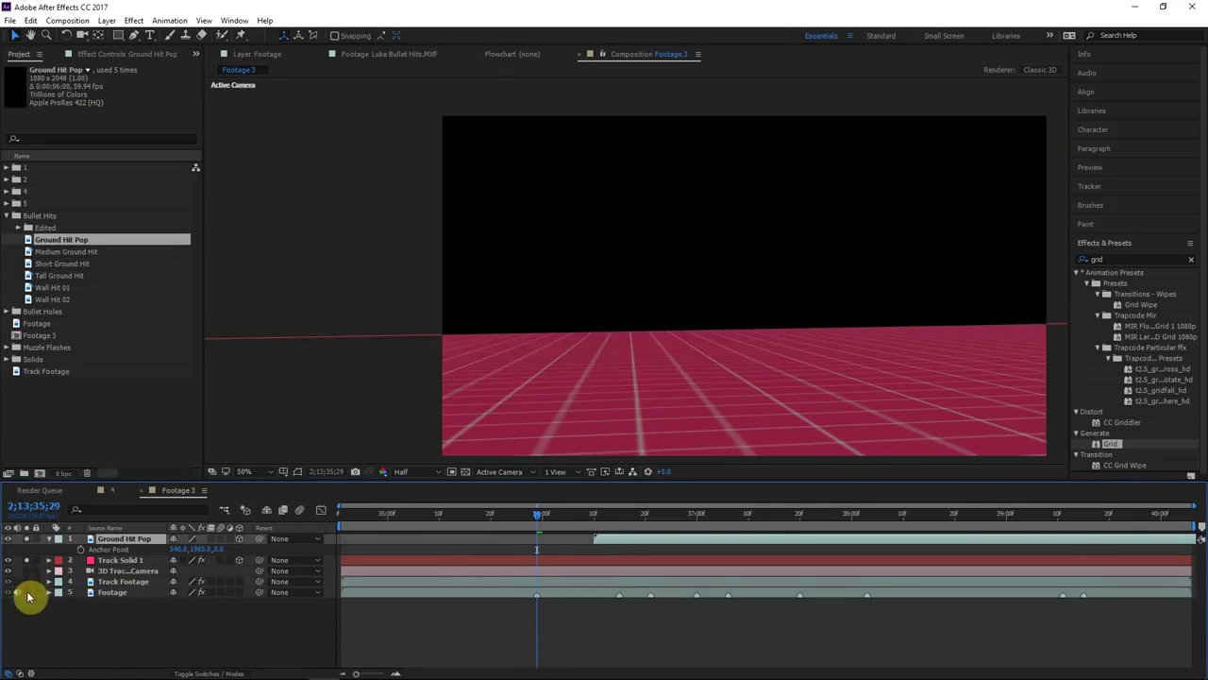
pyautogui.click(28, 594)
pyautogui.click(117, 592)
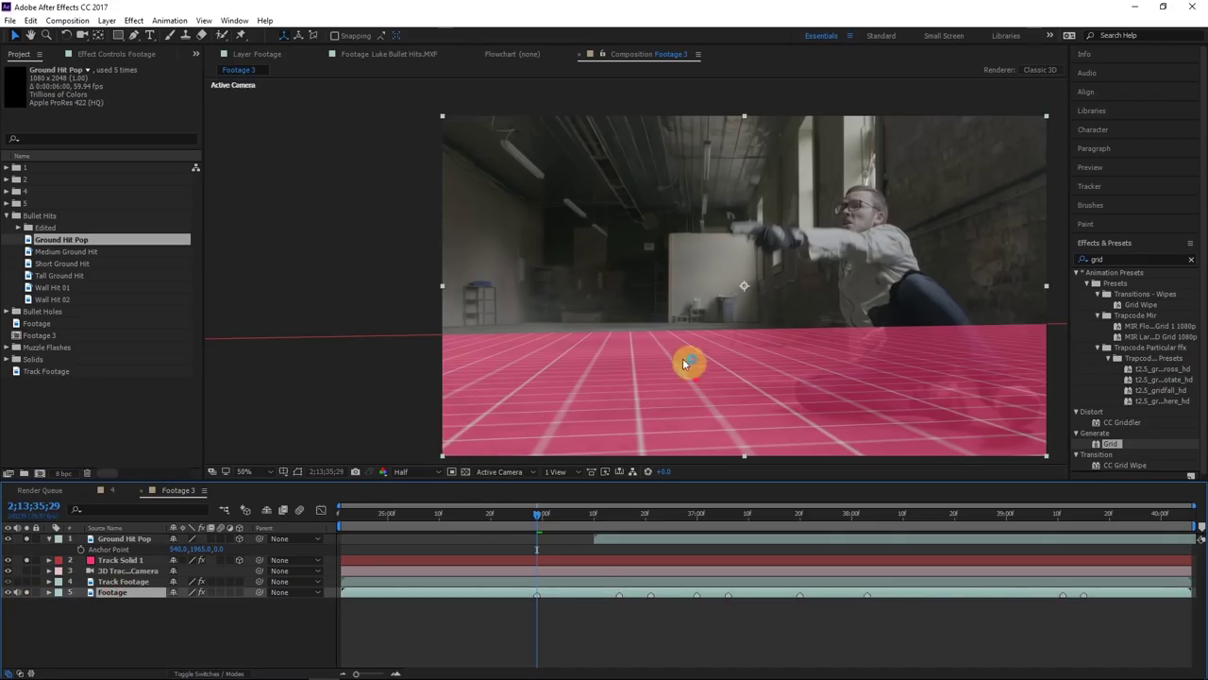
# Lower Track Solid 1's opacity to 26% and align the start of Ground Hit Pop with the first hit marker
pyautogui.click(127, 559)
pyautogui.press('t')
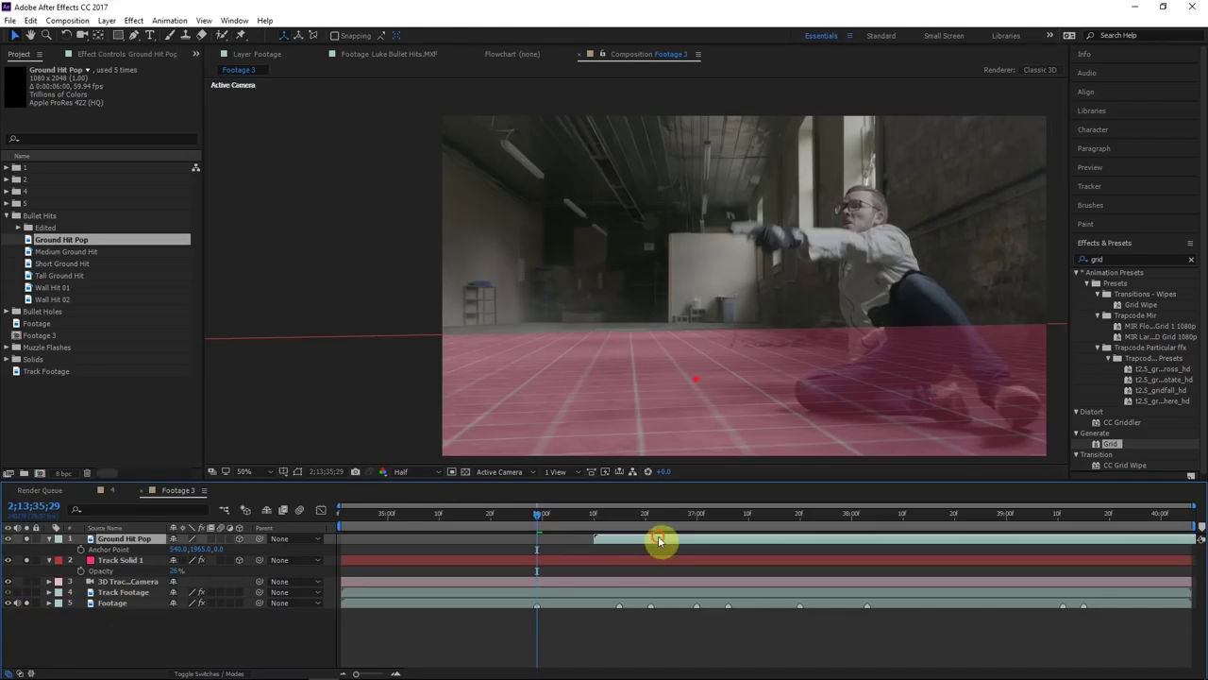
pyautogui.moveTo(611, 541); pyautogui.dragTo(598, 540)
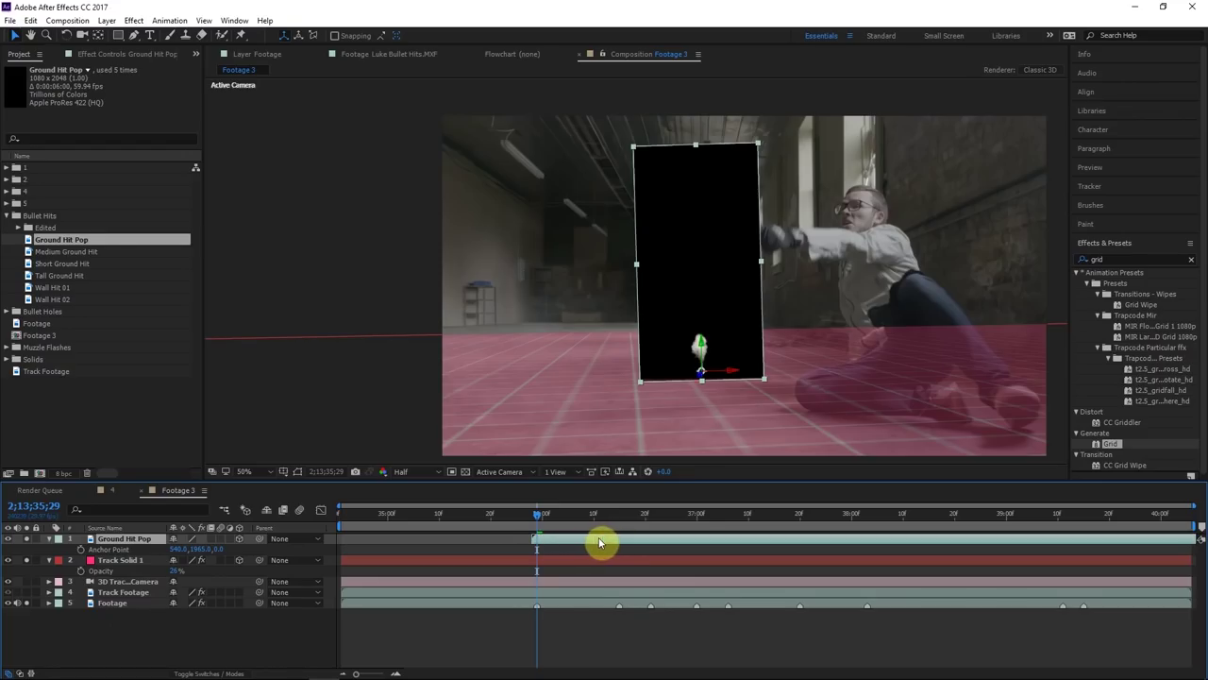
# Check the burst against the footage over the following frames and scale the Ground Hit Pop layer to 372%
pyautogui.scroll(2, 786, 396)
pyautogui.moveTo(758, 318); pyautogui.dragTo(737, 330)
pyautogui.press(',')
pyautogui.moveTo(539, 516); pyautogui.dragTo(585, 534)
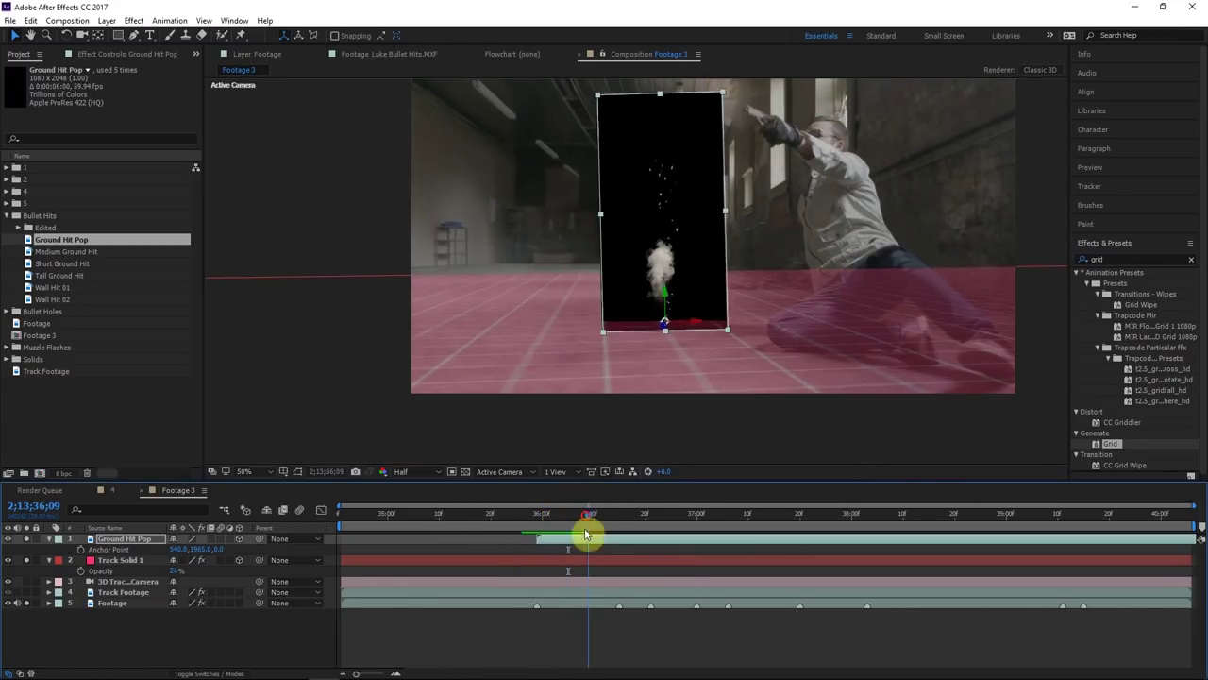
pyautogui.press('s')
pyautogui.moveTo(186, 549); pyautogui.dragTo(585, 531)
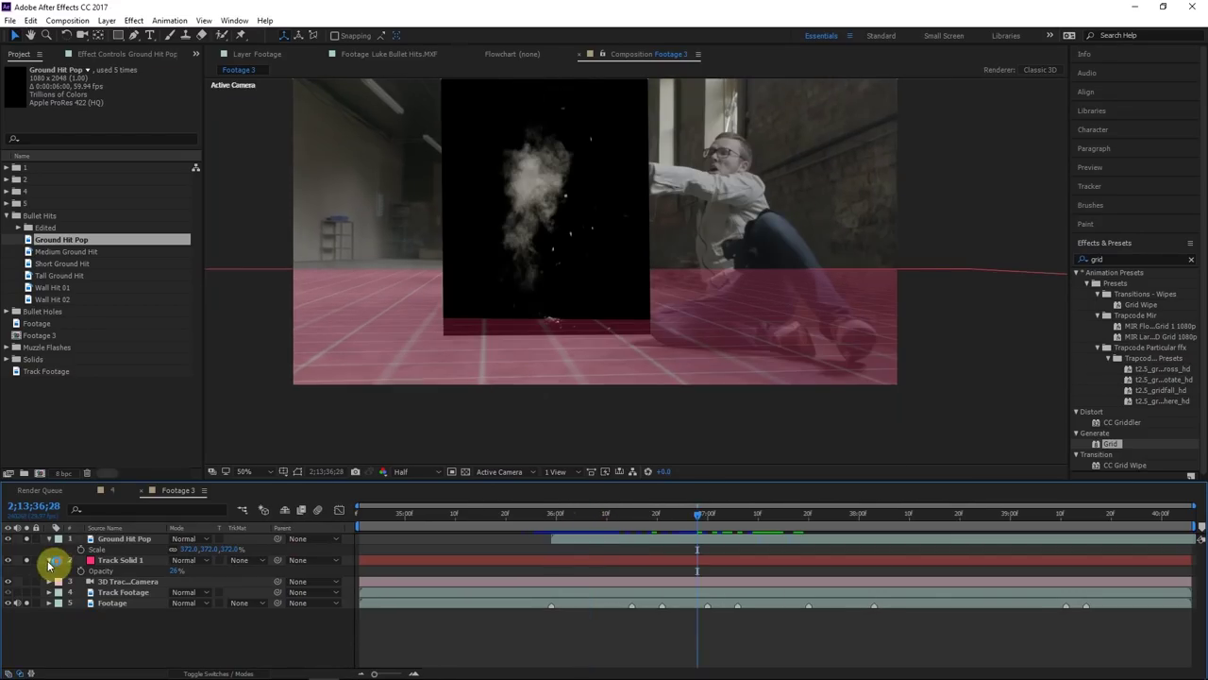
# Collapse the open layer properties and take Track Solid 1 out of solo to hide the floor grid
pyautogui.click(49, 560)
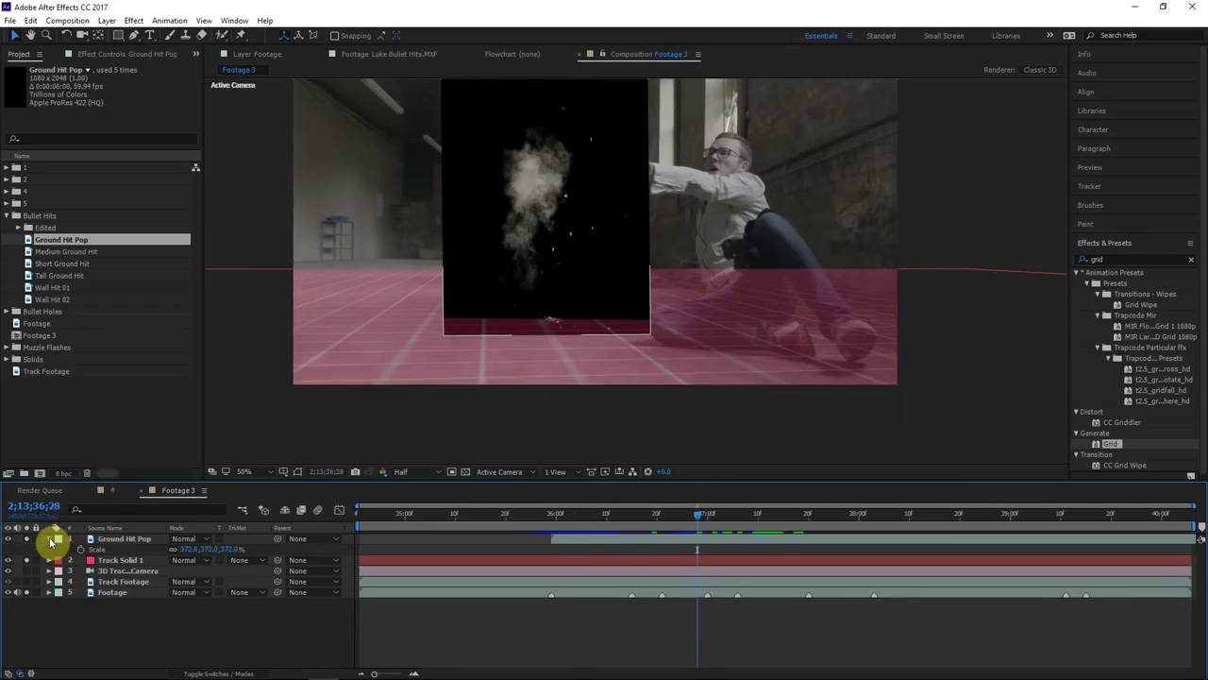
pyautogui.click(49, 539)
pyautogui.click(27, 555)
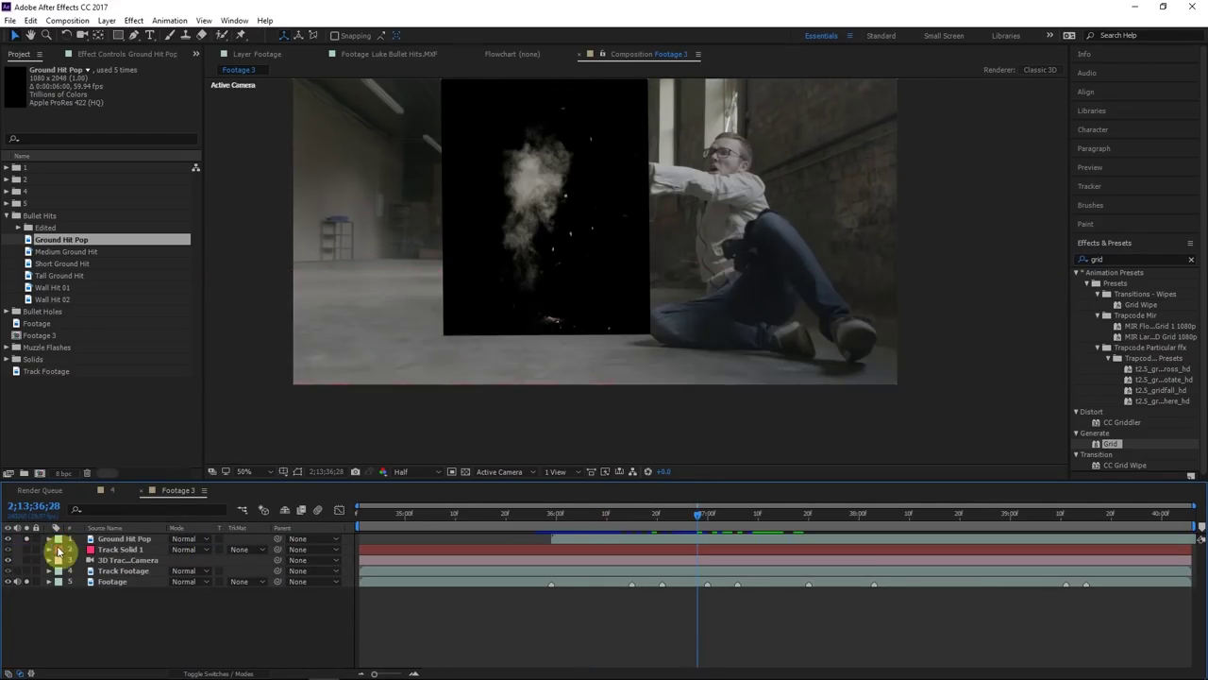
# Try the Screen blending mode on the Ground Hit Pop layer and inspect the smoke over the footage
pyautogui.click(151, 540)
pyautogui.click(201, 538)
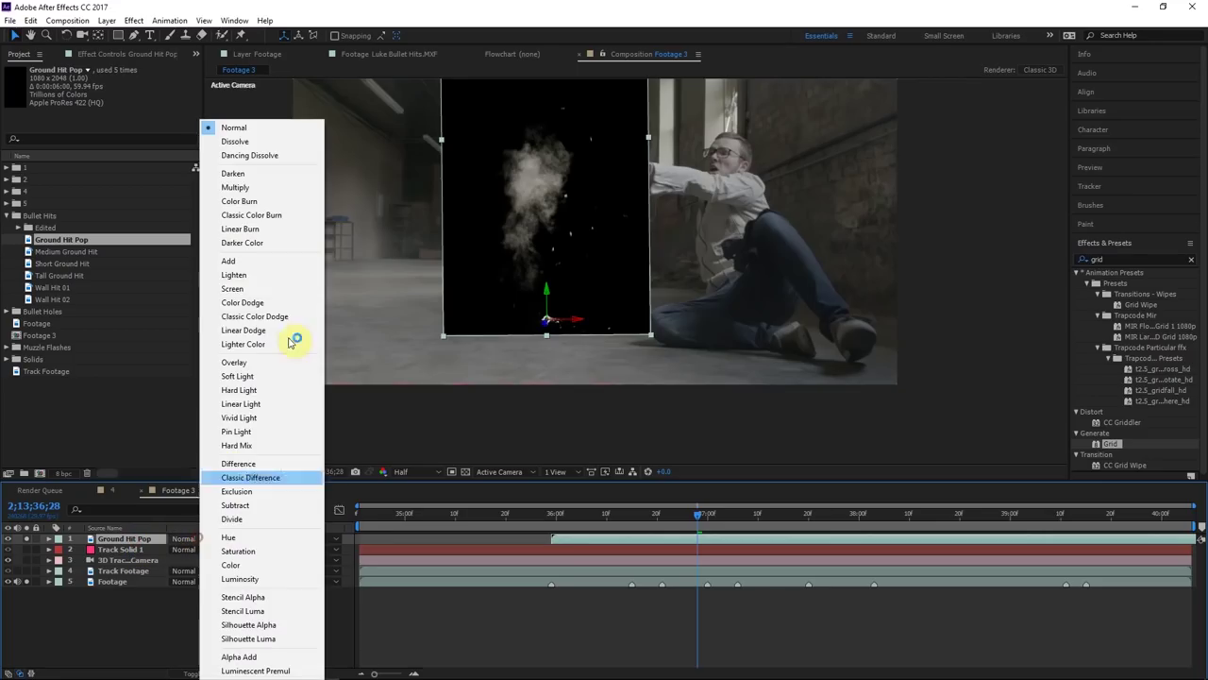
pyautogui.click(287, 279)
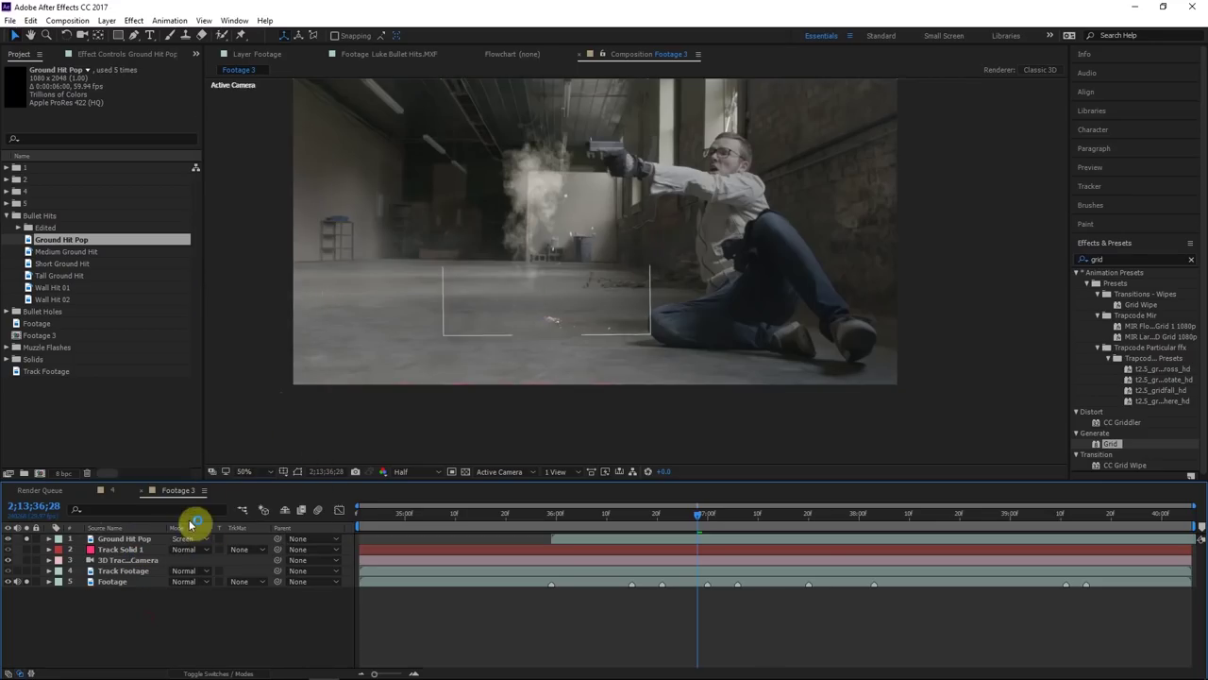
pyautogui.click(128, 539)
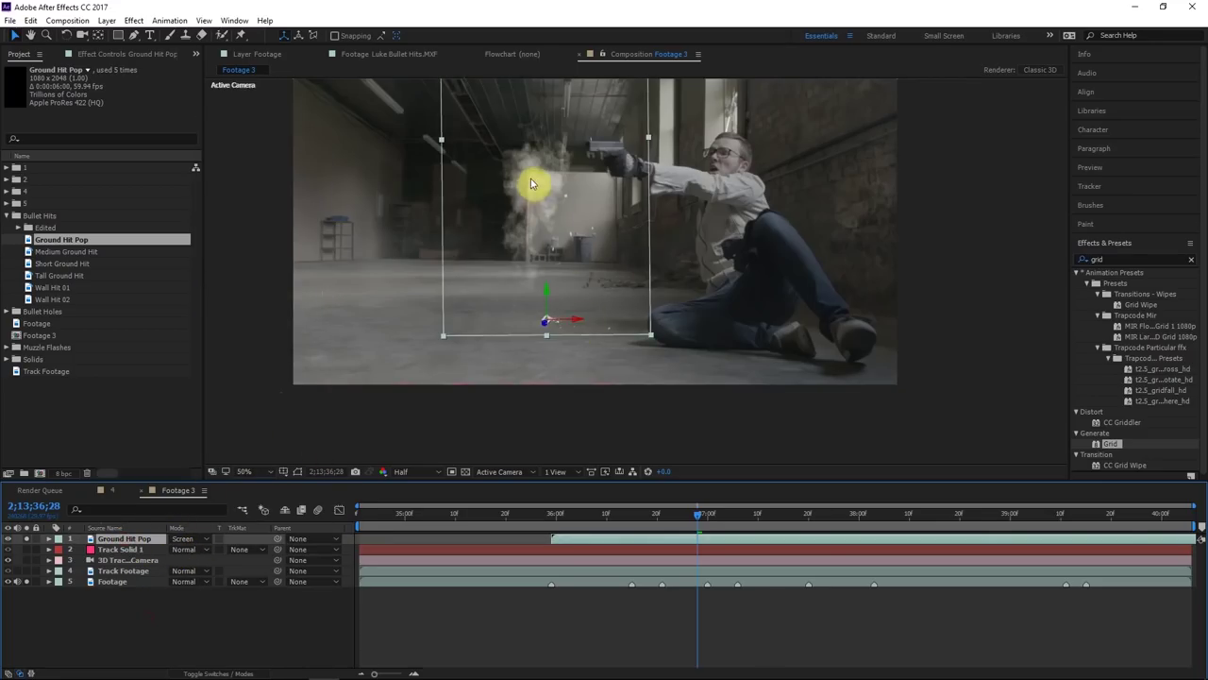
pyautogui.click(378, 639)
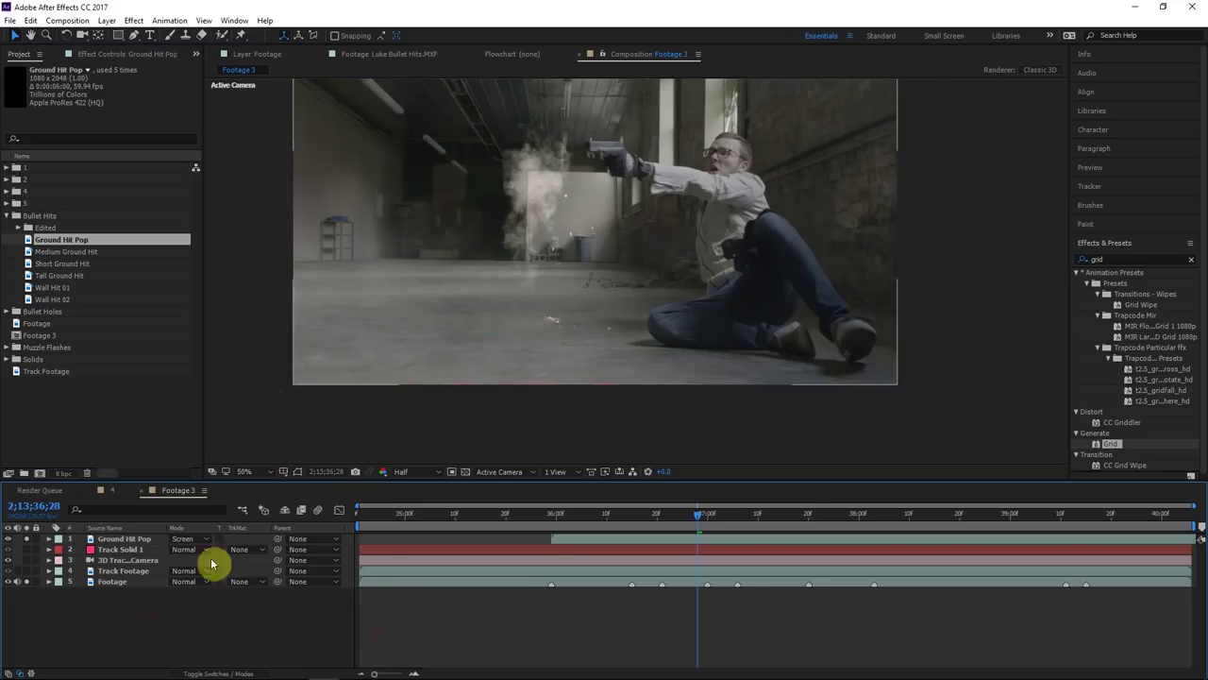
pyautogui.click(153, 538)
pyautogui.click(629, 612)
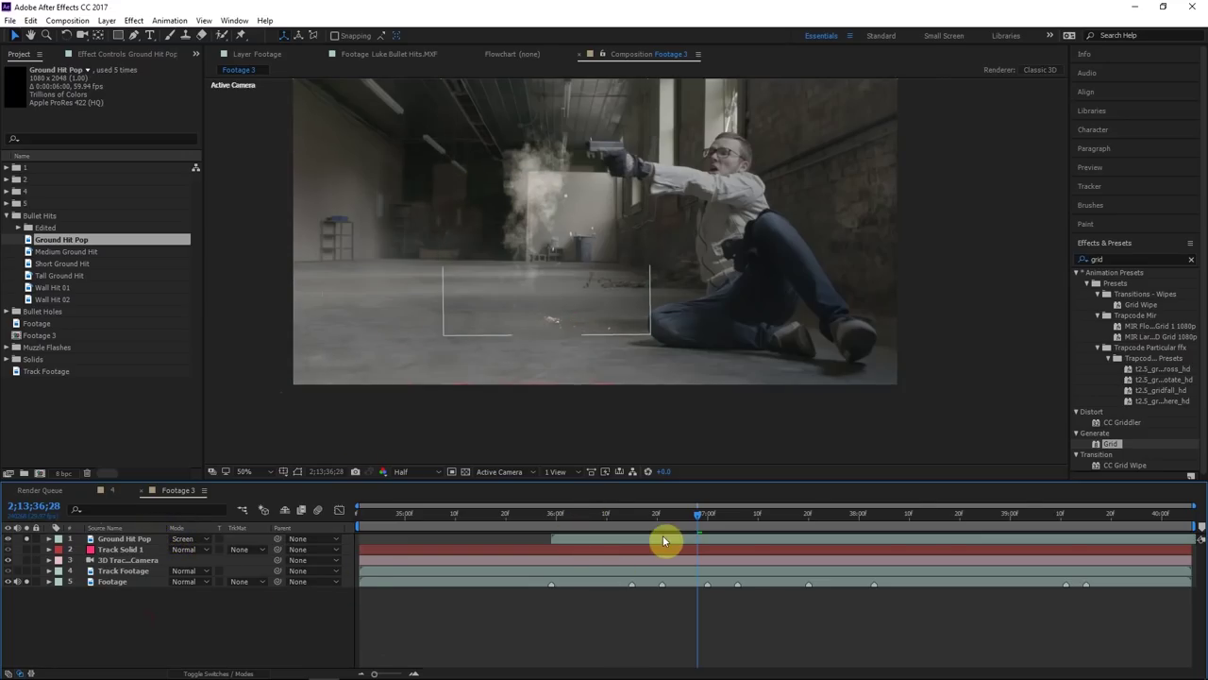
pyautogui.click(146, 538)
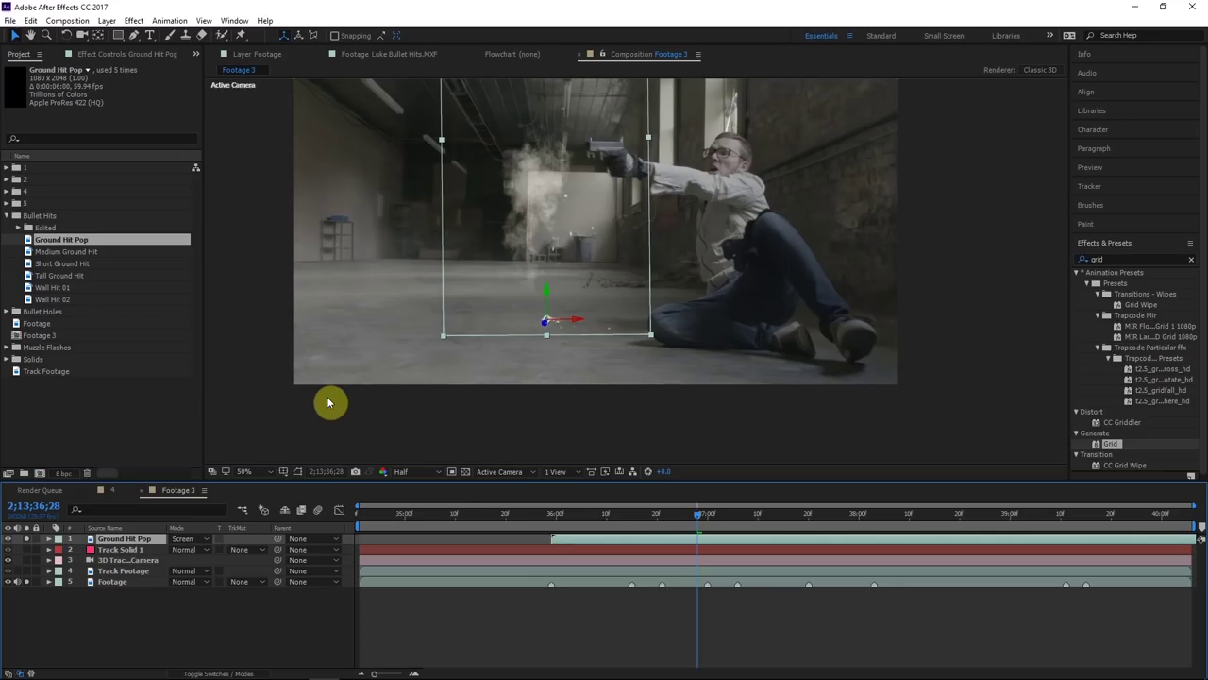
pyautogui.click(527, 403)
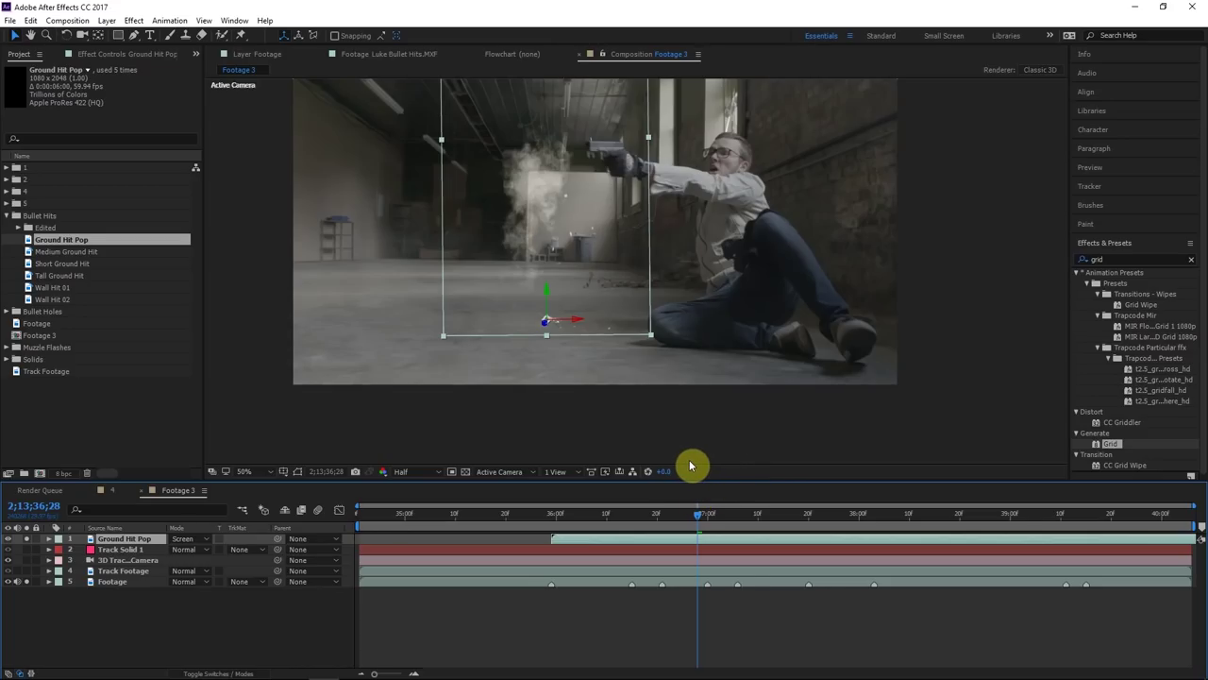
# Return the Ground Hit Pop layer's blending mode to Normal
pyautogui.click(192, 539)
pyautogui.click(199, 542)
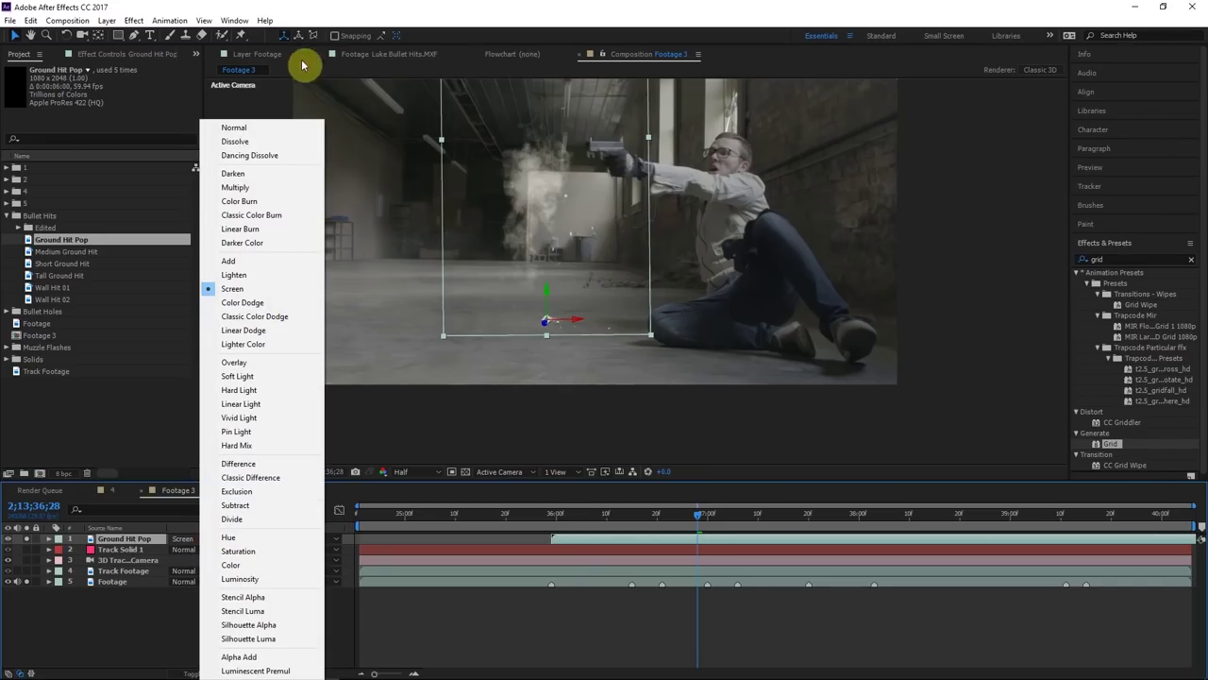
pyautogui.click(270, 133)
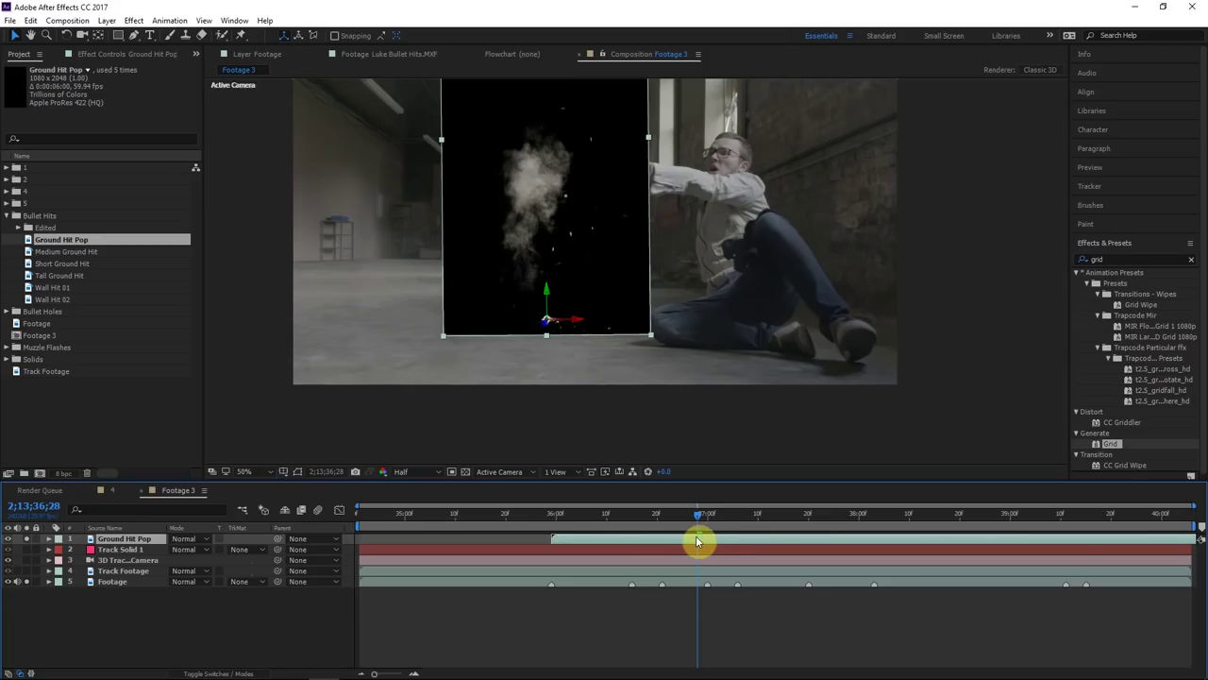
# Pre-compose the Ground Hit Pop layer as Ground Hit Pop Comp 2, leaving all attributes in Footage 3
pyautogui.rightClick(697, 540)
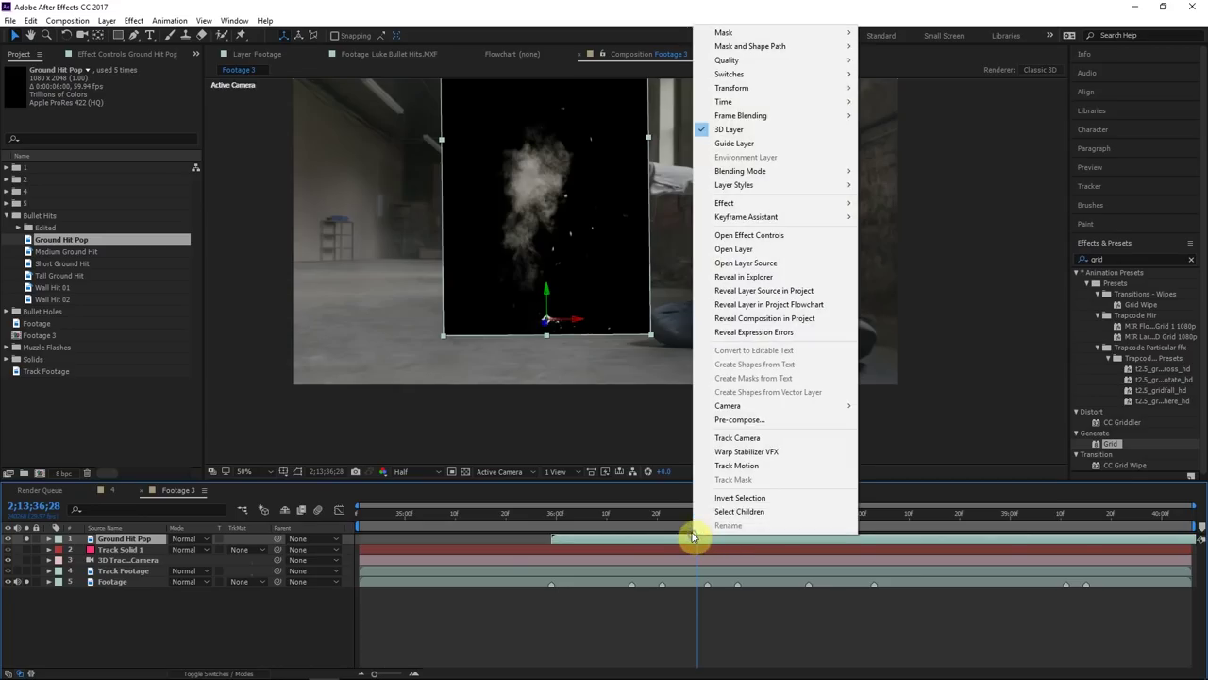
pyautogui.click(760, 419)
pyautogui.click(491, 311)
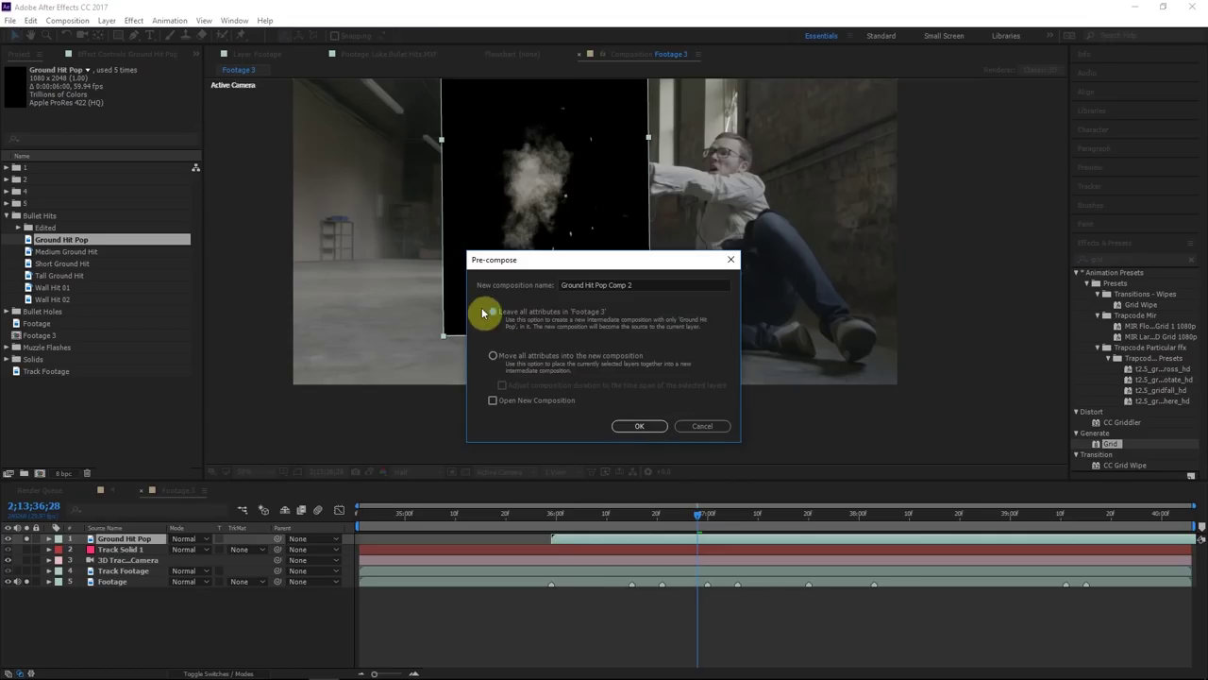
pyautogui.click(639, 420)
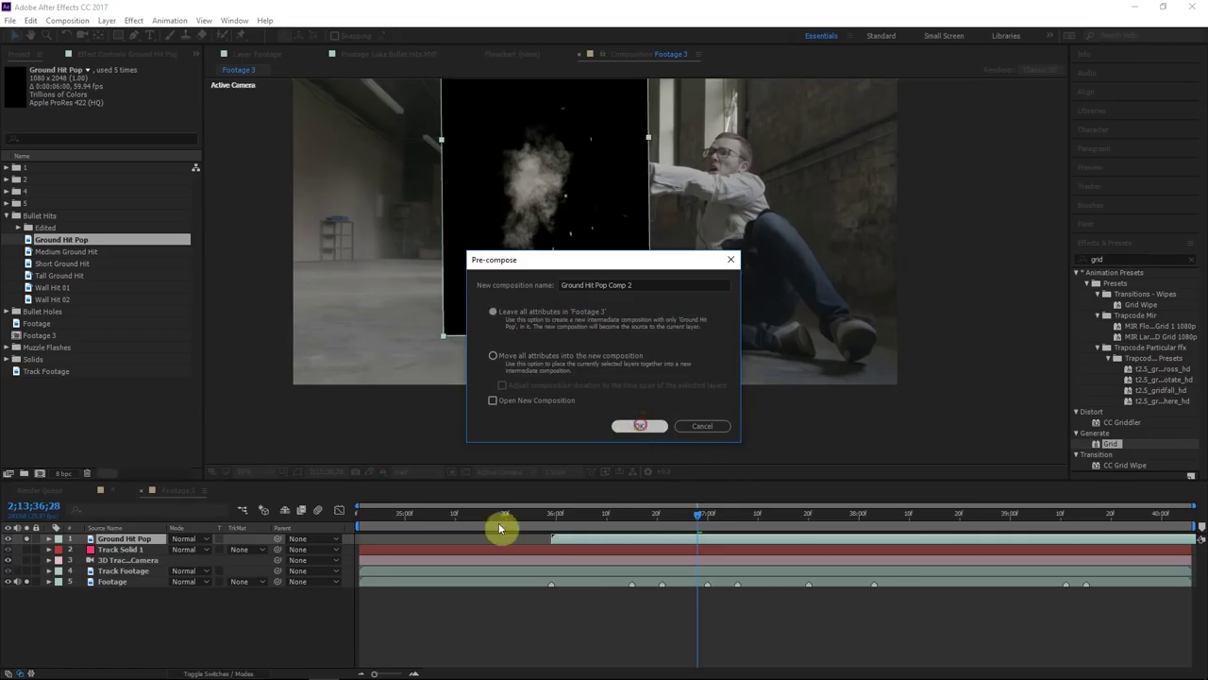
# Rename the precomposed layer to Pop Ground Hit and select it
pyautogui.press('Return')
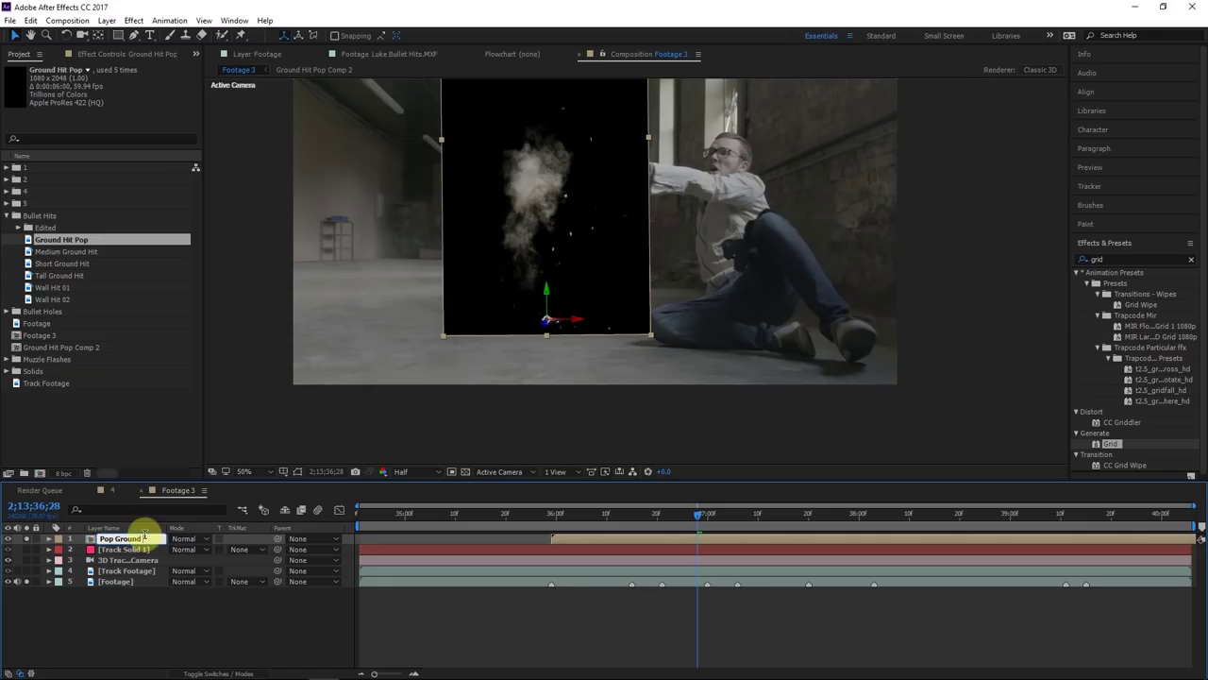
pyautogui.write('Pop Ground Hit')
pyautogui.click(202, 615)
pyautogui.click(109, 539)
pyautogui.click(140, 551)
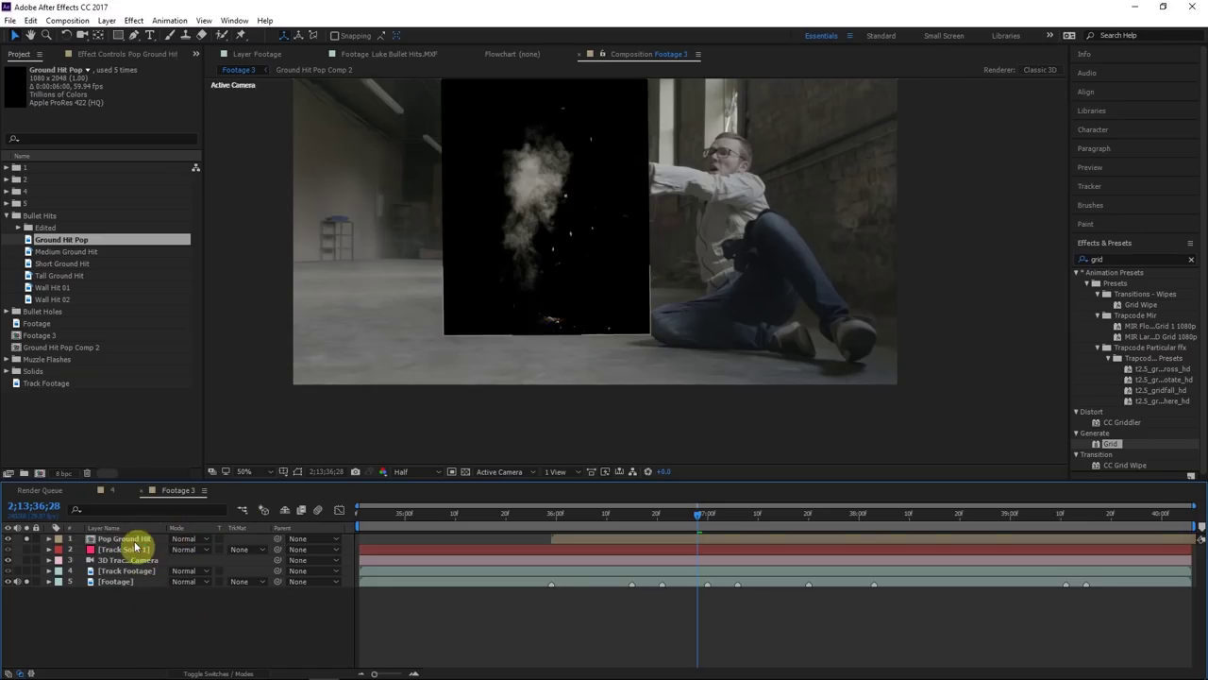
pyautogui.click(109, 542)
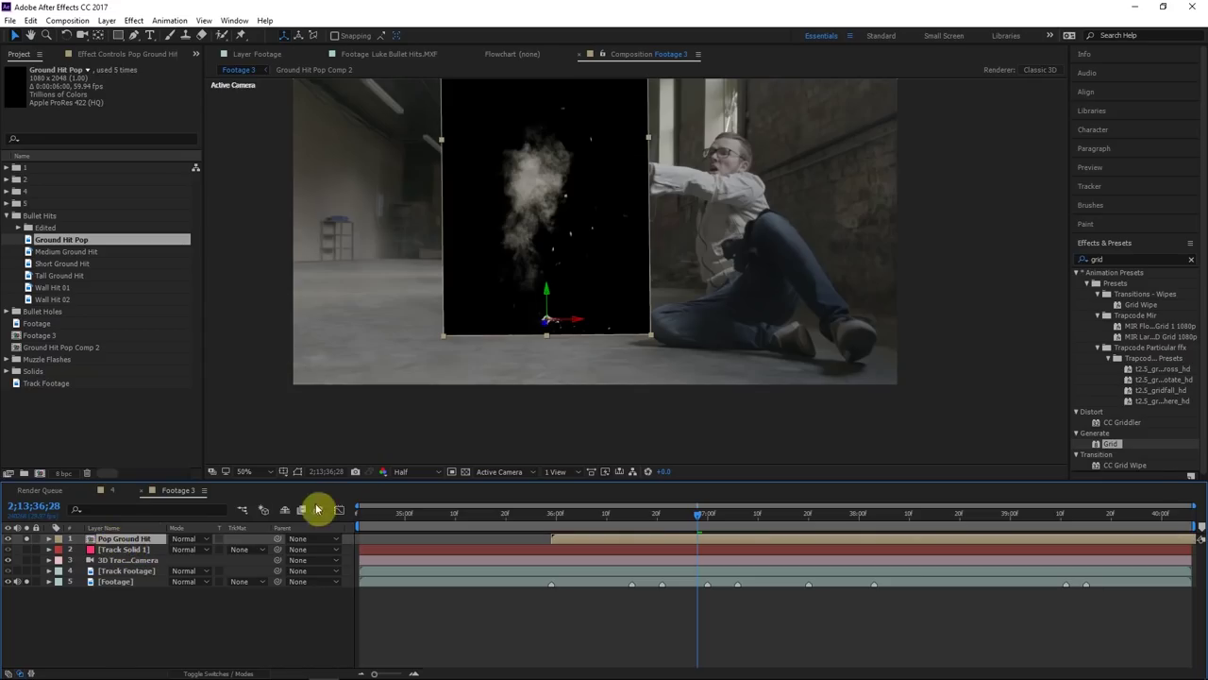
# Open the Pop Ground Hit precomp and apply the Shift Channels effect to its Ground Hit Pop layer
pyautogui.doubleClick(135, 539)
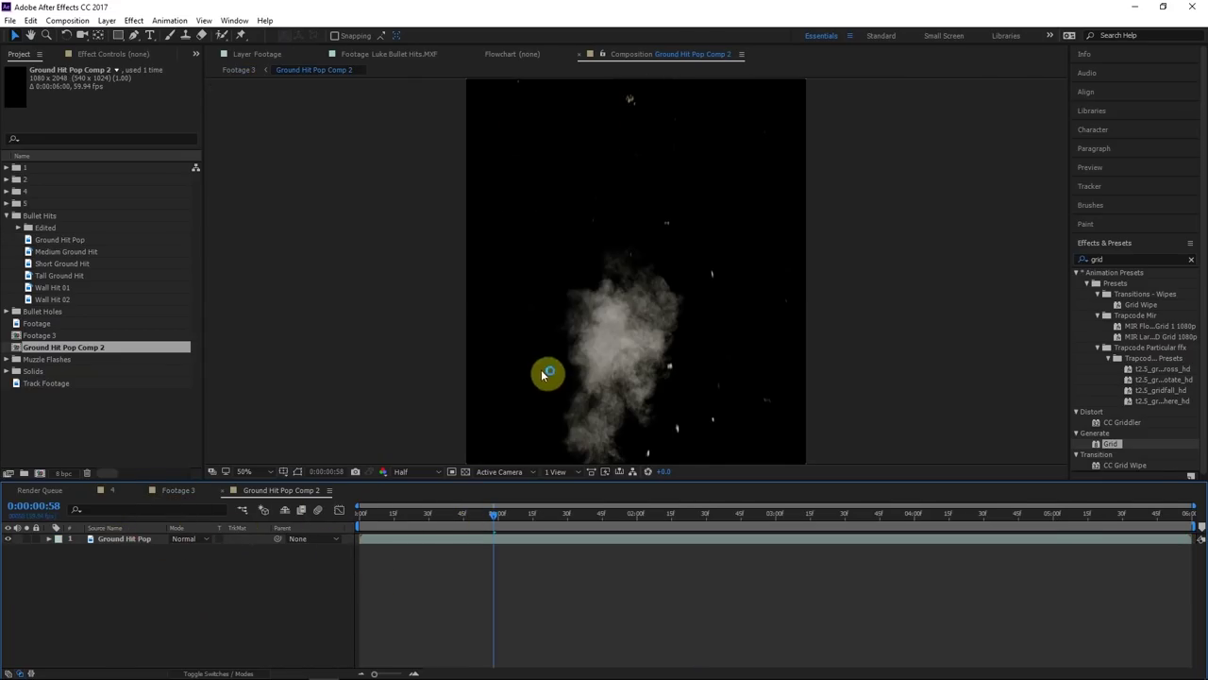
pyautogui.moveTo(533, 246); pyautogui.dragTo(509, 196)
pyautogui.click(126, 539)
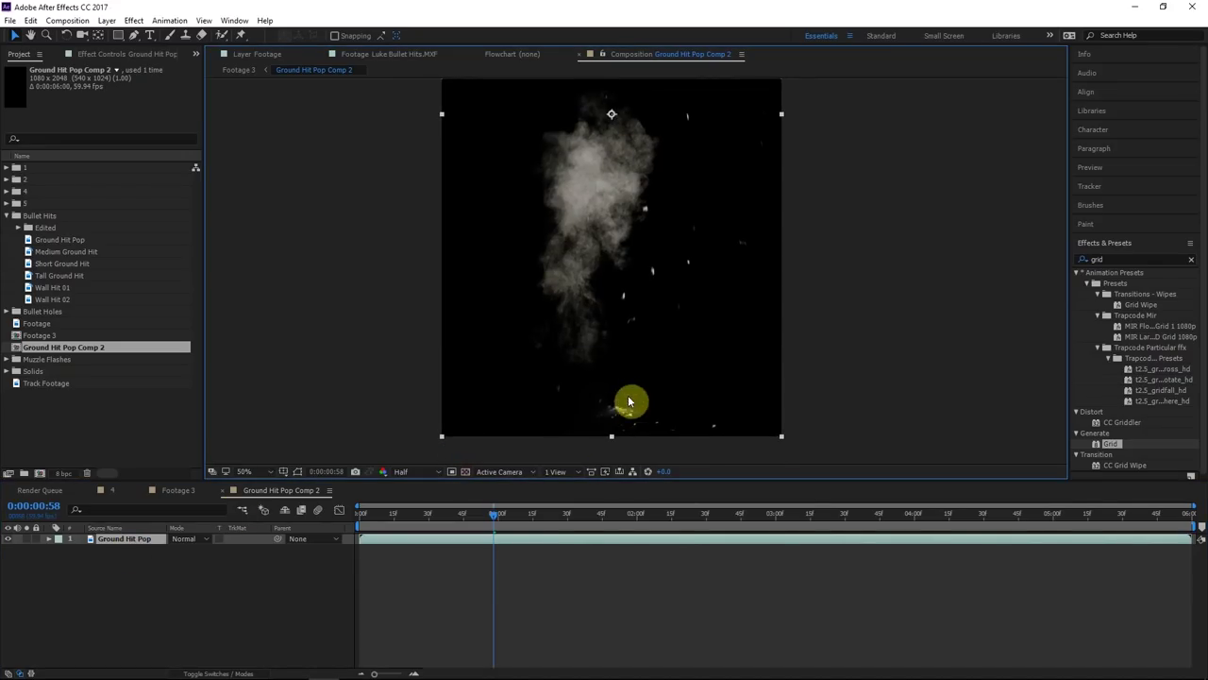
pyautogui.click(132, 54)
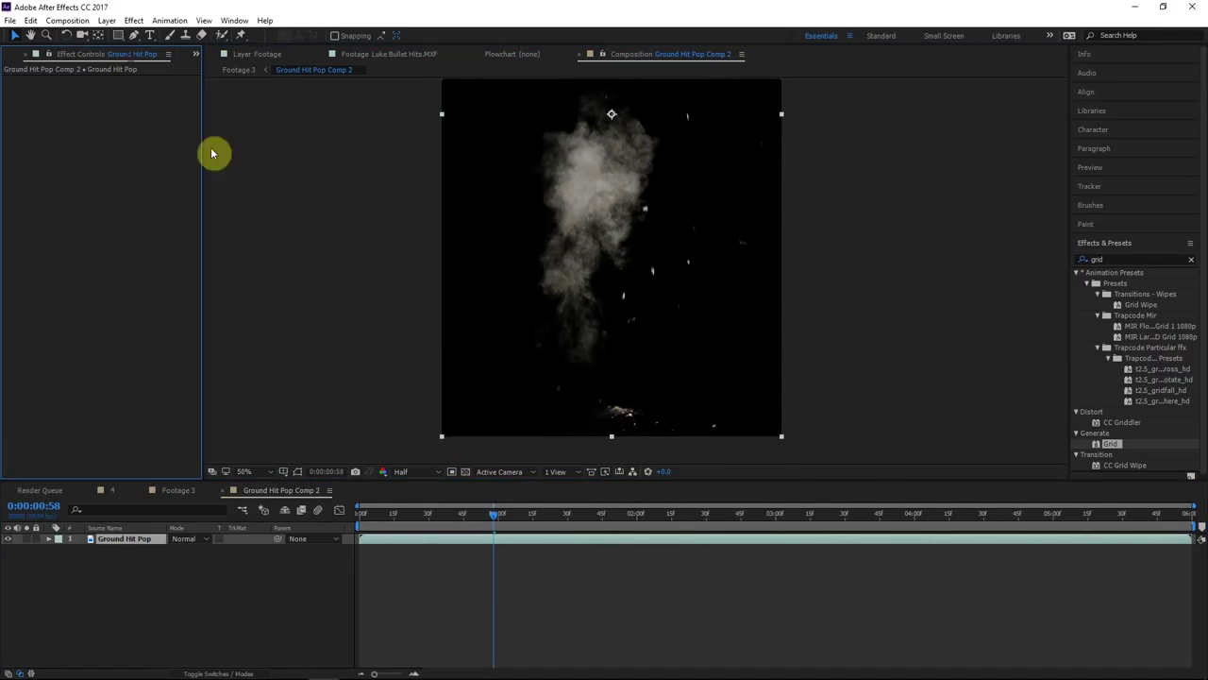
pyautogui.click(127, 539)
pyautogui.click(1130, 257)
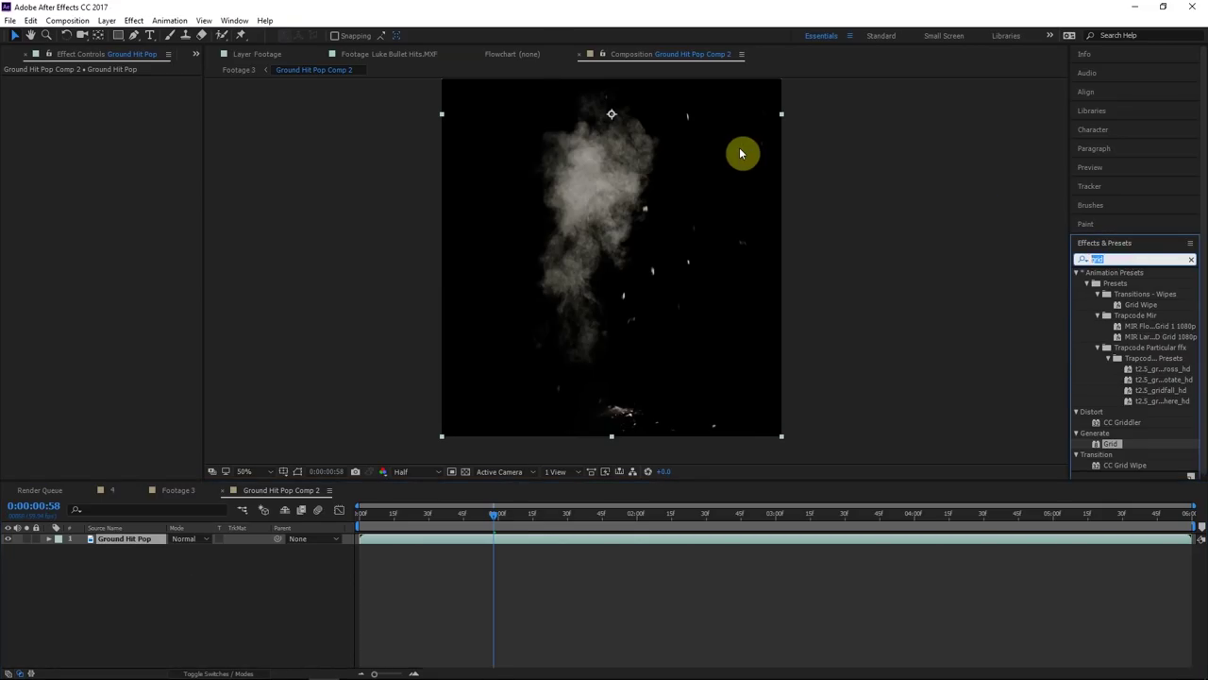
pyautogui.write('shift')
pyautogui.moveTo(1149, 294); pyautogui.dragTo(540, 539)
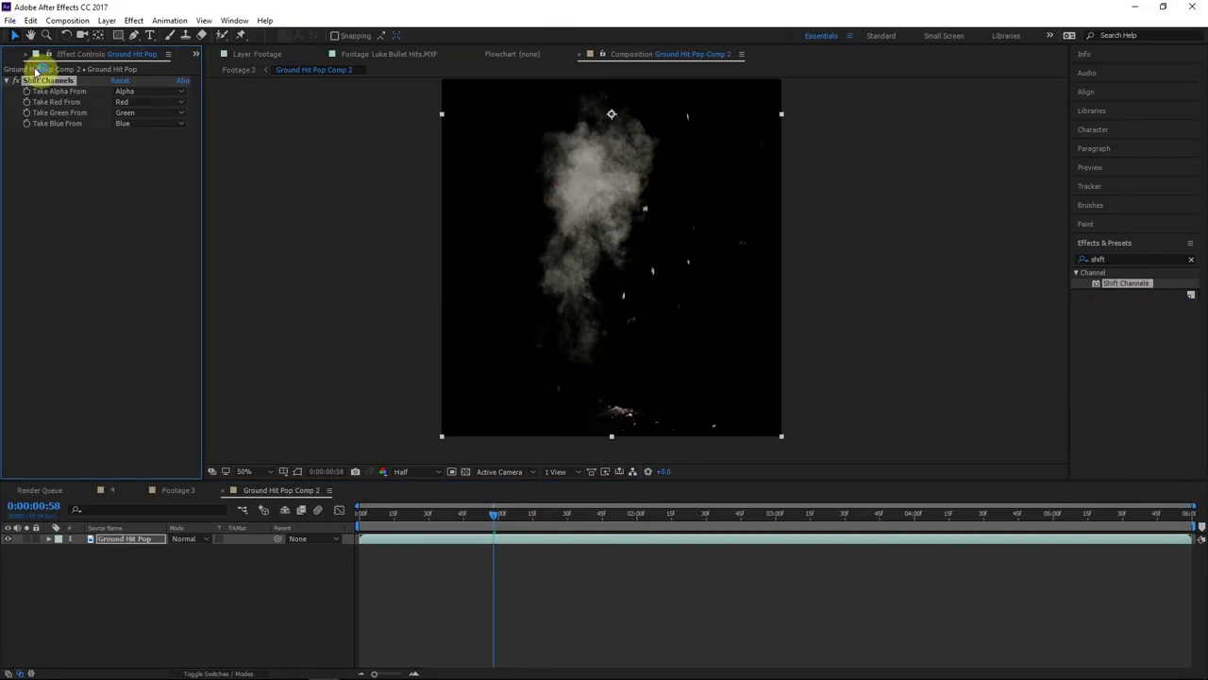
# Take the alpha from Luminance in Shift Channels and check the result against transparency and with the effect switched off
pyautogui.click(129, 91)
pyautogui.click(189, 161)
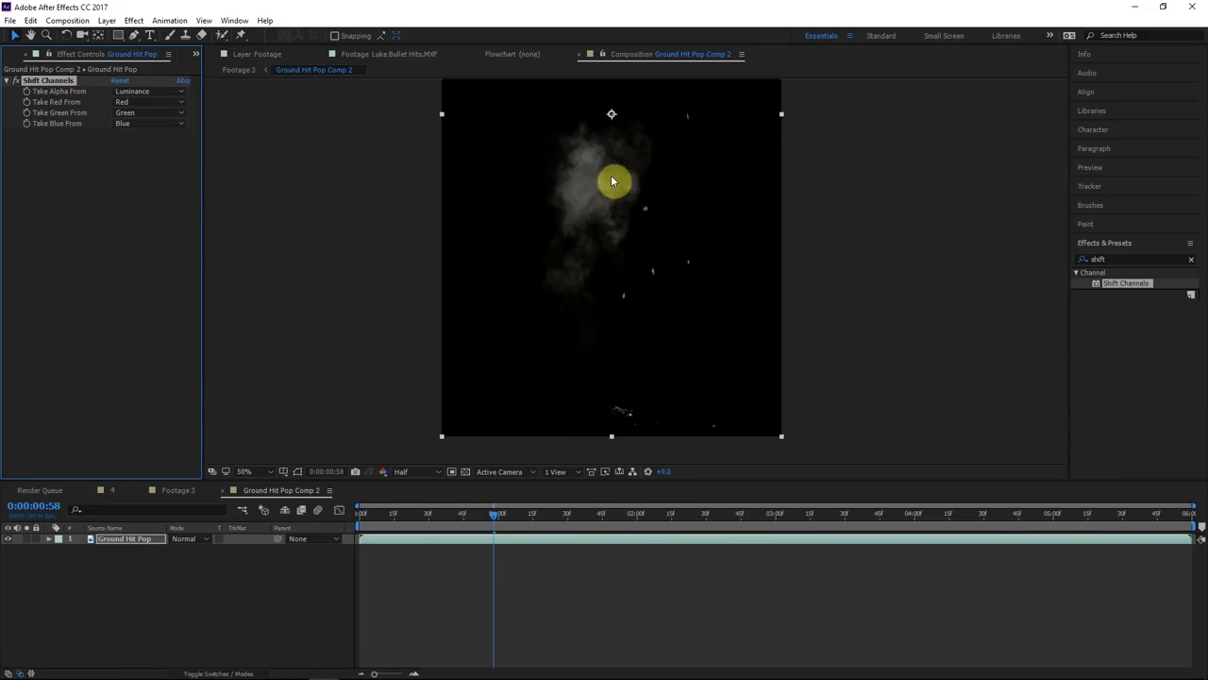
pyautogui.click(113, 580)
pyautogui.click(465, 471)
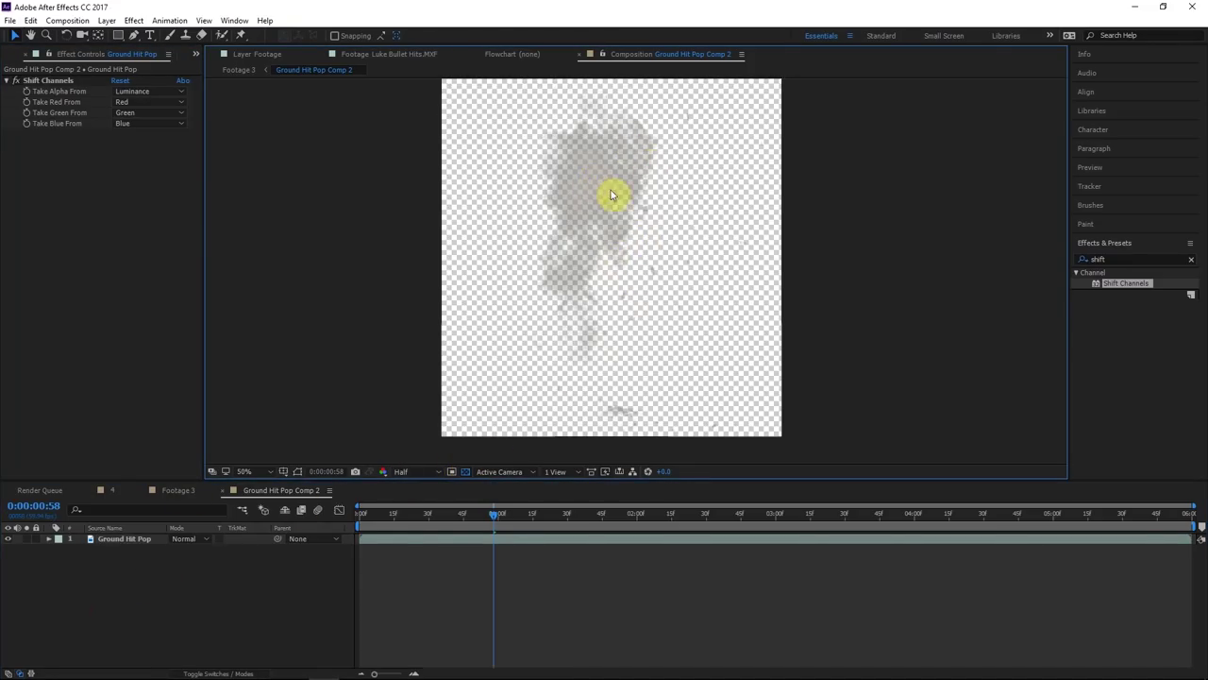
pyautogui.click(465, 471)
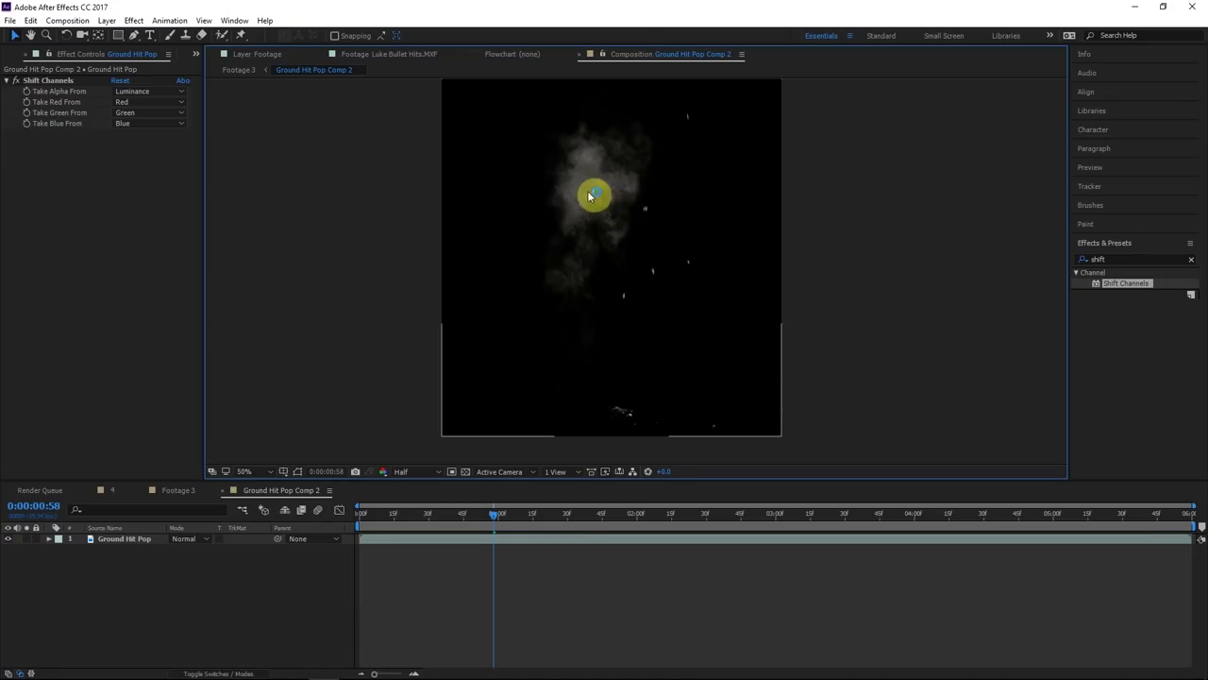
pyautogui.click(18, 83)
pyautogui.click(18, 83)
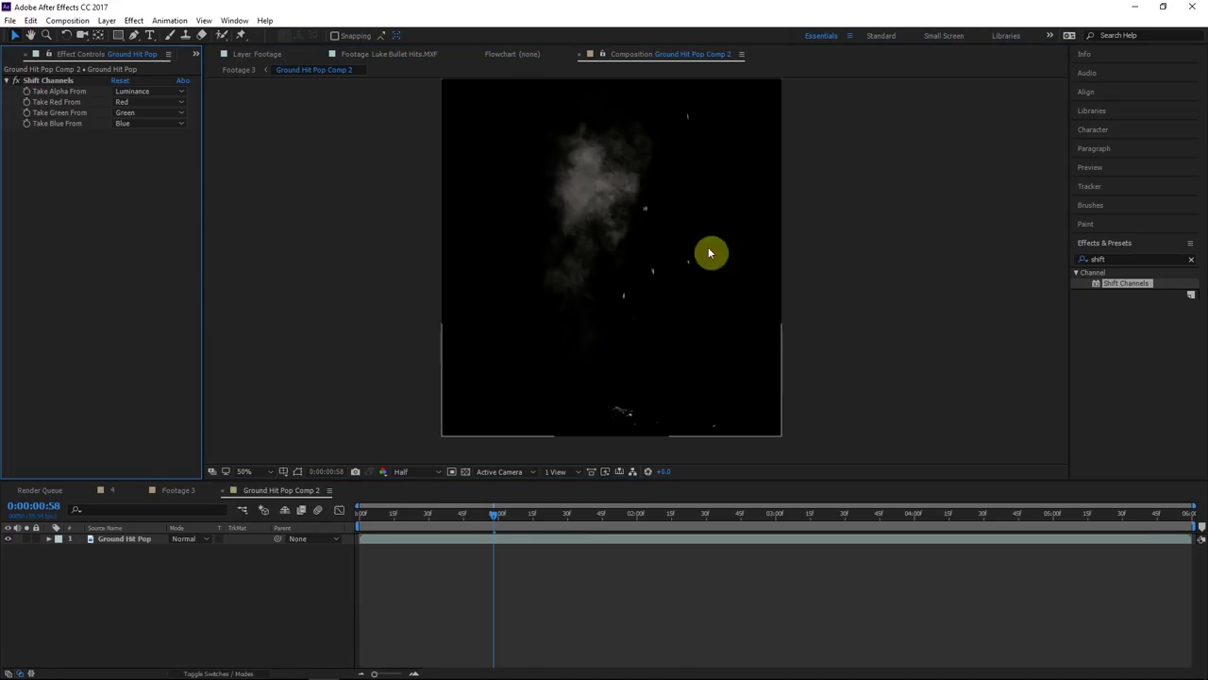
# Apply the Fill effect to the Ground Hit Pop layer with the white color FFFFFF
pyautogui.click(1143, 259)
pyautogui.write('fill')
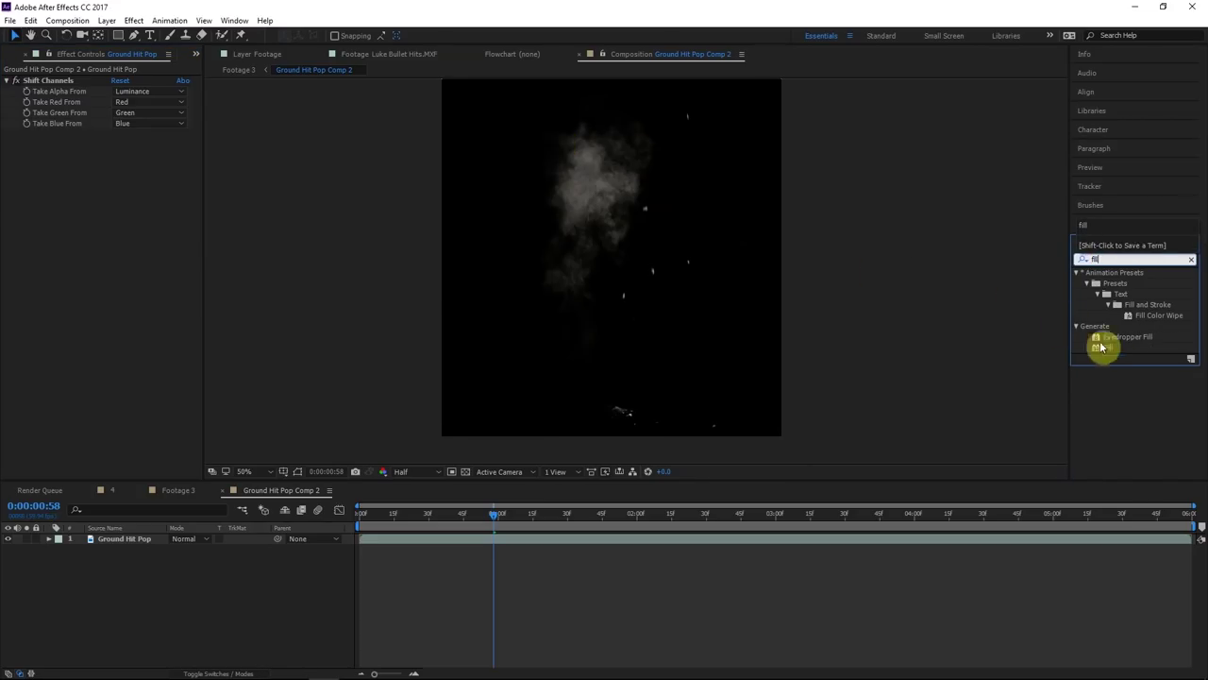
pyautogui.moveTo(1100, 348); pyautogui.dragTo(125, 538)
pyautogui.click(118, 167)
pyautogui.moveTo(892, 368); pyautogui.dragTo(690, 237)
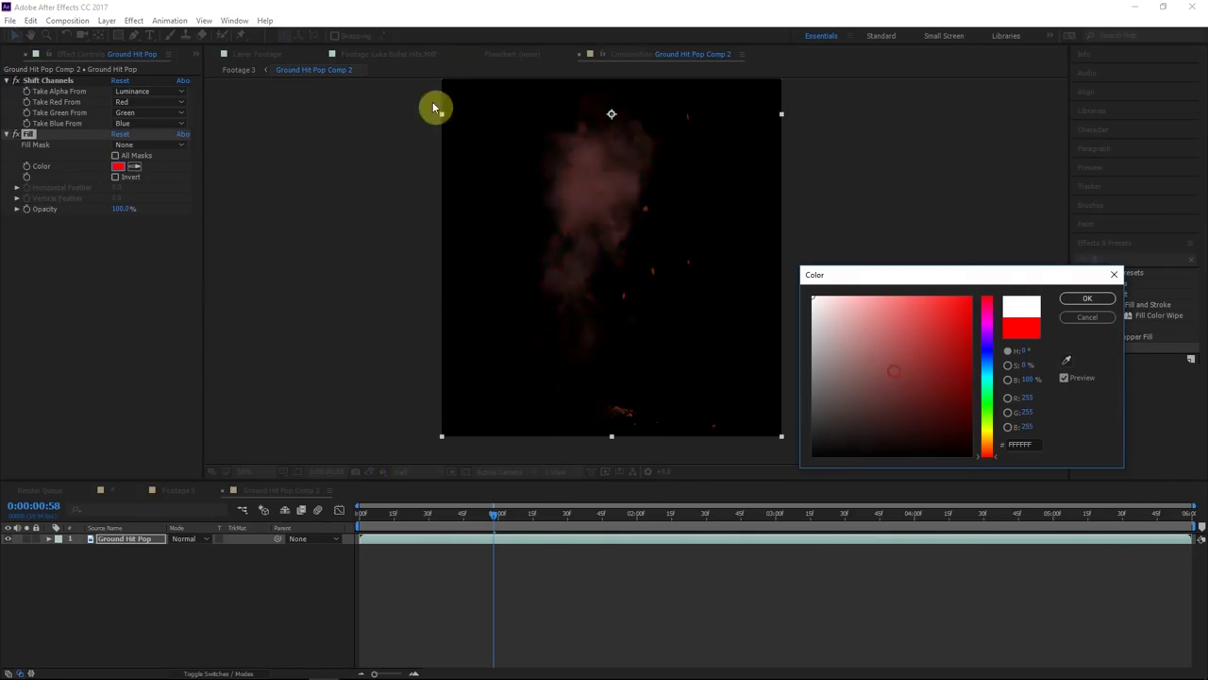
pyautogui.click(1095, 299)
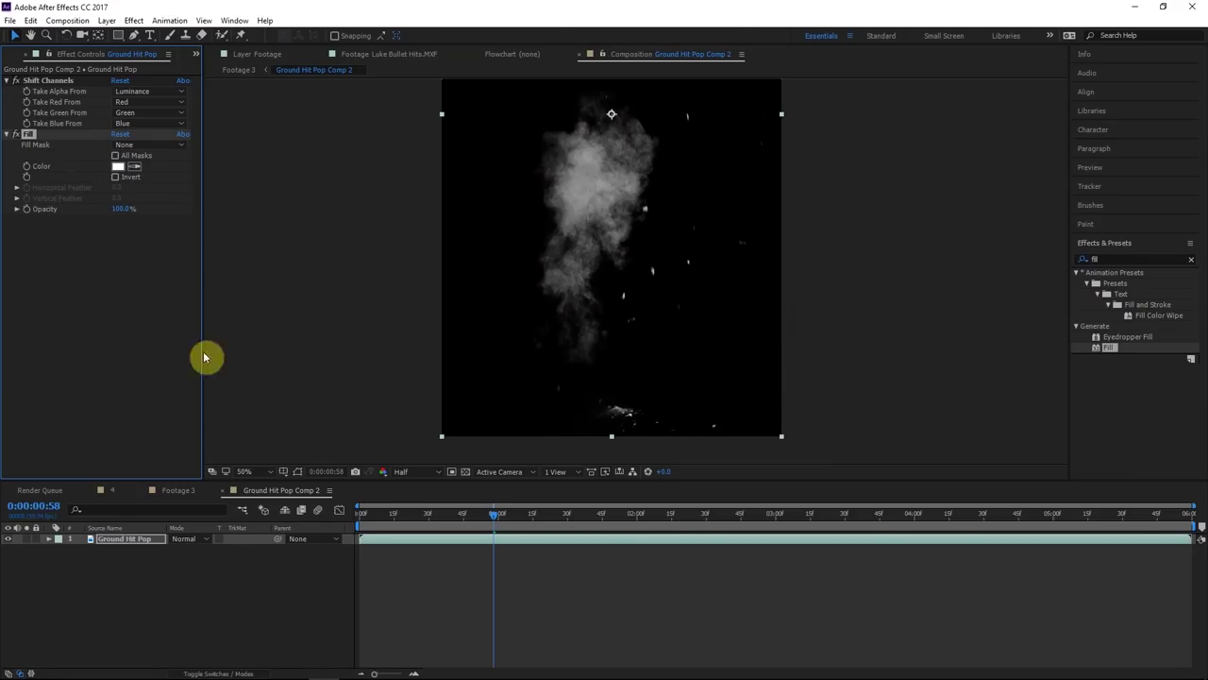
# Inspect the white-filled smoke against transparency and over the footage in Footage 3, keeping the layer's Normal blending mode
pyautogui.click(465, 472)
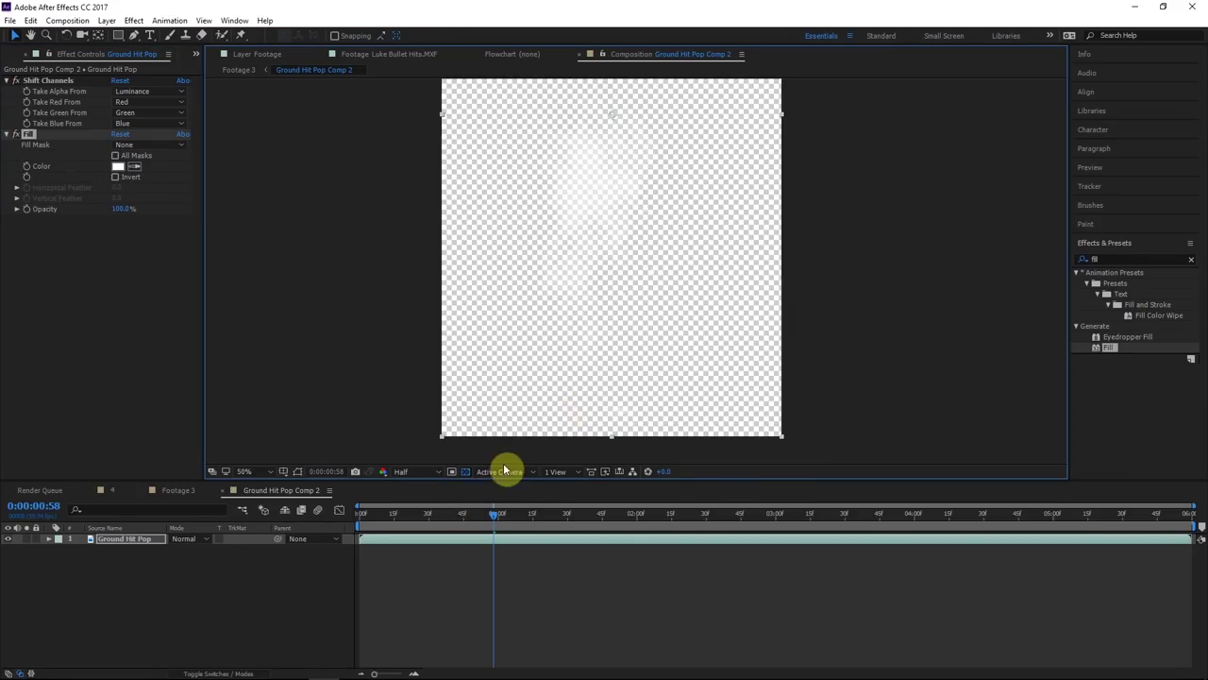
pyautogui.click(464, 473)
pyautogui.press('F4')
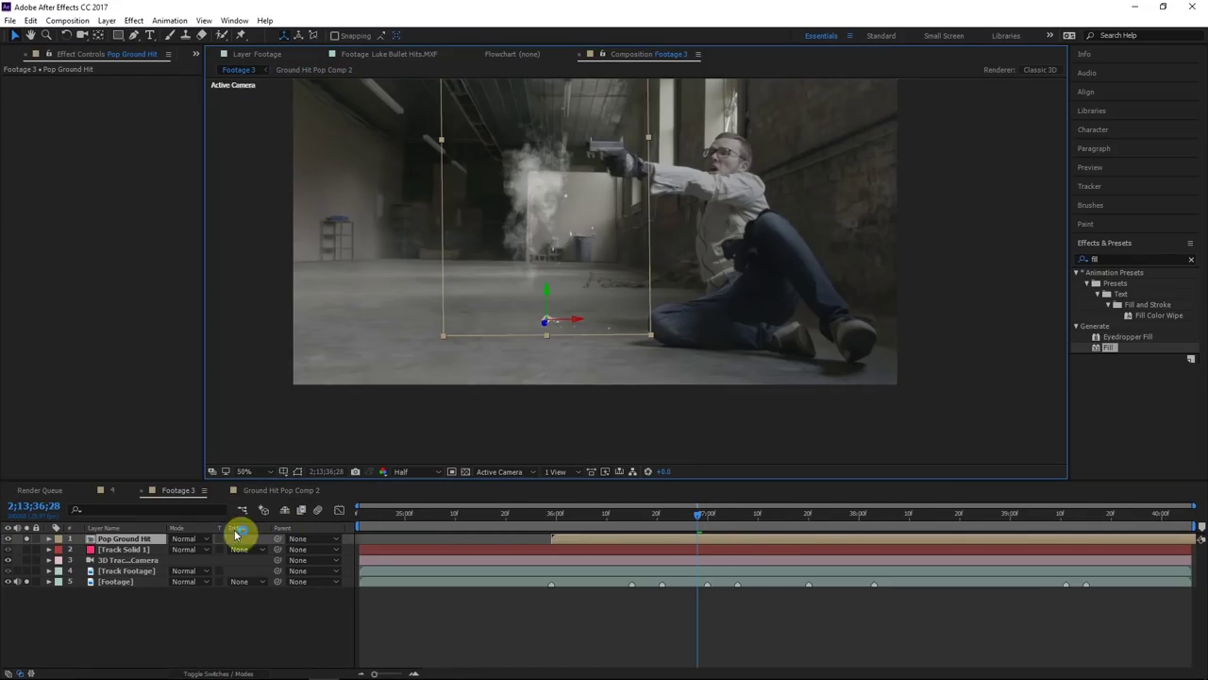
pyautogui.click(182, 540)
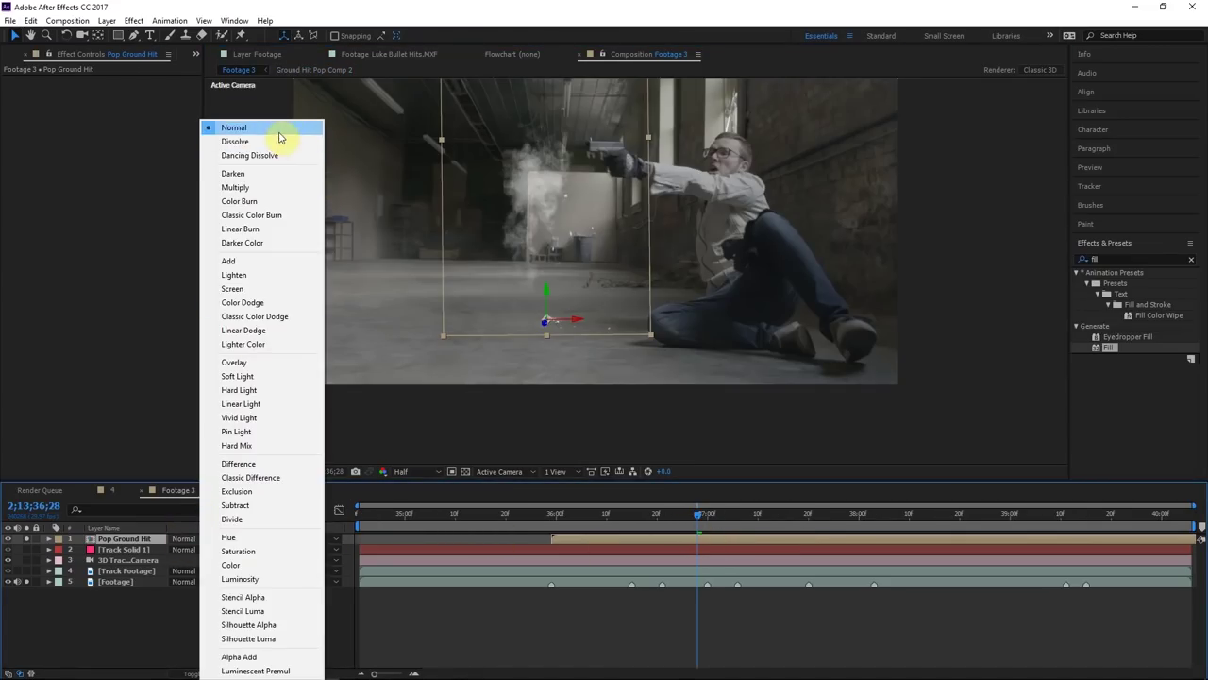
pyautogui.click(156, 609)
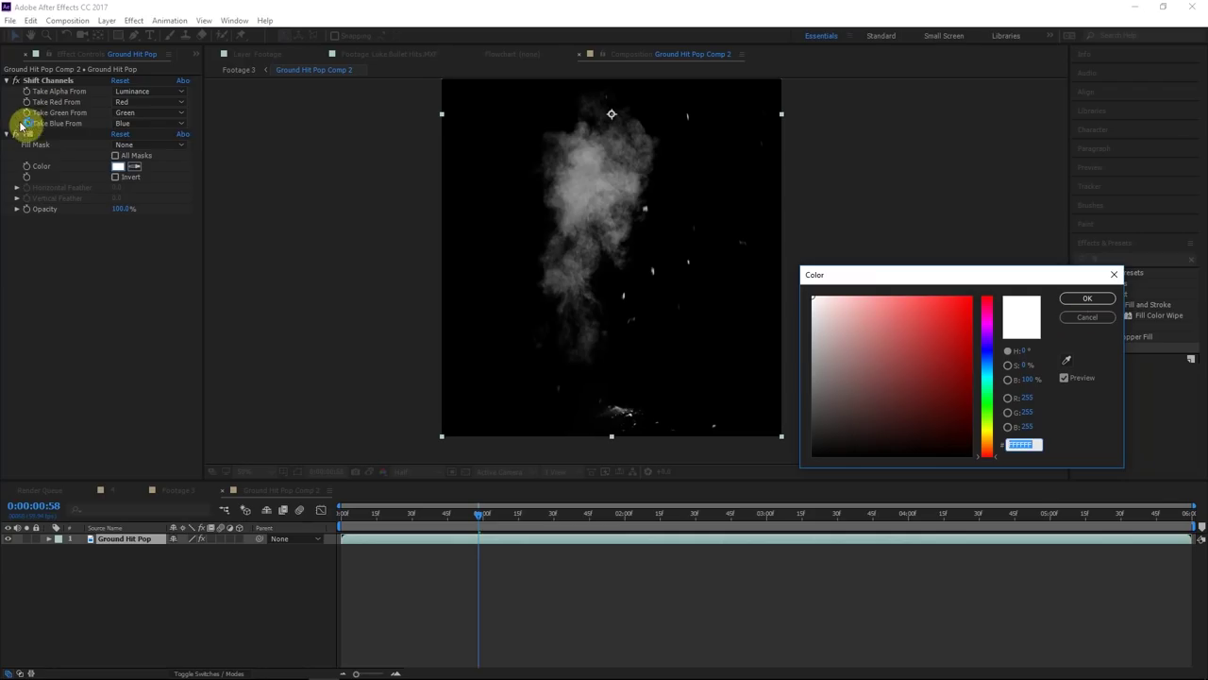
# Try a muted red Fill color in the precomp and replace it with the floor color sampled beside the impact in Footage 3
pyautogui.moveTo(857, 318); pyautogui.dragTo(882, 350)
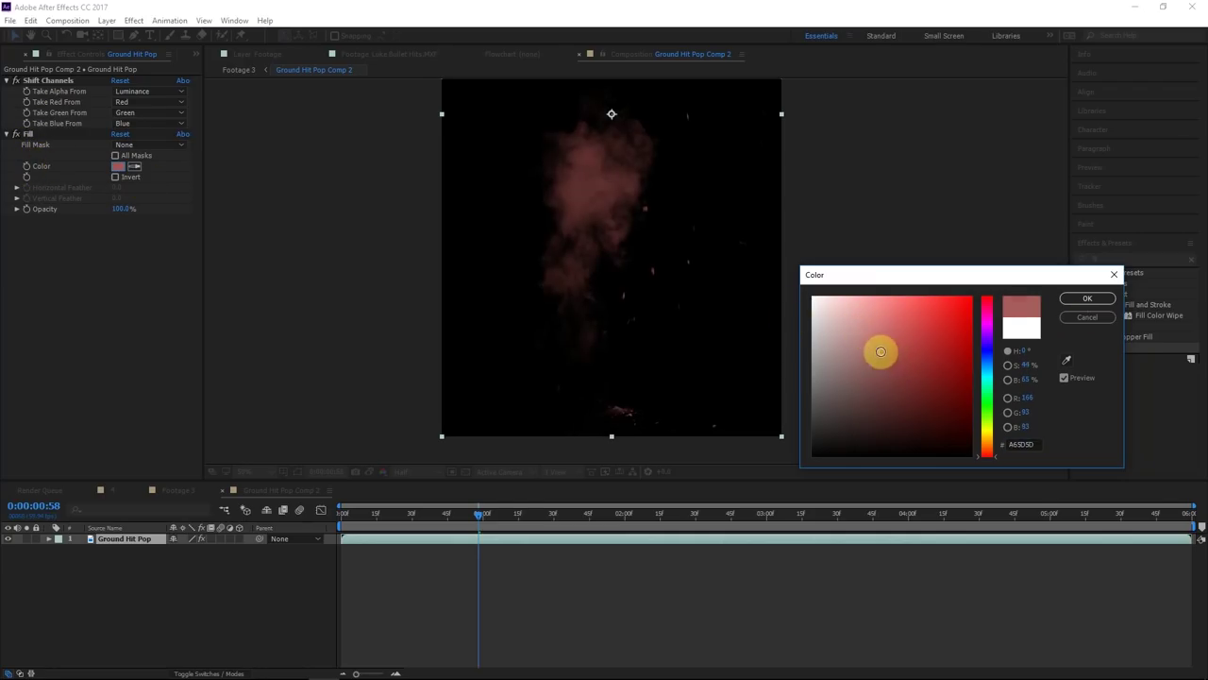
pyautogui.click(1077, 297)
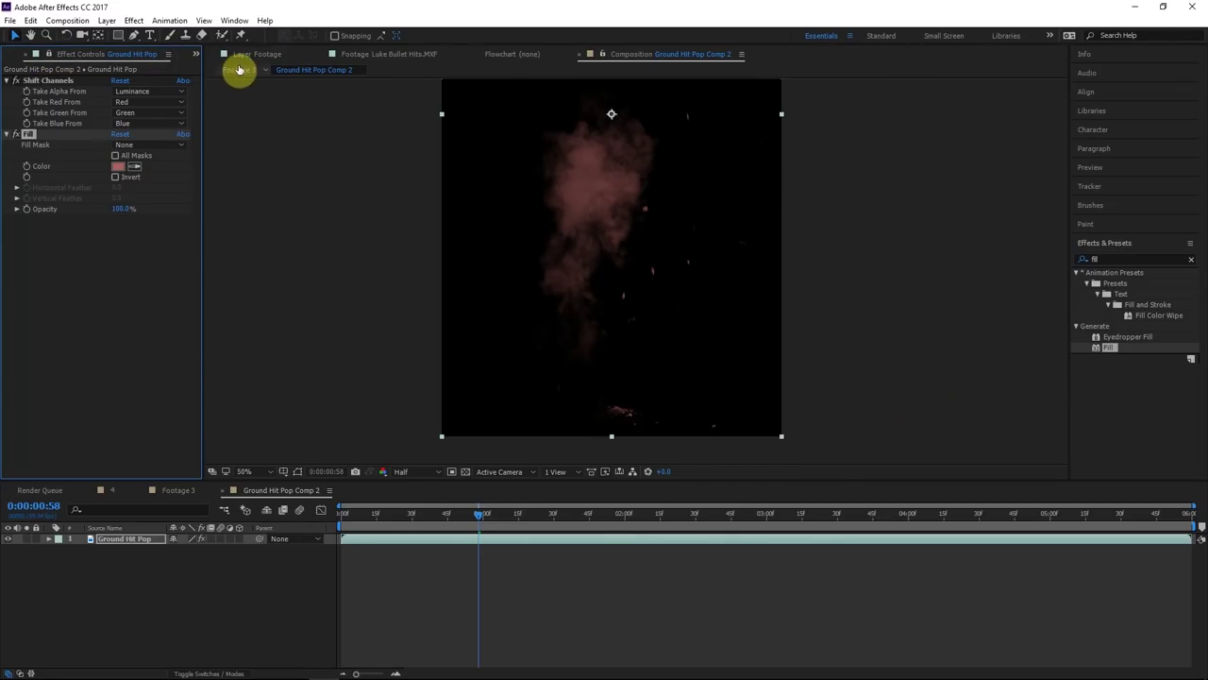
pyautogui.click(239, 70)
pyautogui.click(134, 167)
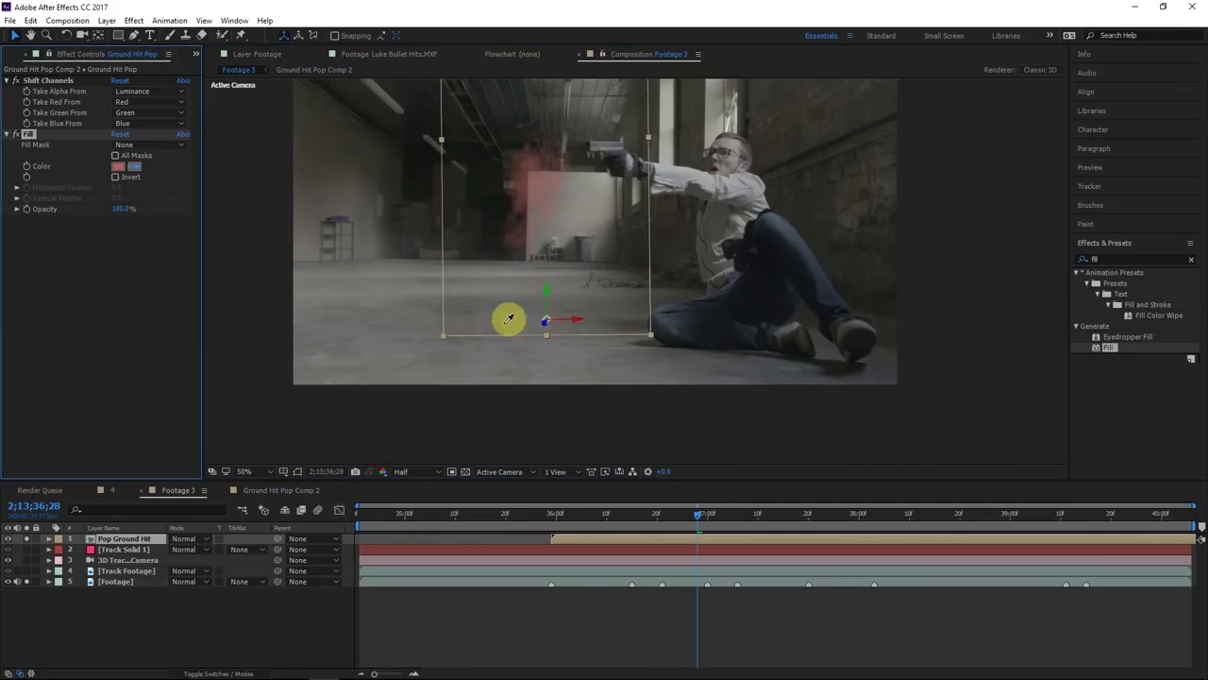
pyautogui.click(510, 318)
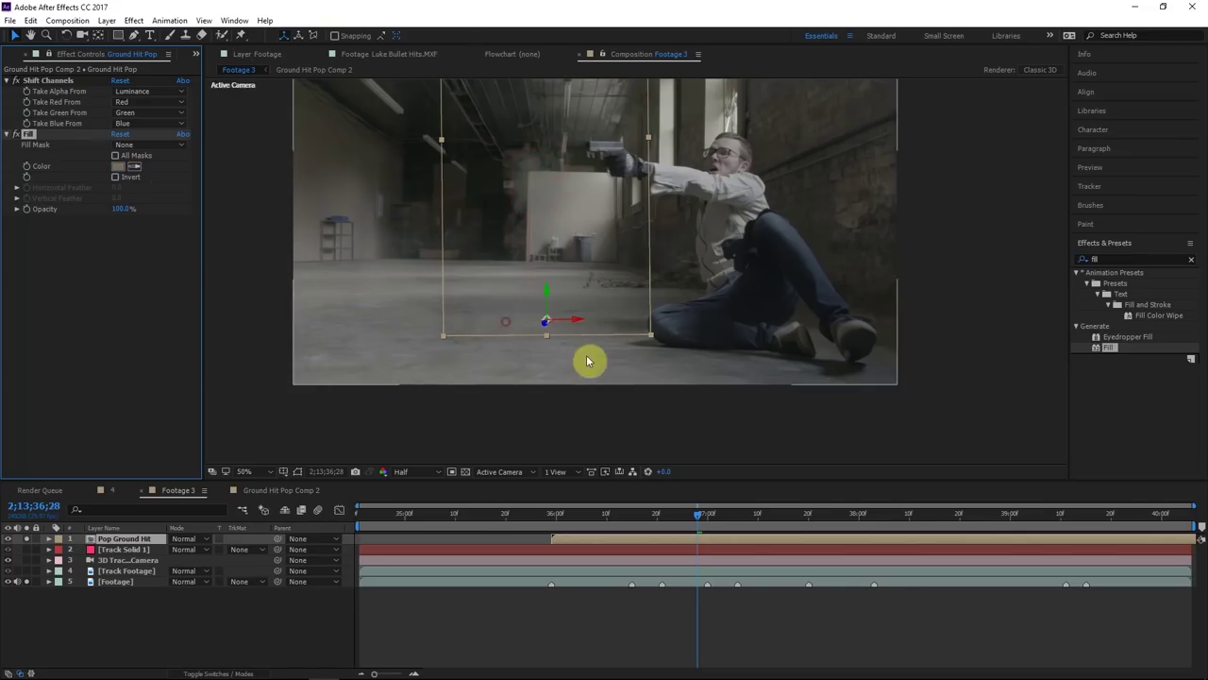
# Preview the tinted ground hit over the footage from the start of the Pop Ground Hit layer
pyautogui.click(664, 619)
pyautogui.click(664, 618)
pyautogui.moveTo(703, 517); pyautogui.dragTo(552, 512)
pyautogui.press('space')
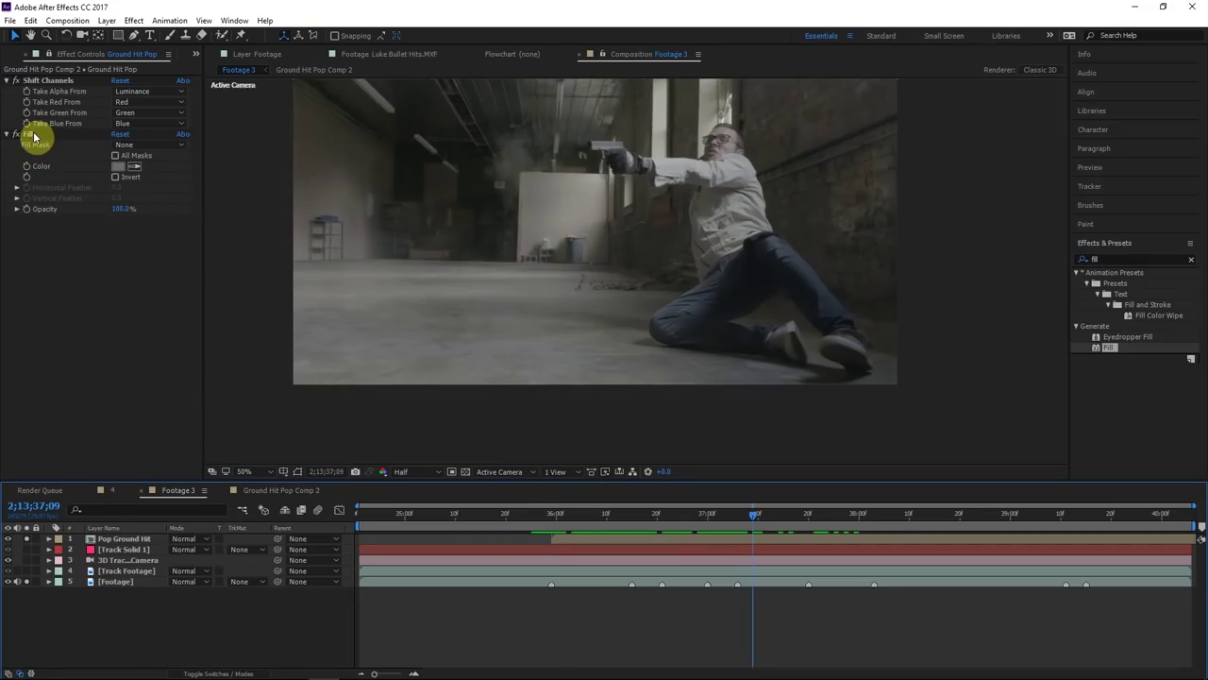
# Set the Effect Opacity in the precomp Fill's compositing options to 75%
pyautogui.doubleClick(32, 136)
pyautogui.click(116, 604)
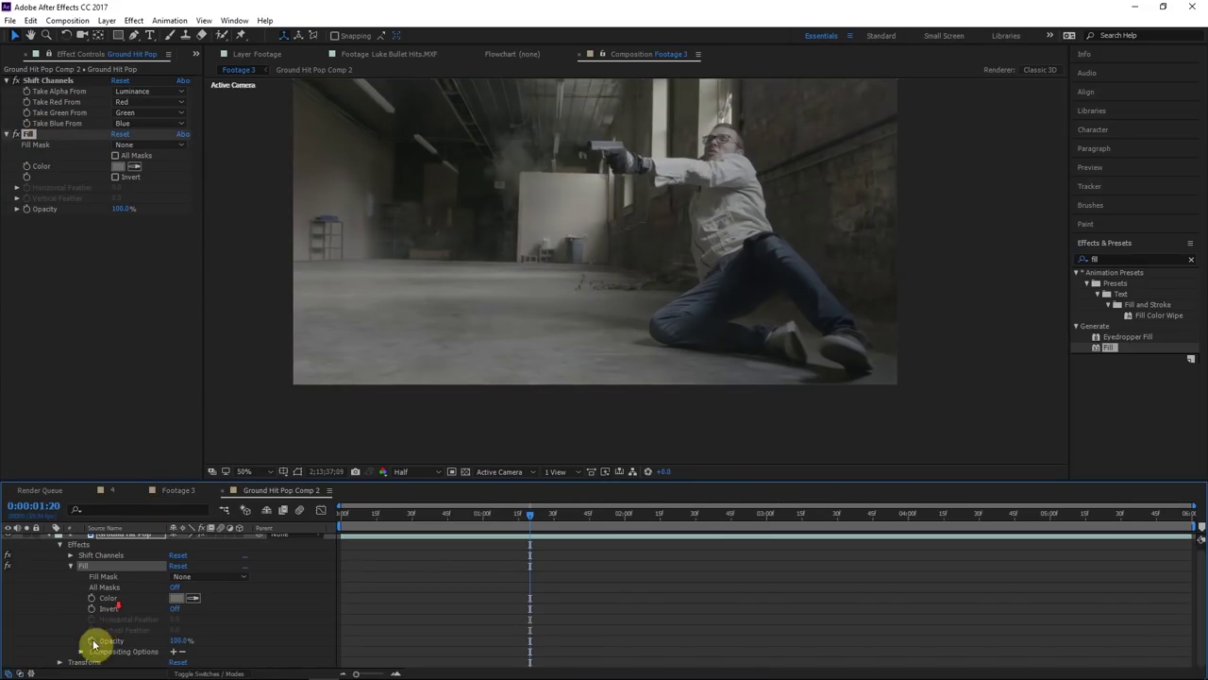
pyautogui.scroll(-1, 165, 658)
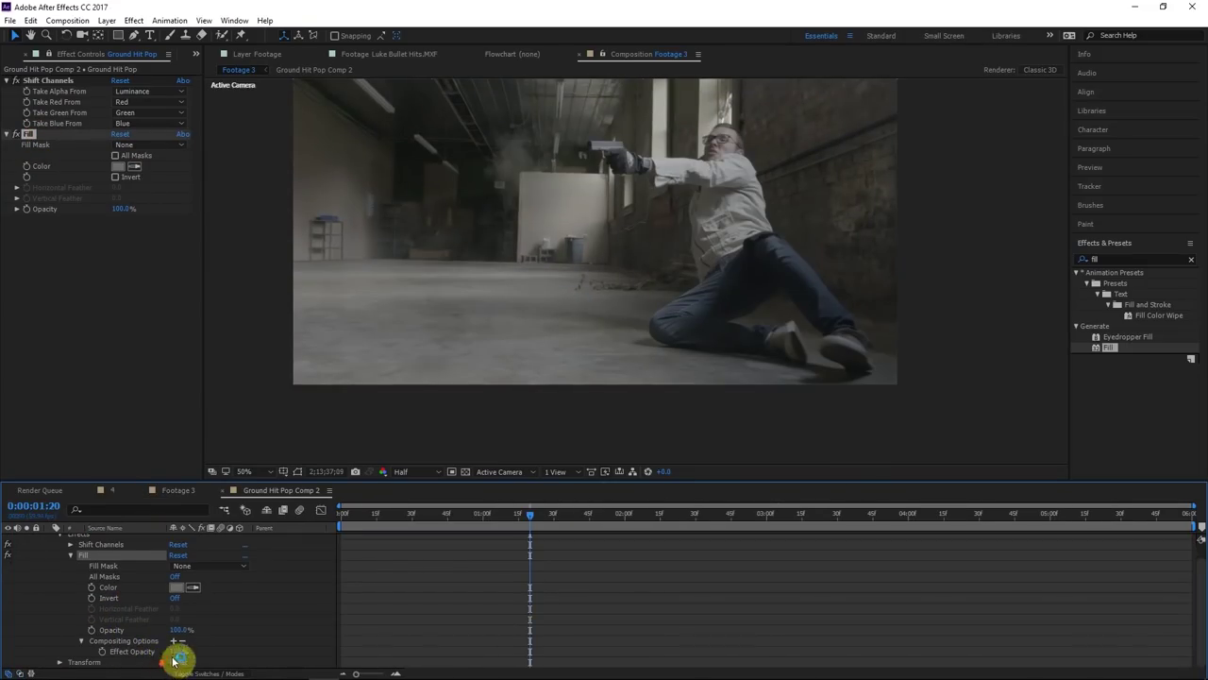
pyautogui.write('75')
pyautogui.click(381, 427)
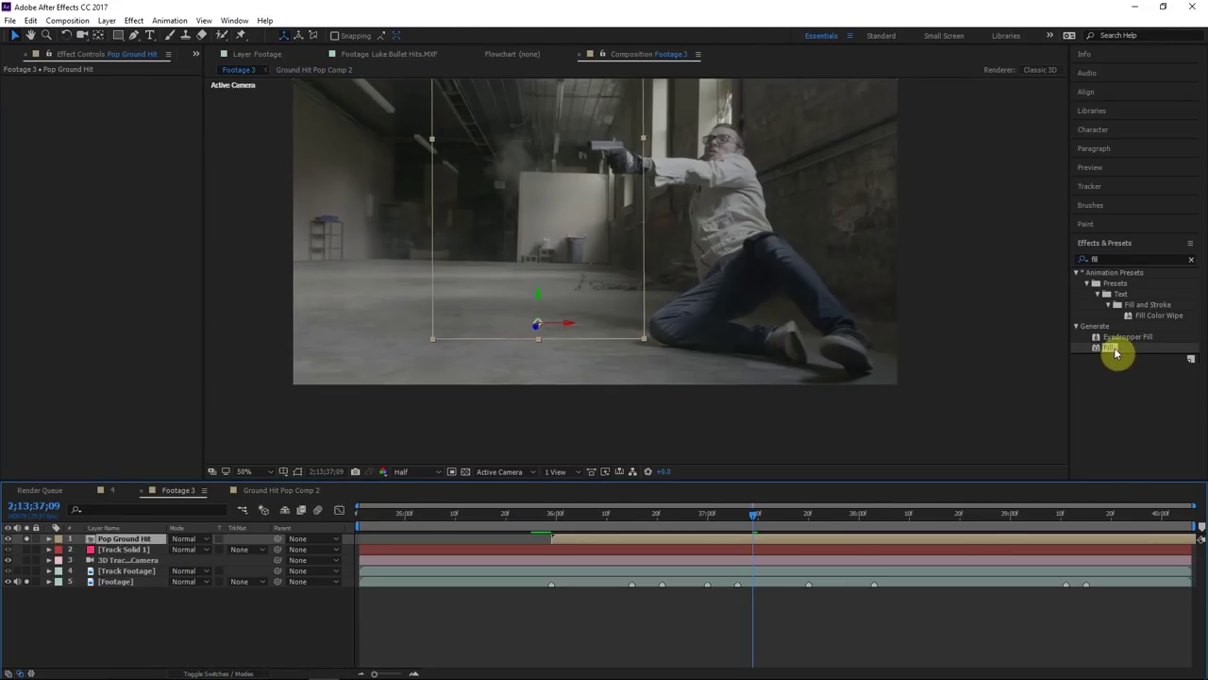
# Apply a Fill effect to the Pop Ground Hit layer in Footage 3 and color it white FFFFFF
pyautogui.doubleClick(1111, 348)
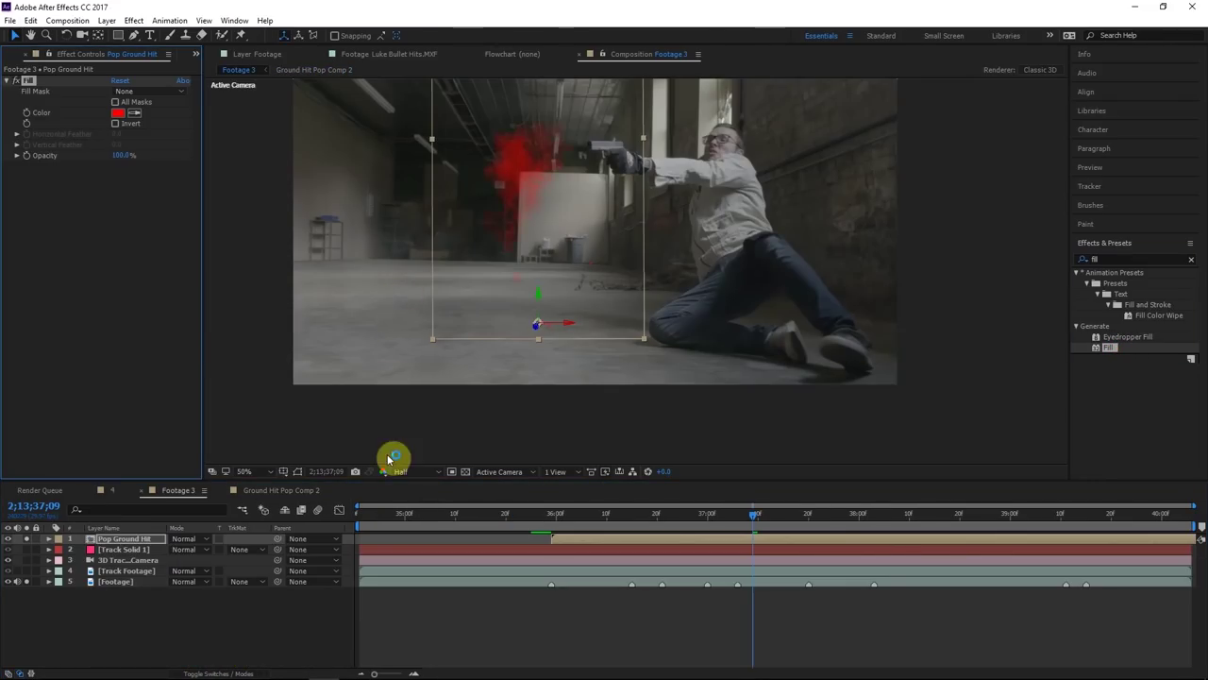
pyautogui.click(114, 113)
pyautogui.moveTo(893, 439); pyautogui.dragTo(831, 300)
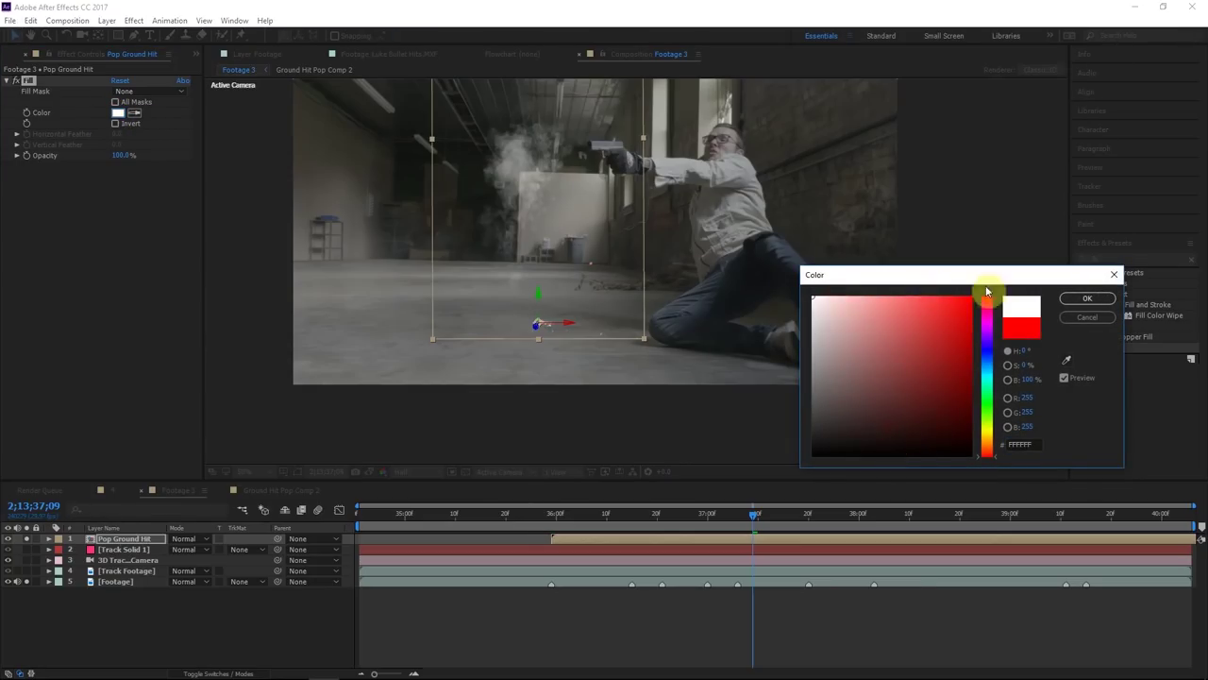
pyautogui.press('Return')
# Set the Effect Opacity of the Pop Ground Hit layer's Fill to 50% in its compositing options
pyautogui.doubleClick(31, 83)
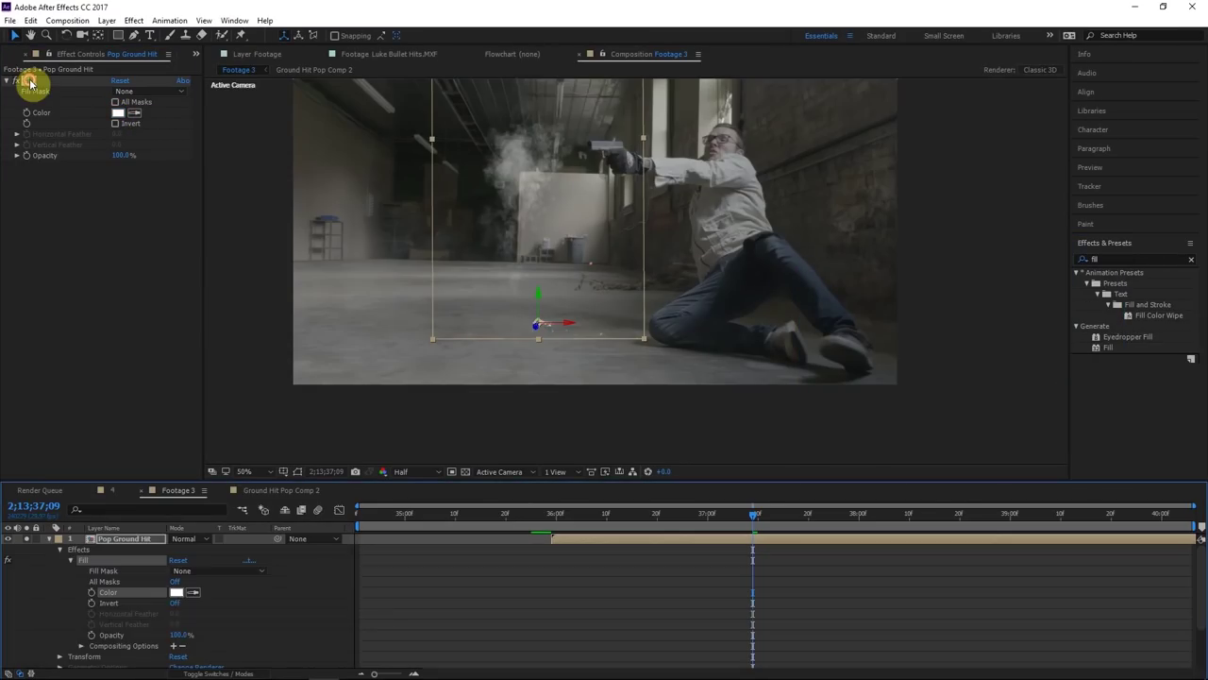
pyautogui.scroll(-3, 111, 629)
pyautogui.click(81, 587)
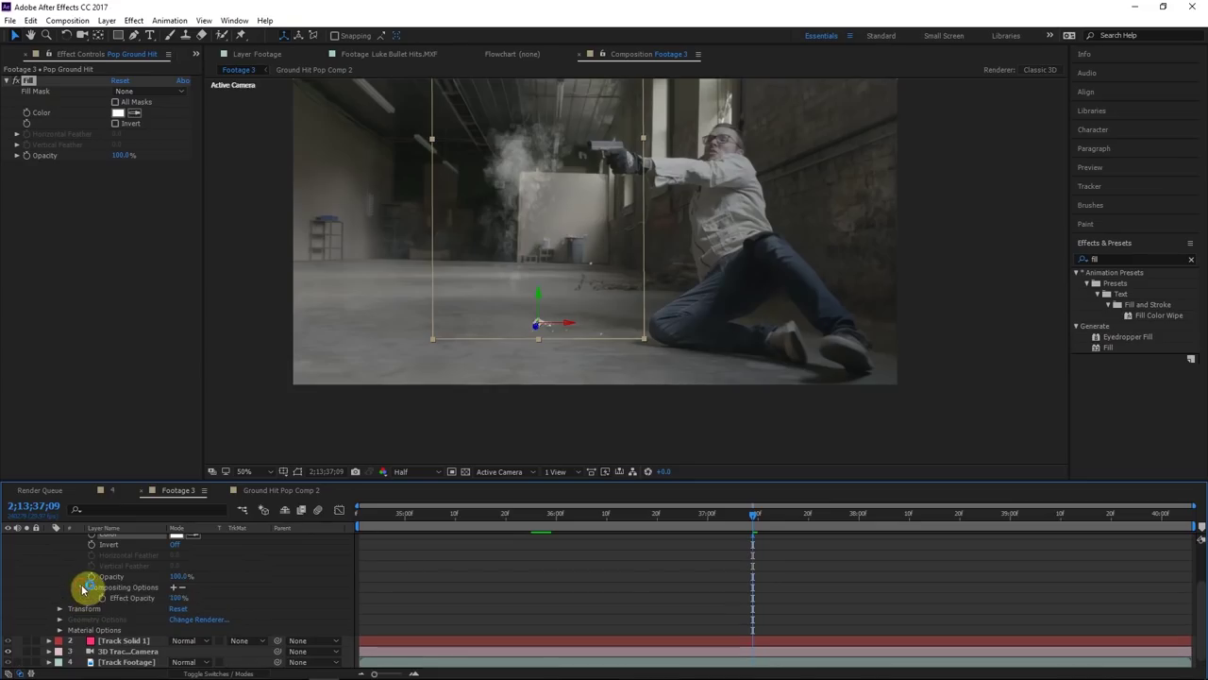
pyautogui.write('50')
pyautogui.press('Return')
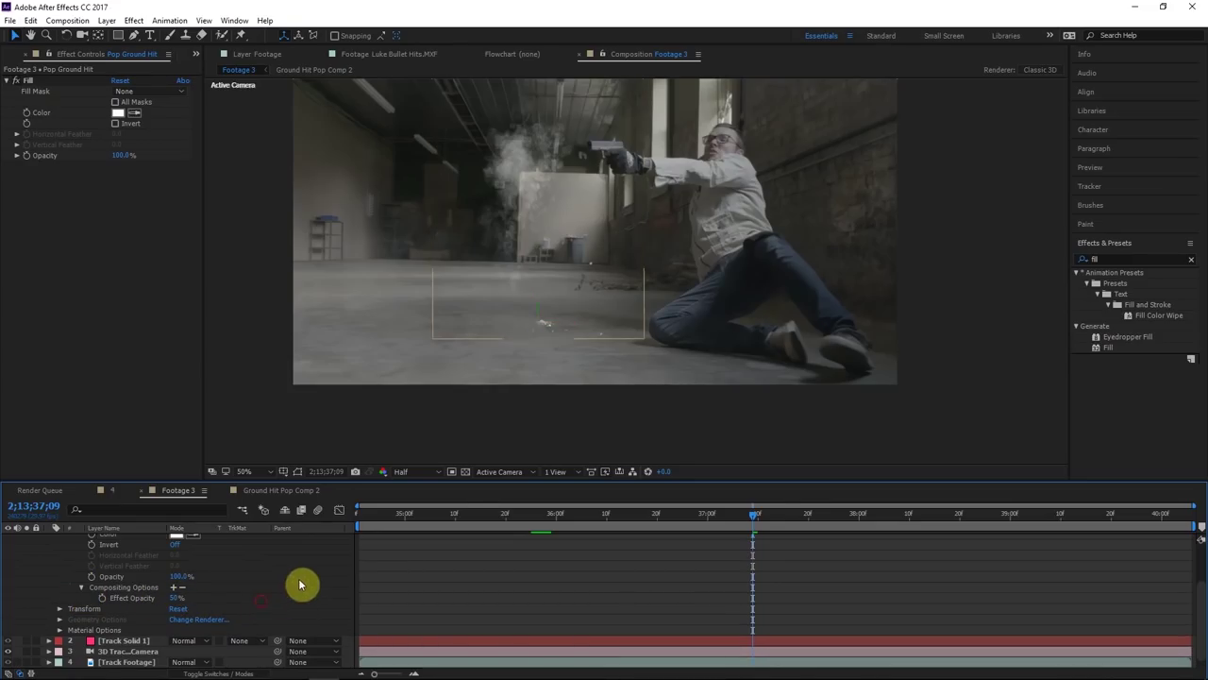
# Set the Pop Ground Hit Fill's Effect Opacity to 28% and check the hit over the moving footage
pyautogui.moveTo(745, 519); pyautogui.dragTo(576, 514)
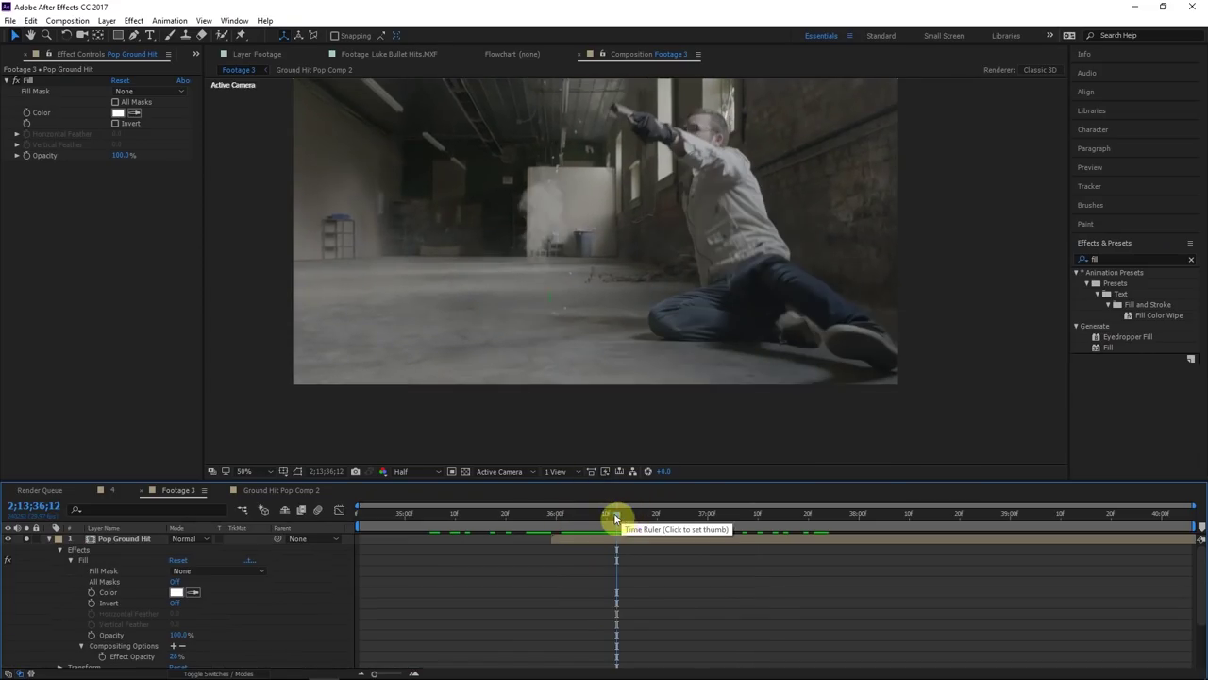
pyautogui.moveTo(615, 518); pyautogui.dragTo(592, 519)
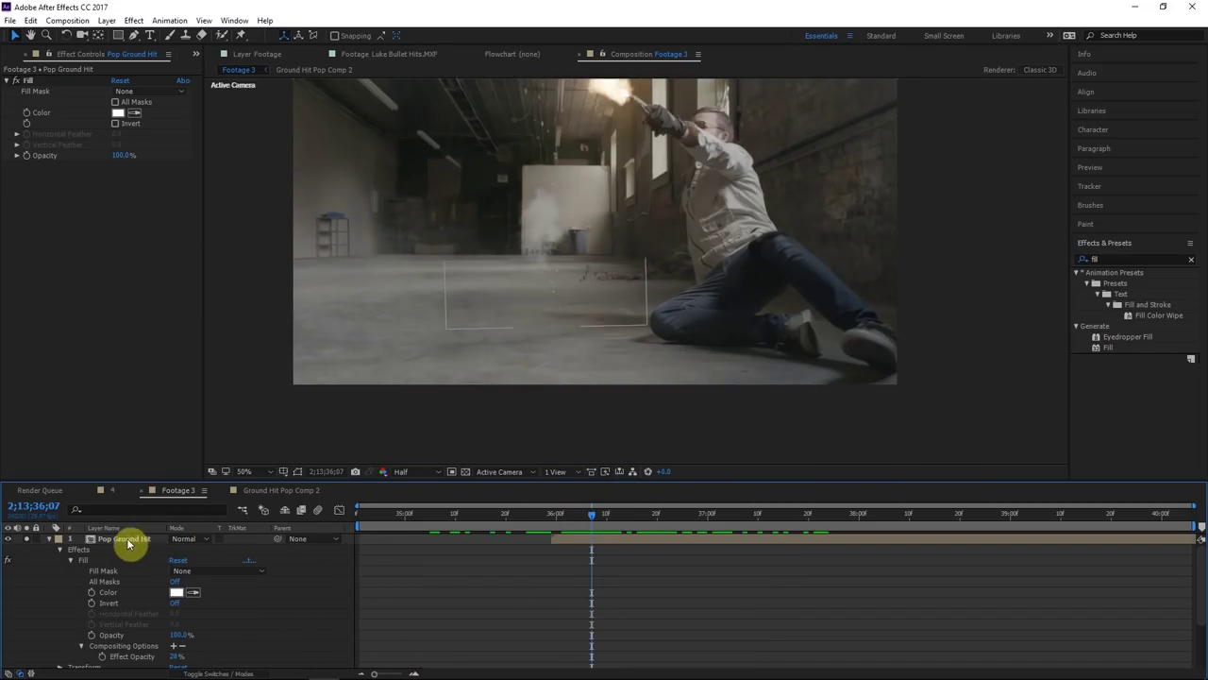
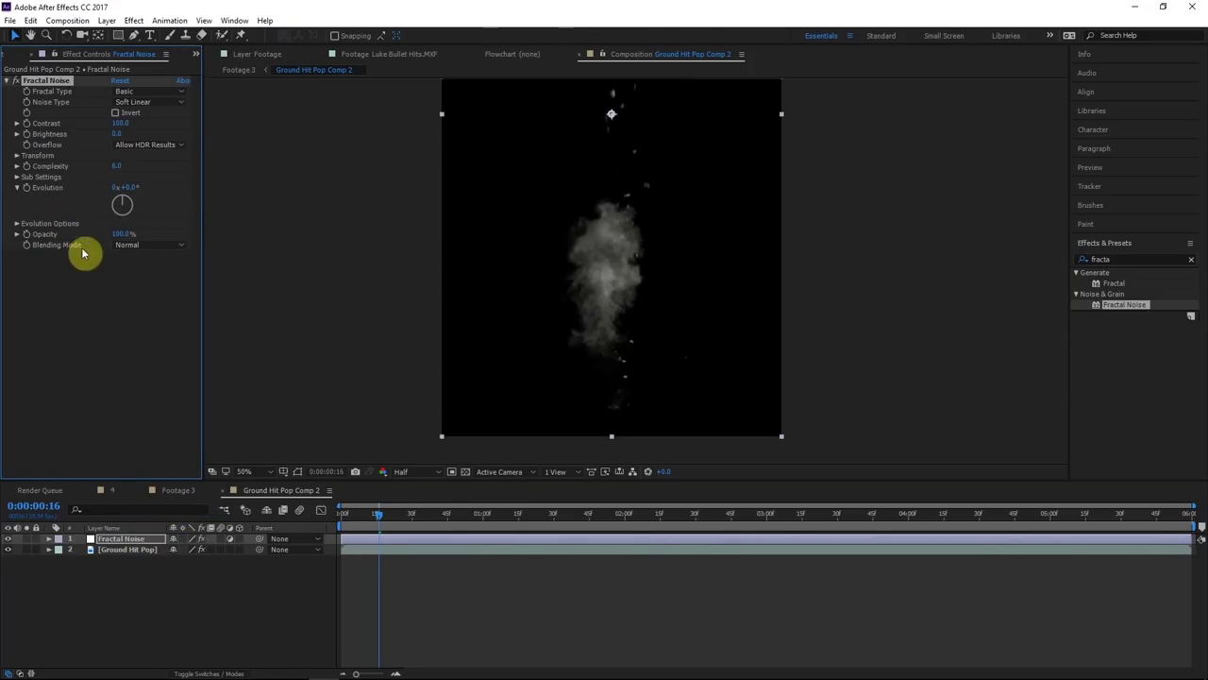
# Set the Fractal Noise effect's Blending Mode to None and check the smoke a few frames further on
pyautogui.click(135, 247)
pyautogui.click(146, 261)
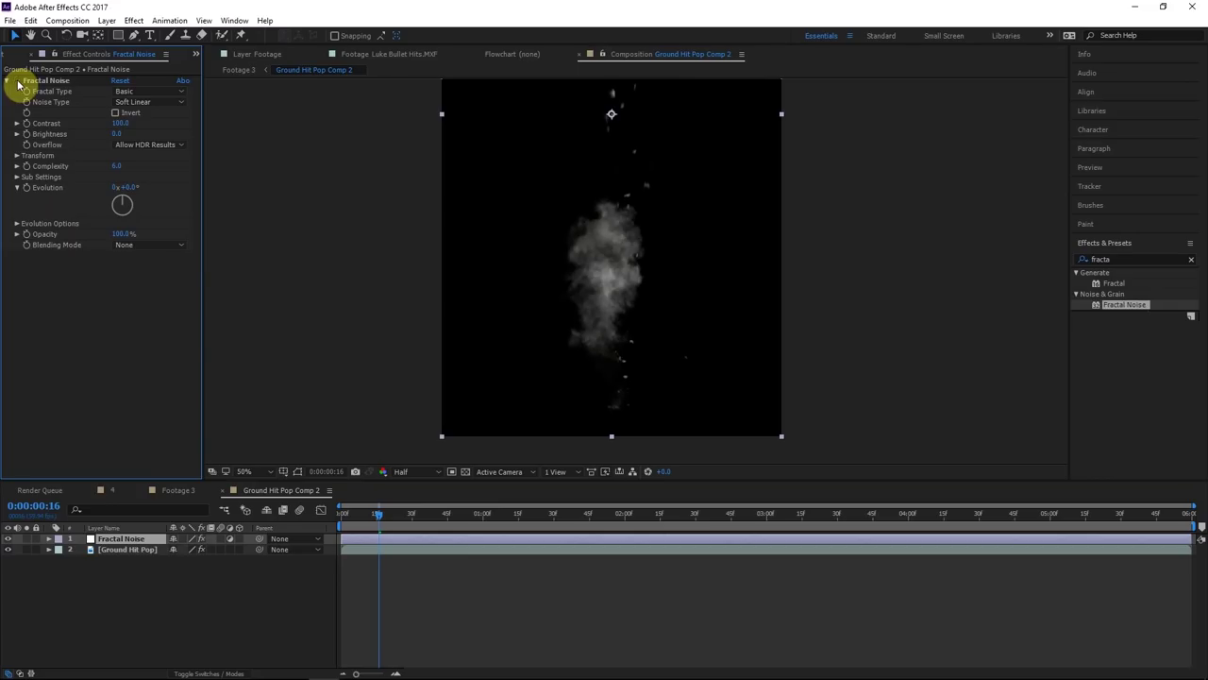
pyautogui.moveTo(379, 517)
pyautogui.mouseDown()
pyautogui.moveTo(366, 522)
pyautogui.moveTo(386, 520)
pyautogui.mouseUp()
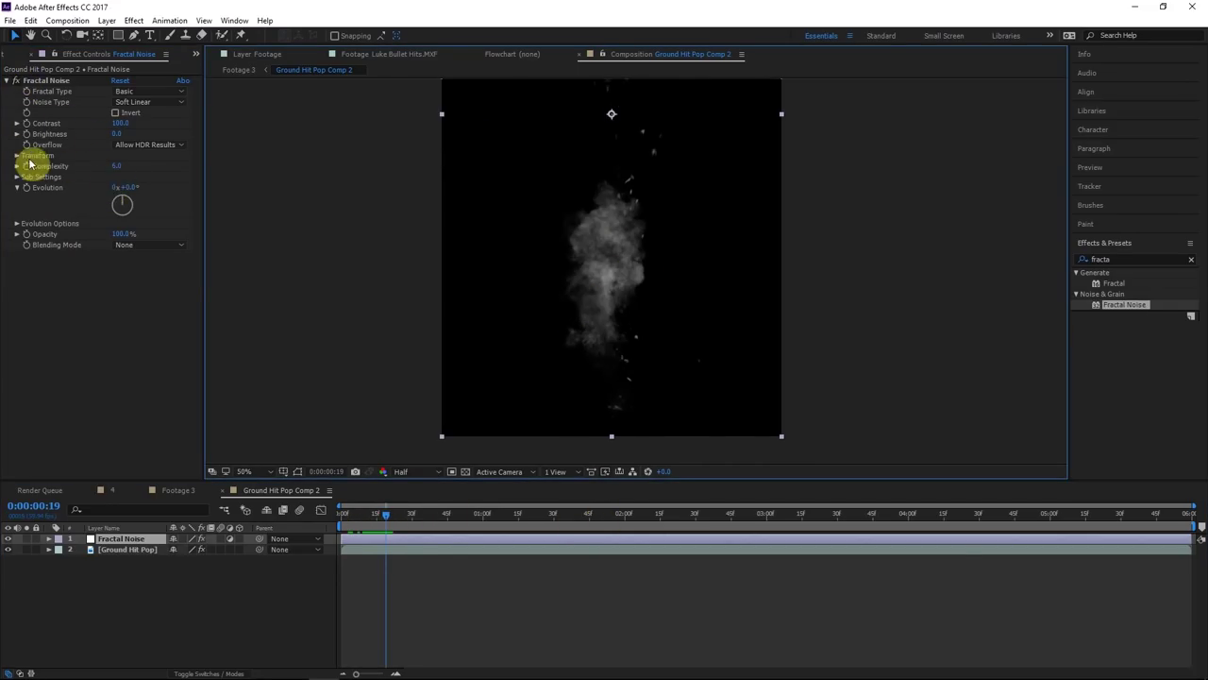
# Place the Fractal Noise effect's Offset Turbulence point on the smoke plume
pyautogui.click(16, 156)
pyautogui.click(119, 220)
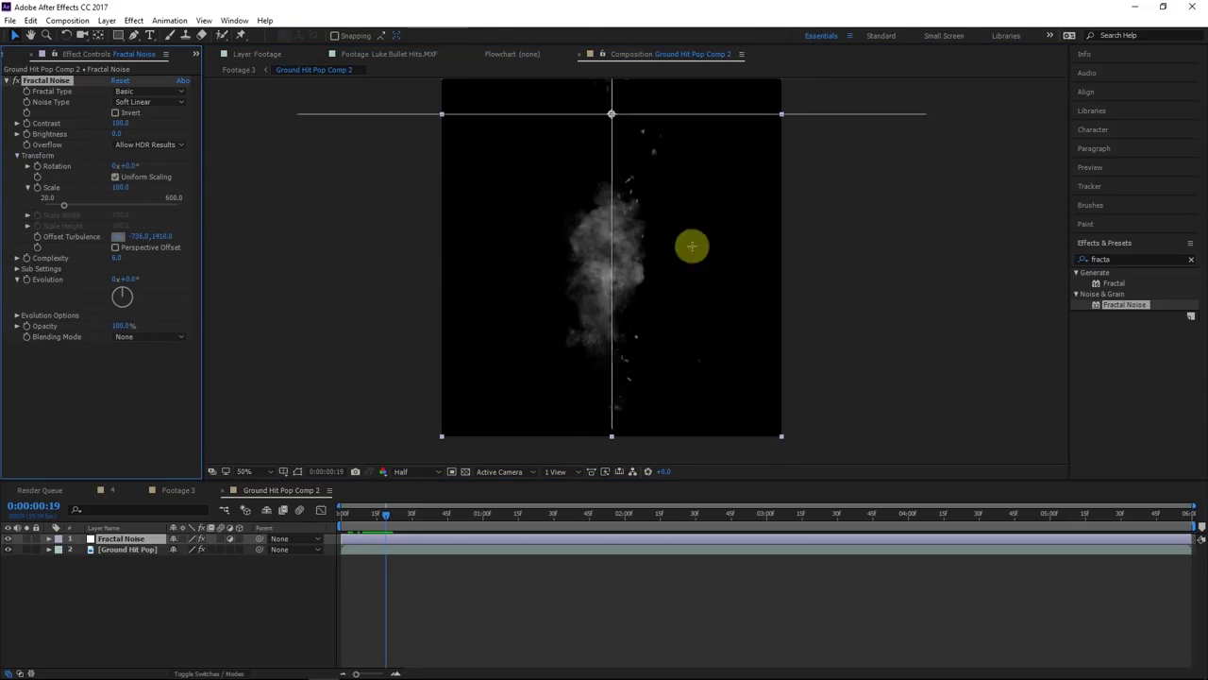
pyautogui.click(609, 261)
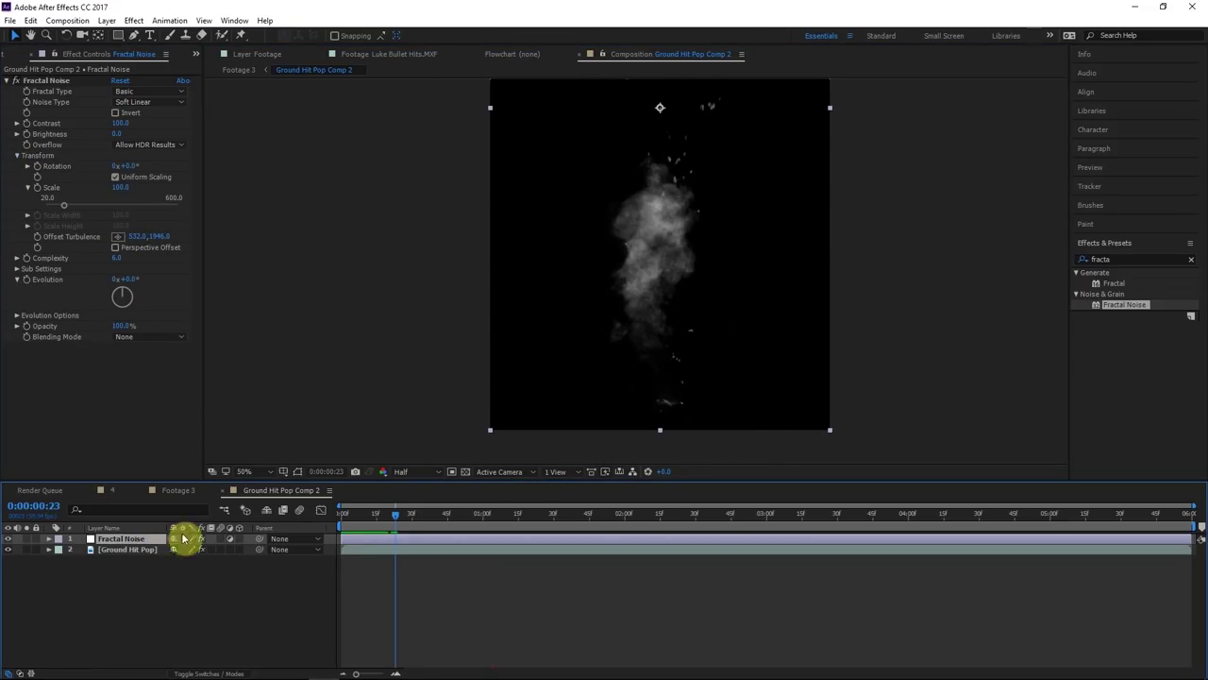
# Create a null object in Ground Hit Pop Comp 2 and move it beside the middle of the smoke plume
pyautogui.click(236, 584)
pyautogui.click(112, 541)
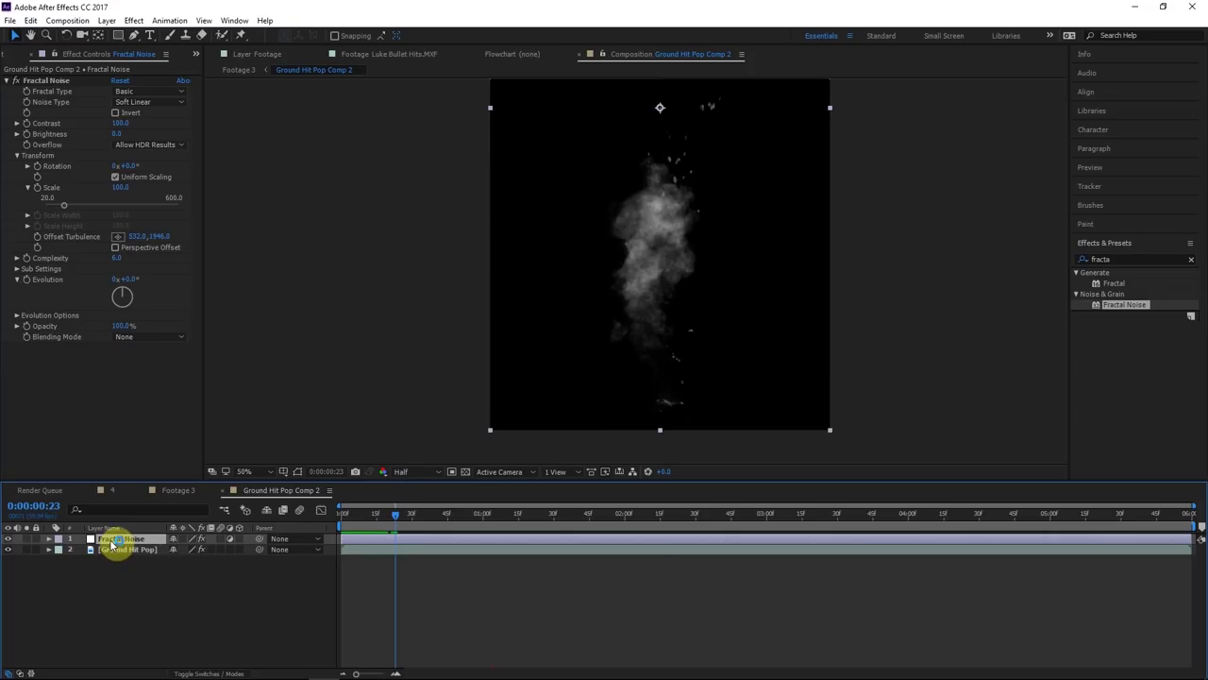
pyautogui.hotkey('ctrl', 'alt', 'shift', 'y')
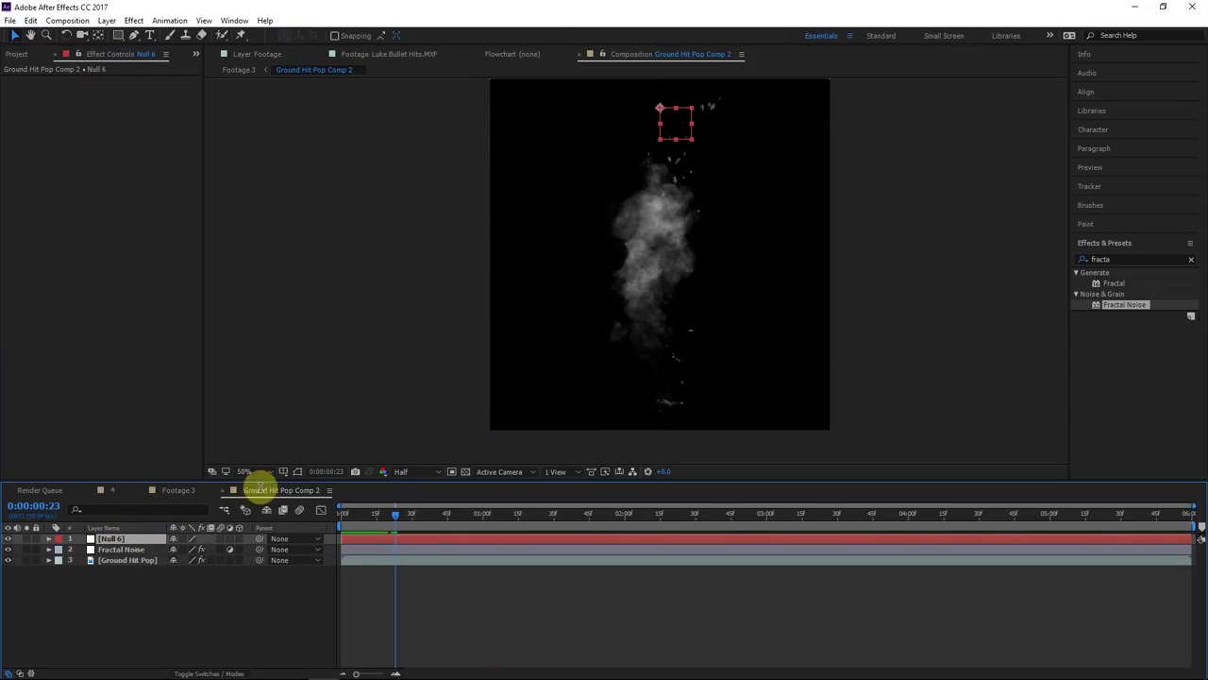
pyautogui.moveTo(683, 118); pyautogui.dragTo(612, 251)
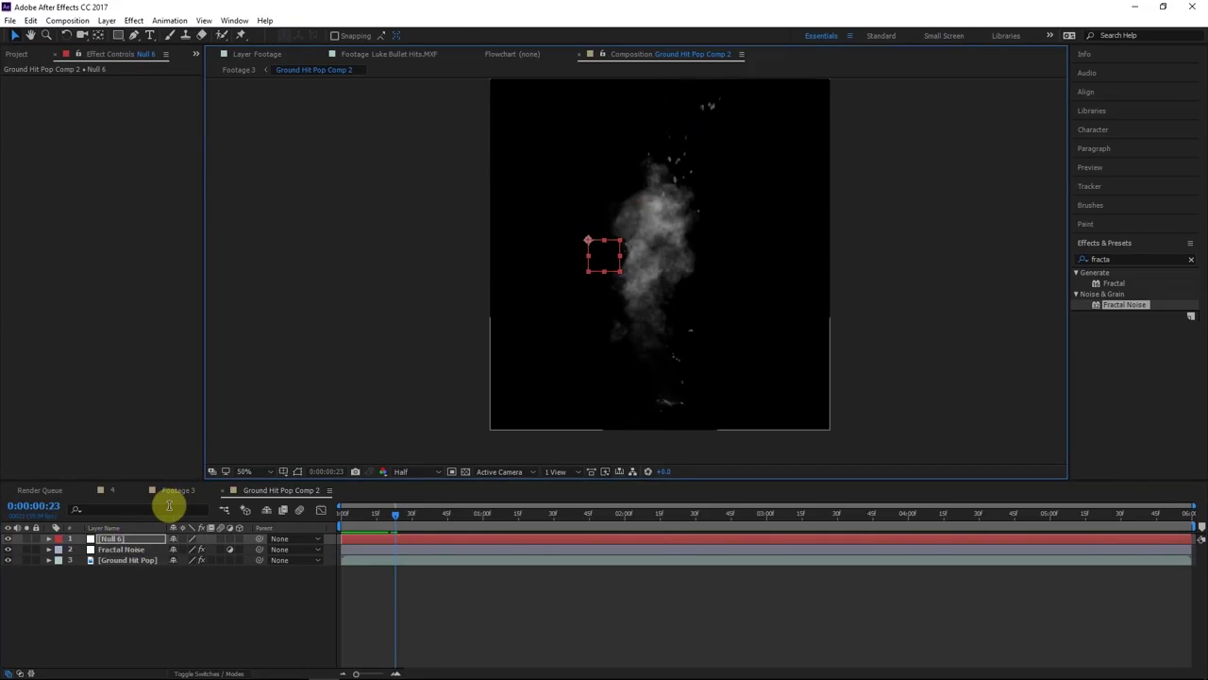
# Link the Fractal Noise layer's Offset Turbulence to the null's Position with an expression
pyautogui.click(135, 549)
pyautogui.keyDown('alt'); pyautogui.click(38, 237); pyautogui.keyUp('alt')
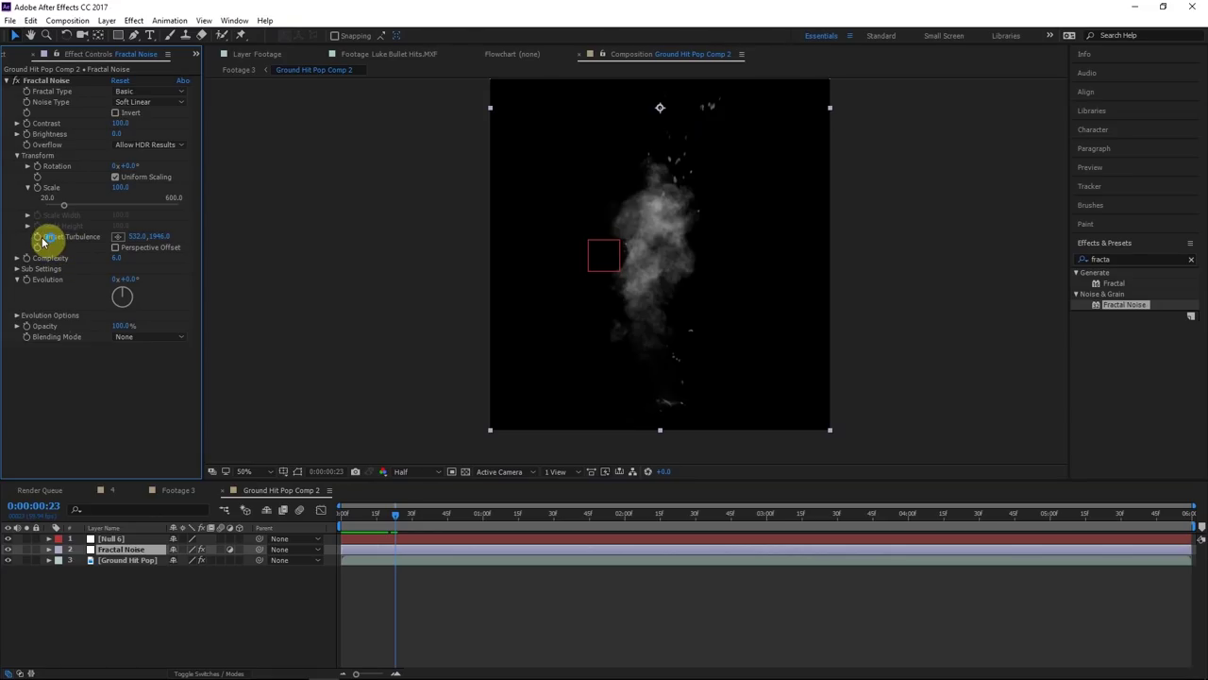
pyautogui.click(68, 259)
pyautogui.keyDown('alt'); pyautogui.click(37, 237); pyautogui.keyUp('alt')
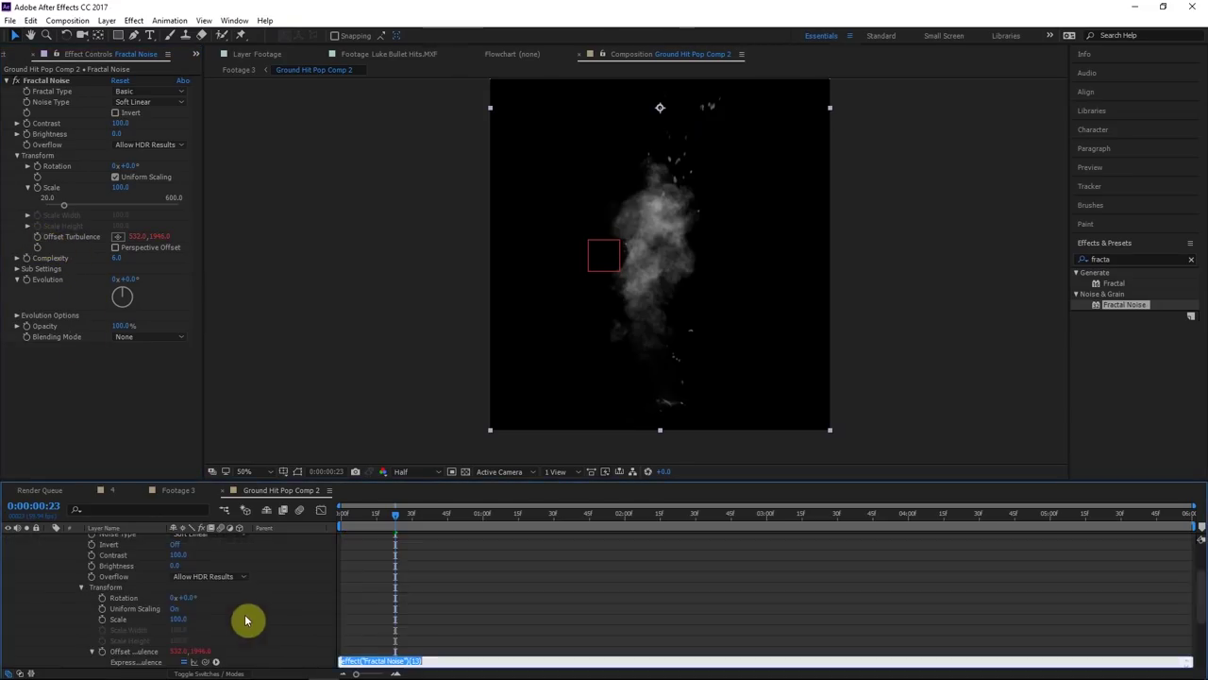
pyautogui.scroll(-3, 226, 634)
pyautogui.click(283, 595)
pyautogui.scroll(5, 246, 580)
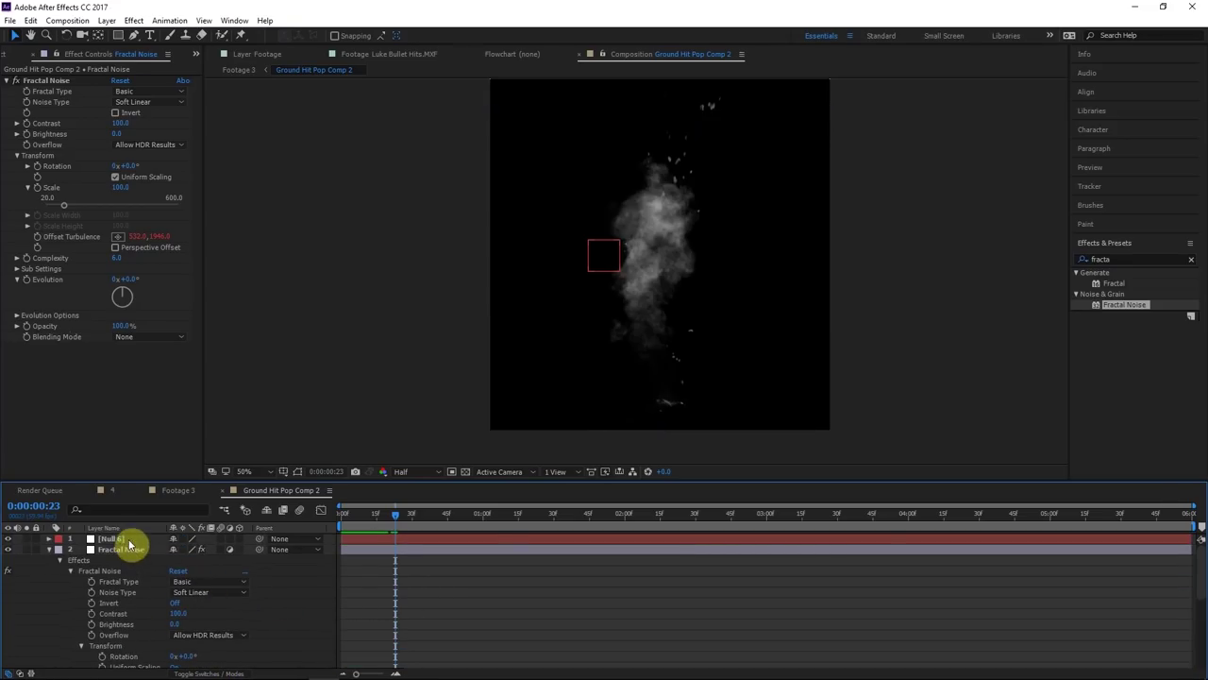
pyautogui.click(146, 539)
pyautogui.scroll(-5, 175, 618)
pyautogui.moveTo(205, 554); pyautogui.dragTo(126, 550)
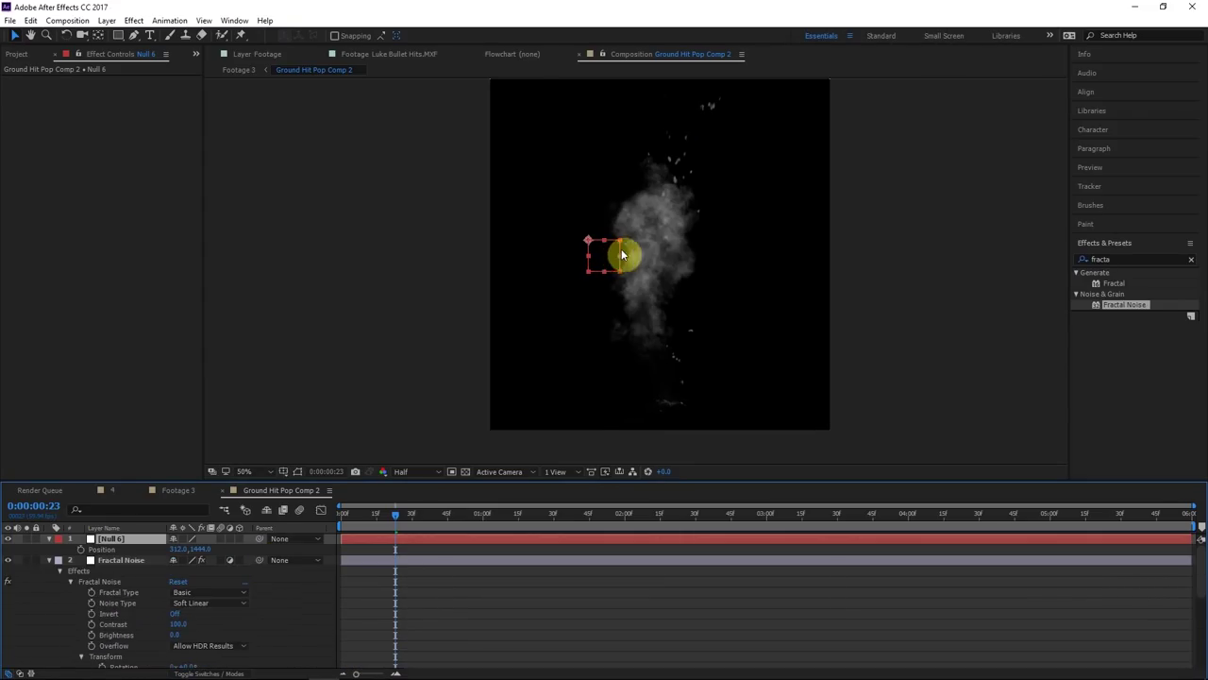
# Move the null onto the smoke plume and separate its Position into X and Y dimensions
pyautogui.moveTo(607, 261); pyautogui.dragTo(669, 267)
pyautogui.click(122, 555)
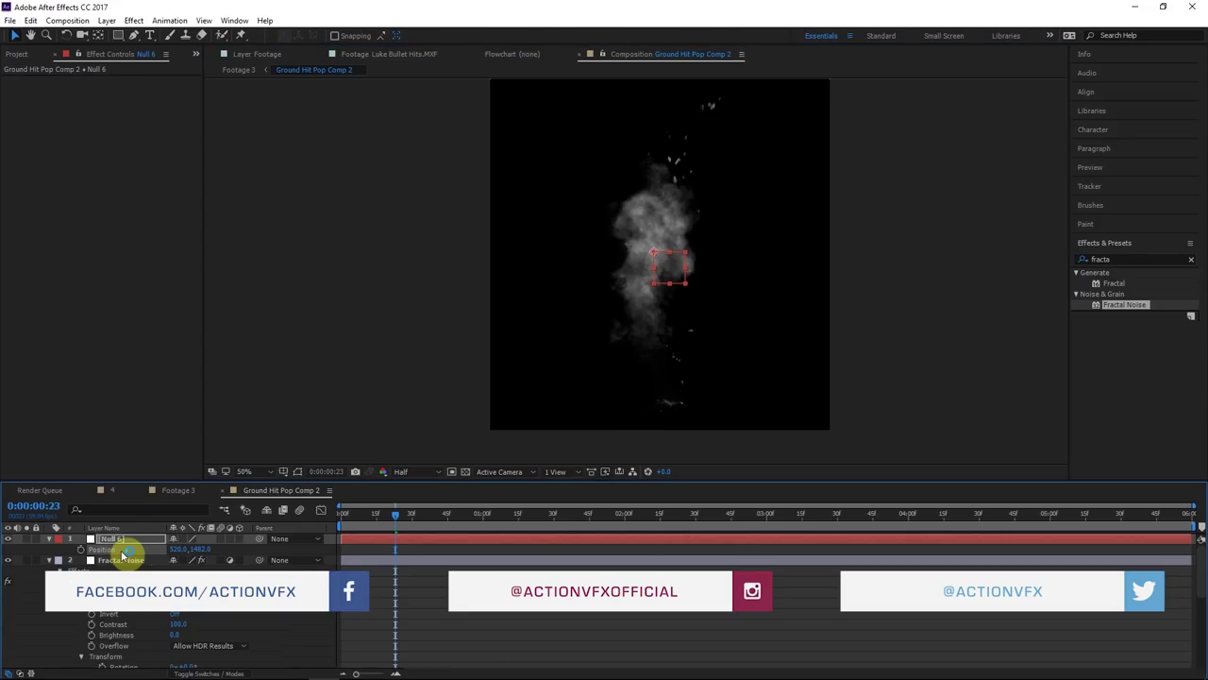
pyautogui.rightClick(119, 554)
pyautogui.click(167, 571)
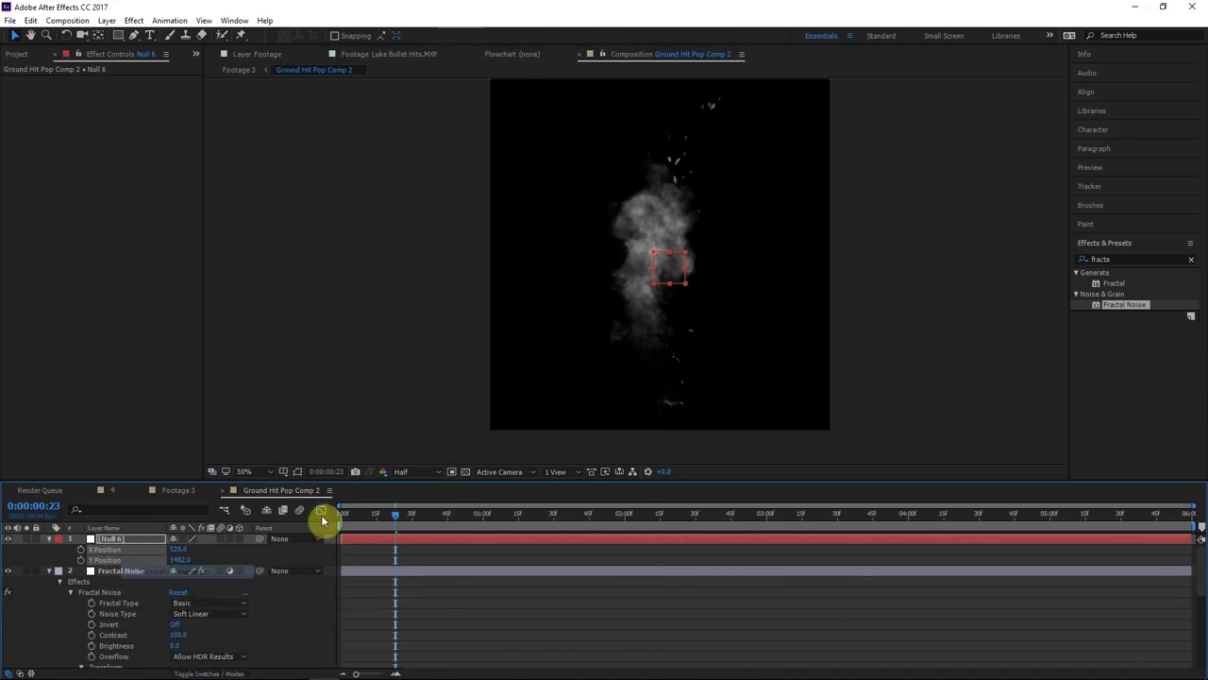
pyautogui.click(322, 511)
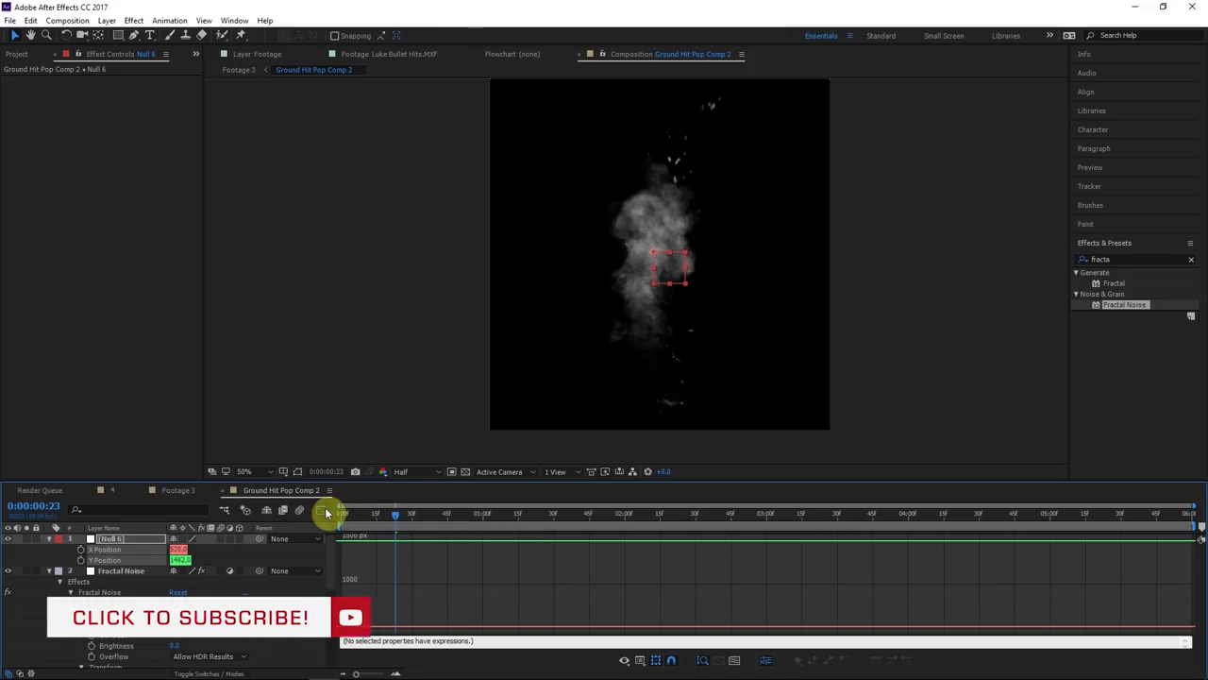
pyautogui.click(322, 510)
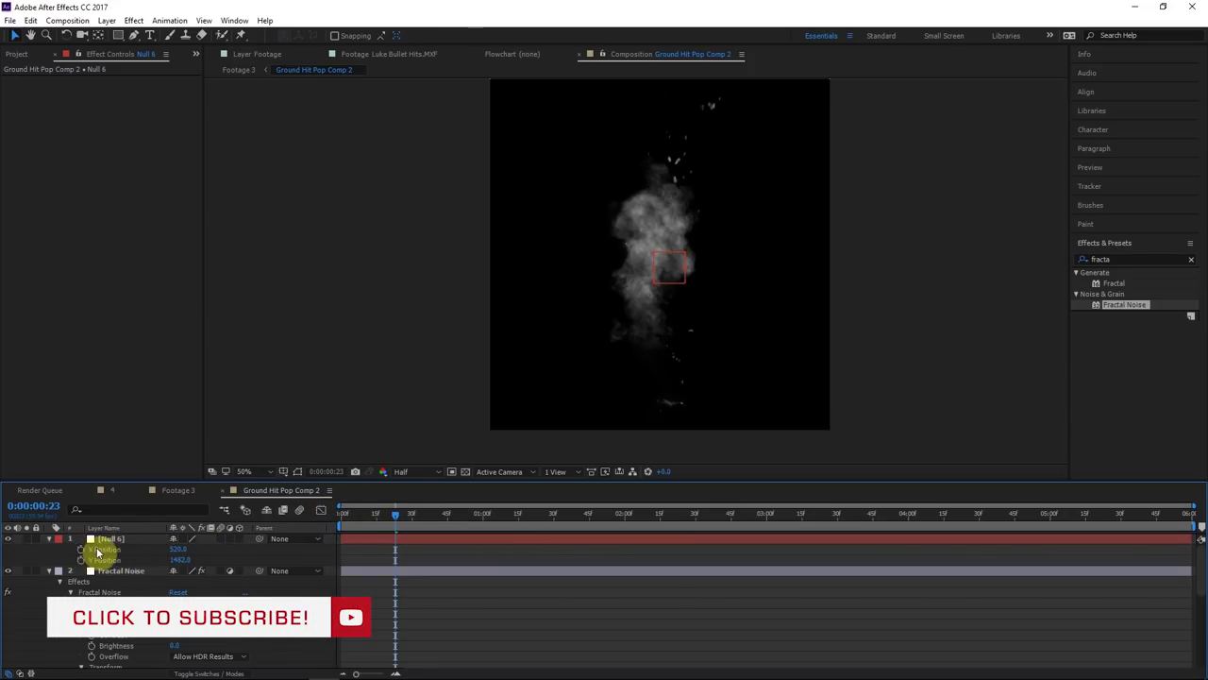
# Keyframe the null's X and Y Position at 0:00:00:23, and at 0:00:00:00 at the base of the frame, at 536, 1944
pyautogui.click(102, 554)
pyautogui.click(81, 554)
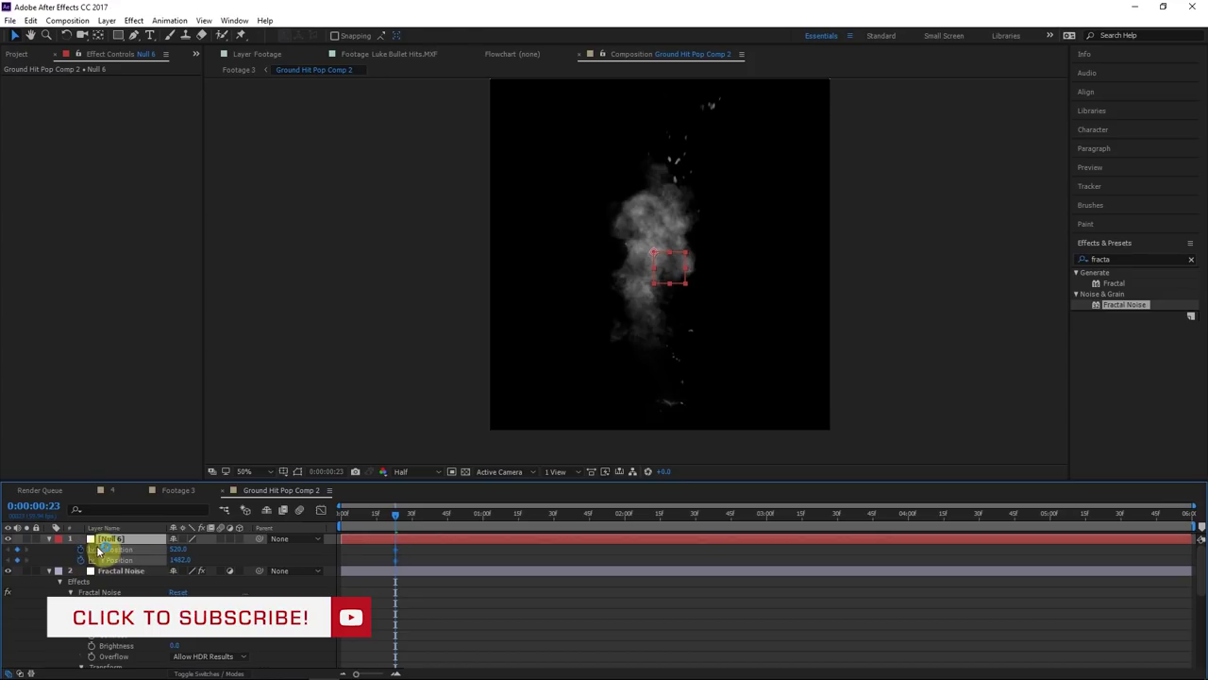
pyautogui.moveTo(390, 518); pyautogui.dragTo(276, 525)
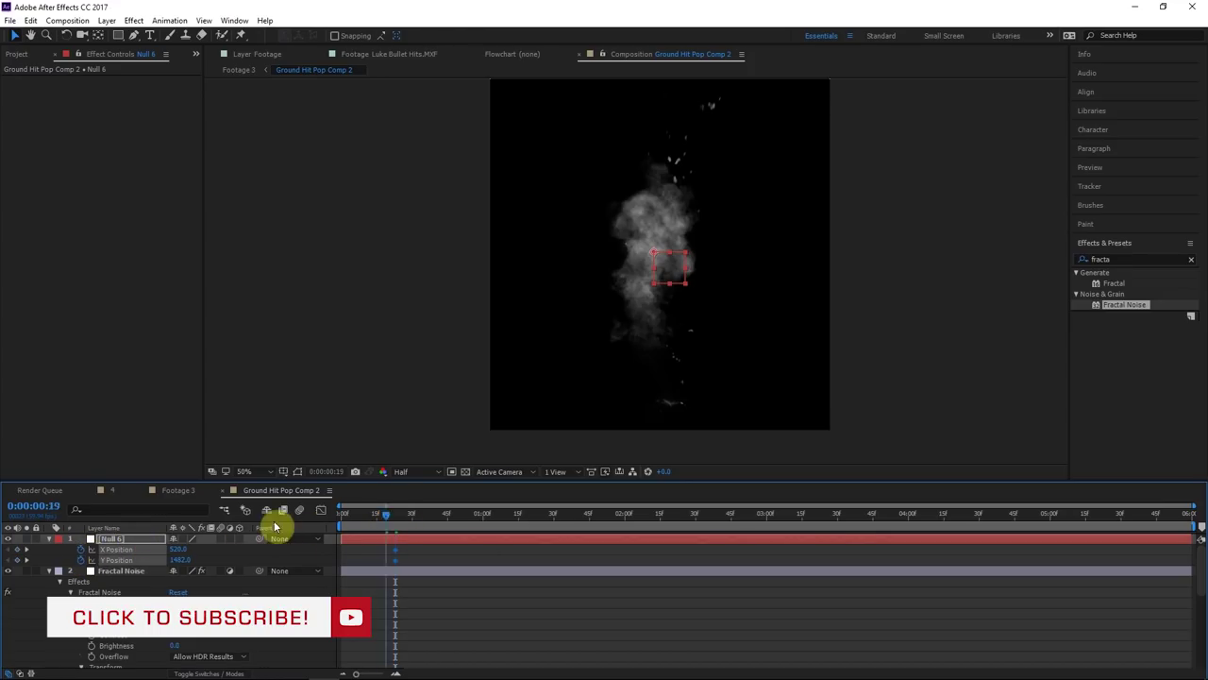
pyautogui.moveTo(666, 279); pyautogui.dragTo(675, 424)
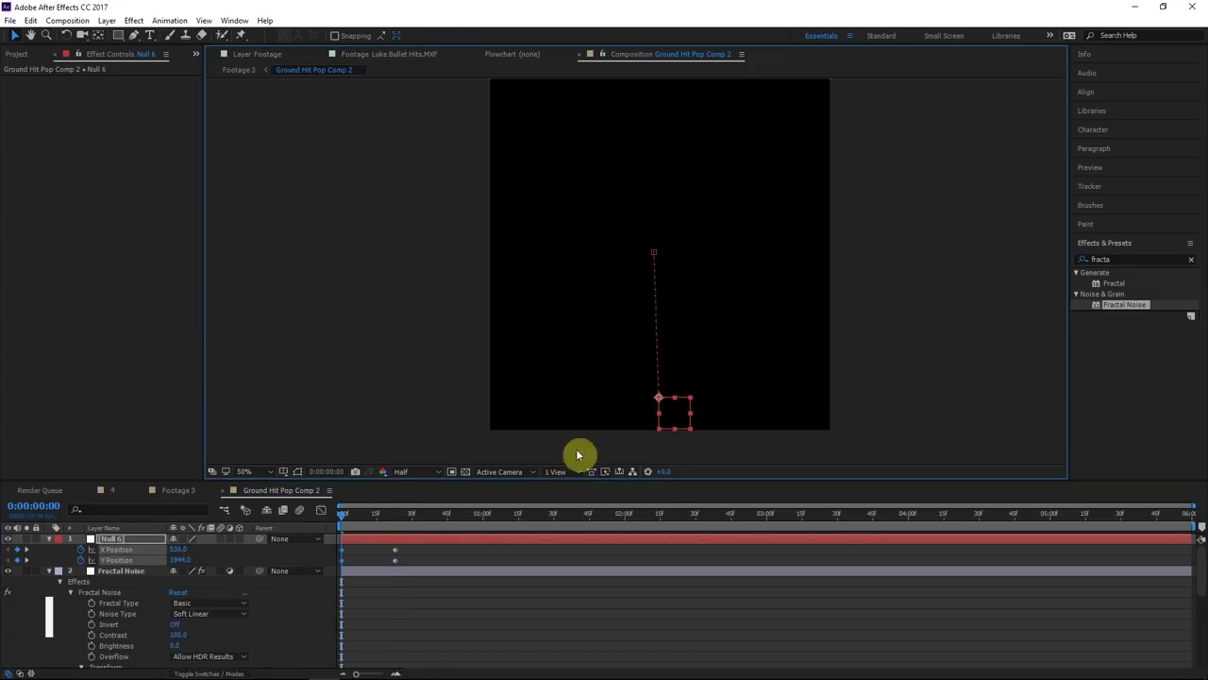
# Keyframe the null at successive times up to 0:00:05:14 so it follows the smoke drifting upward to about 212, 704
pyautogui.moveTo(364, 521); pyautogui.dragTo(371, 529)
pyautogui.moveTo(664, 334); pyautogui.dragTo(663, 310)
pyautogui.moveTo(370, 518); pyautogui.dragTo(453, 520)
pyautogui.moveTo(662, 268); pyautogui.dragTo(654, 231)
pyautogui.moveTo(453, 518); pyautogui.dragTo(523, 521)
pyautogui.moveTo(655, 229); pyautogui.dragTo(640, 190)
pyautogui.moveTo(523, 519); pyautogui.dragTo(592, 519)
pyautogui.moveTo(640, 191); pyautogui.dragTo(628, 164)
pyautogui.moveTo(592, 518); pyautogui.dragTo(694, 520)
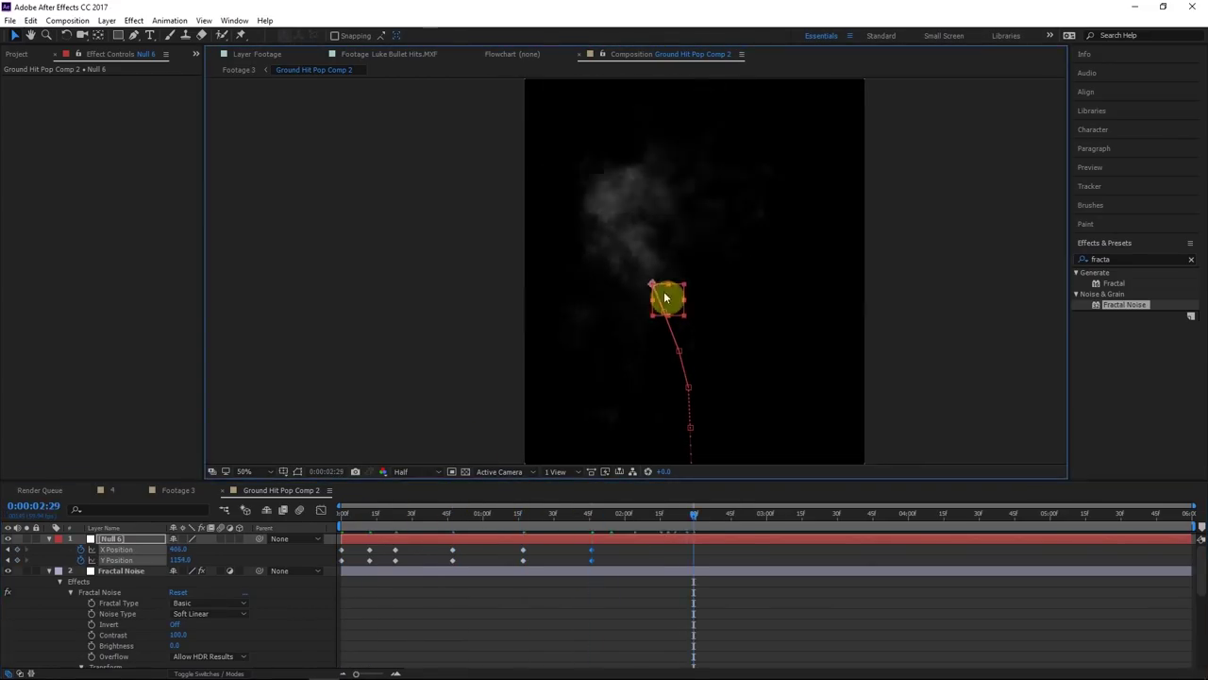
pyautogui.moveTo(662, 297); pyautogui.dragTo(644, 268)
pyautogui.moveTo(693, 518); pyautogui.dragTo(823, 519)
pyautogui.moveTo(644, 268); pyautogui.dragTo(629, 233)
pyautogui.moveTo(824, 518); pyautogui.dragTo(985, 519)
pyautogui.moveTo(629, 232); pyautogui.dragTo(611, 177)
# Delete most of the intermediate X and Y Position keyframes in the Graph Editor, keeping the start, an early one and the last
pyautogui.click(321, 511)
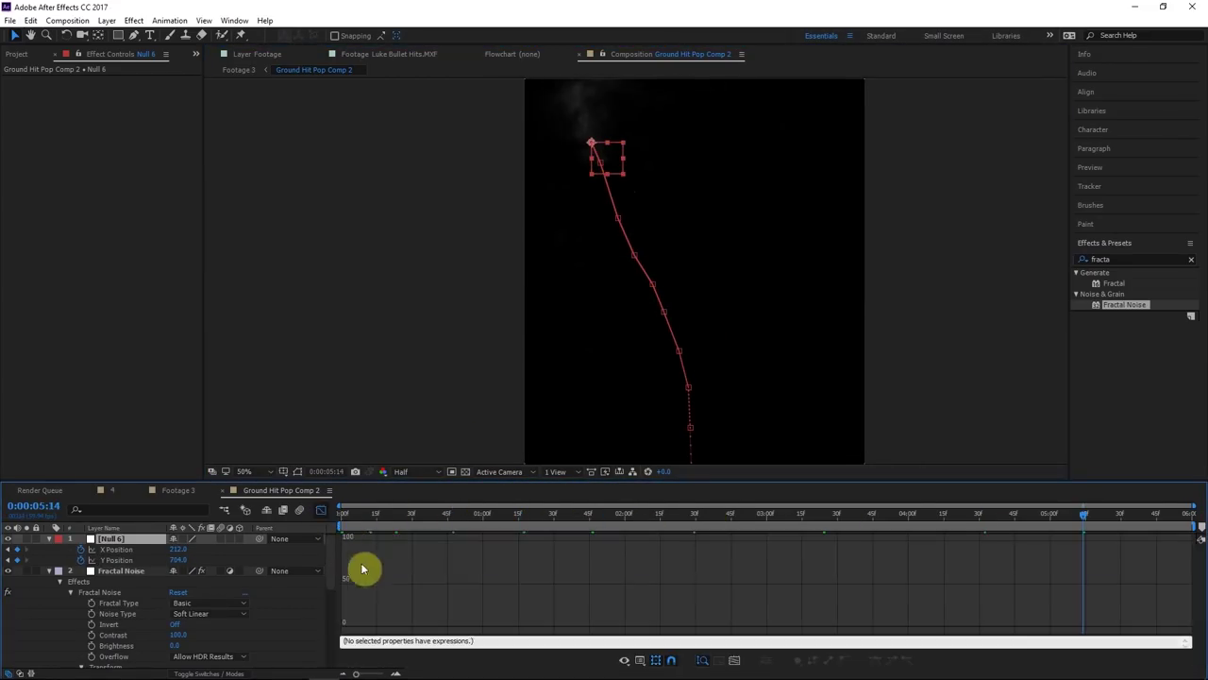
pyautogui.click(132, 552)
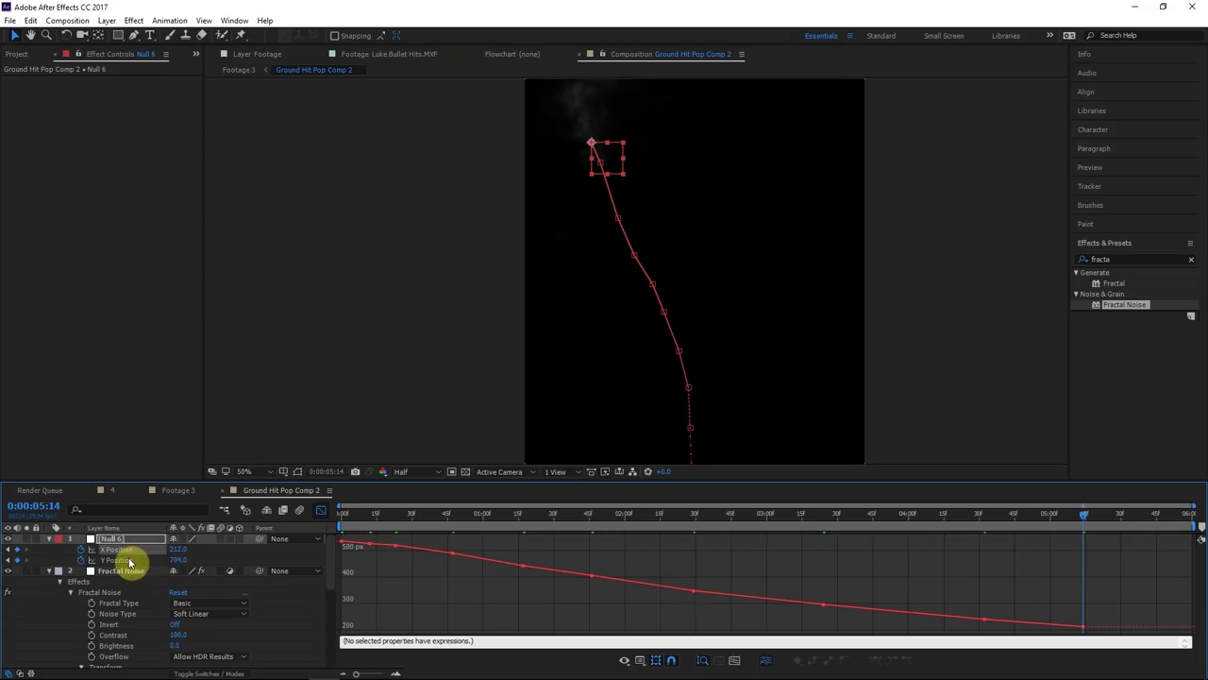
pyautogui.keyDown('shift'); pyautogui.click(117, 560); pyautogui.keyUp('shift')
pyautogui.moveTo(366, 518); pyautogui.dragTo(405, 581)
pyautogui.moveTo(501, 552); pyautogui.dragTo(887, 630)
pyautogui.press('Delete')
pyautogui.moveTo(1022, 581); pyautogui.dragTo(959, 654)
pyautogui.press('Delete')
# Smooth the remaining position keyframes to Auto Bezier, shape the Y curve into a fast start that slows down, and preview the motion
pyautogui.moveTo(491, 552); pyautogui.dragTo(427, 627)
pyautogui.click(848, 660)
pyautogui.moveTo(415, 560); pyautogui.dragTo(375, 566)
pyautogui.moveTo(477, 605); pyautogui.dragTo(418, 636)
pyautogui.click(341, 541)
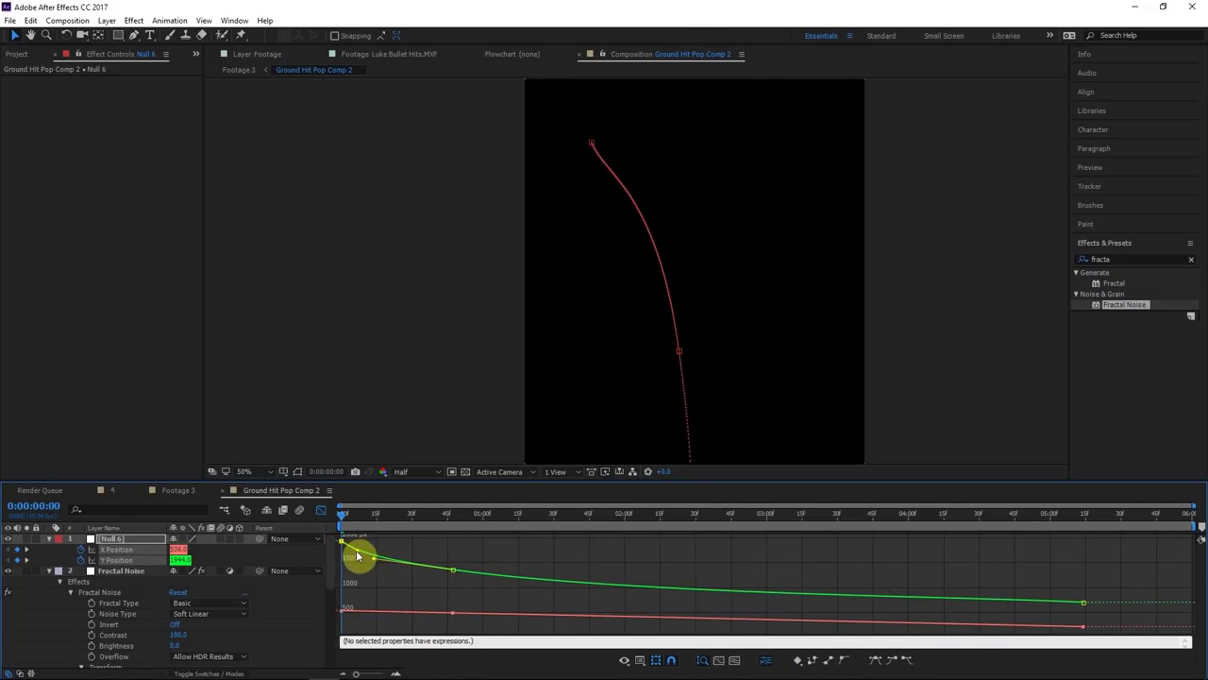
pyautogui.moveTo(356, 554); pyautogui.dragTo(448, 538)
pyautogui.press('space')
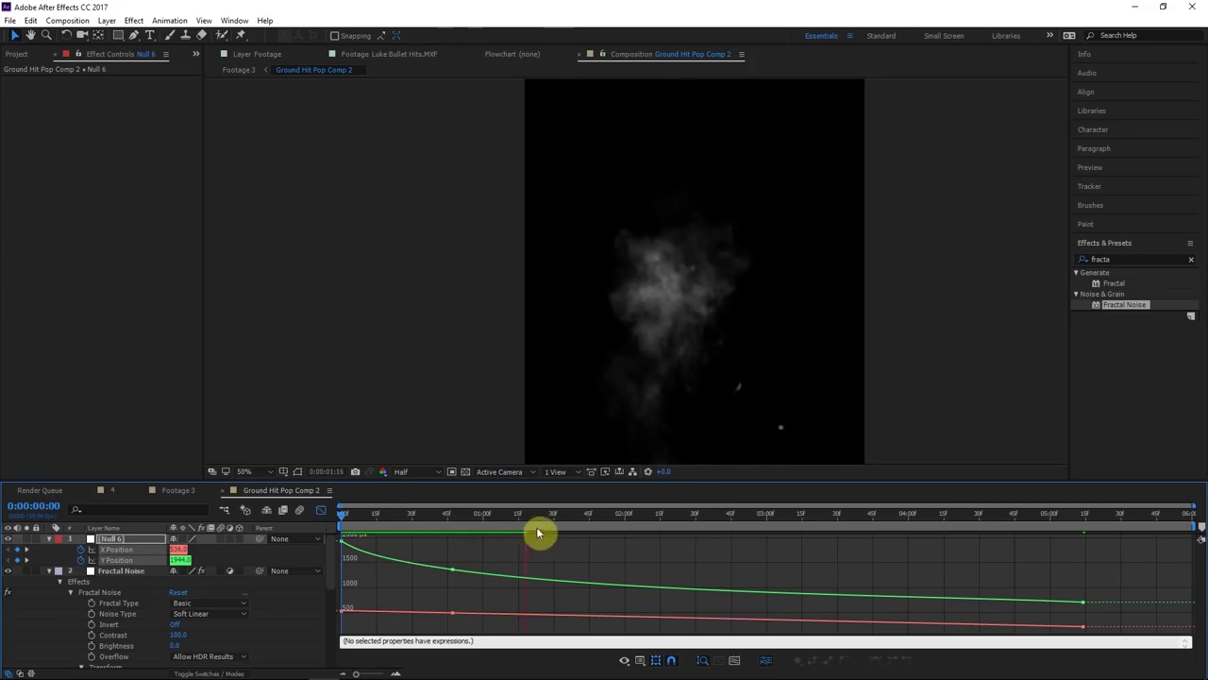
# Keyframe the Fractal Noise Evolution from 0° at 0:00:00:00 to 1x+105° at 0:00:05:10
pyautogui.click(114, 574)
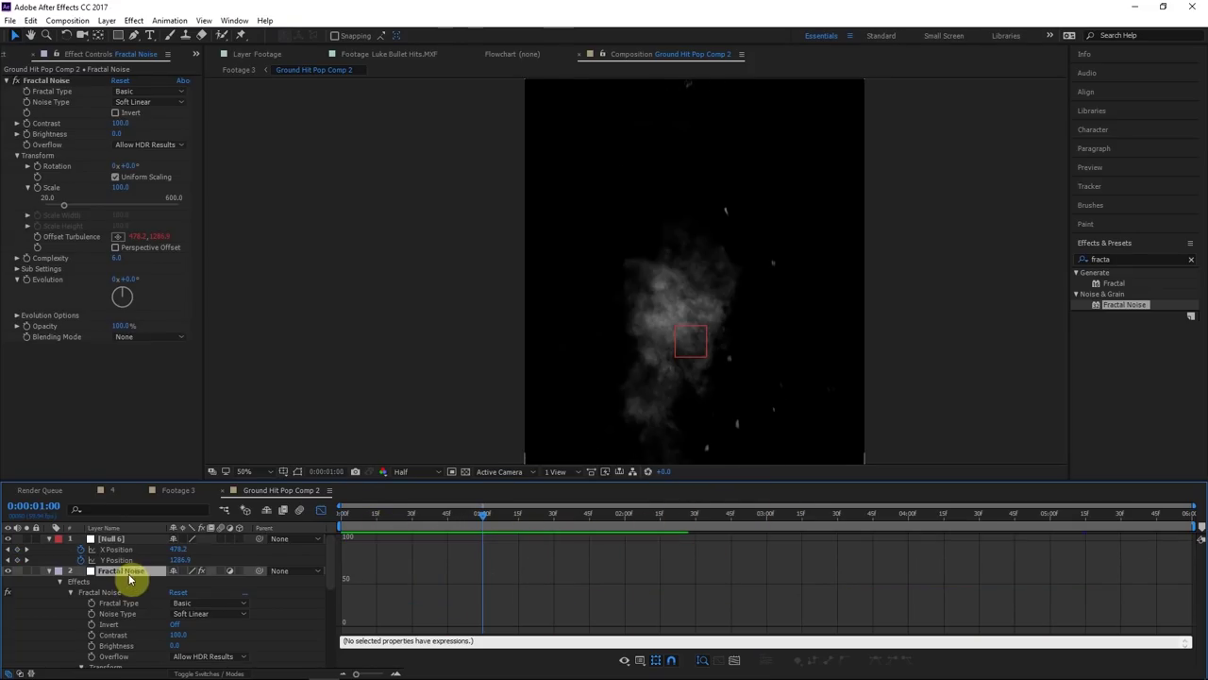
pyautogui.click(72, 305)
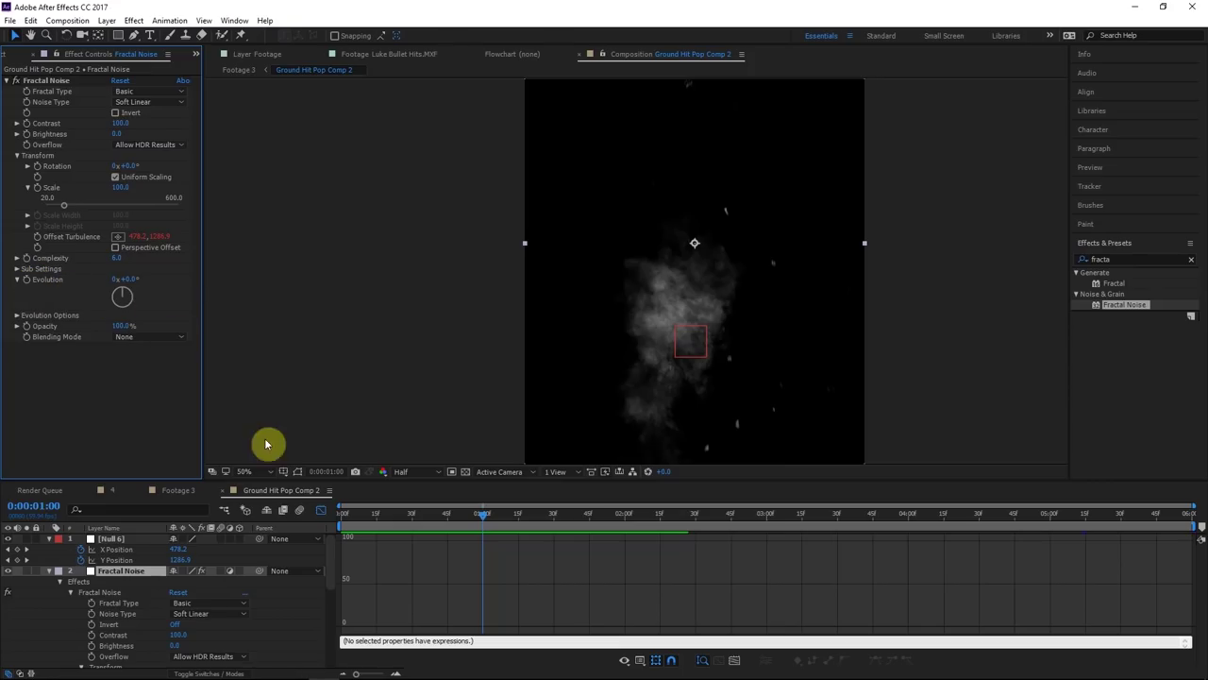
pyautogui.click(313, 508)
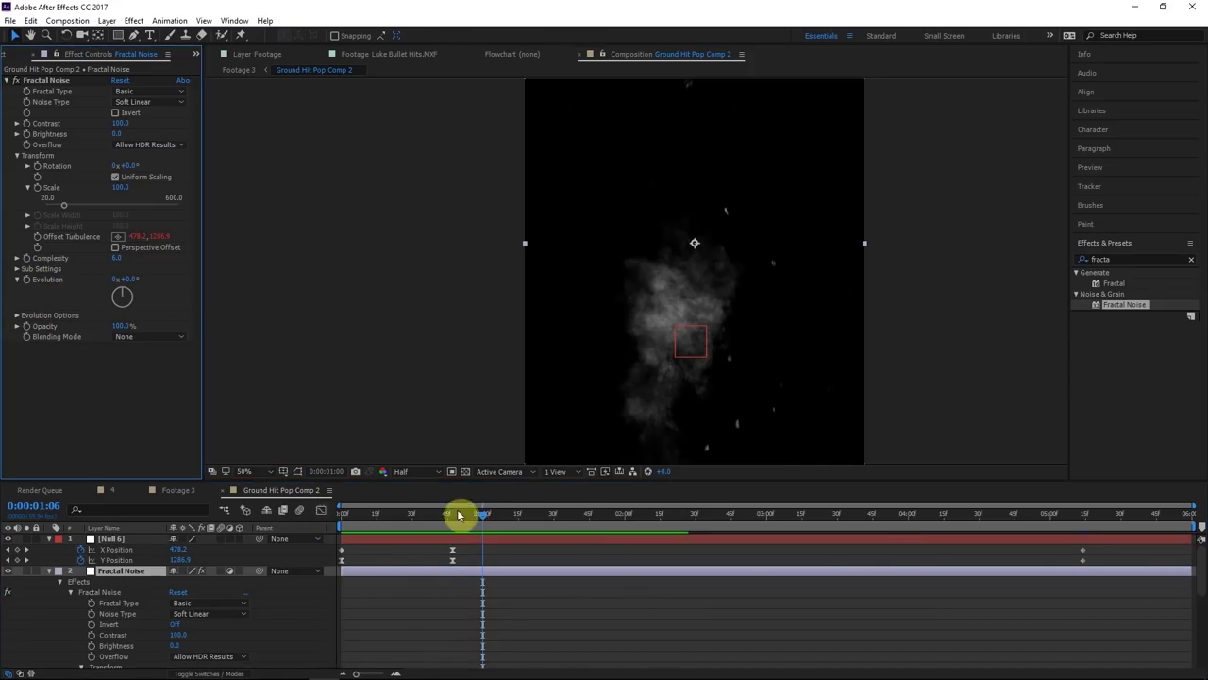
pyautogui.moveTo(463, 513); pyautogui.dragTo(192, 466)
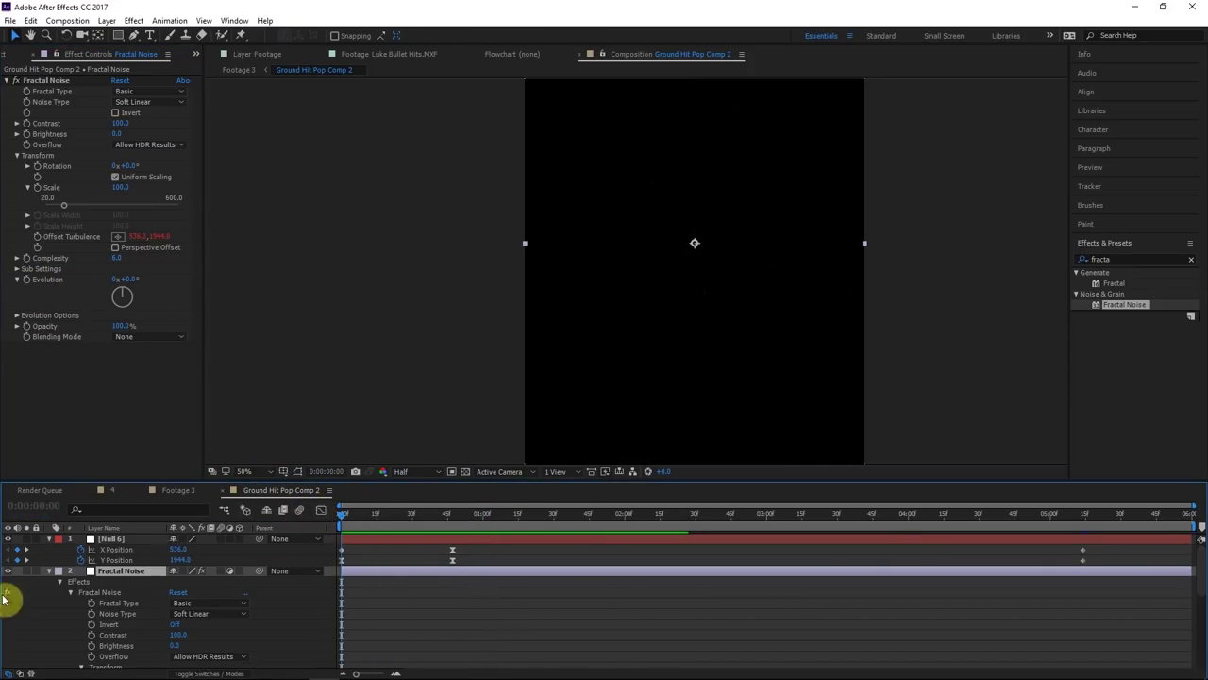
pyautogui.click(52, 571)
pyautogui.click(31, 288)
pyautogui.moveTo(621, 514); pyautogui.dragTo(1073, 514)
pyautogui.moveTo(131, 280); pyautogui.dragTo(438, 293)
# Shape the Evolution curve in the Graph Editor so it rises quickly at the start and eases into the last keyframe
pyautogui.click(324, 510)
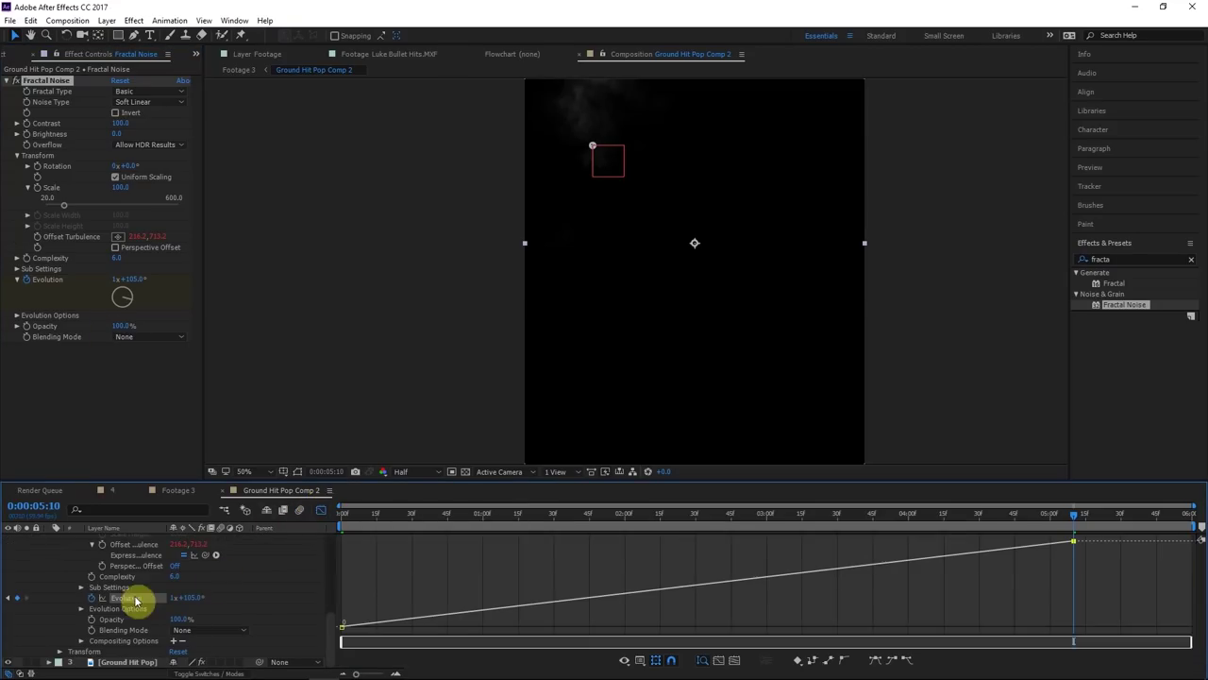
pyautogui.moveTo(466, 613); pyautogui.dragTo(522, 556)
pyautogui.click(630, 554)
pyautogui.moveTo(419, 606); pyautogui.dragTo(424, 605)
pyautogui.hotkey('ctrl', 'z')
pyautogui.click(1073, 541)
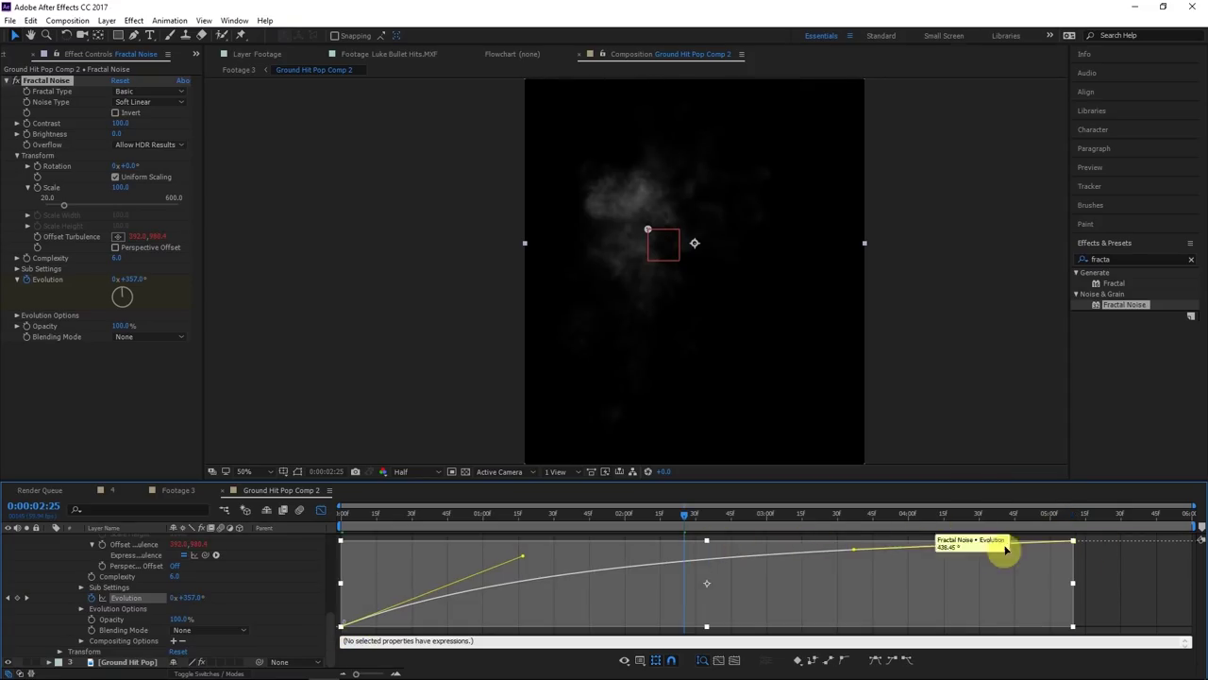
pyautogui.click(1123, 566)
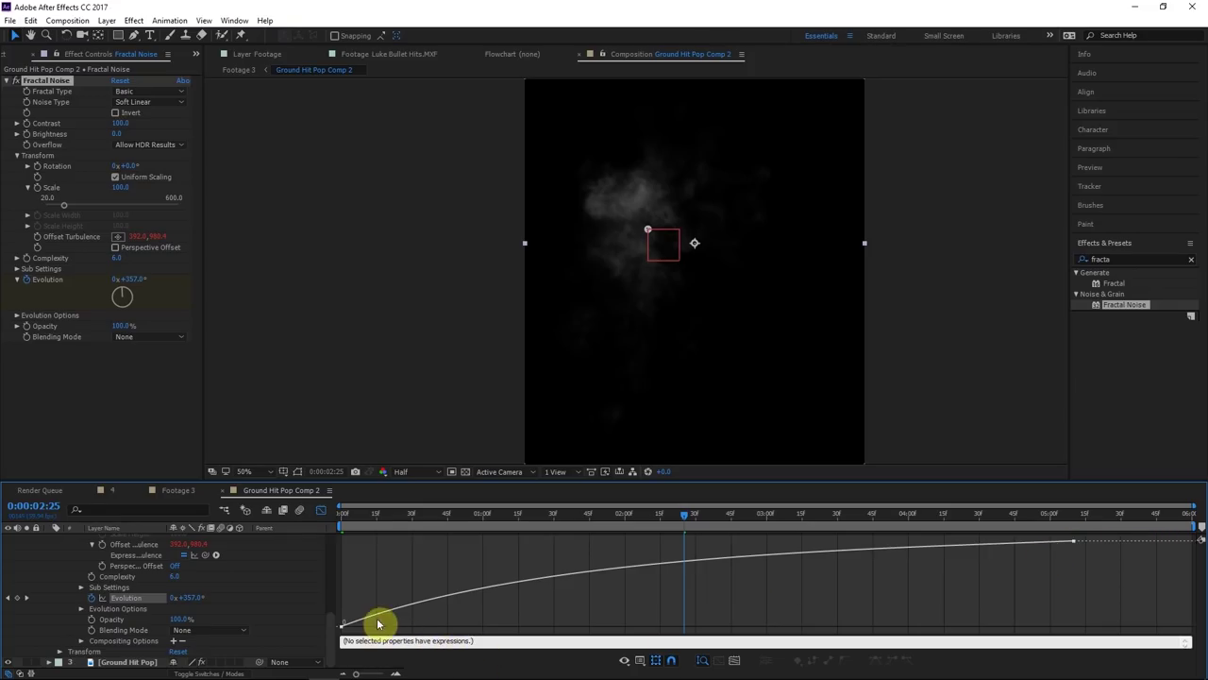
# Select both Evolution keyframes and stretch the curve upward to speed up the evolution, checking the noise around 0:00:01:15
pyautogui.moveTo(1095, 536); pyautogui.dragTo(240, 668)
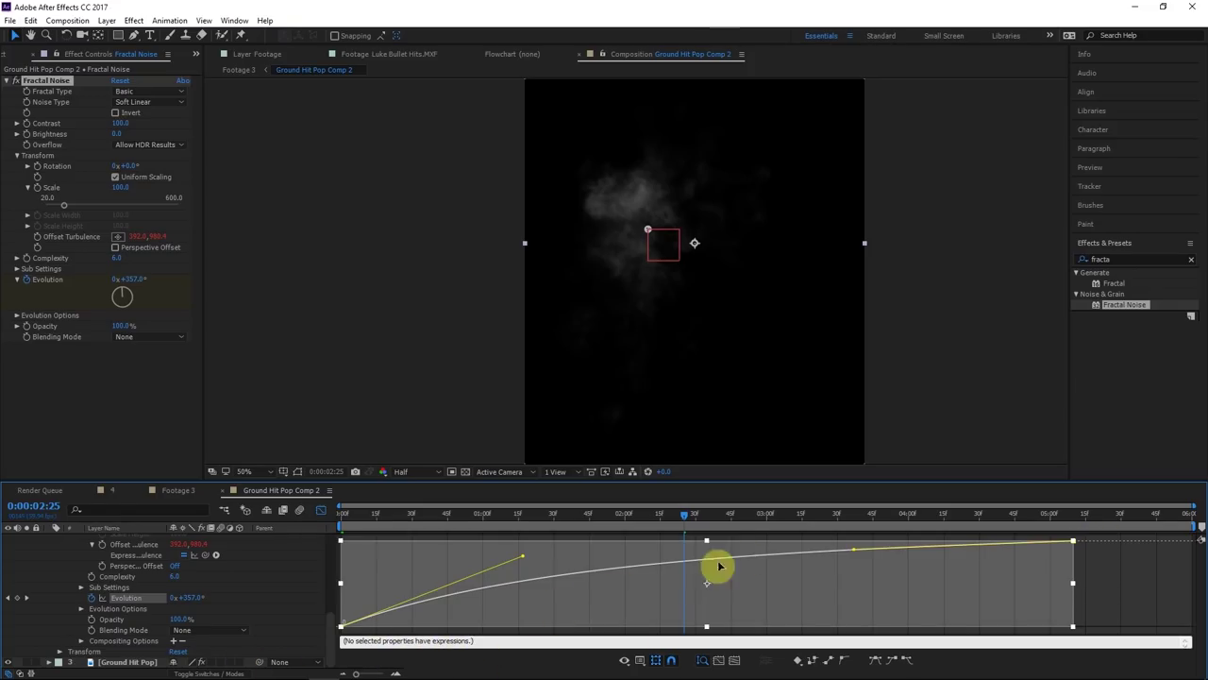
pyautogui.moveTo(708, 539); pyautogui.dragTo(518, 517)
pyautogui.click(858, 521)
# Raise the Fractal Noise Scale to about 265 and the Complexity to 6.3
pyautogui.moveTo(63, 204); pyautogui.dragTo(133, 257)
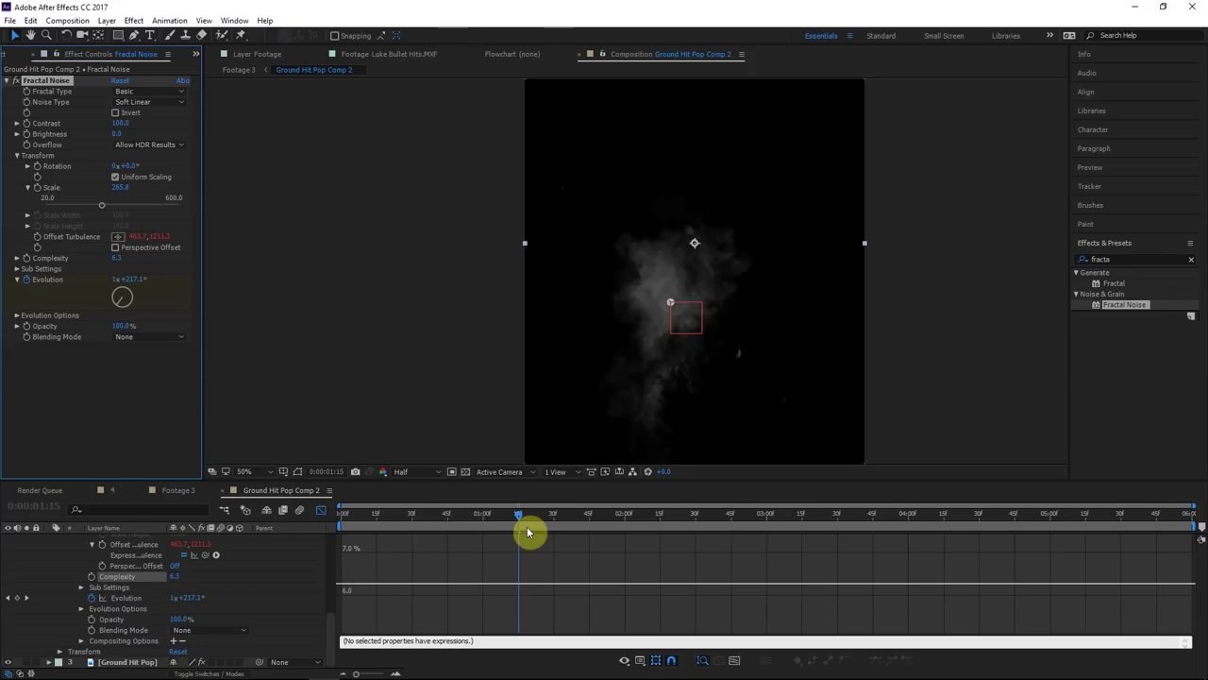
# Close the Graph Editor, collapse the Fractal Noise layer's properties and set its layer Opacity to 50%
pyautogui.moveTo(520, 516); pyautogui.dragTo(453, 517)
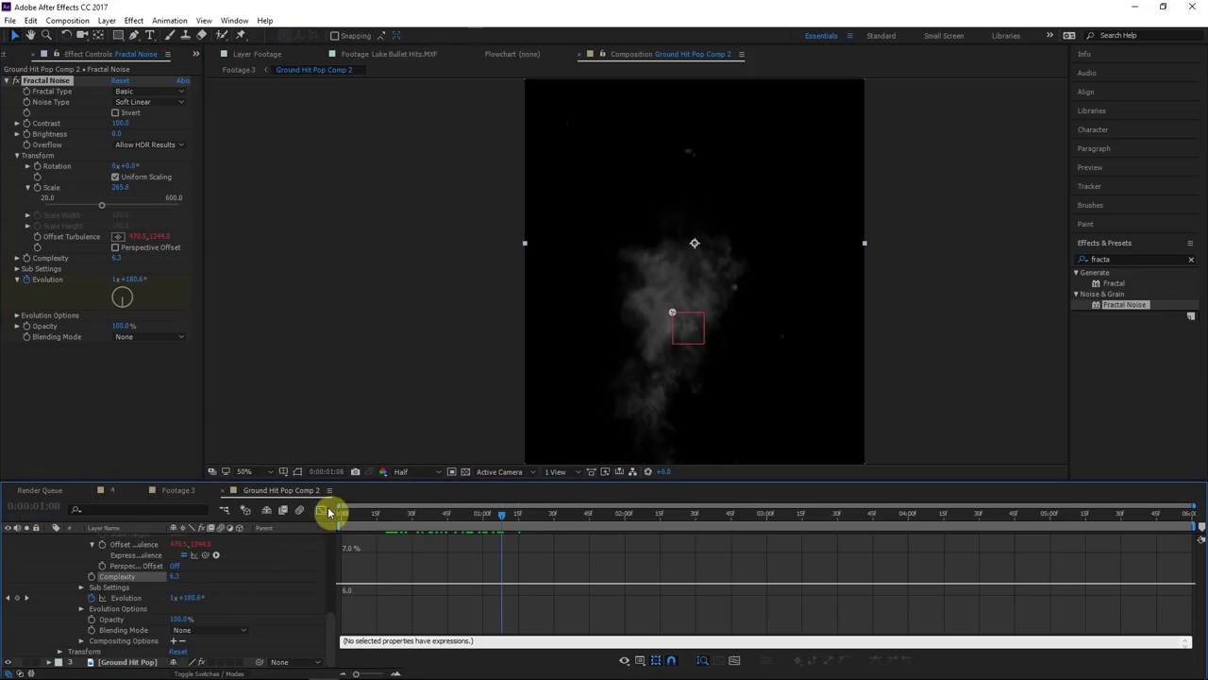
pyautogui.click(322, 509)
pyautogui.click(56, 572)
pyautogui.click(50, 570)
pyautogui.click(115, 571)
pyautogui.press('t')
pyautogui.click(177, 584)
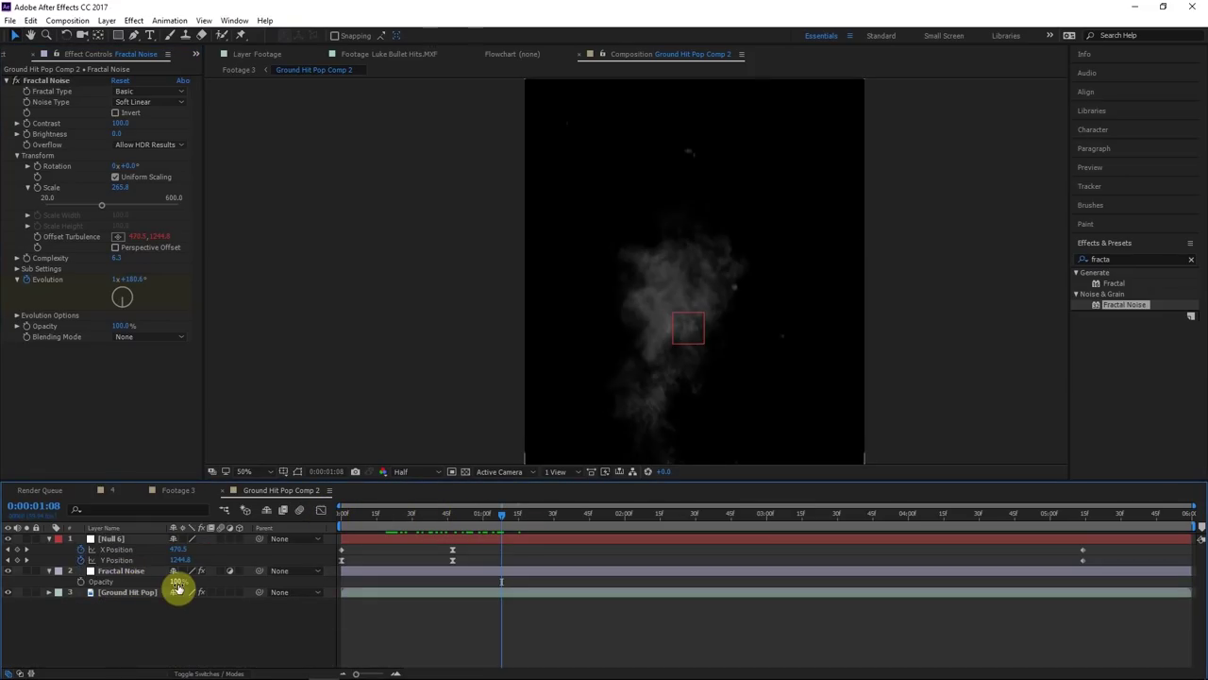
pyautogui.write('50')
pyautogui.press('Return')
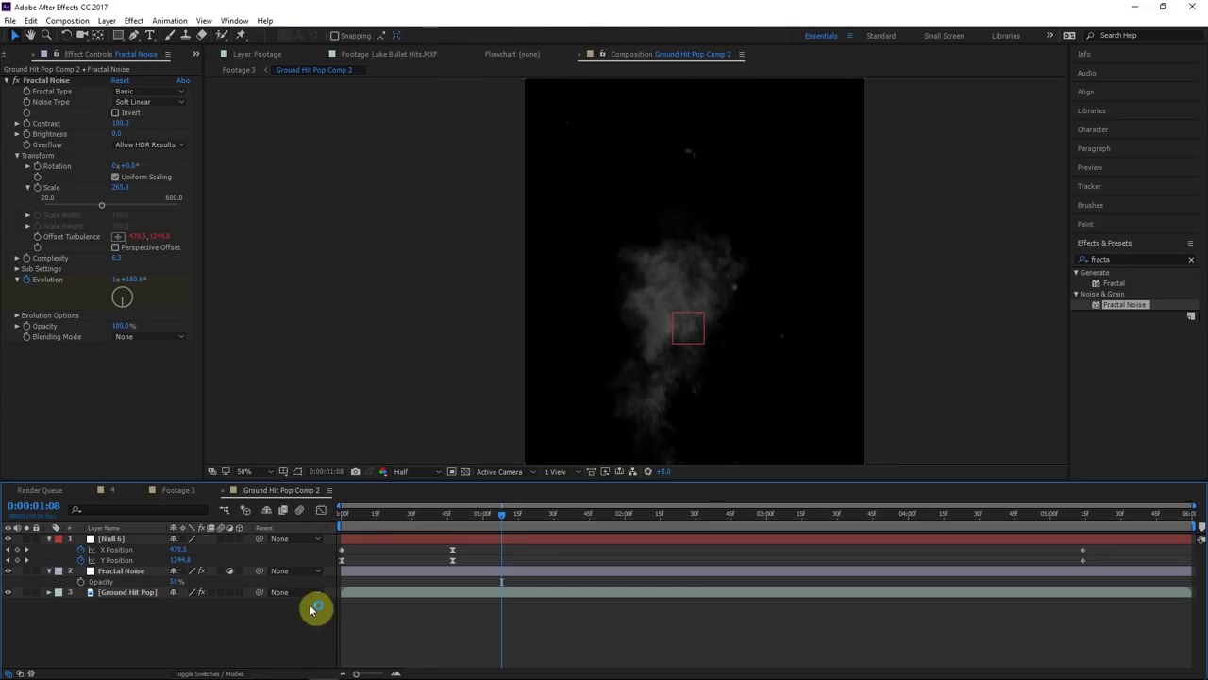
# Preview the softened noise in Ground Hit Pop Comp 2, and scrub through the ground hit in the Footage 3 composition
pyautogui.moveTo(488, 529); pyautogui.dragTo(433, 538)
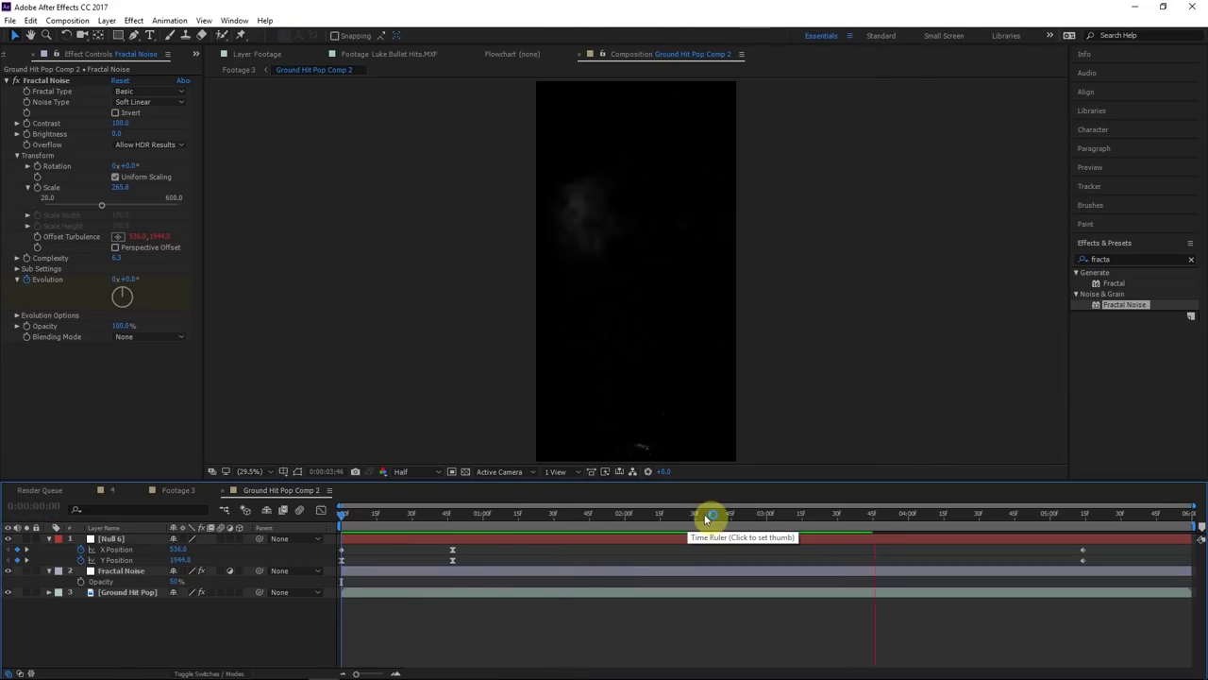
pyautogui.moveTo(688, 515); pyautogui.dragTo(3, 514)
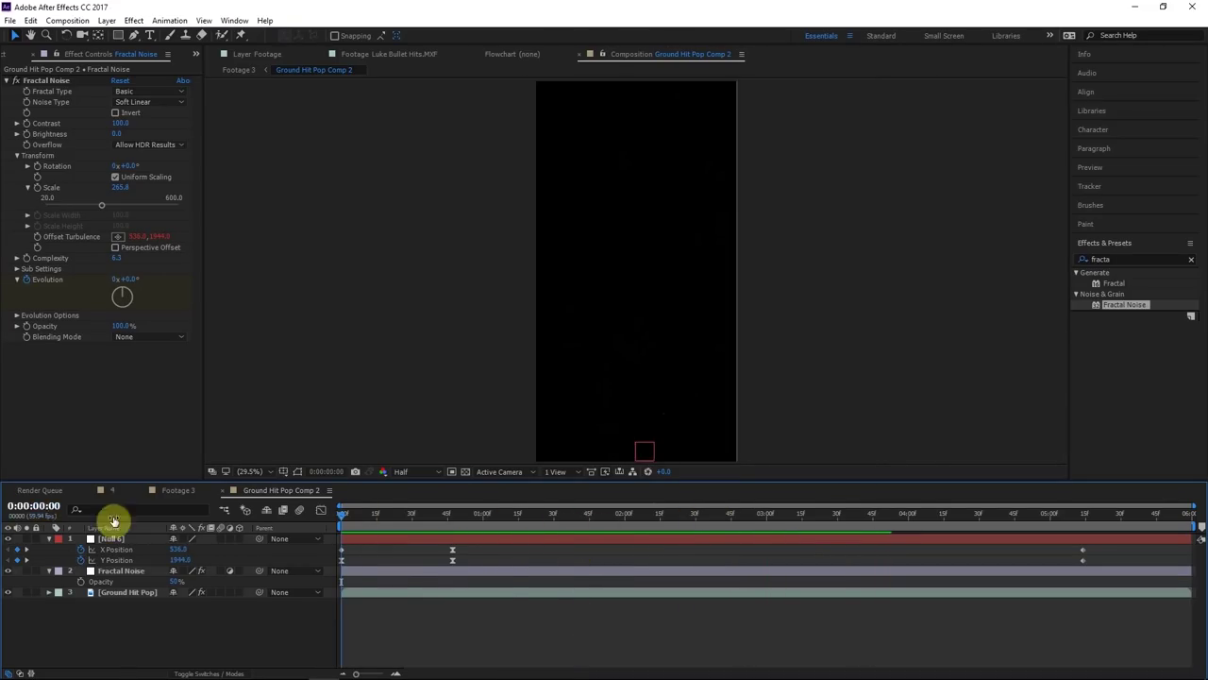
pyautogui.press('space')
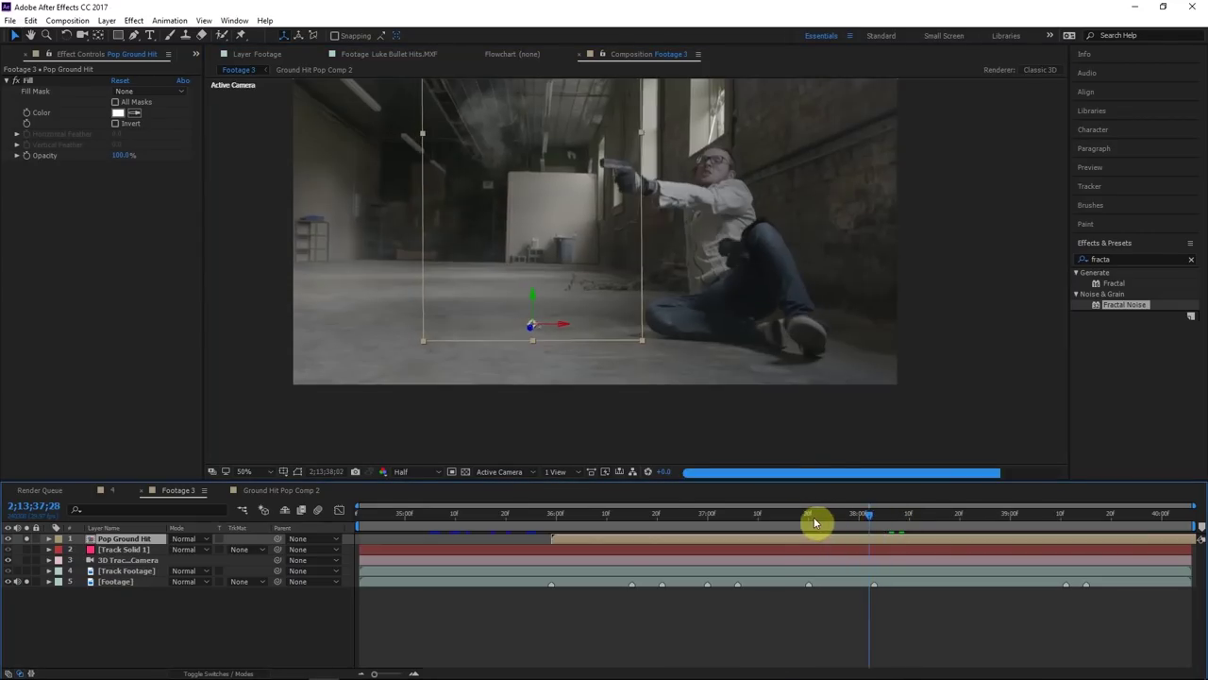
pyautogui.click(783, 515)
pyautogui.moveTo(607, 506); pyautogui.dragTo(884, 497)
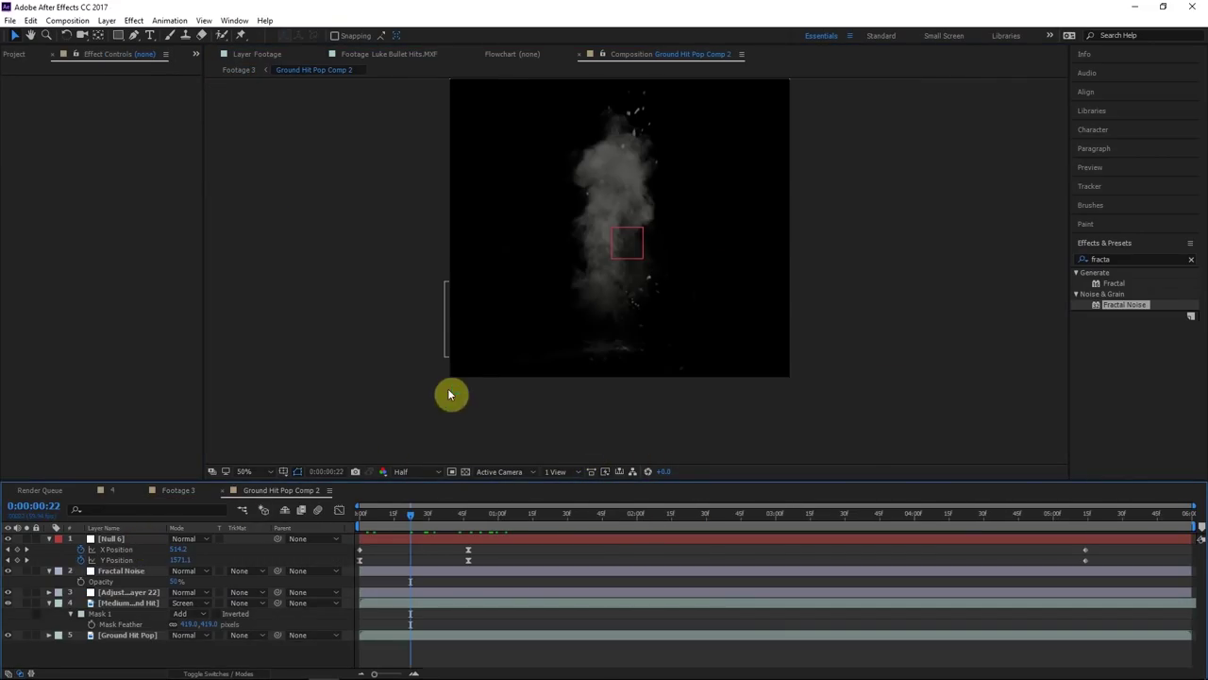
# Check the layered ground hit against the footage in Footage 3 around 2;13;36;03, comparing it with the layers of Ground Hit Pop Comp 2
pyautogui.click(237, 72)
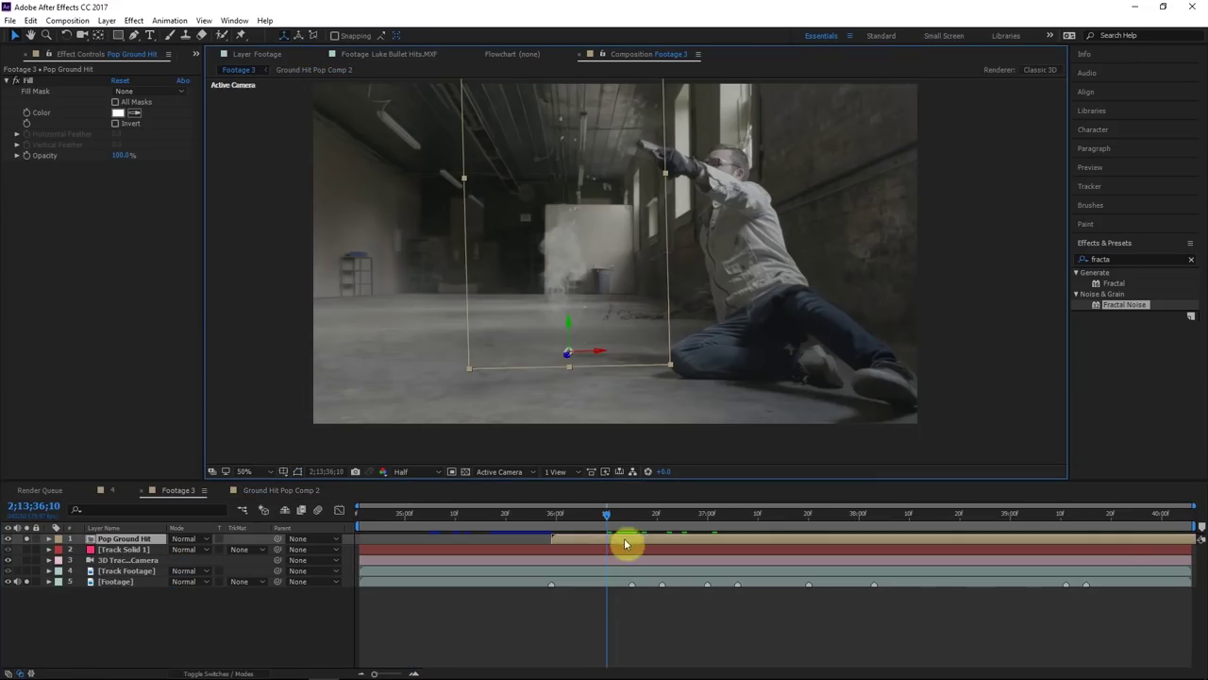
pyautogui.click(644, 622)
pyautogui.moveTo(612, 519); pyautogui.dragTo(587, 522)
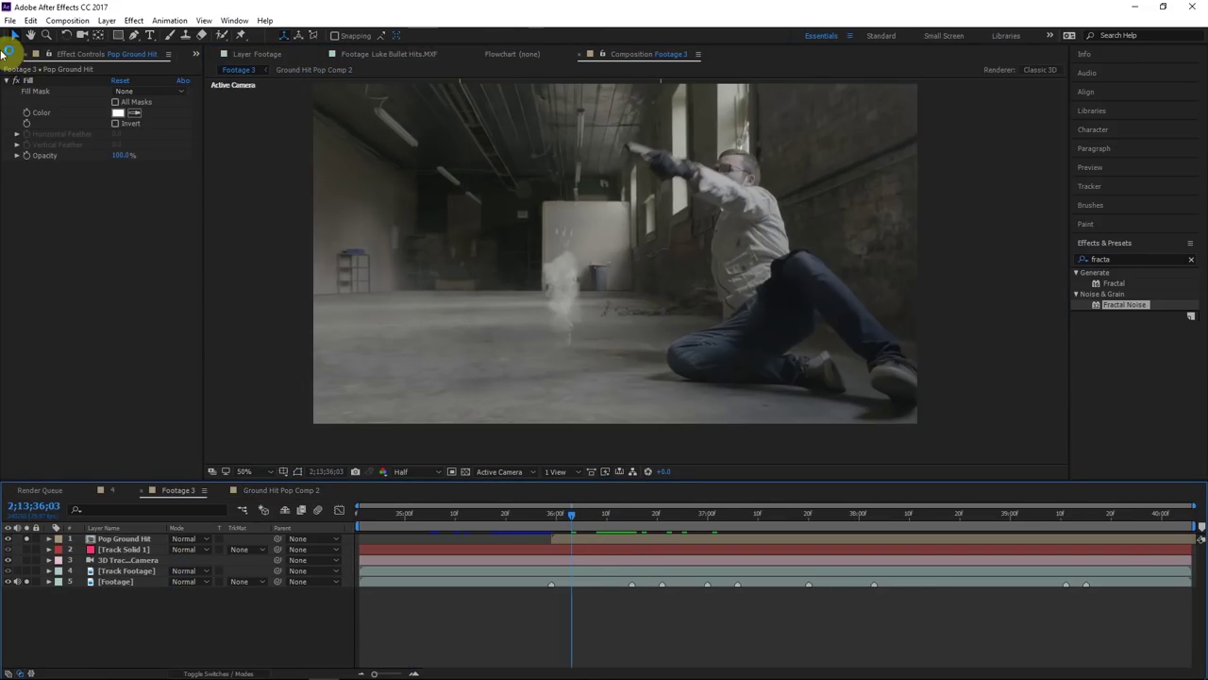
pyautogui.click(19, 54)
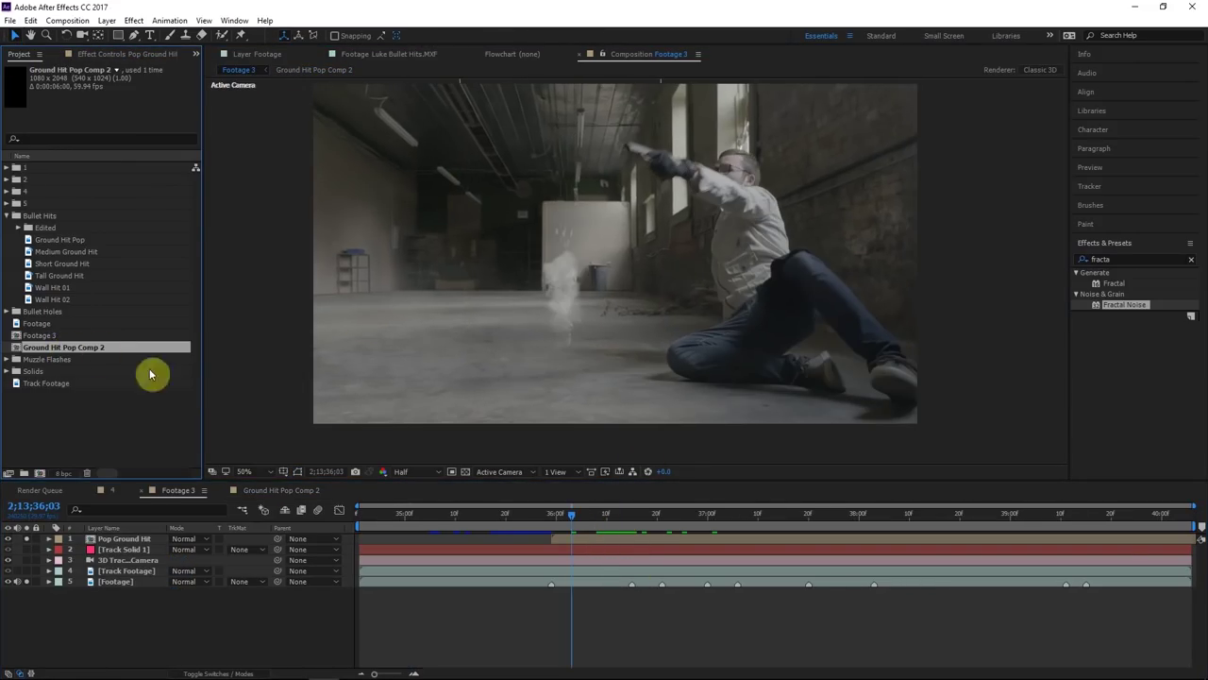
pyautogui.doubleClick(143, 537)
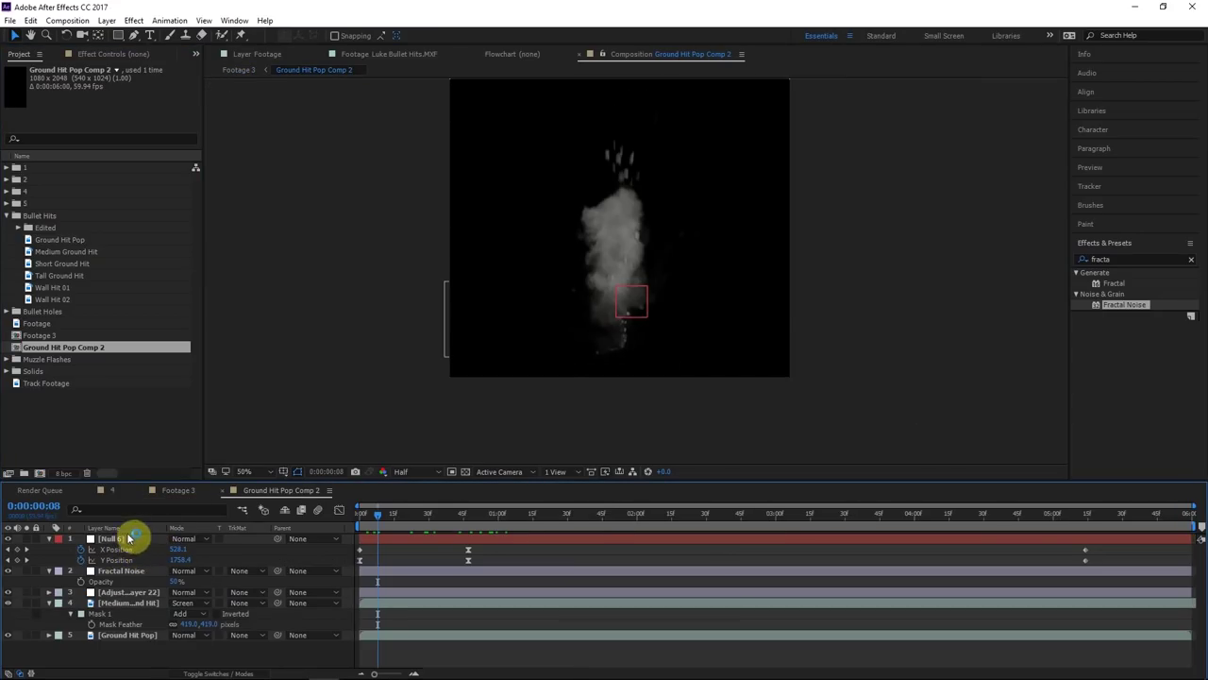
pyautogui.click(238, 70)
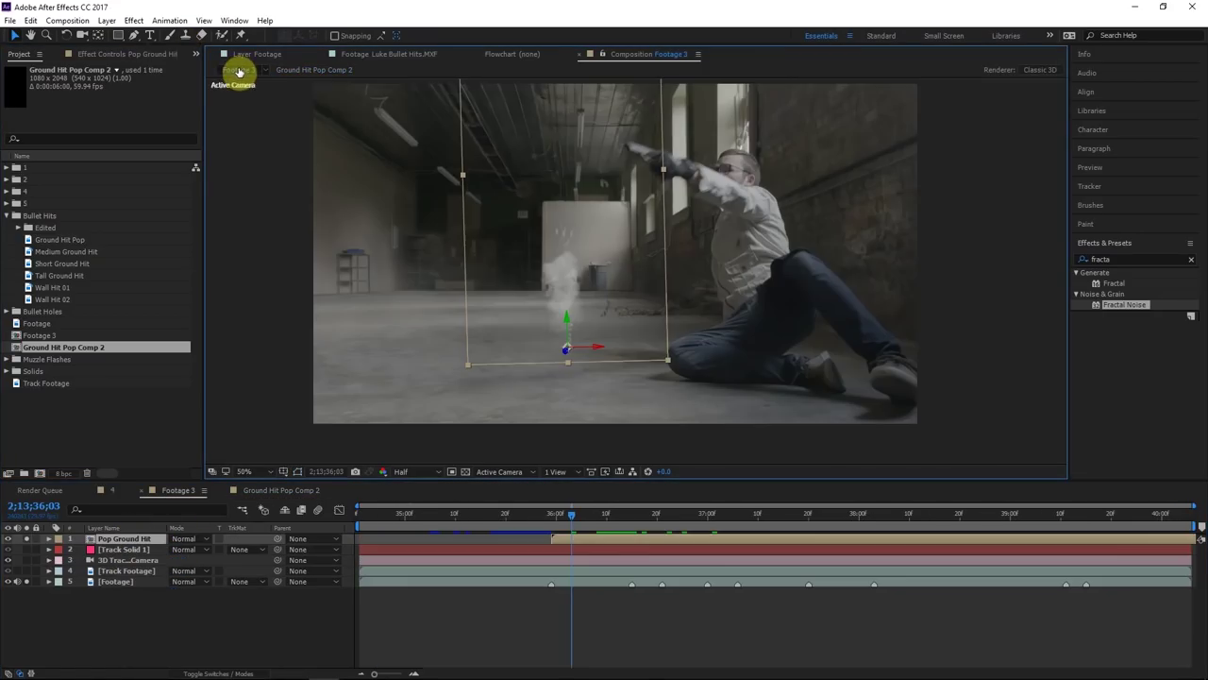
# Preview the Tall, Short and Medium Ground Hit source clips
pyautogui.doubleClick(61, 273)
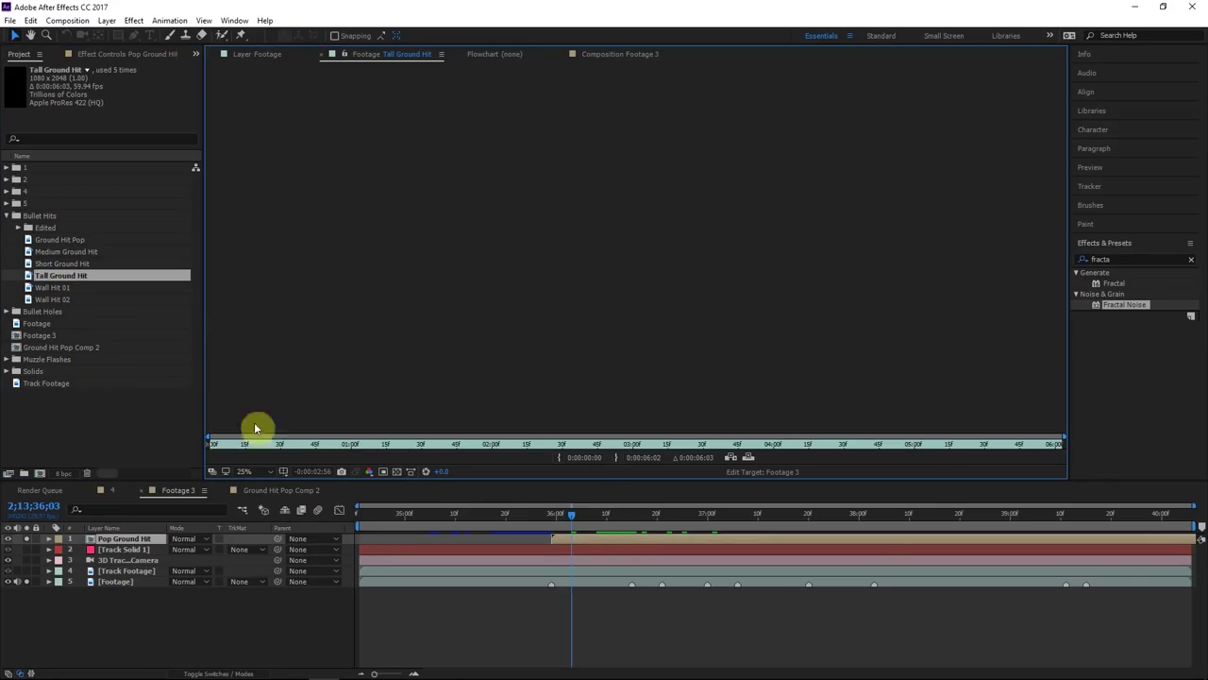
pyautogui.moveTo(550, 455); pyautogui.dragTo(554, 454)
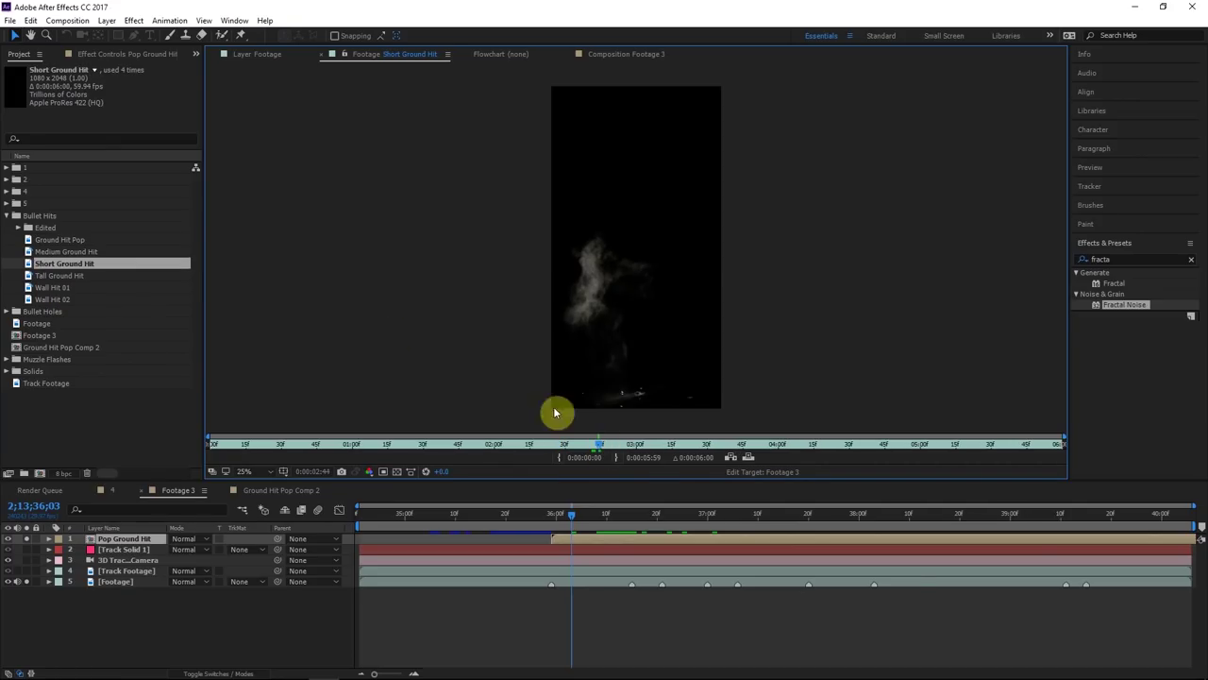
pyautogui.doubleClick(58, 253)
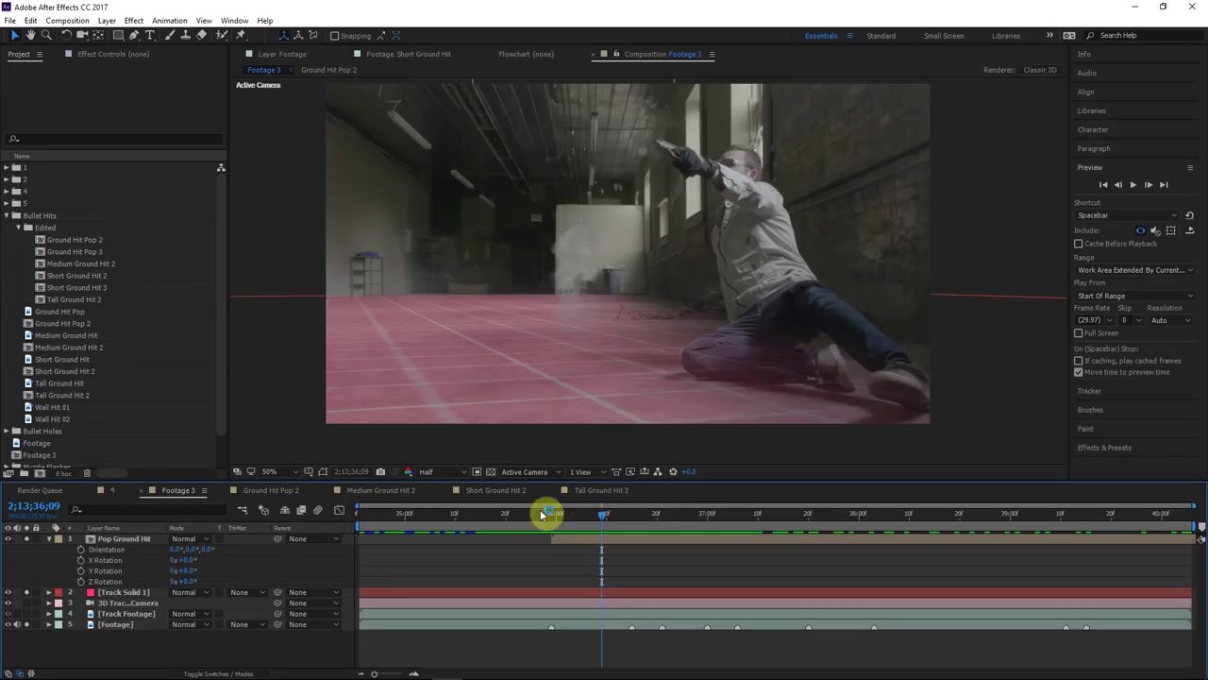
# Create a new composition from the Medium Ground Hit clip and view its smoke at 0:00:01:25
pyautogui.click(59, 336)
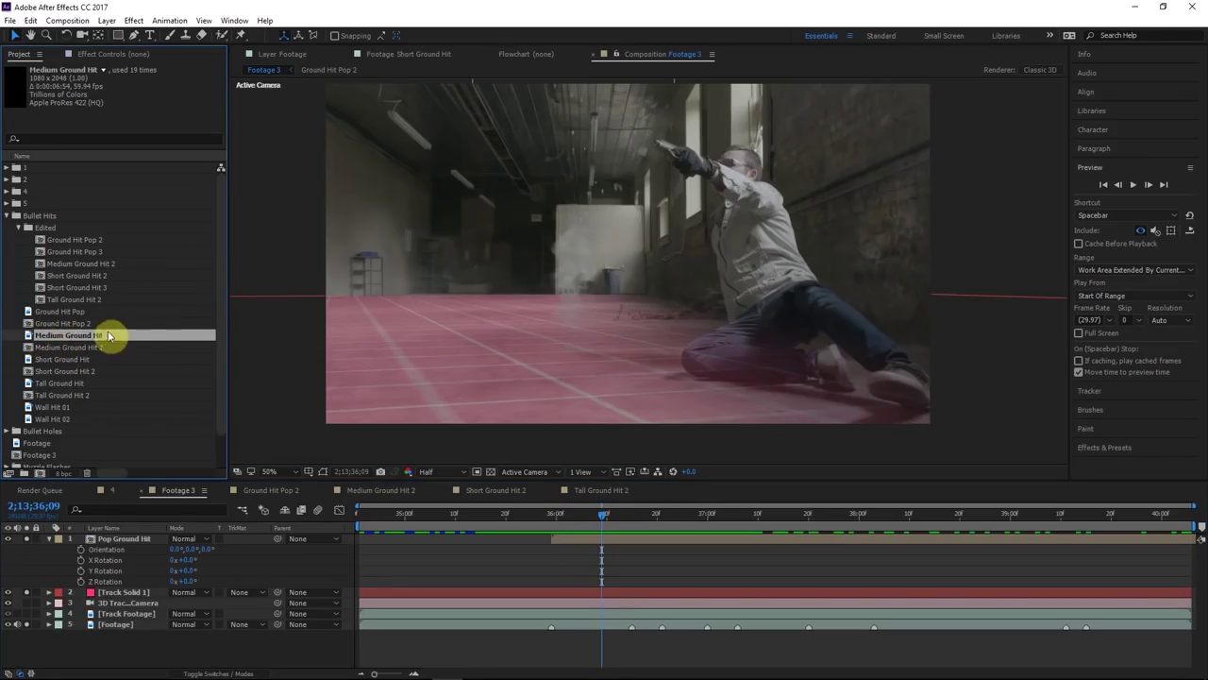
pyautogui.moveTo(68, 336); pyautogui.dragTo(40, 472)
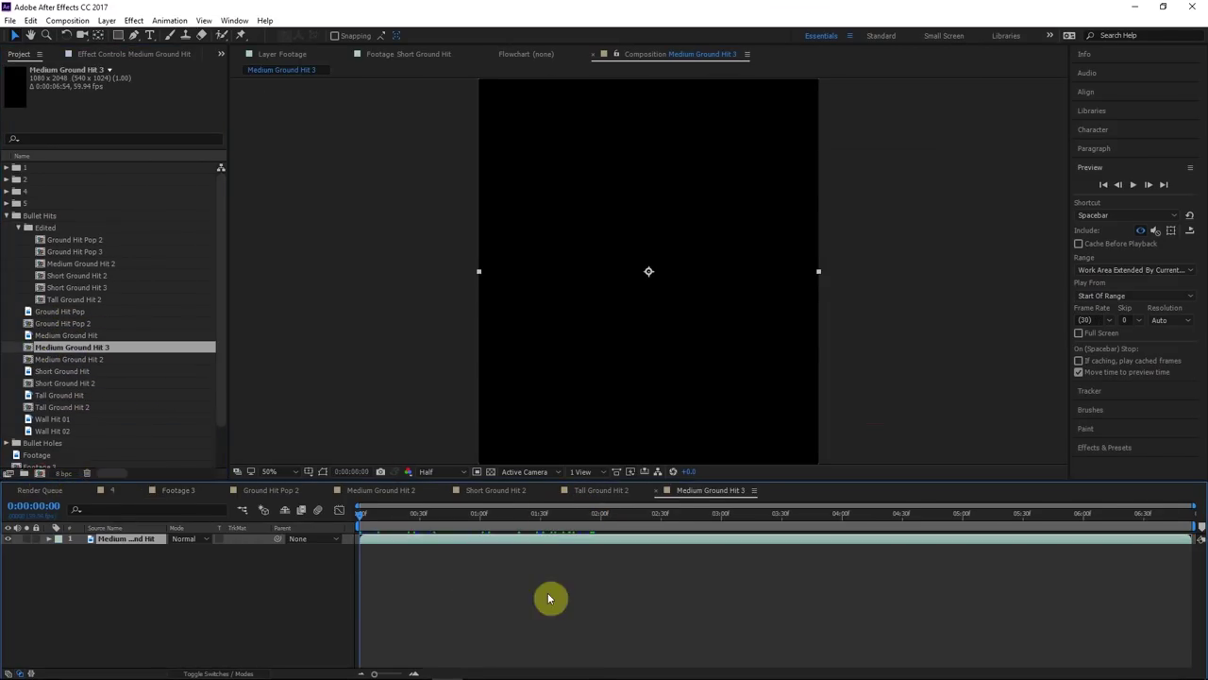
pyautogui.moveTo(454, 519); pyautogui.dragTo(532, 518)
pyautogui.scroll(-3, 660, 235)
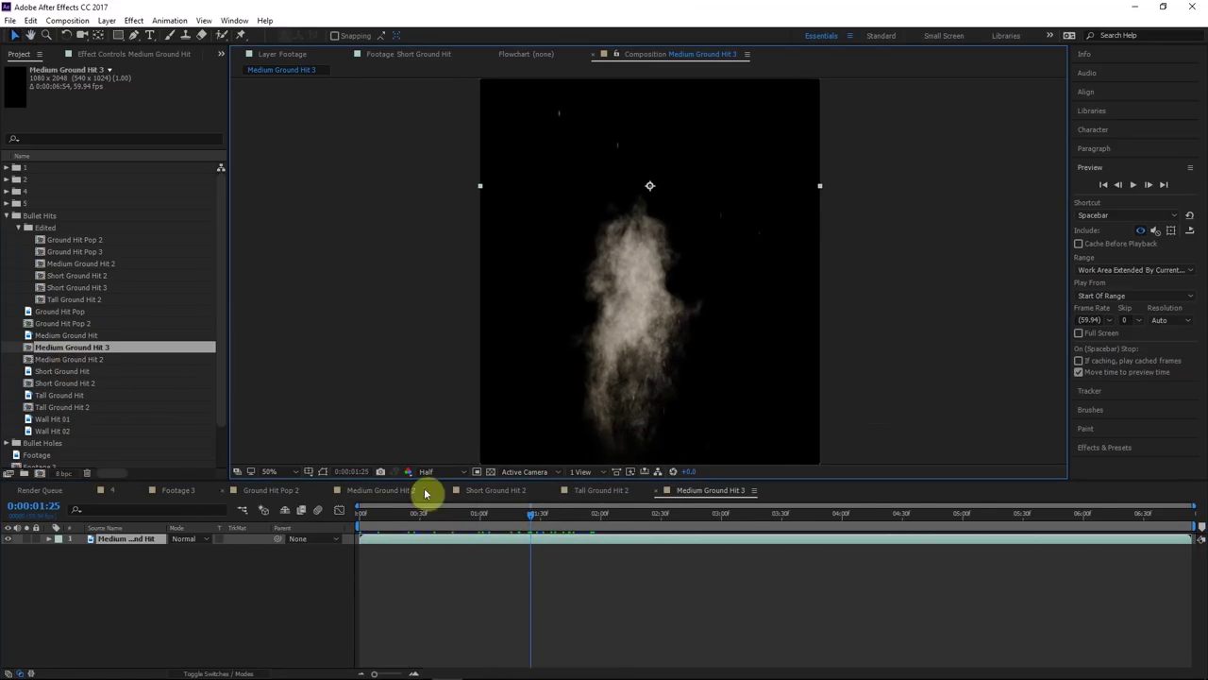
# Examine the Tall Ground Hit 2 composition, and return to Footage 3 at the second marker, 2;13;36;15
pyautogui.click(630, 490)
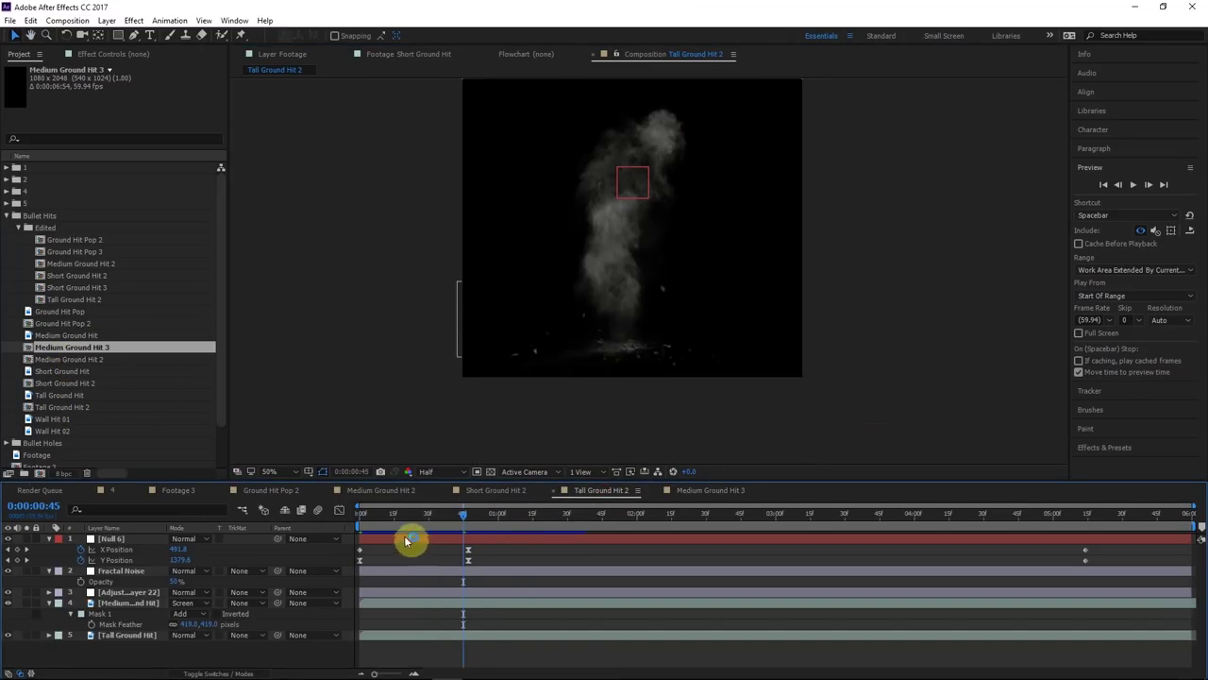
pyautogui.click(177, 490)
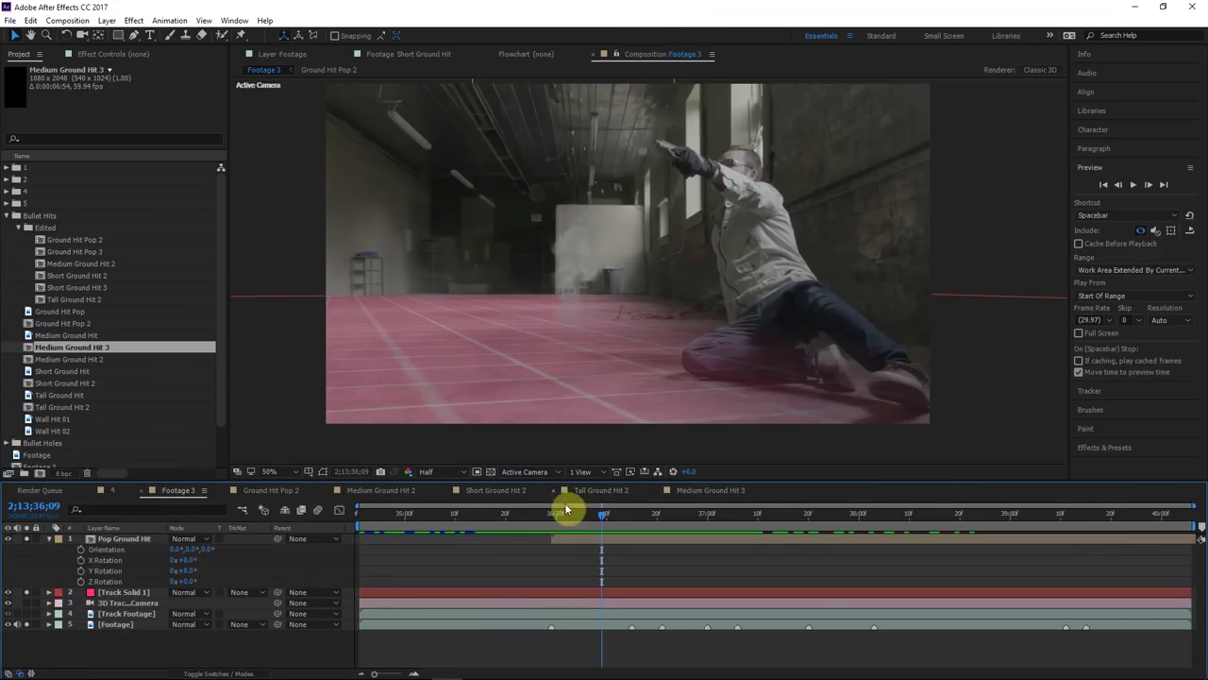
pyautogui.moveTo(628, 515)
pyautogui.mouseDown()
pyautogui.moveTo(602, 526)
pyautogui.moveTo(633, 515)
pyautogui.mouseUp()
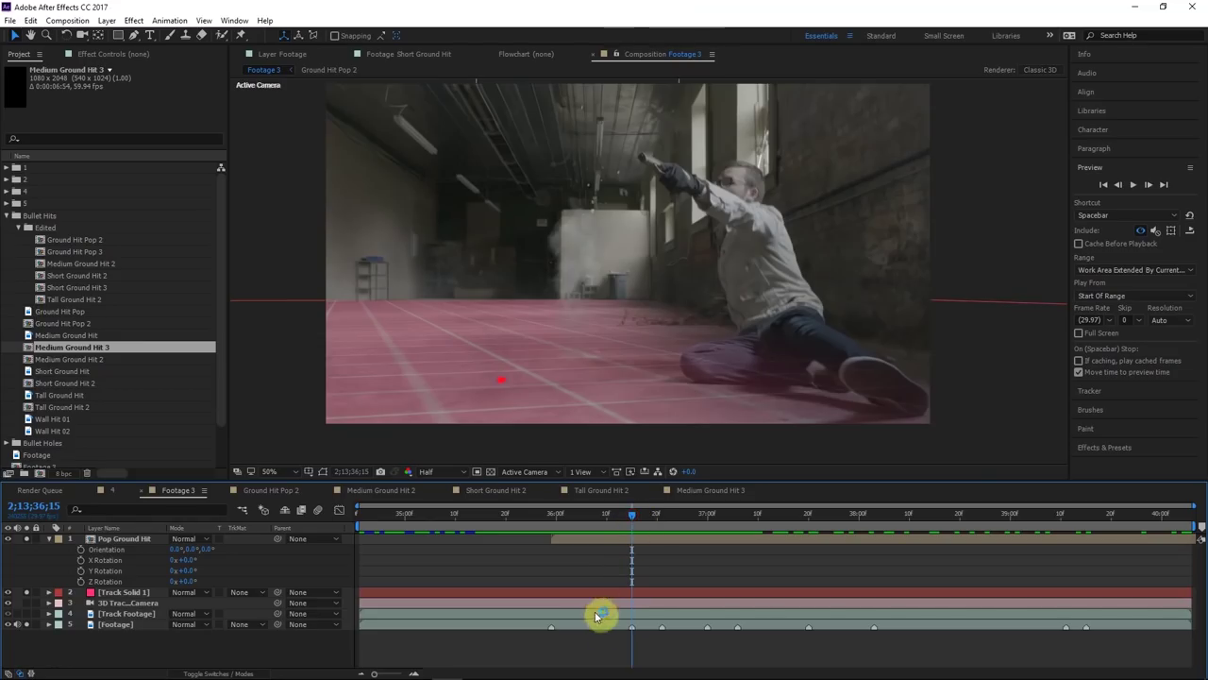
pyautogui.click(603, 626)
# Try to move the Pop Ground Hit layer toward the camera along its Z axis
pyautogui.click(132, 539)
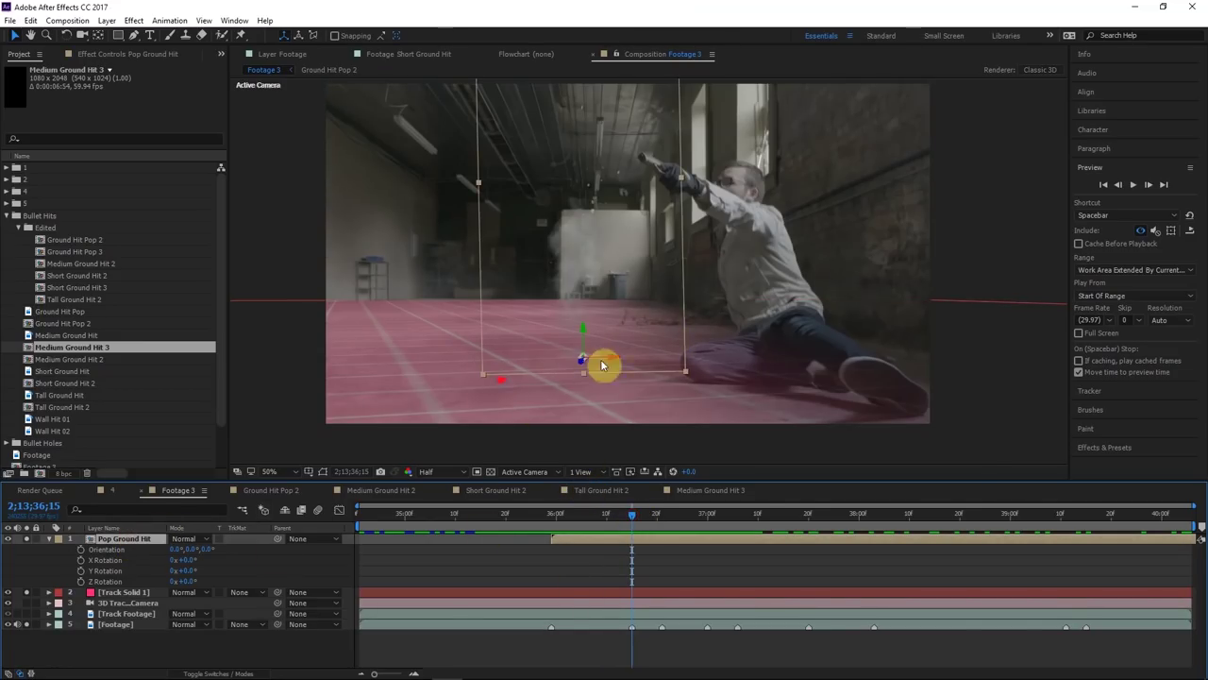
pyautogui.moveTo(582, 362); pyautogui.dragTo(574, 385)
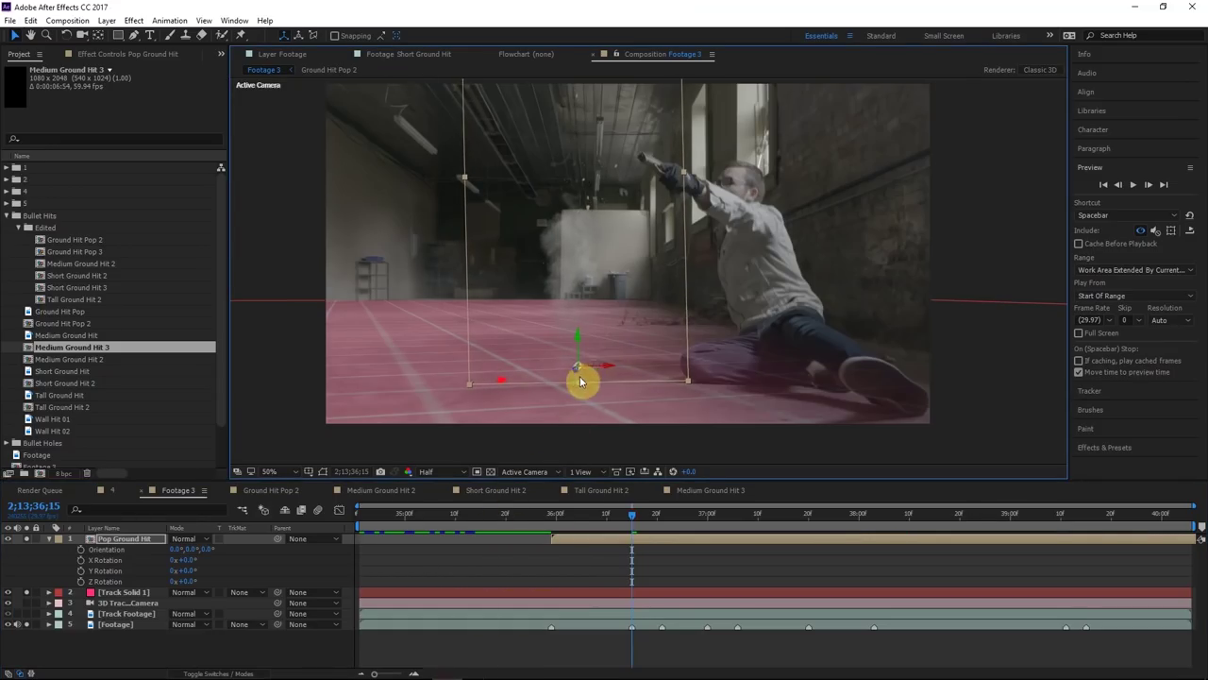
pyautogui.moveTo(578, 368); pyautogui.dragTo(585, 368)
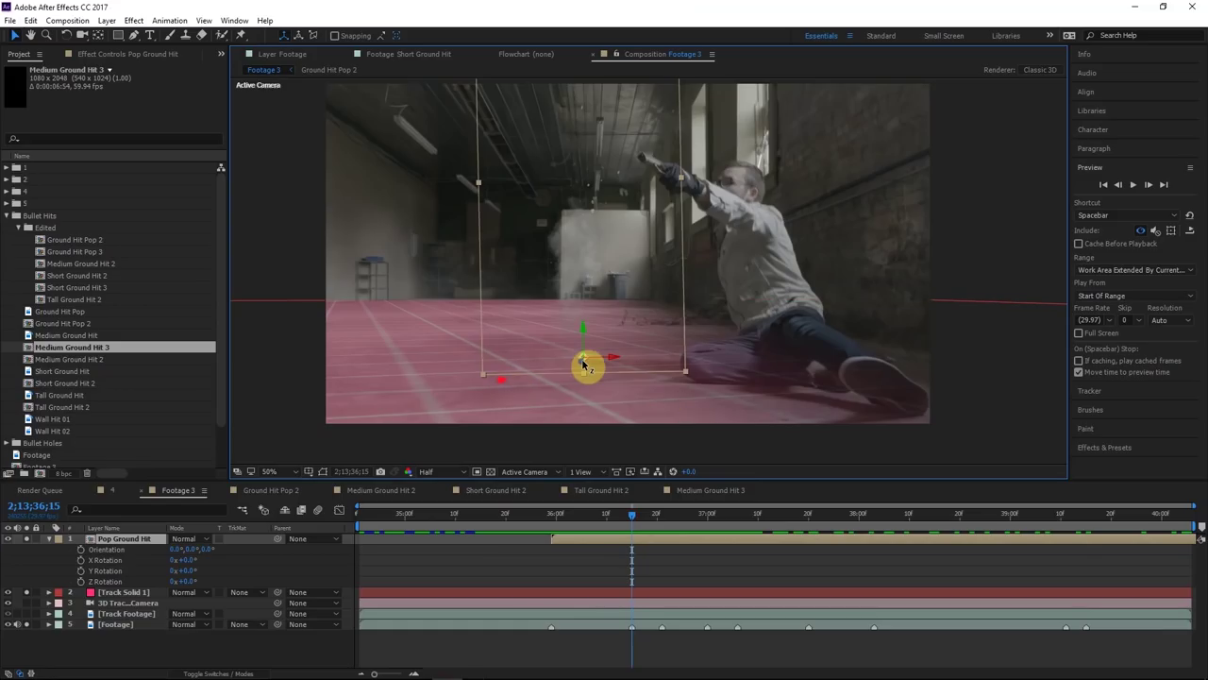
pyautogui.moveTo(582, 364); pyautogui.dragTo(222, 664)
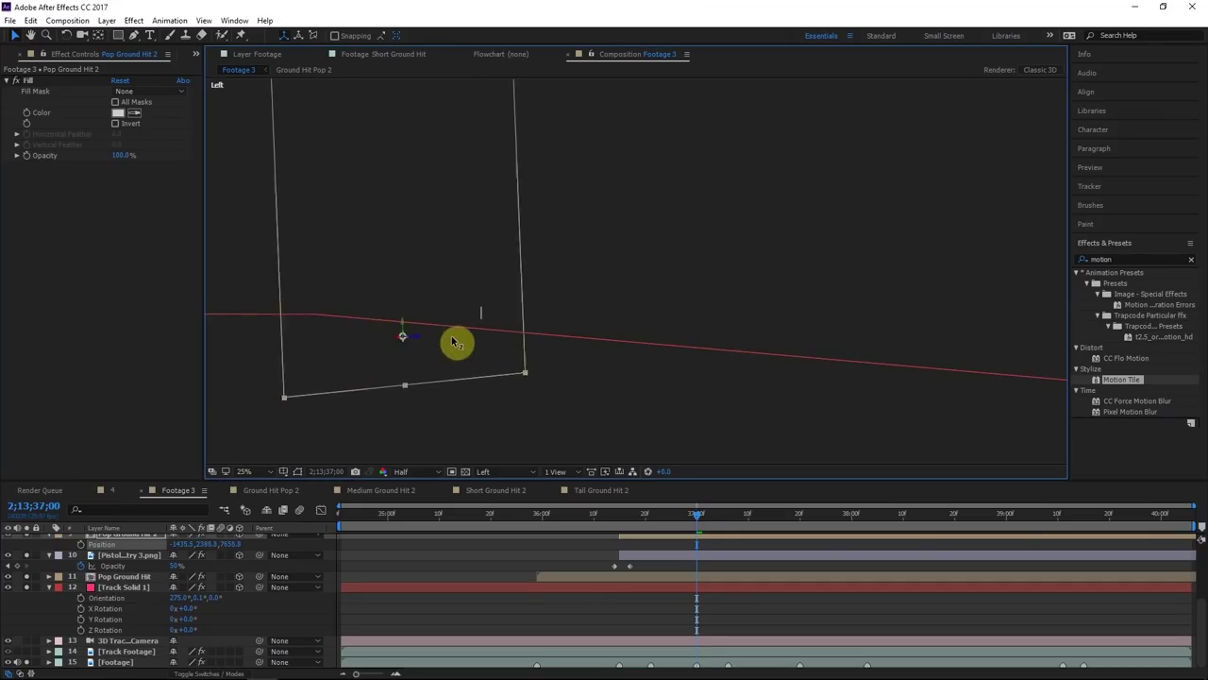
# Compare the ground hit layer's depth movement with the slope of the tracked floor plane in the Left view
pyautogui.moveTo(459, 341); pyautogui.dragTo(975, 266)
pyautogui.press(',')
pyautogui.moveTo(799, 300); pyautogui.dragTo(579, 292)
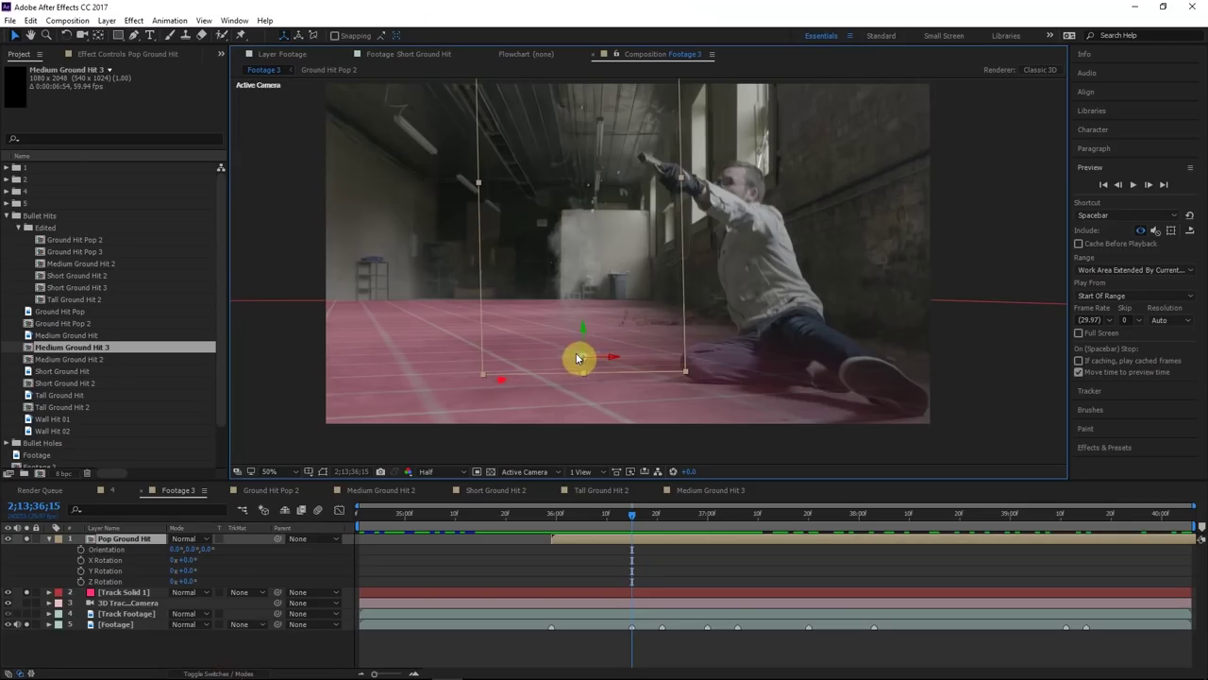
# Copy the Orientation of Track Solid 1 onto the Pop Ground Hit layer
pyautogui.click(122, 592)
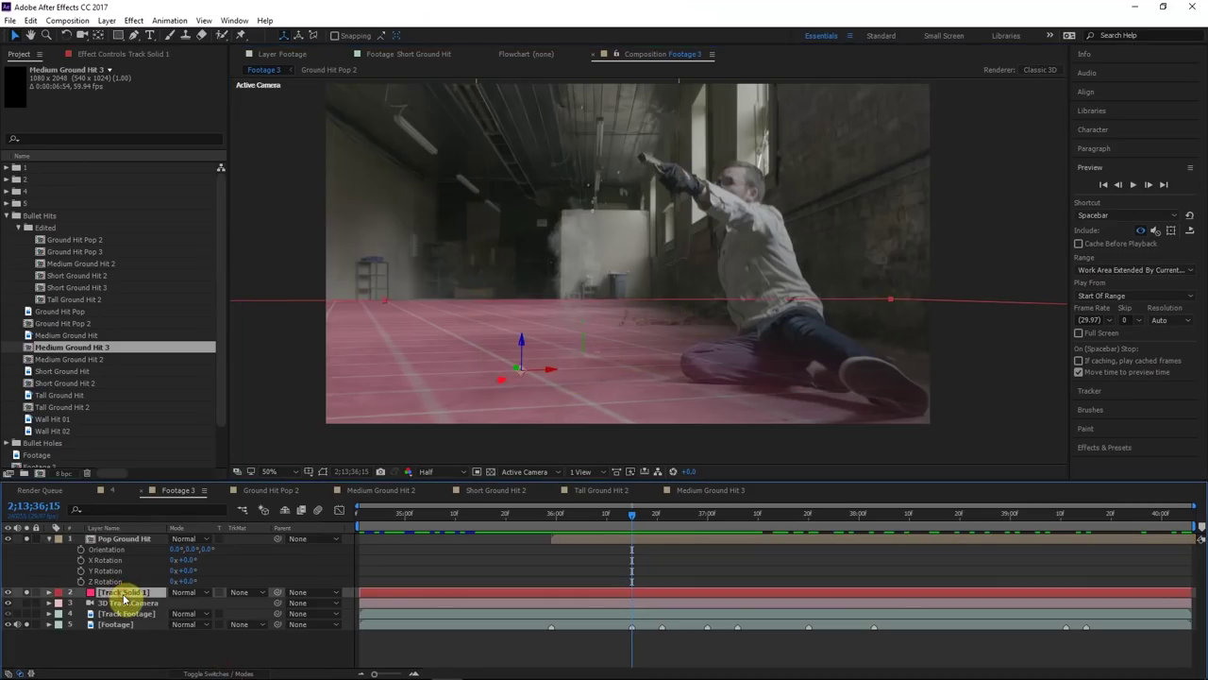
pyautogui.press('r')
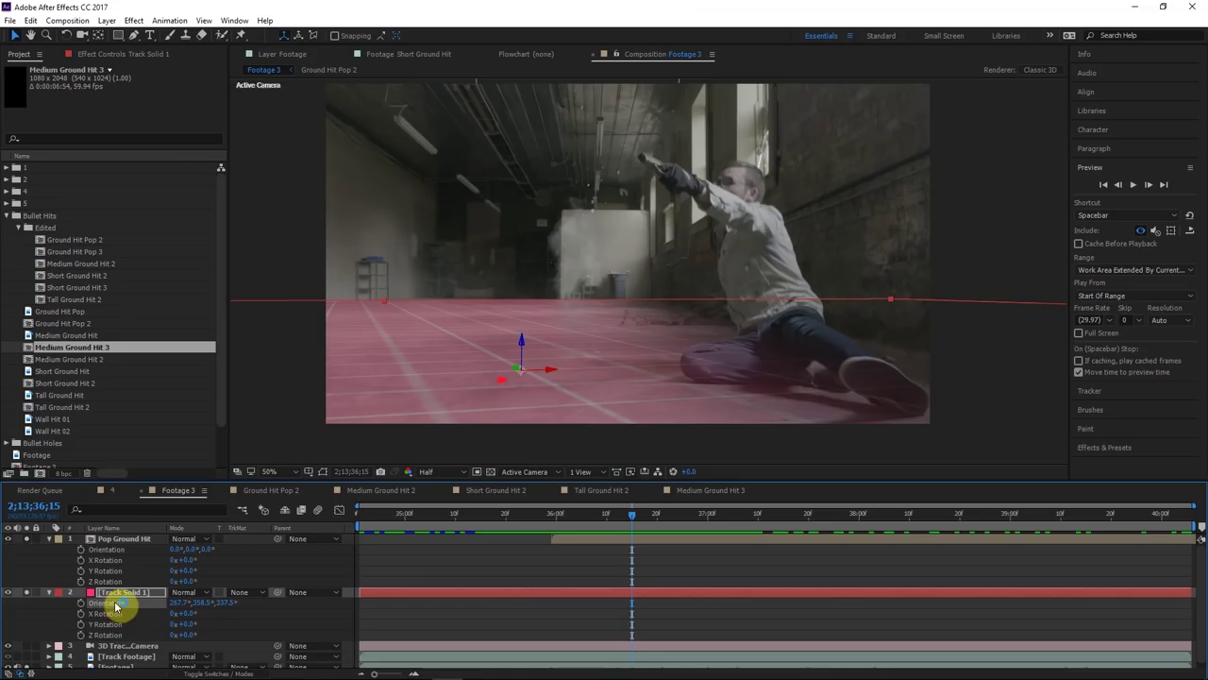
pyautogui.click(115, 545)
pyautogui.click(120, 541)
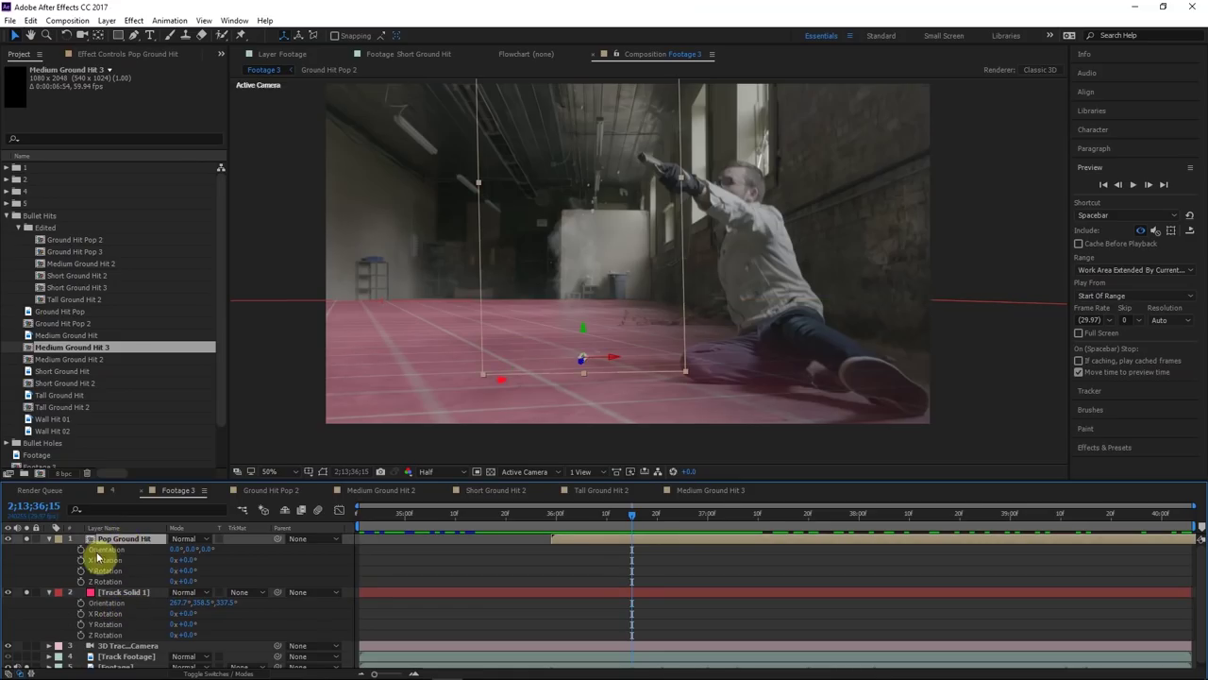
pyautogui.hotkey('ctrl', 'v')
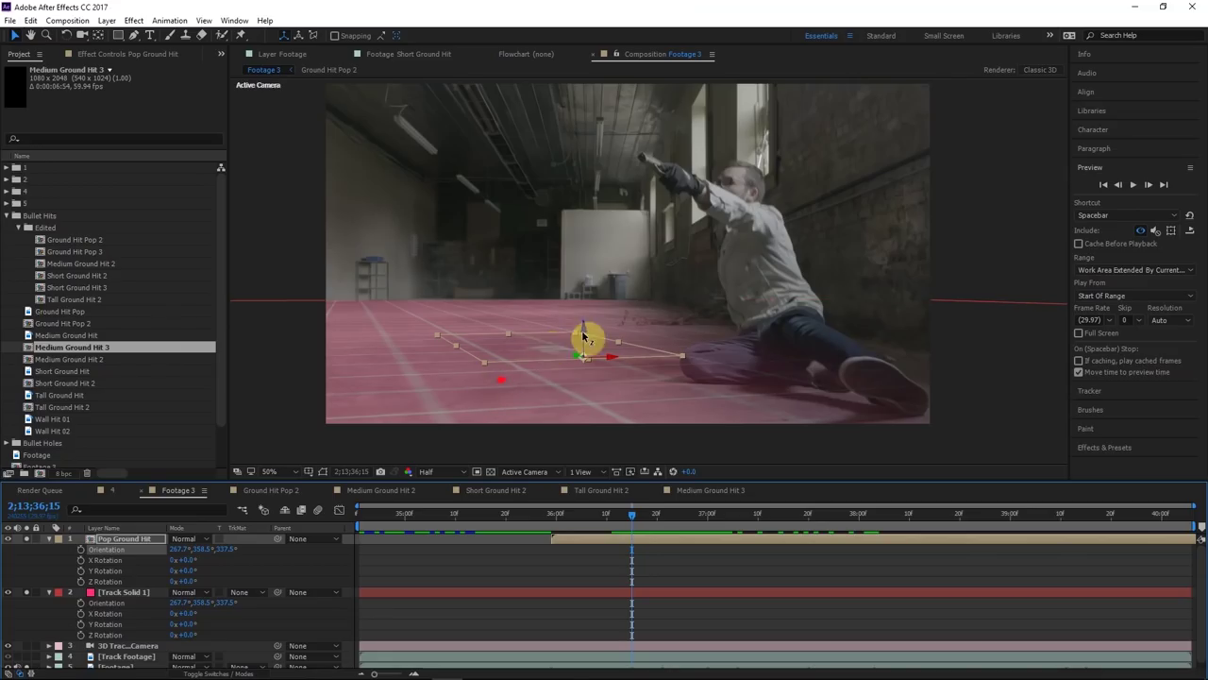
# Set the Pop Ground Hit layer's X Rotation to 90° and test sliding it along the floor on its Z axis
pyautogui.moveTo(571, 356); pyautogui.dragTo(627, 345)
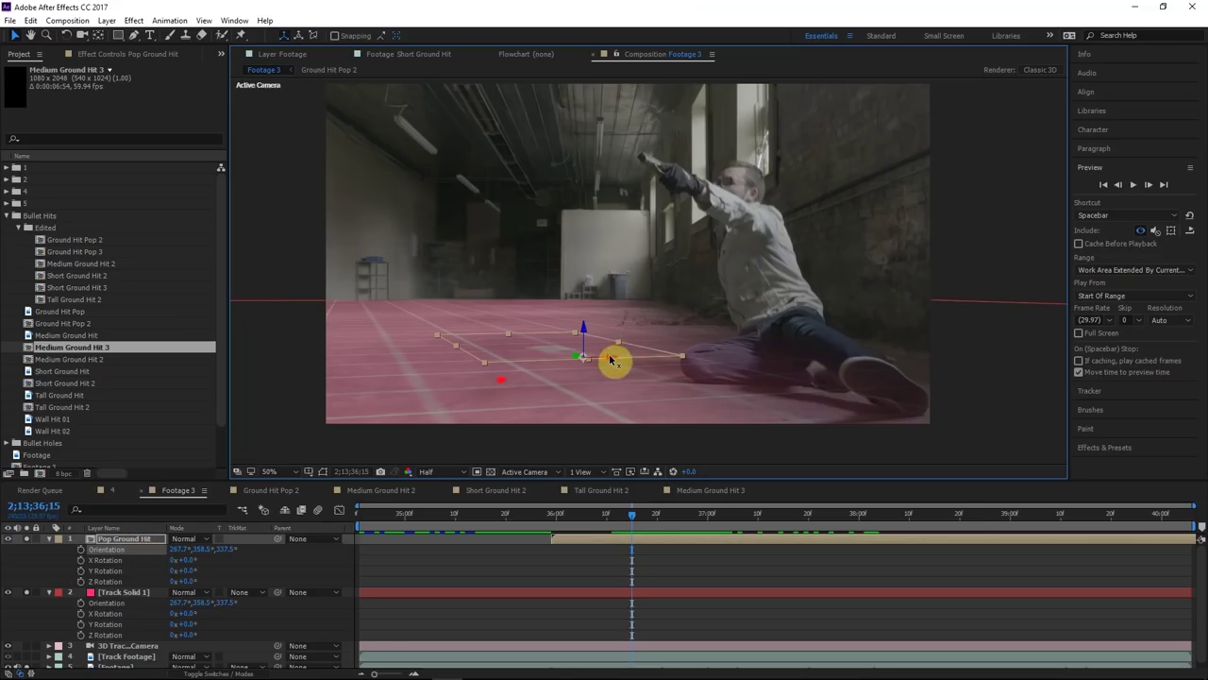
pyautogui.click(297, 578)
pyautogui.click(129, 538)
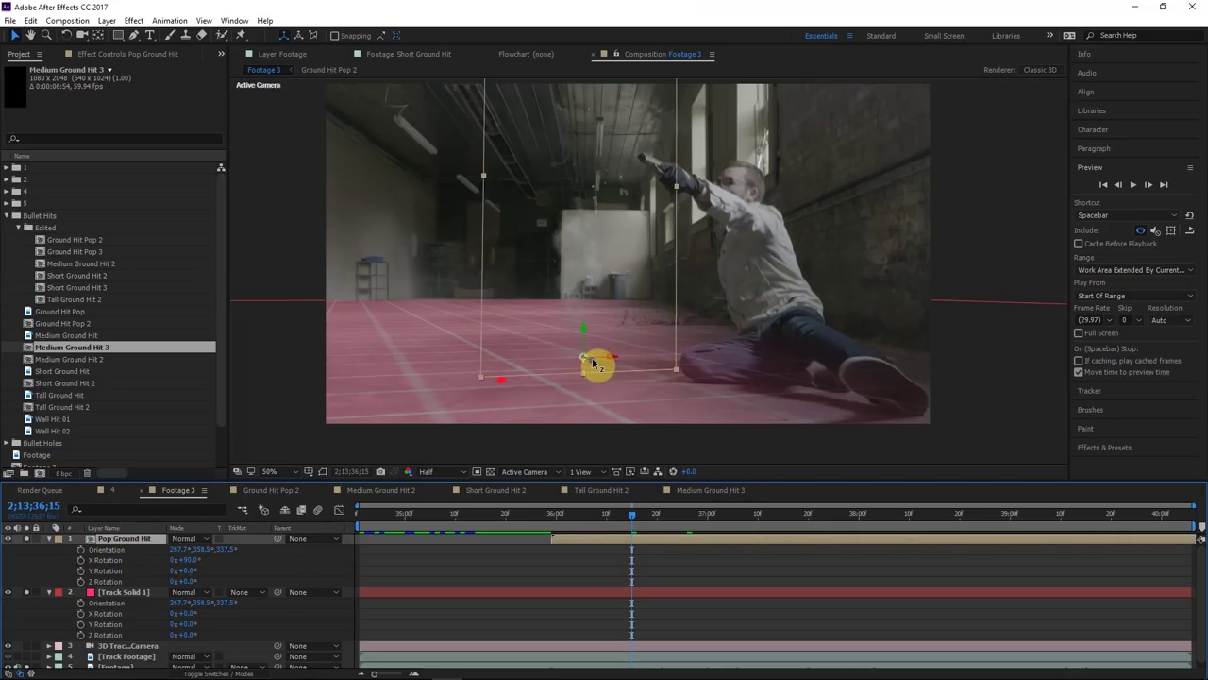
pyautogui.moveTo(591, 366); pyautogui.dragTo(660, 416)
pyautogui.hotkey('ctrl', 'z')
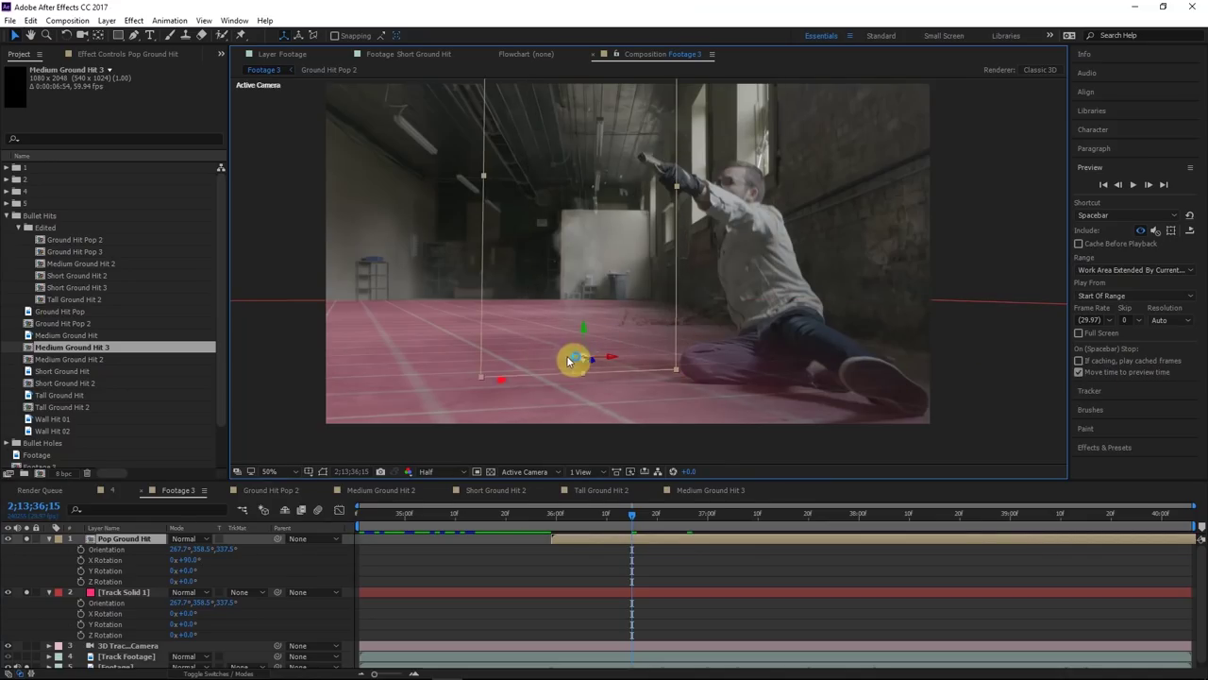
# Collapse the Pop Ground Hit and Track Solid 1 properties, and compare the shot without and with the track solid soloed
pyautogui.click(49, 539)
pyautogui.click(48, 549)
pyautogui.click(30, 555)
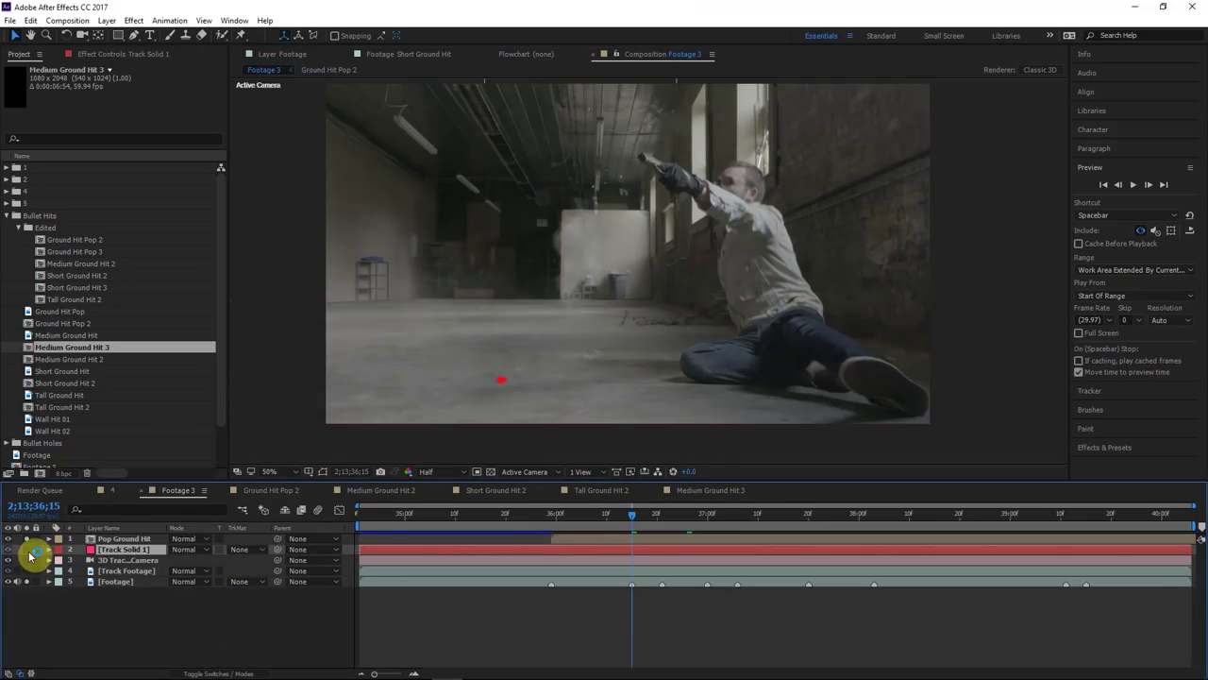
pyautogui.click(30, 556)
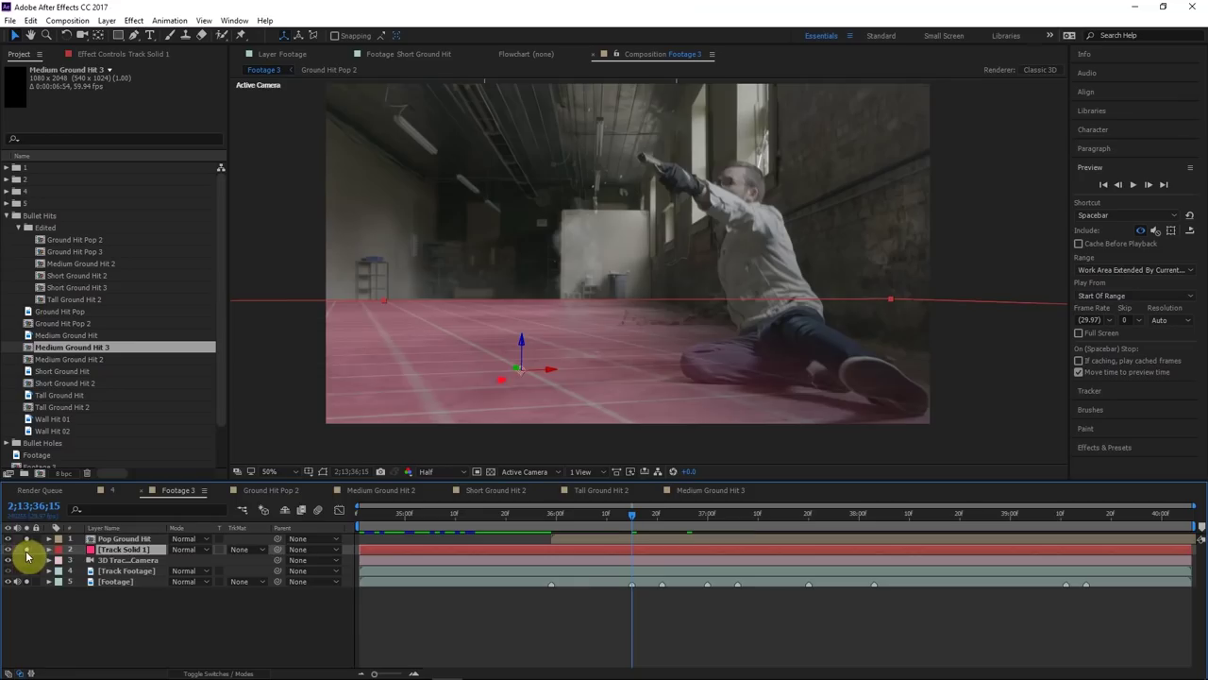
# Stop soloing Track Solid 1 and test sliding the Pop Ground Hit layer in depth along the floor
pyautogui.click(27, 556)
pyautogui.click(141, 539)
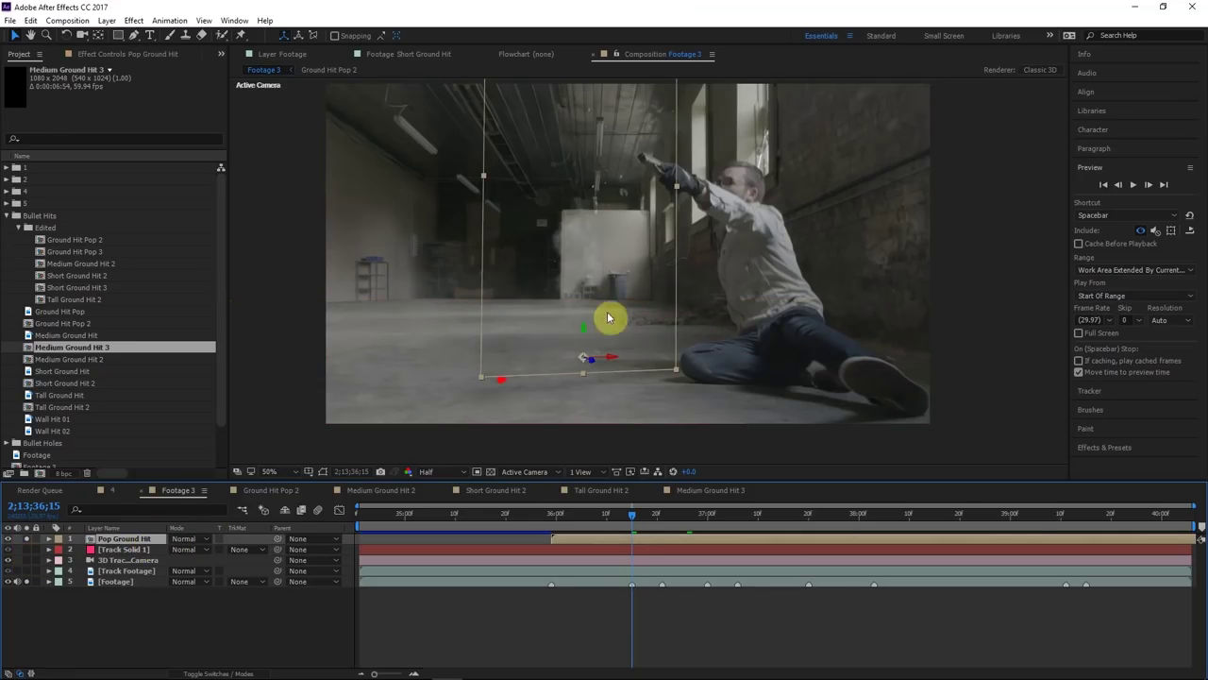
pyautogui.click(616, 359)
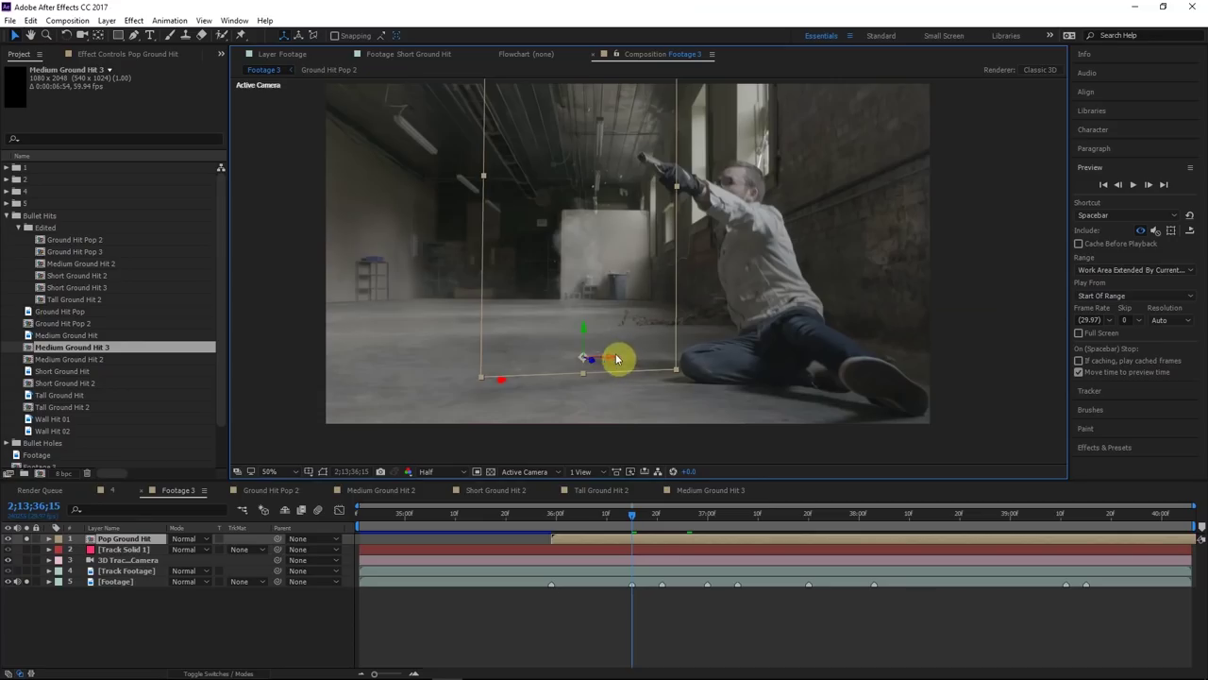
pyautogui.moveTo(592, 366); pyautogui.dragTo(3, 392)
pyautogui.moveTo(109, 365); pyautogui.dragTo(481, 354)
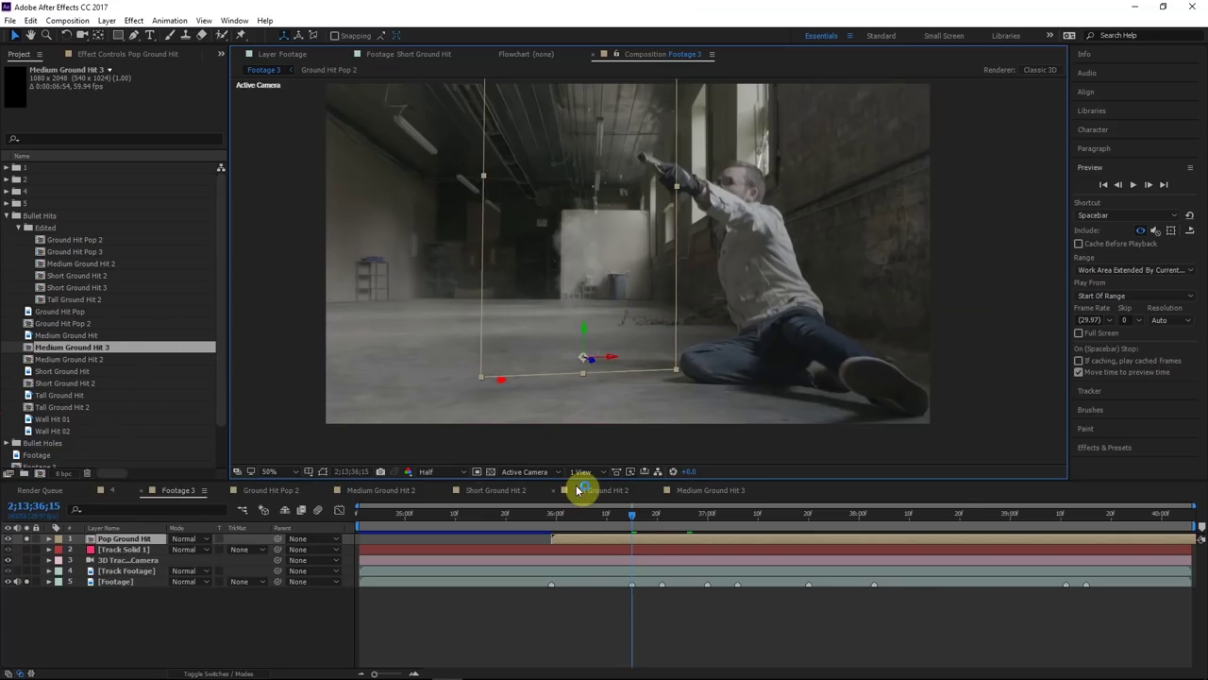
# Delete the Medium Ground Hit 3 comp from the project and duplicate Pop Ground Hit, starting the copy at the 2;13;36;15 footage marker
pyautogui.press('Delete')
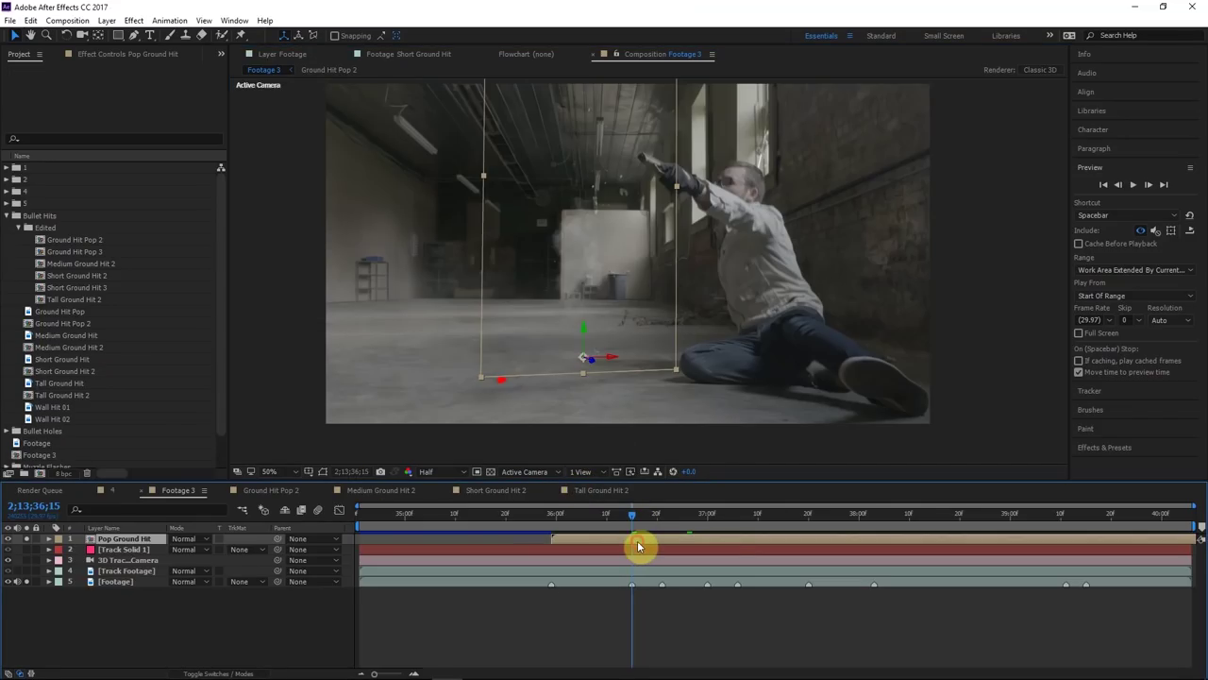
pyautogui.hotkey('ctrl', 'd')
pyautogui.moveTo(622, 542); pyautogui.dragTo(690, 541)
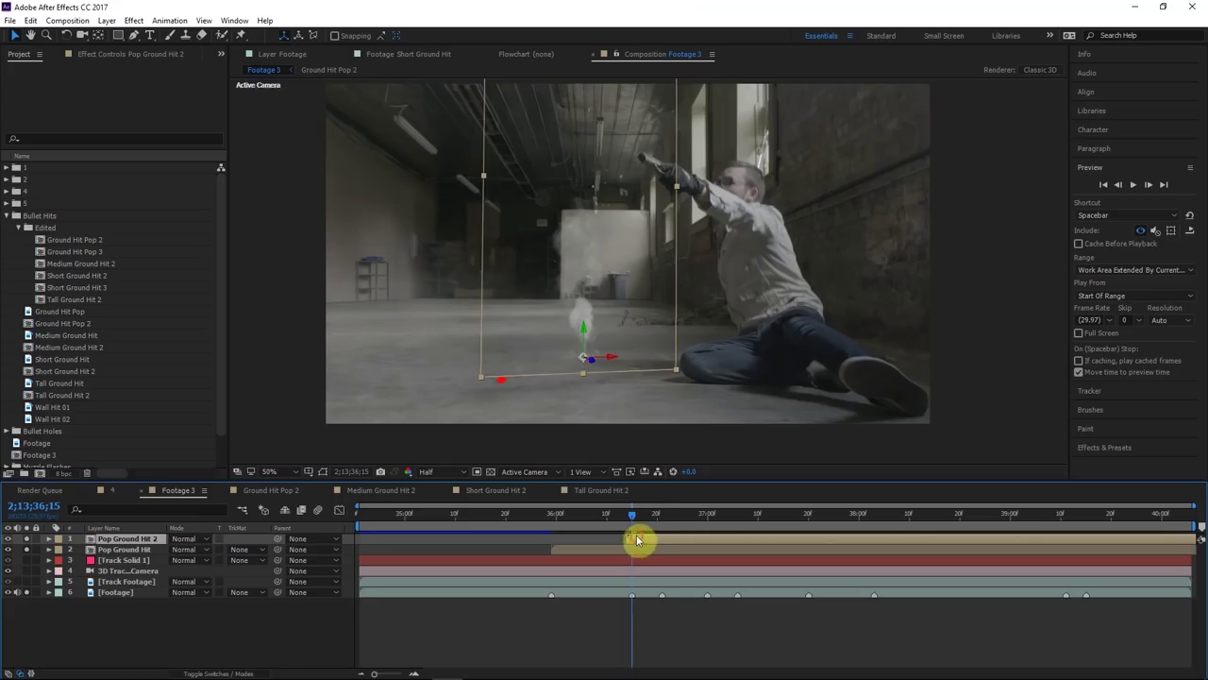
# Move Pop Ground Hit 2 across the floor onto the red impact mark near the camera, and check its timing
pyautogui.moveTo(593, 364); pyautogui.dragTo(1103, 524)
pyautogui.moveTo(628, 374); pyautogui.dragTo(318, 393)
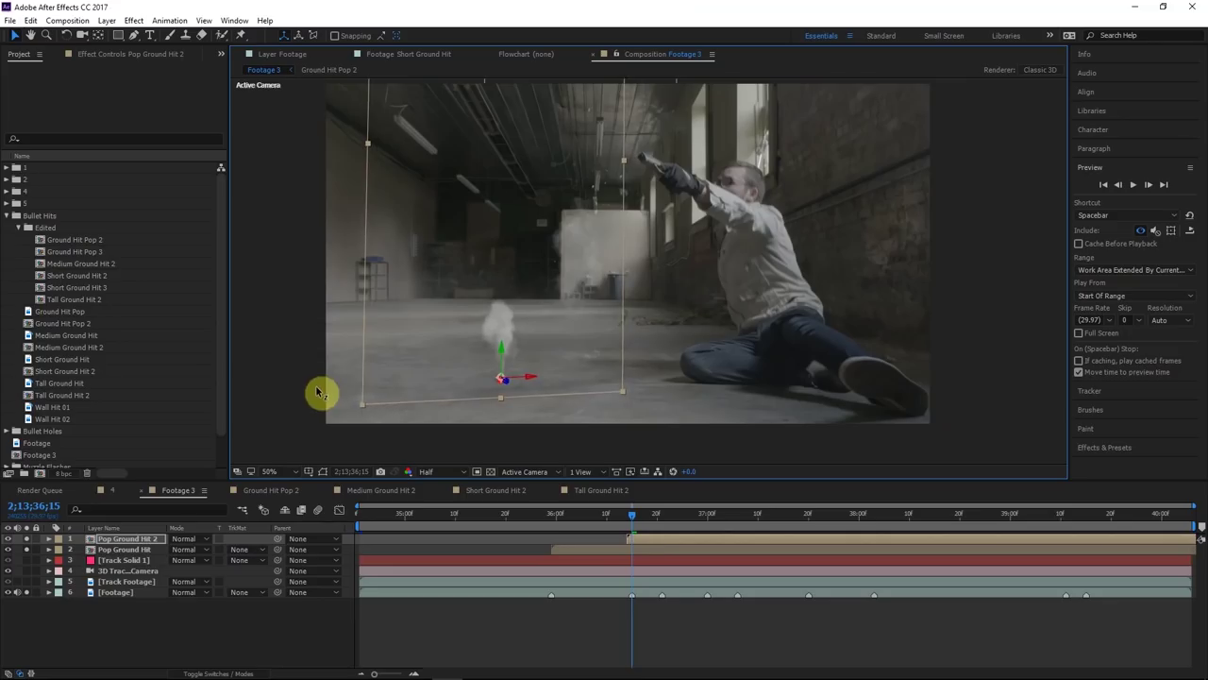
pyautogui.moveTo(649, 545); pyautogui.dragTo(662, 516)
pyautogui.click(673, 615)
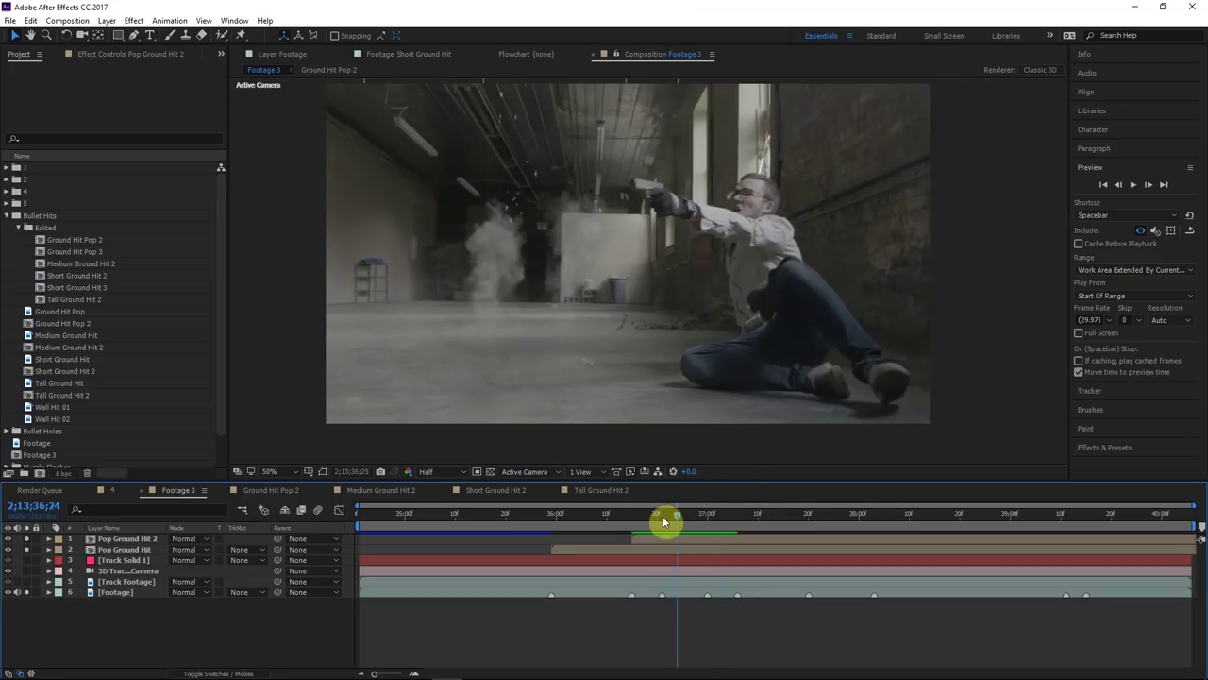
pyautogui.click(680, 557)
pyautogui.click(671, 539)
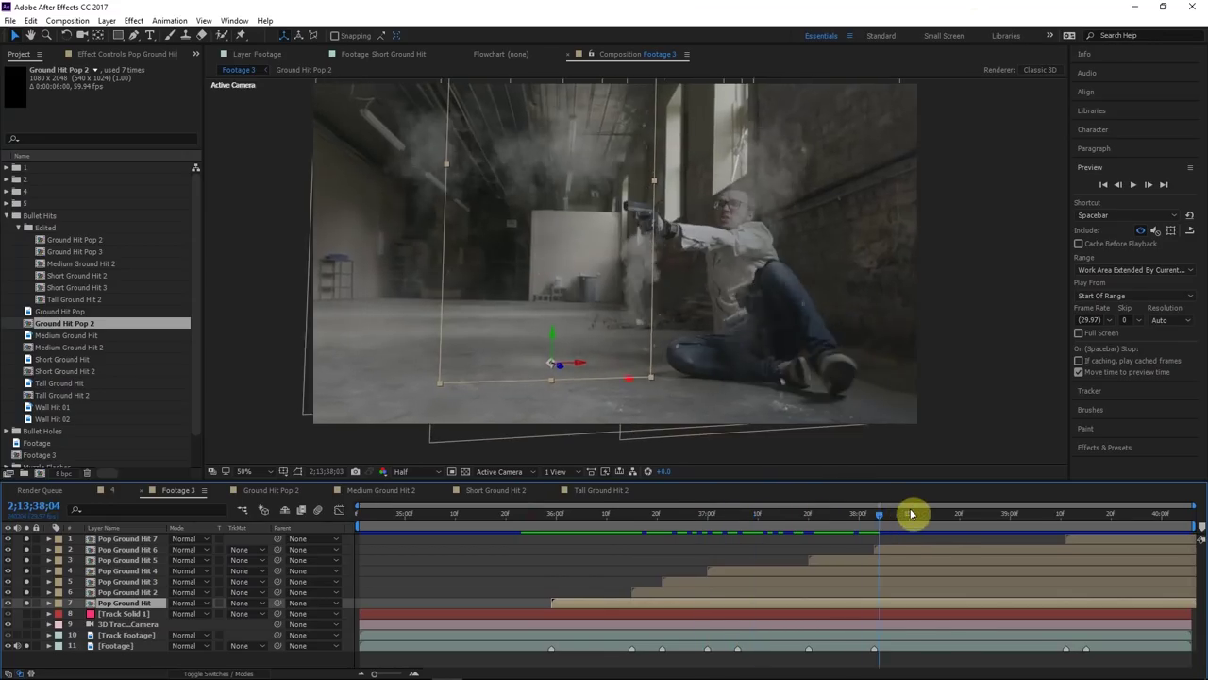
# Replace the source of the Pop Ground Hit 2 layer with the Medium Ground Hit 2 comp
pyautogui.moveTo(1019, 500); pyautogui.dragTo(664, 518)
pyautogui.click(749, 550)
pyautogui.click(663, 593)
pyautogui.click(56, 348)
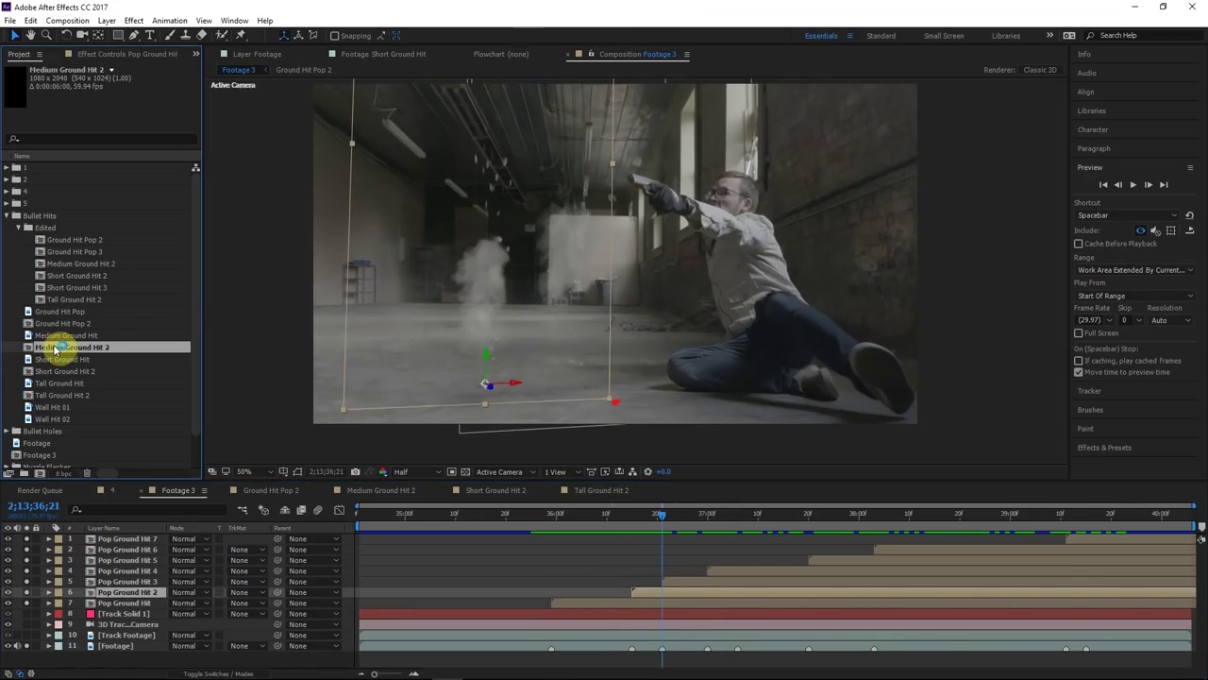
pyautogui.click(88, 371)
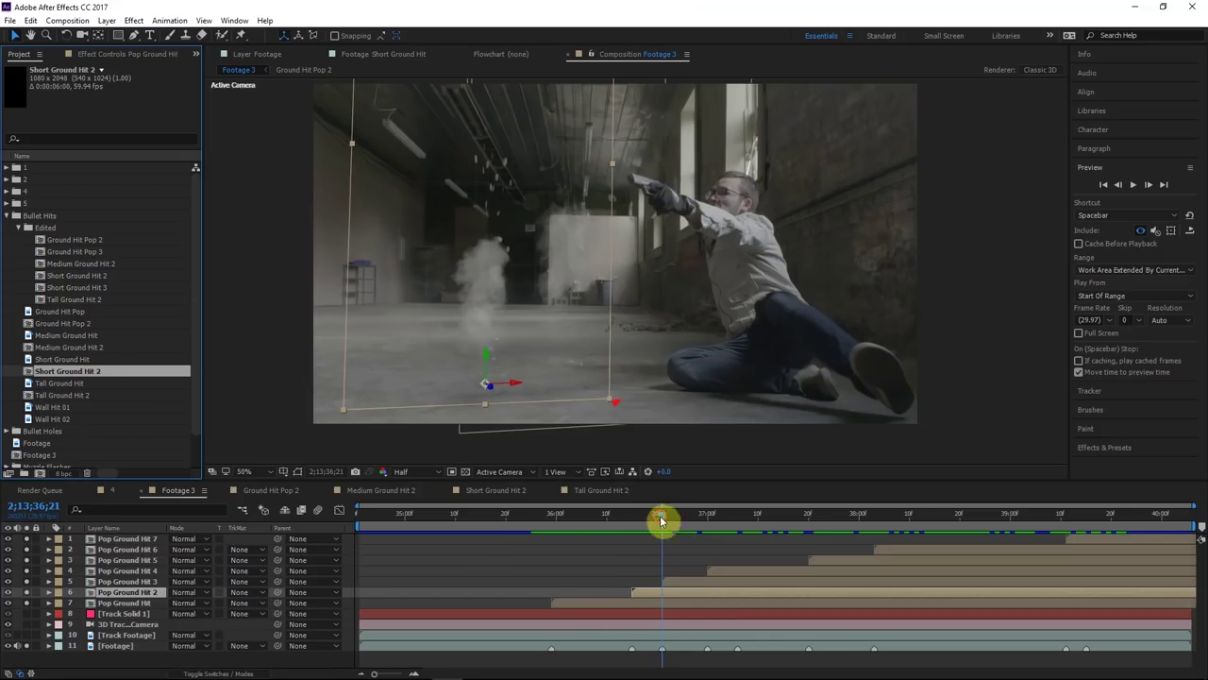
pyautogui.moveTo(660, 518); pyautogui.dragTo(638, 520)
pyautogui.click(33, 347)
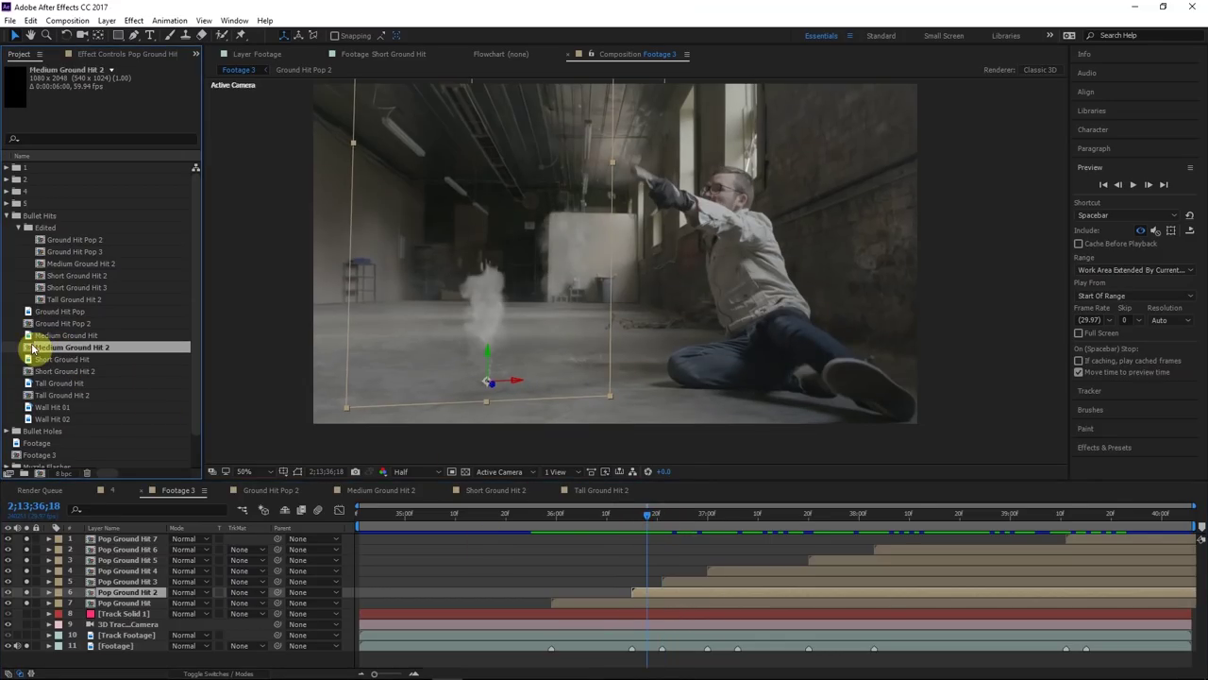
pyautogui.moveTo(32, 350); pyautogui.dragTo(125, 600)
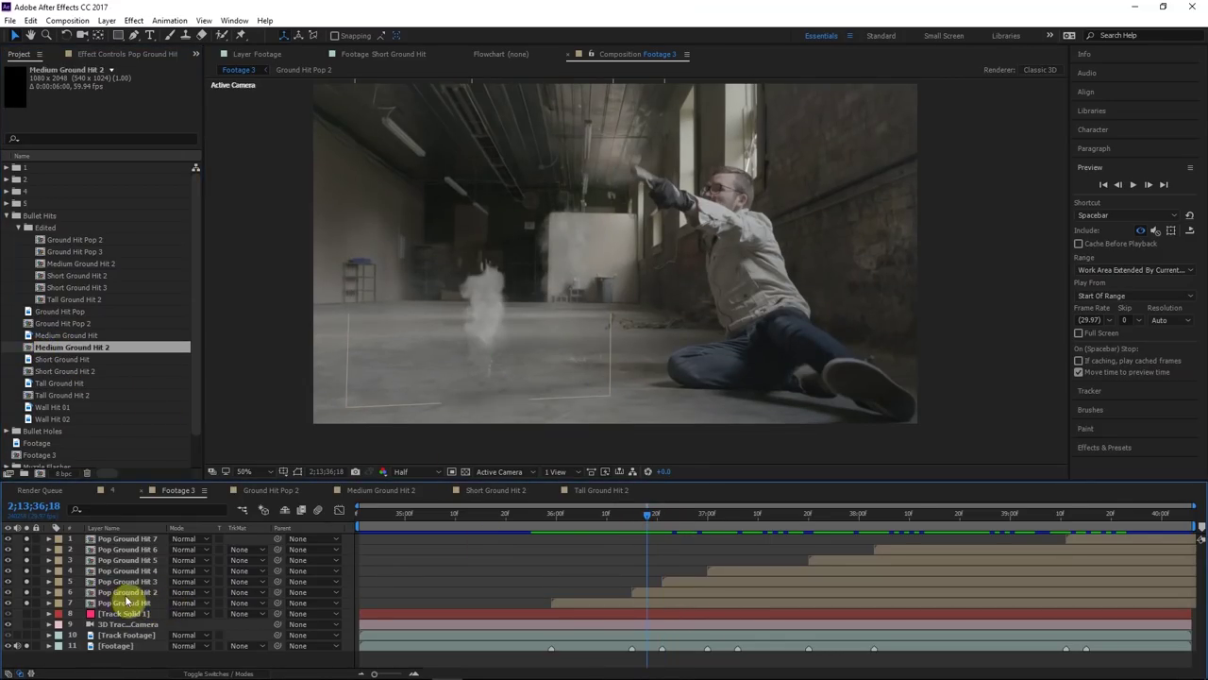
pyautogui.click(132, 592)
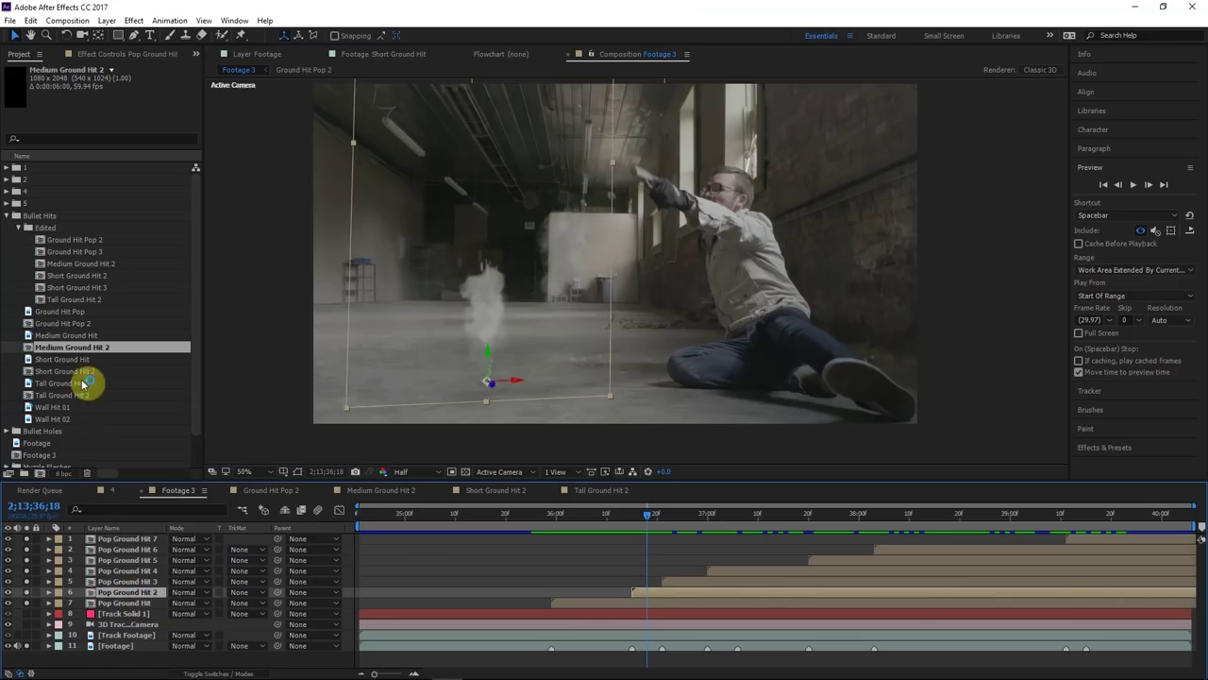
pyautogui.moveTo(71, 349); pyautogui.dragTo(132, 593)
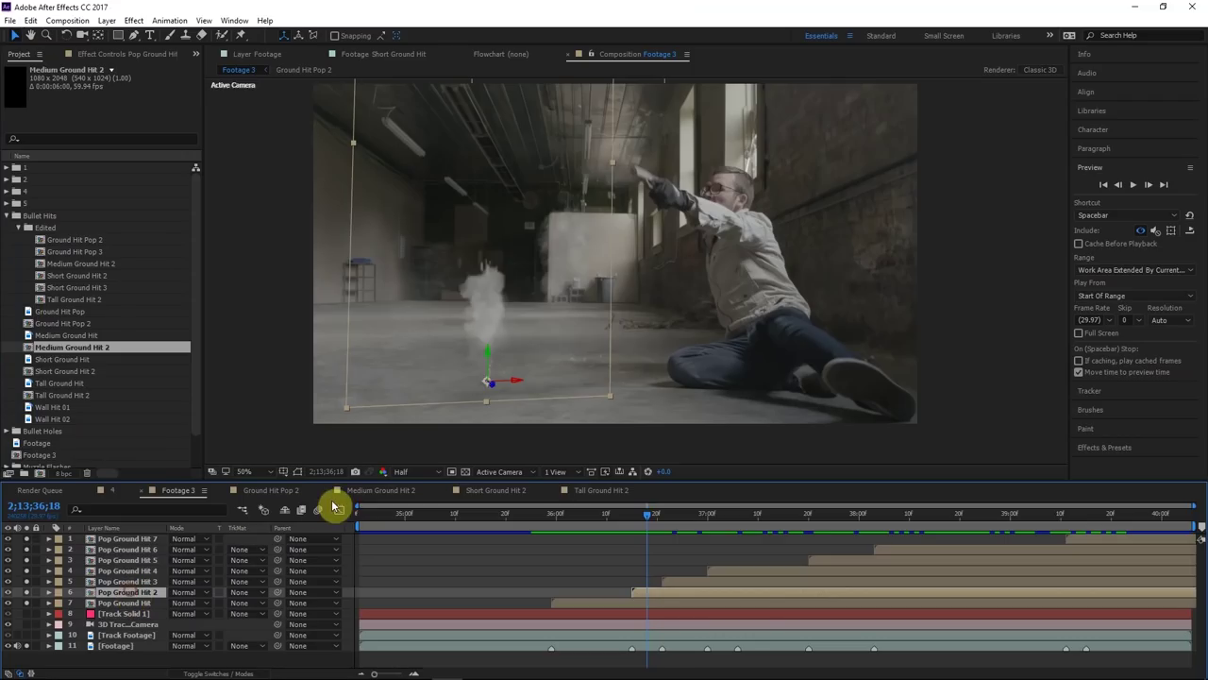
# Replace the source of the Pop Ground Hit 3 layer with the Short Ground Hit 2 comp
pyautogui.moveTo(646, 515); pyautogui.dragTo(746, 584)
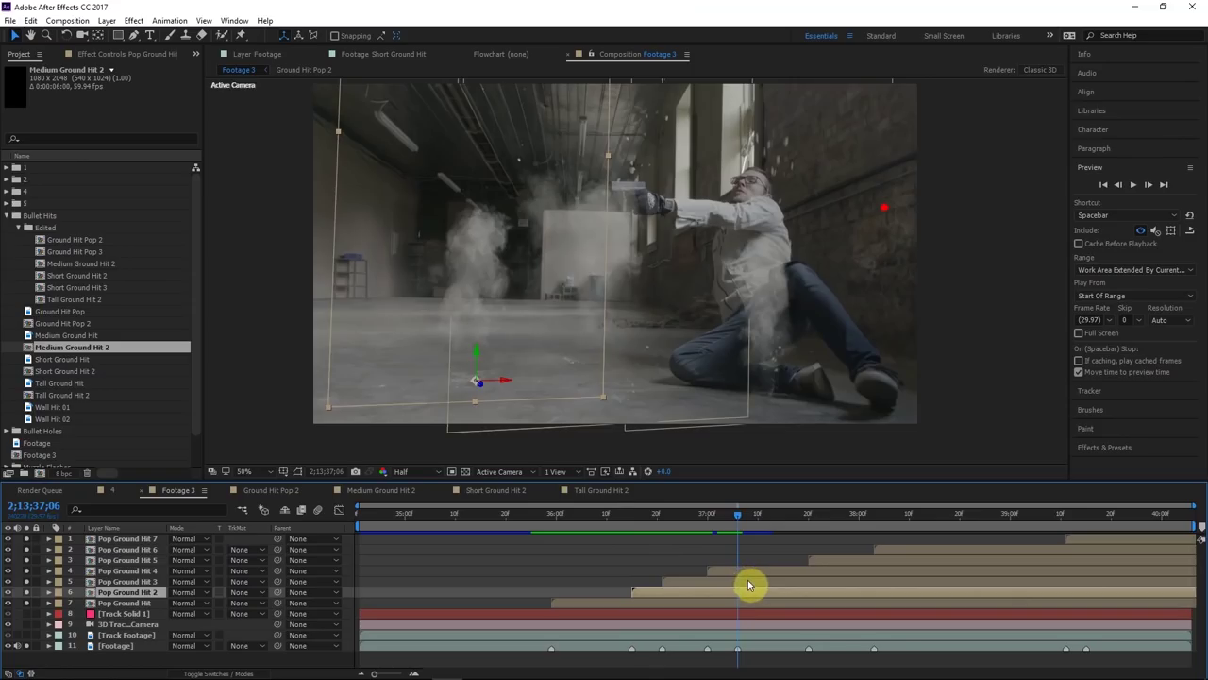
pyautogui.click(748, 580)
pyautogui.moveTo(49, 371); pyautogui.dragTo(728, 551)
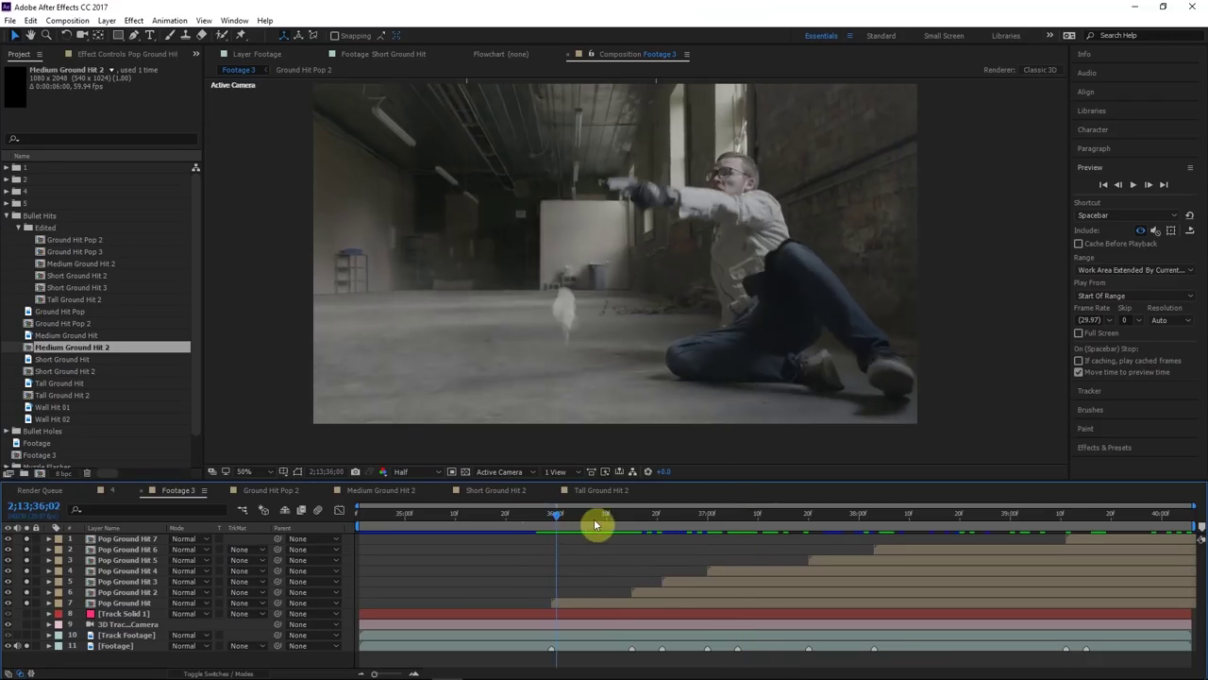
# Review the varied ground hits across the timeline and check the marker frames with red impact marks on the wall
pyautogui.moveTo(596, 522); pyautogui.dragTo(1109, 526)
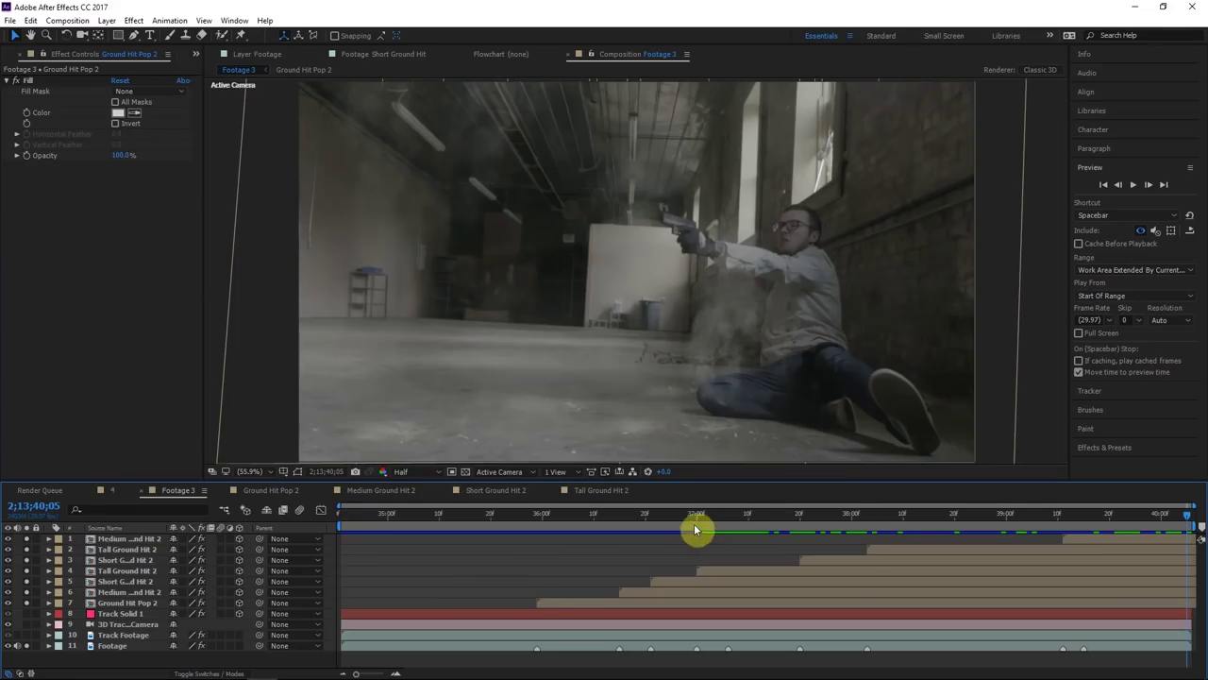
pyautogui.click(956, 514)
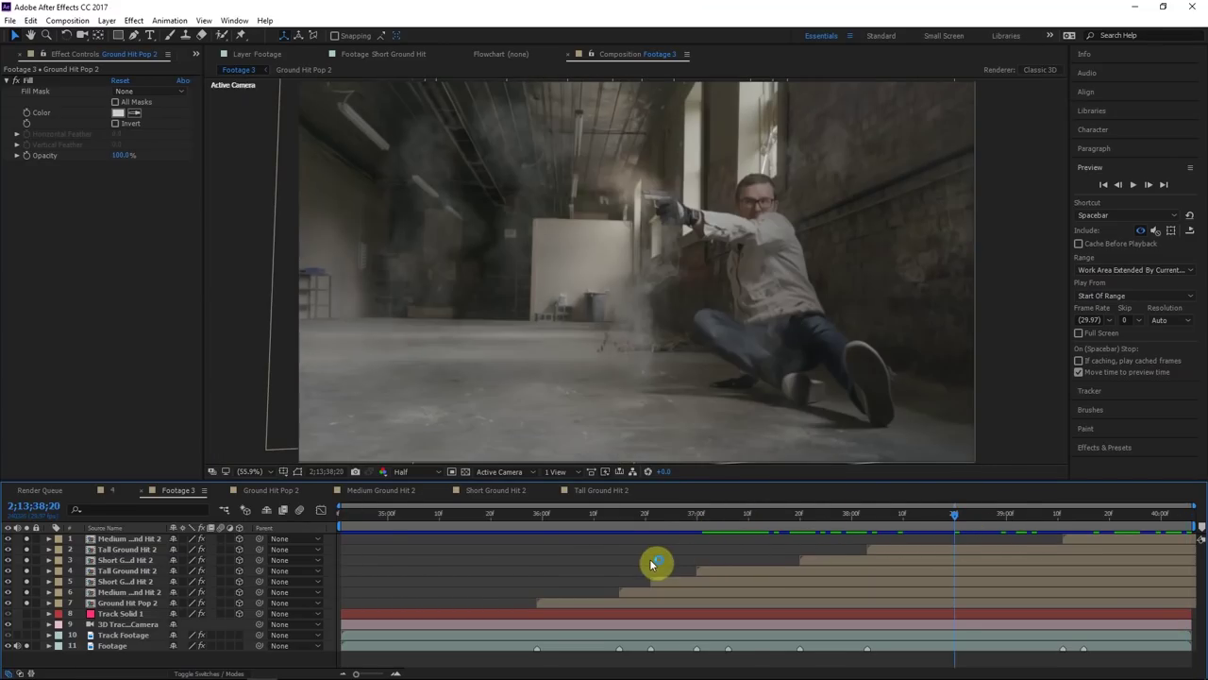
pyautogui.moveTo(649, 566); pyautogui.dragTo(728, 557)
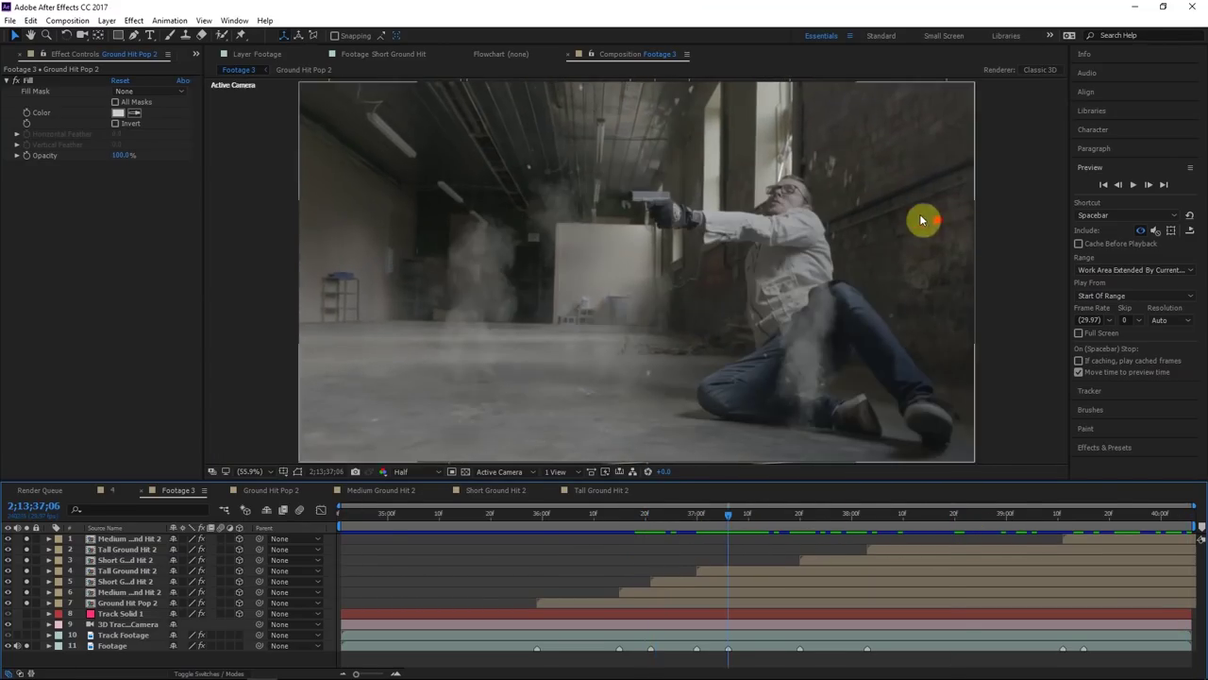
pyautogui.click(1083, 522)
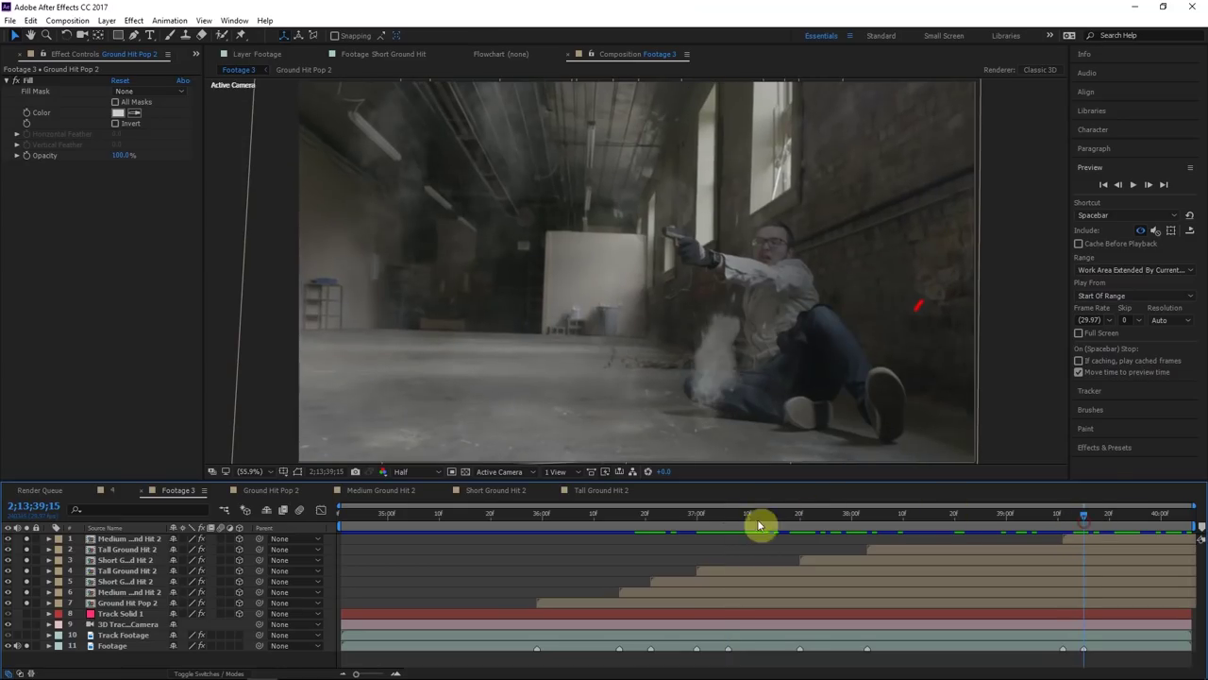
pyautogui.click(727, 535)
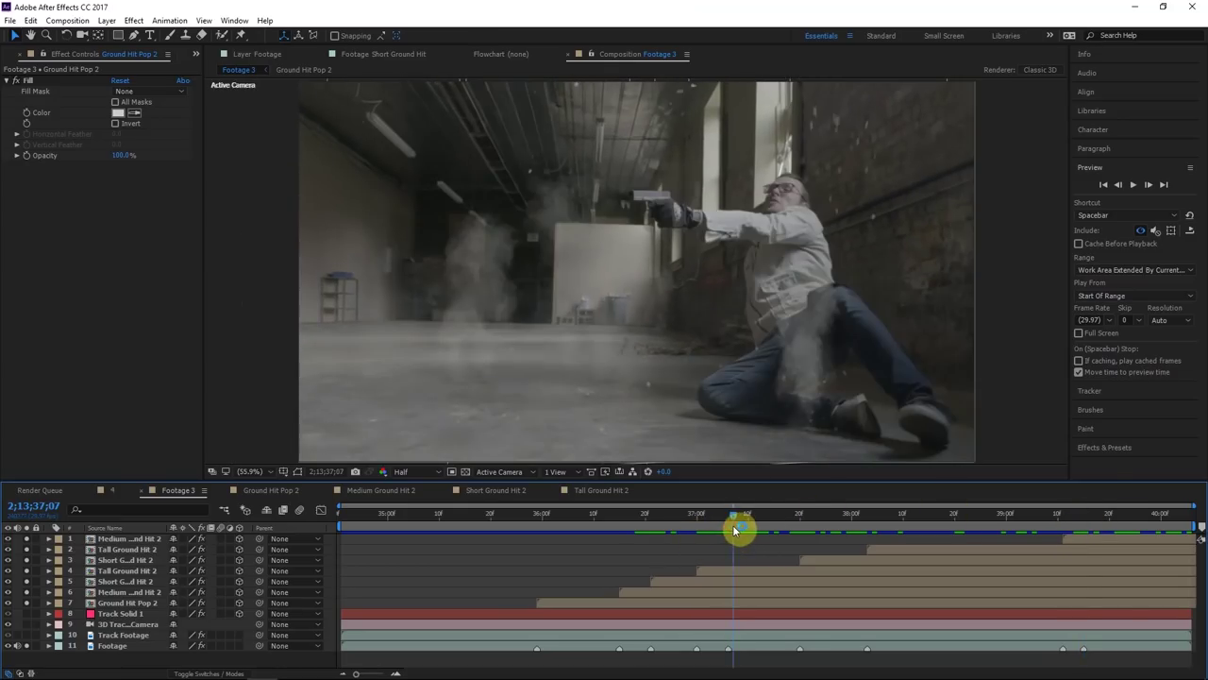
# Add the Wall Hit 01 clip as the top layer, starting at the wall impact marker at 2;13;37;06
pyautogui.click(197, 52)
pyautogui.click(226, 81)
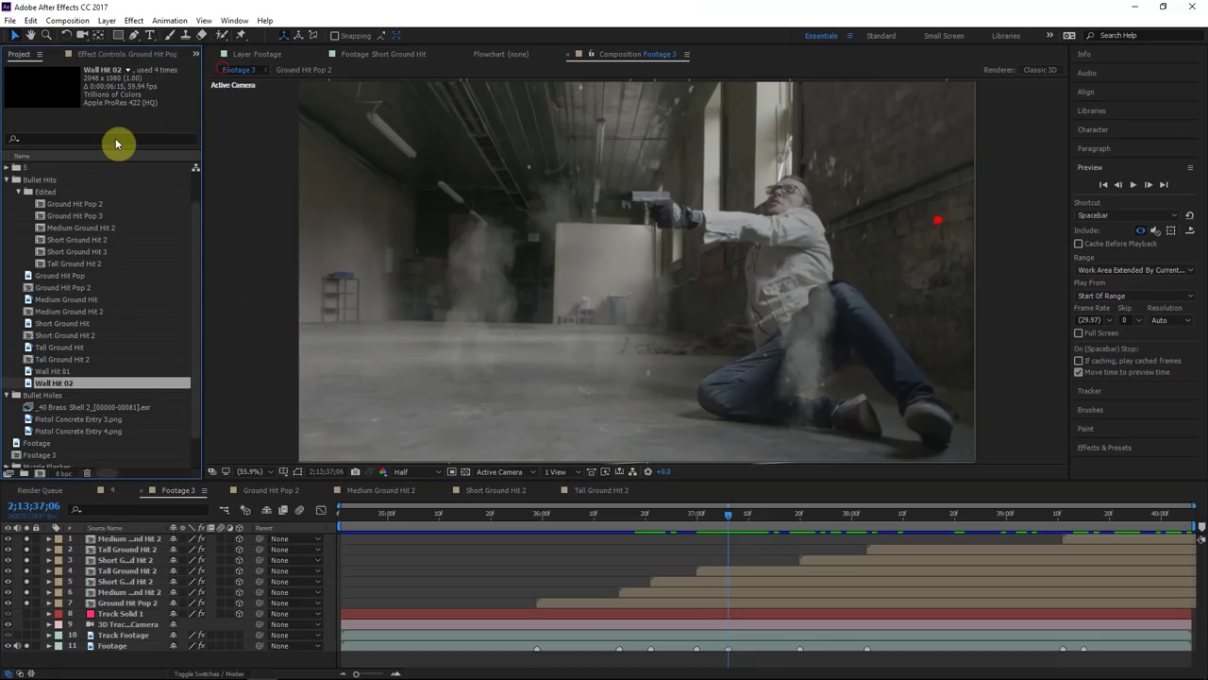
pyautogui.moveTo(52, 372); pyautogui.dragTo(126, 544)
pyautogui.moveTo(397, 547); pyautogui.dragTo(780, 550)
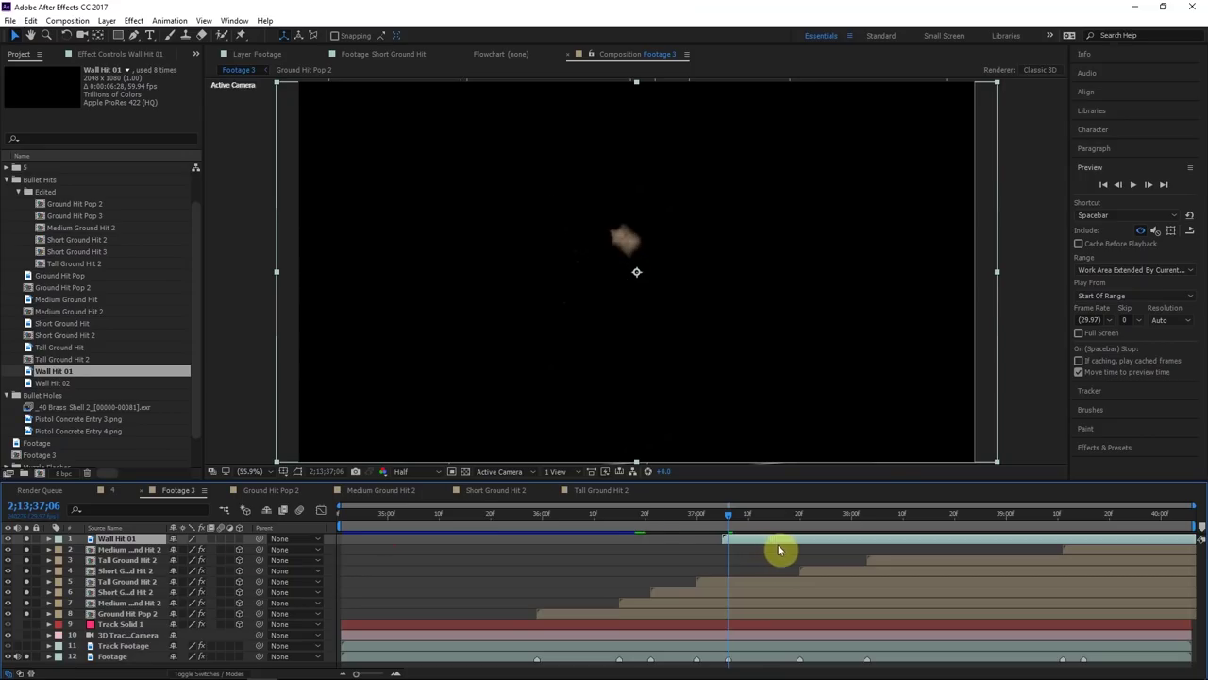
# Make Wall Hit 01 a 3D layer and set its blending mode to Screen
pyautogui.click(238, 538)
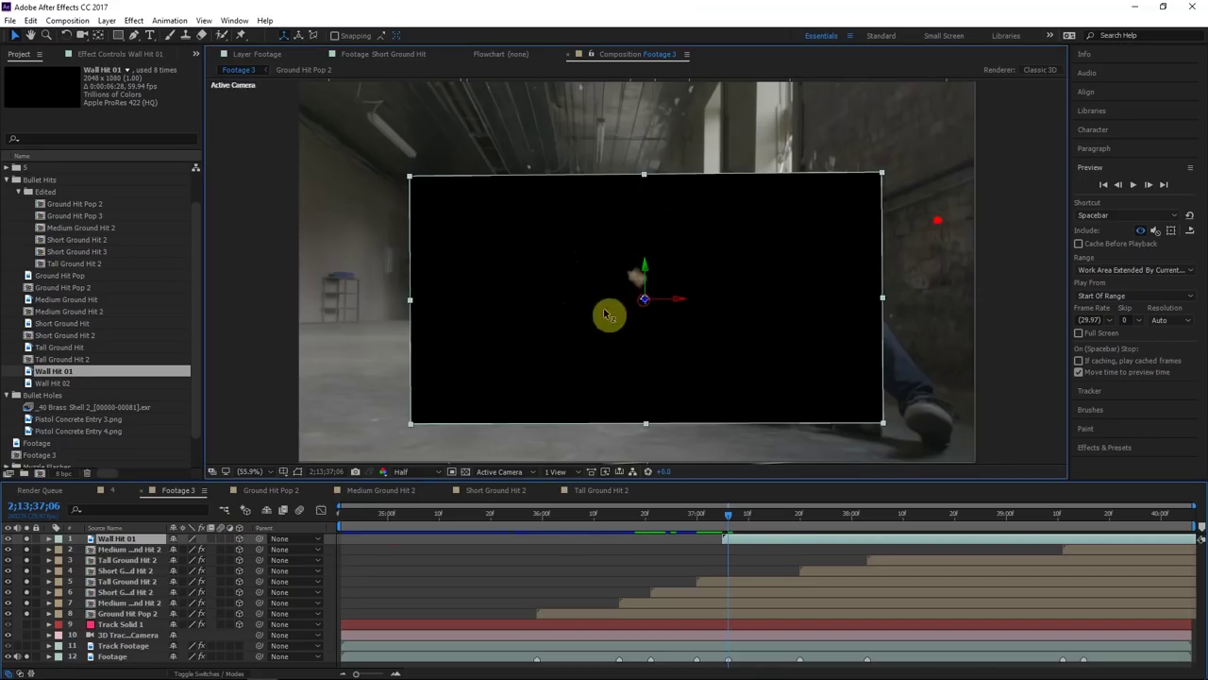
pyautogui.click(212, 673)
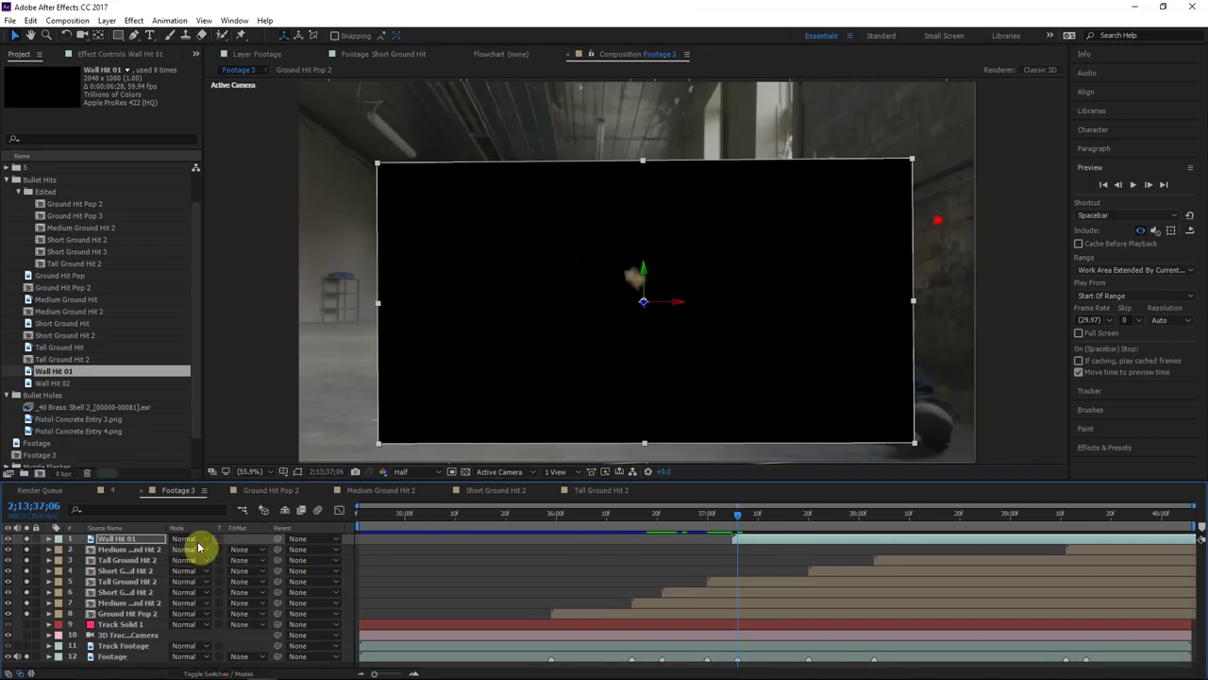
pyautogui.click(193, 540)
pyautogui.click(264, 286)
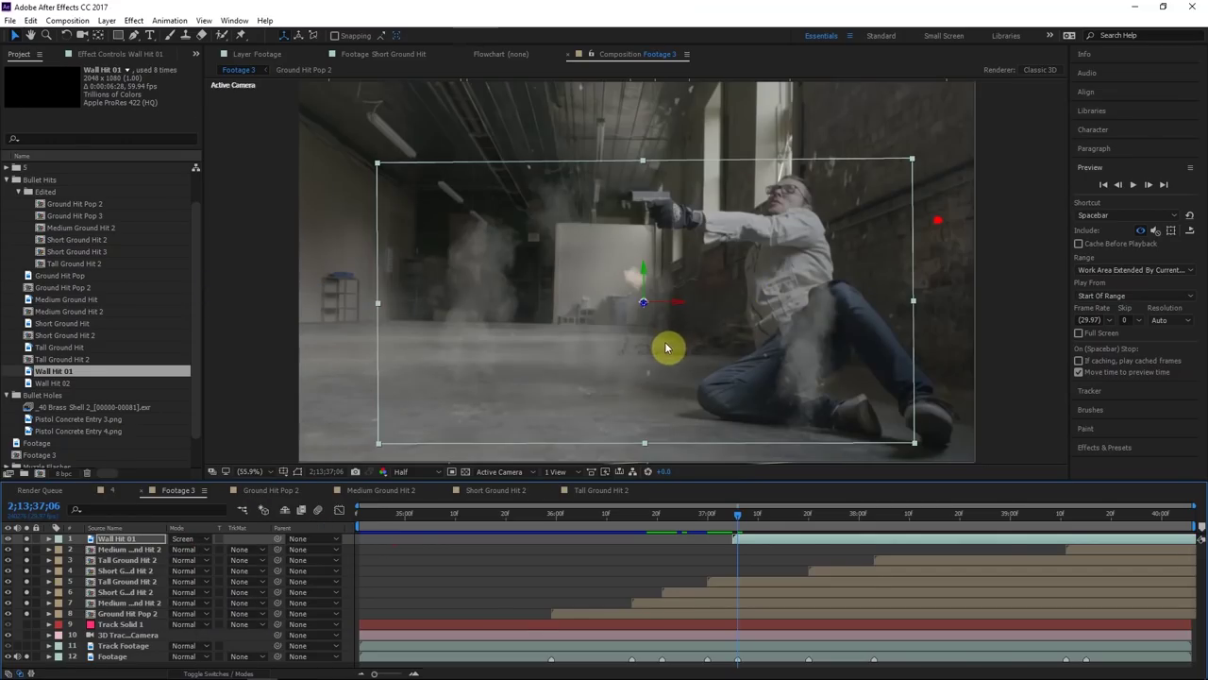
# Set Wall Hit 01's Anchor Point to 989, 445, 0 and move the layer onto the red mark on the wall
pyautogui.press('p')
pyautogui.click(132, 540)
pyautogui.press('p')
pyautogui.press('p')
pyautogui.press('a')
pyautogui.moveTo(184, 552)
pyautogui.mouseDown()
pyautogui.moveTo(200, 550)
pyautogui.moveTo(157, 553)
pyautogui.moveTo(216, 547)
pyautogui.moveTo(148, 553)
pyautogui.moveTo(165, 540)
pyautogui.mouseUp()
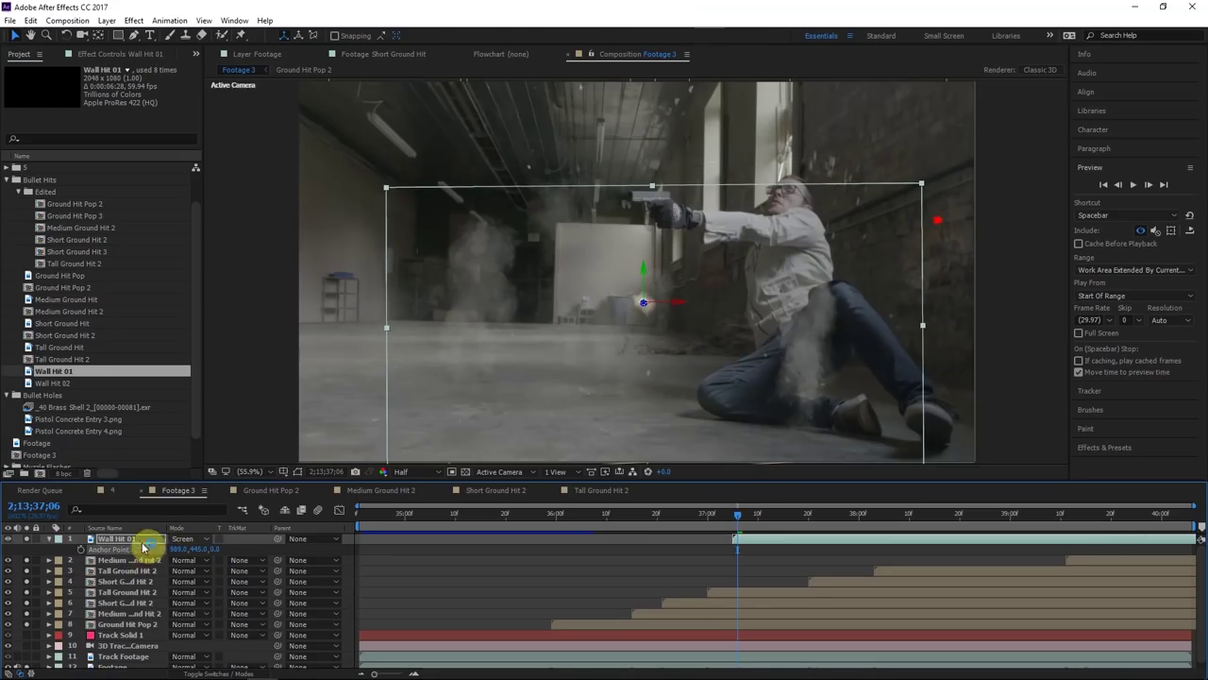
pyautogui.moveTo(658, 385); pyautogui.dragTo(976, 267)
# Create a track solid from the Track Footage camera tracker points around the red mark on the wall
pyautogui.click(123, 654)
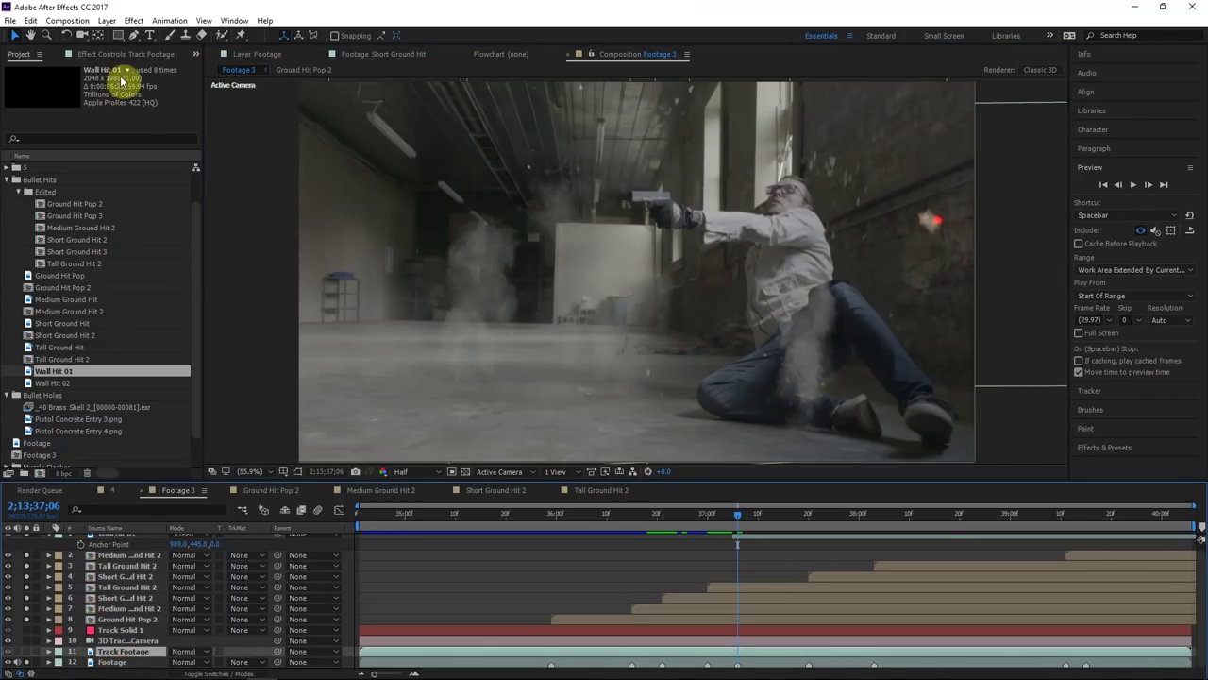
pyautogui.click(106, 57)
pyautogui.click(60, 80)
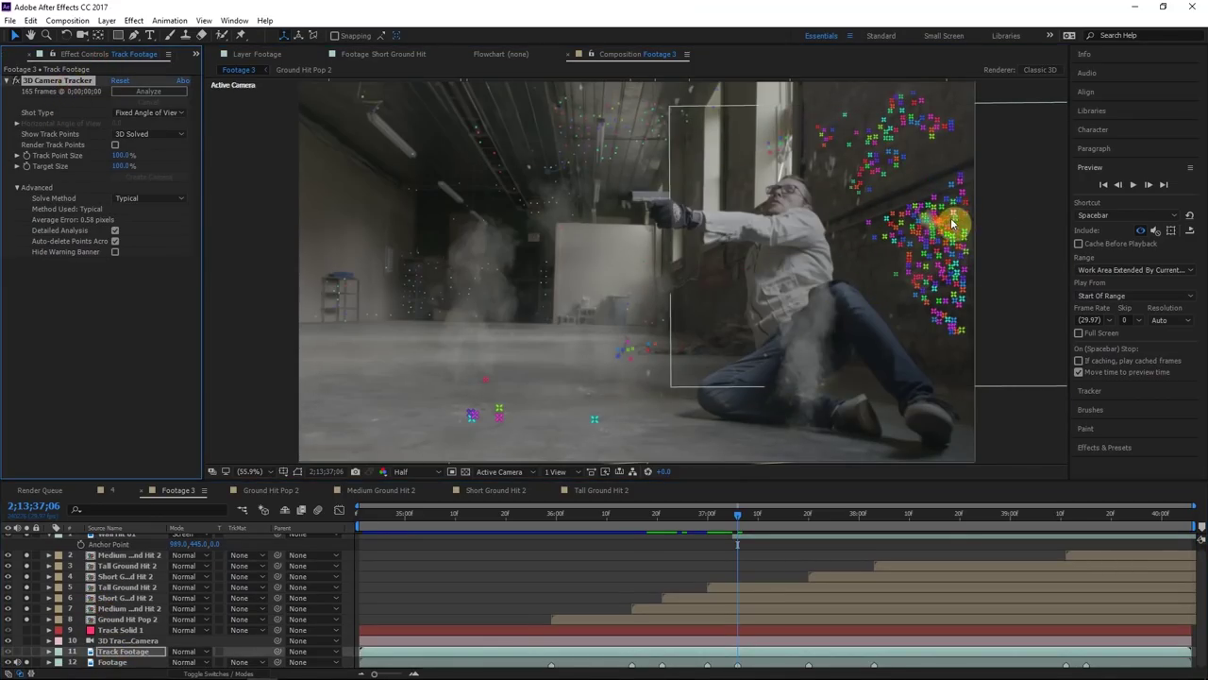
pyautogui.click(947, 243)
pyautogui.click(906, 219)
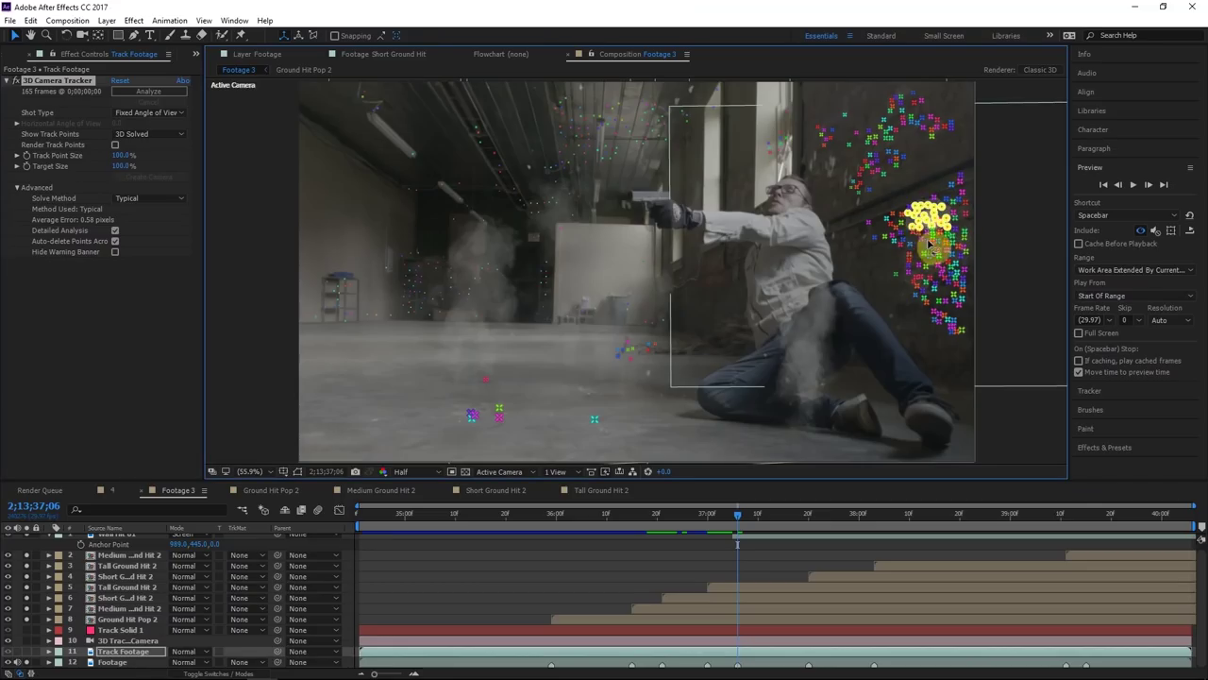
pyautogui.rightClick(939, 225)
pyautogui.click(980, 246)
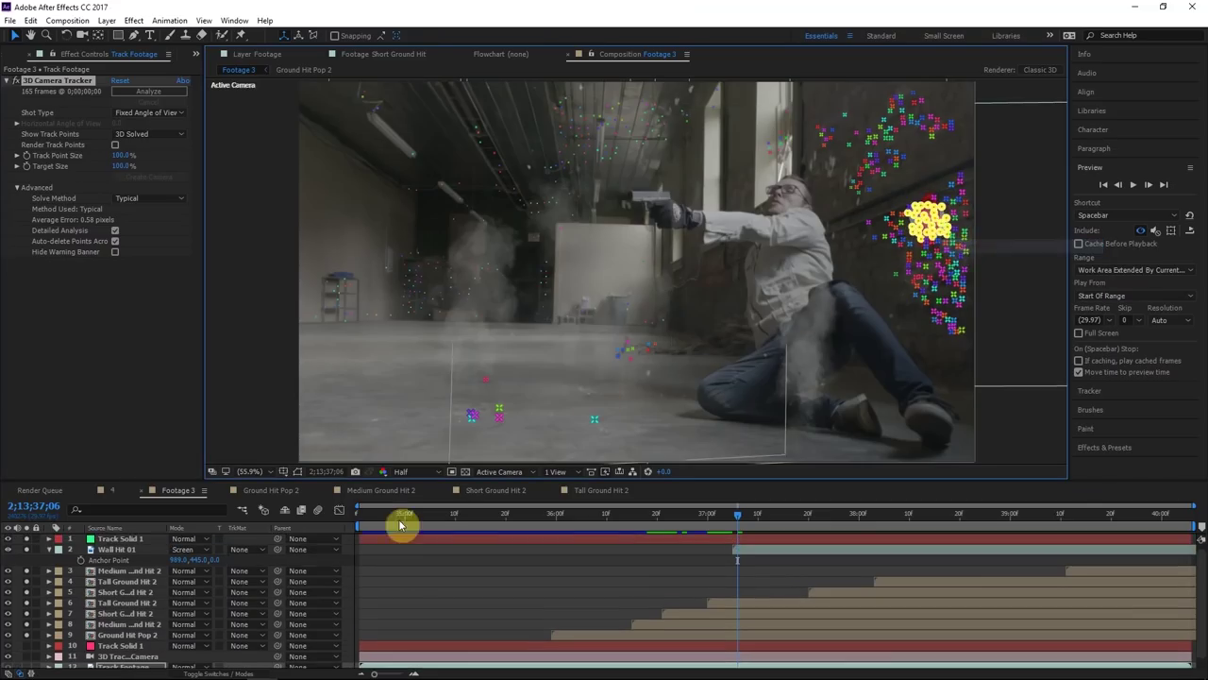
# Copy the new wall track solid's Position onto Wall Hit 01 and delete that solid
pyautogui.click(125, 540)
pyautogui.press('p')
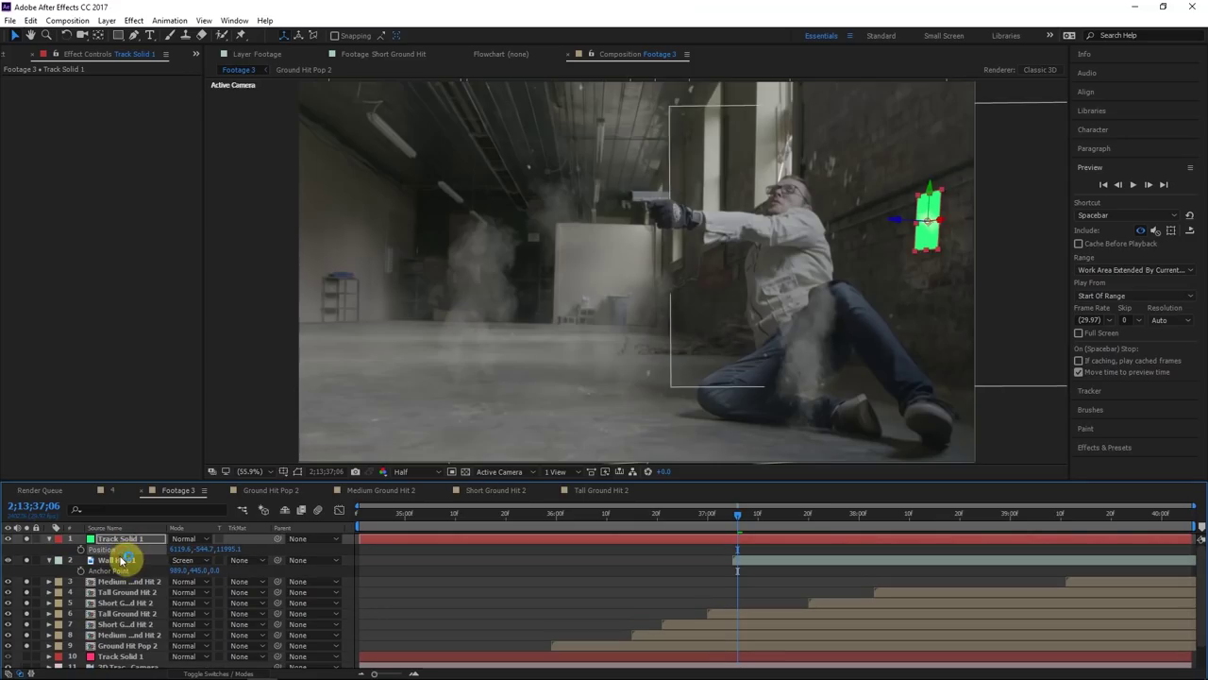
pyautogui.click(121, 559)
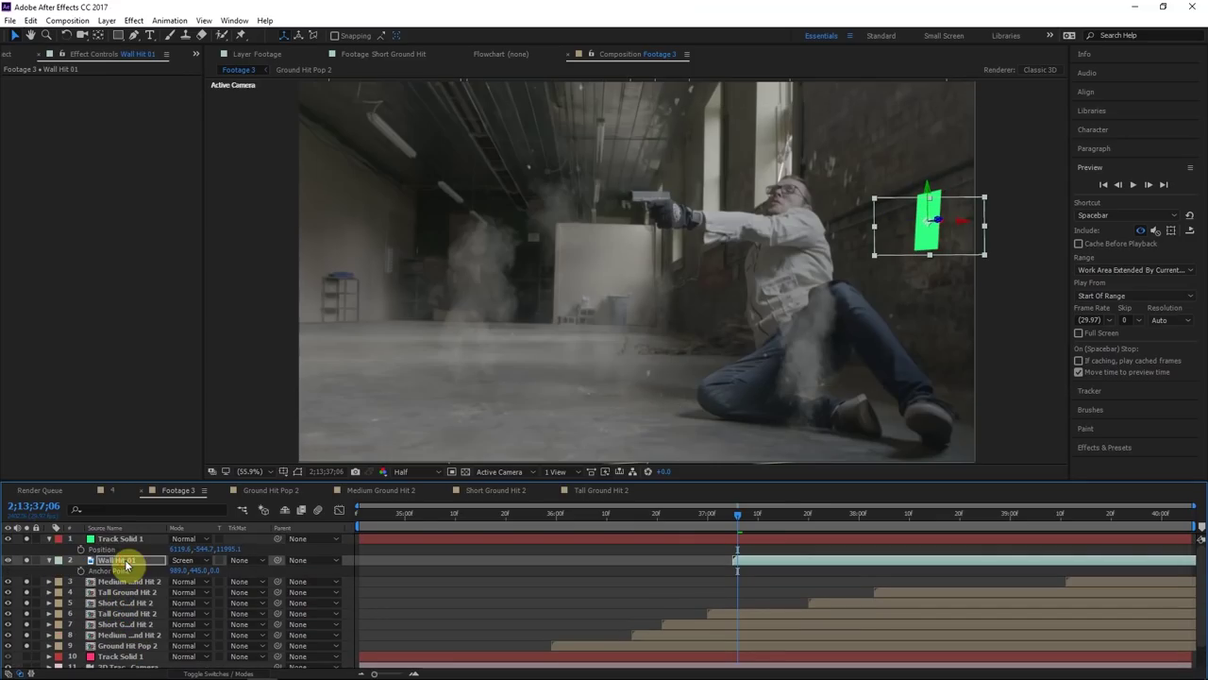
pyautogui.click(120, 540)
pyautogui.press('Delete')
# Scale the Wall Hit 01 layer to 417% and scrub through the shot to check it sticks to the wall
pyautogui.click(120, 539)
pyautogui.press('s')
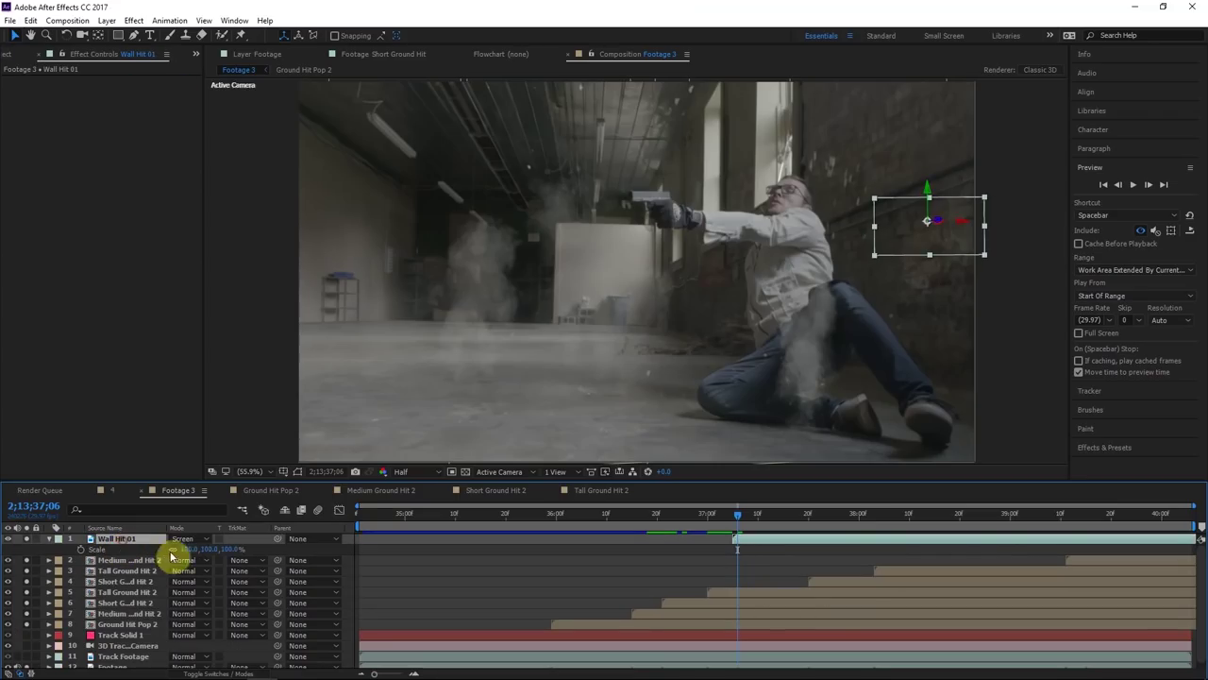
pyautogui.moveTo(188, 550); pyautogui.dragTo(450, 541)
pyautogui.press('space')
pyautogui.moveTo(209, 557); pyautogui.dragTo(107, 571)
pyautogui.moveTo(861, 518); pyautogui.dragTo(1088, 520)
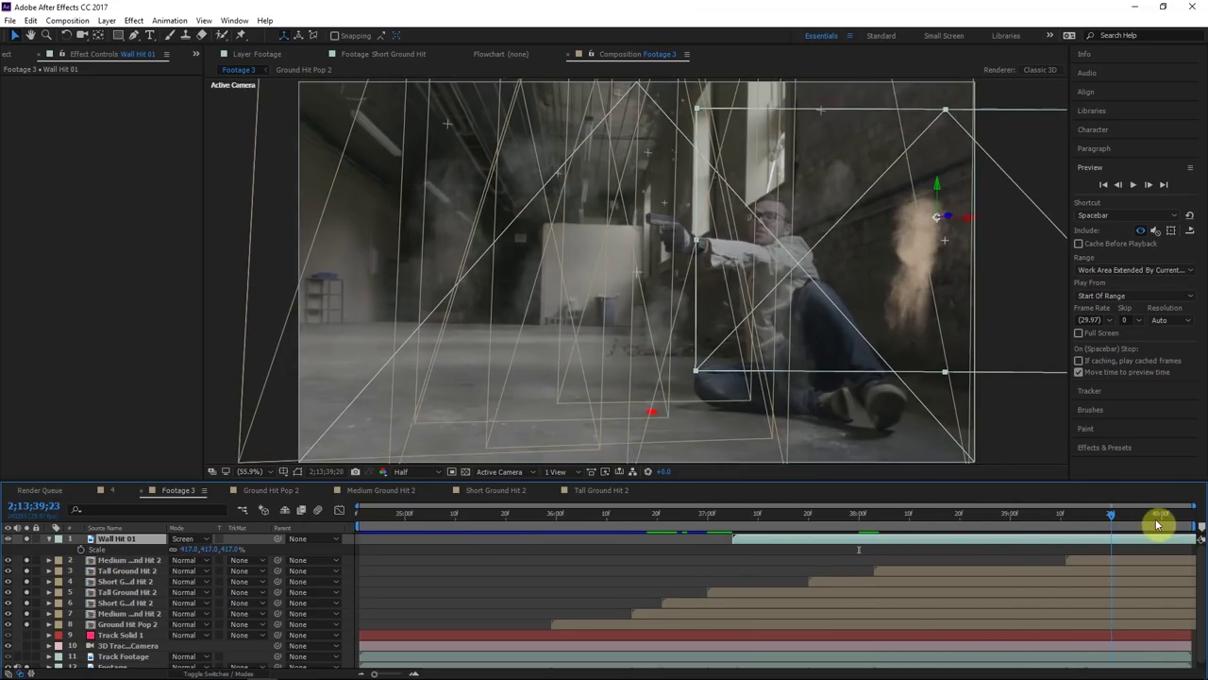
# Add Wall Hit 02 as the top layer starting at 2;13;39;15, set its blend mode to Screen and move it over the wall
pyautogui.click(21, 53)
pyautogui.moveTo(47, 382); pyautogui.dragTo(151, 538)
pyautogui.moveTo(652, 538); pyautogui.dragTo(1126, 539)
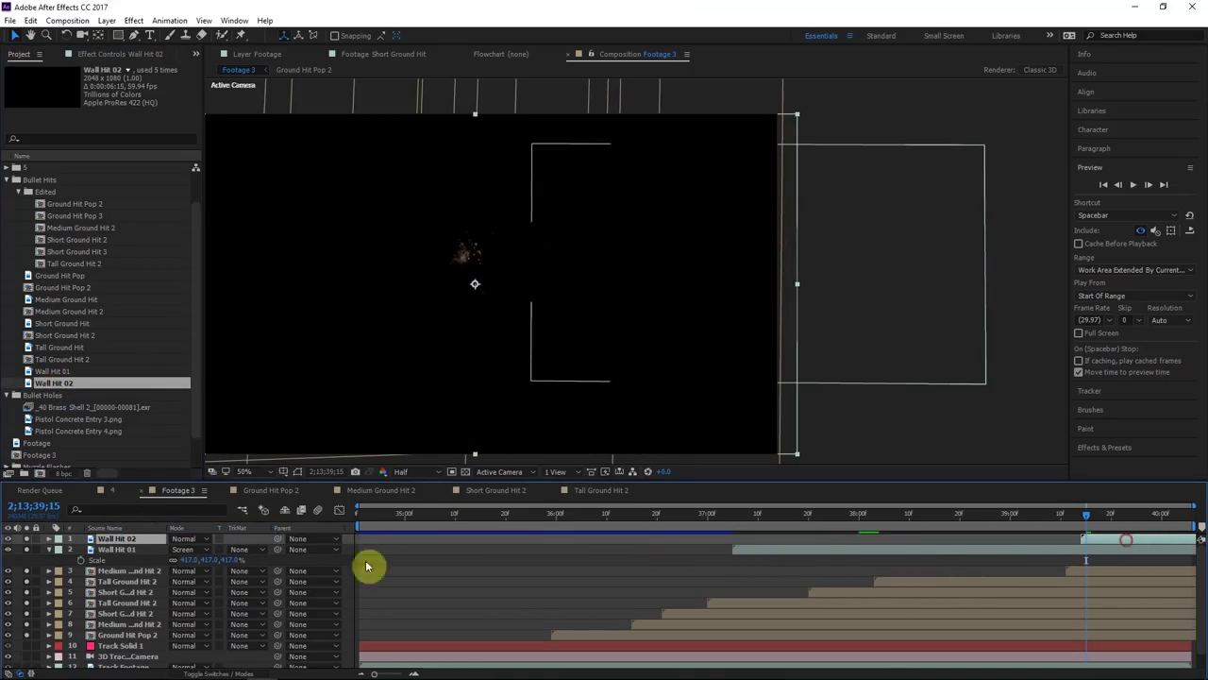
pyautogui.click(184, 538)
pyautogui.click(300, 286)
pyautogui.moveTo(480, 307); pyautogui.dragTo(707, 331)
# Create a track solid from the Track Footage camera tracker points on the wall beside the man's head
pyautogui.scroll(-1, 88, 588)
pyautogui.click(114, 651)
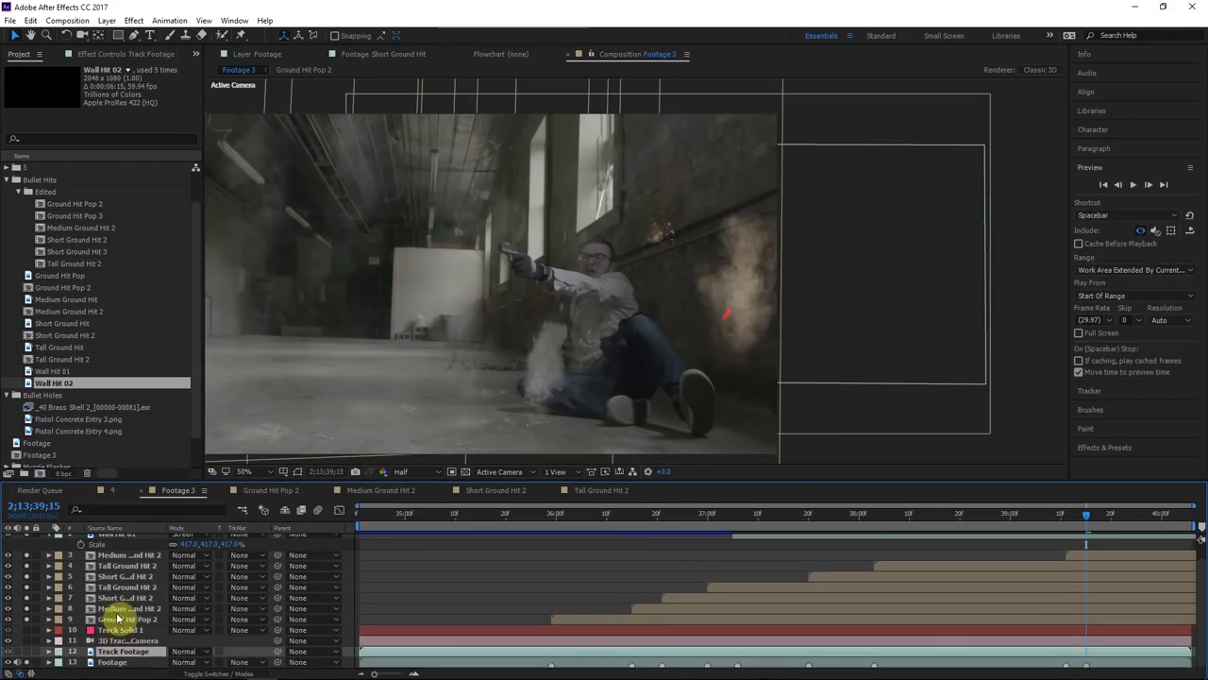
pyautogui.click(113, 53)
pyautogui.click(79, 80)
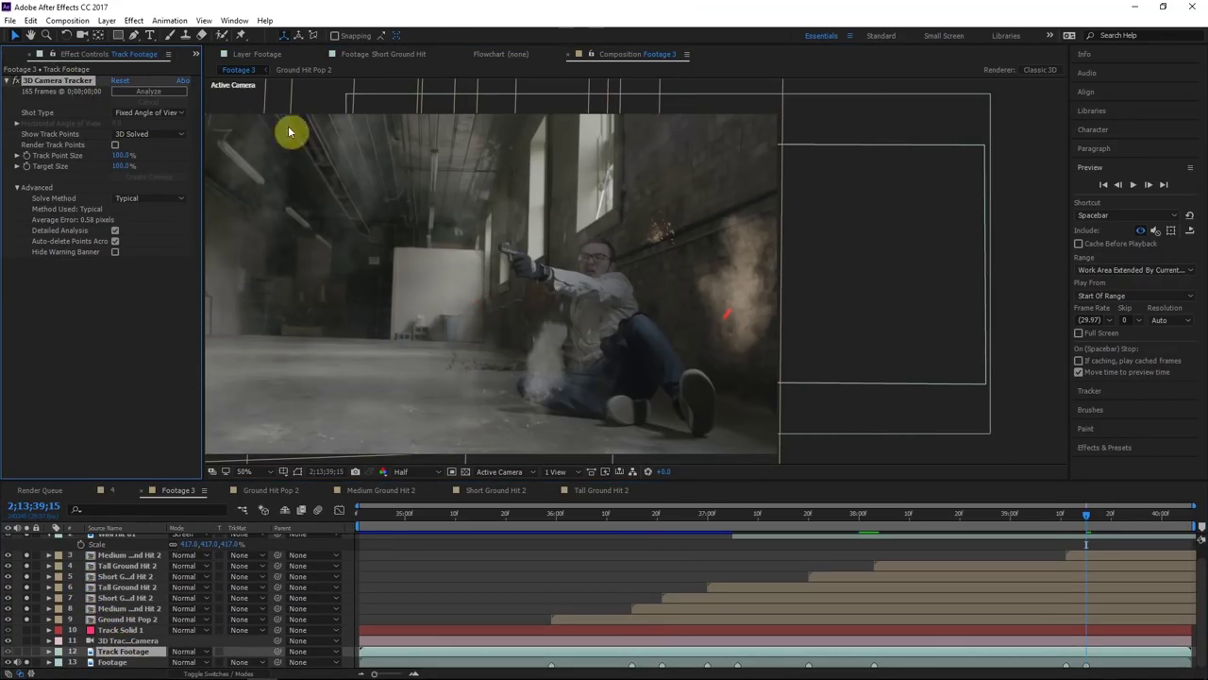
pyautogui.moveTo(706, 220); pyautogui.dragTo(692, 234)
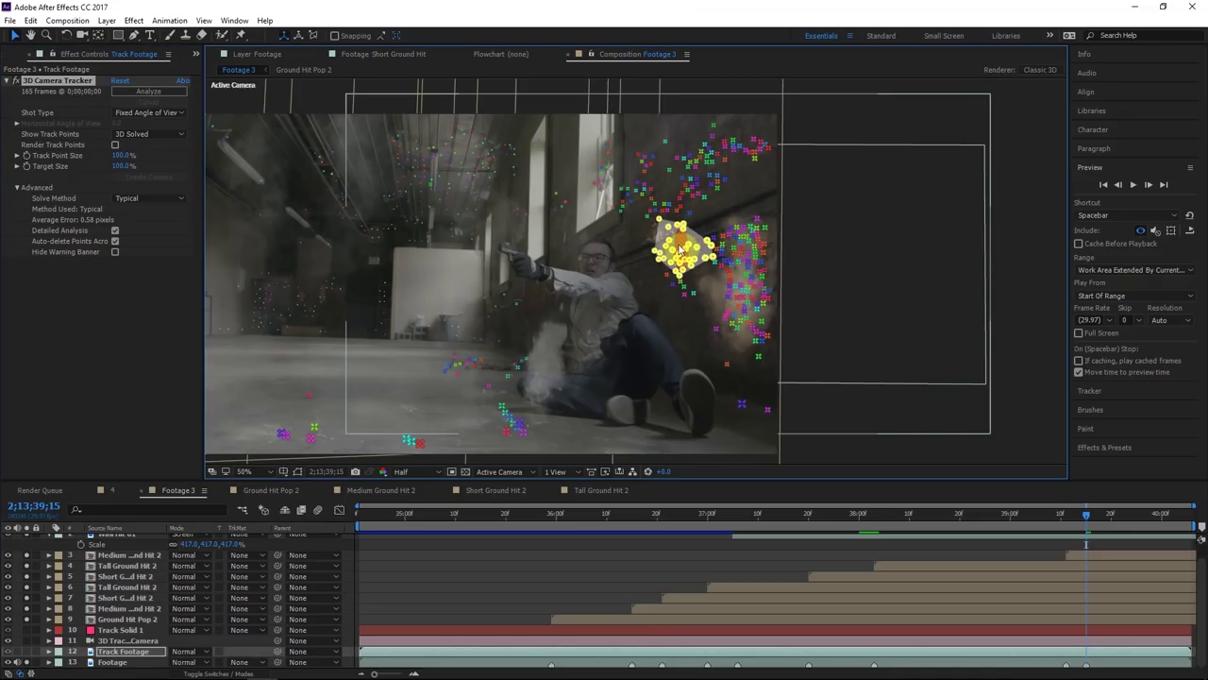
pyautogui.rightClick(680, 249)
pyautogui.click(743, 273)
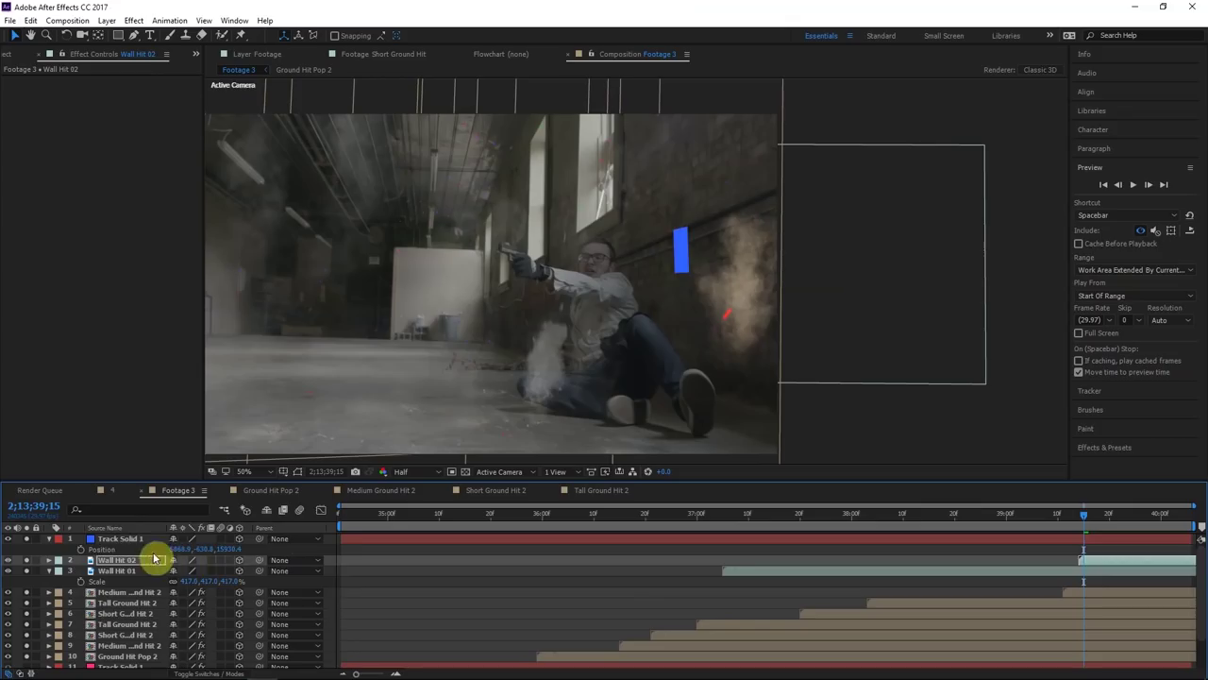
# Copy the new track solid's Position onto Wall Hit 02 and scale that layer to 662%
pyautogui.click(124, 550)
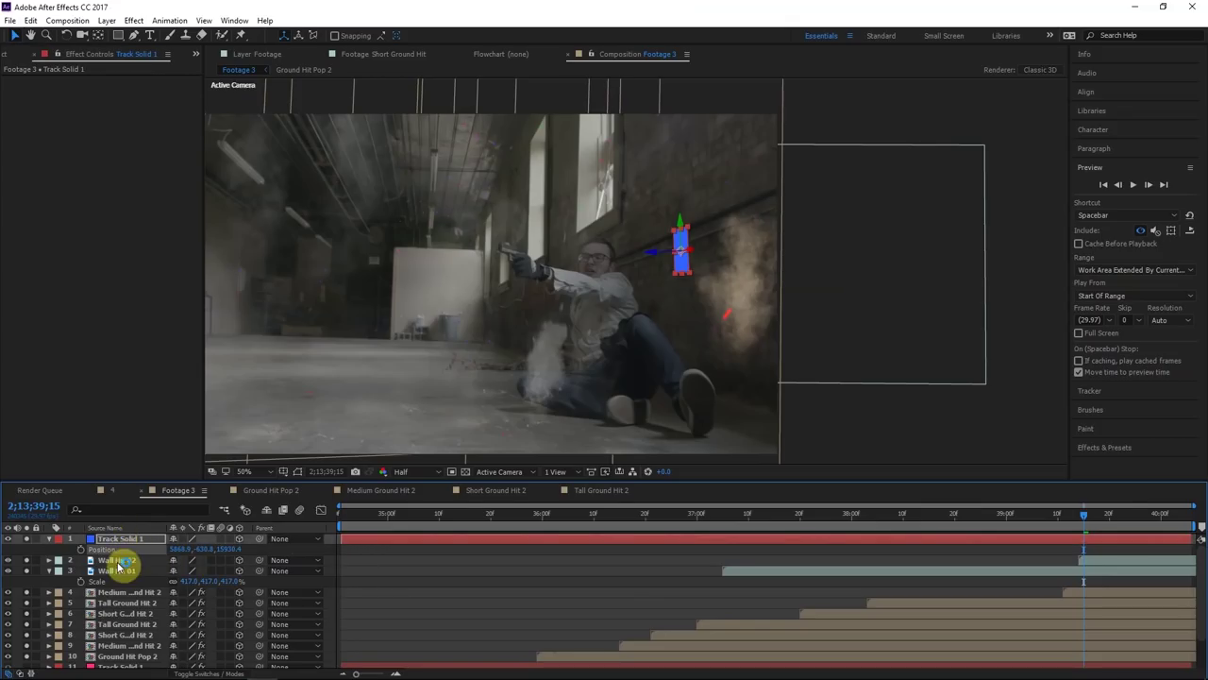
pyautogui.click(118, 563)
pyautogui.press('s')
pyautogui.moveTo(186, 580); pyautogui.dragTo(592, 550)
# Set Wall Hit 02's Anchor Point to 995, 455, 0 to centre the hit on the track solid, then delete the solid
pyautogui.moveTo(183, 567)
pyautogui.mouseDown()
pyautogui.moveTo(221, 563)
pyautogui.moveTo(172, 575)
pyautogui.mouseUp()
pyautogui.moveTo(1083, 514); pyautogui.dragTo(1120, 517)
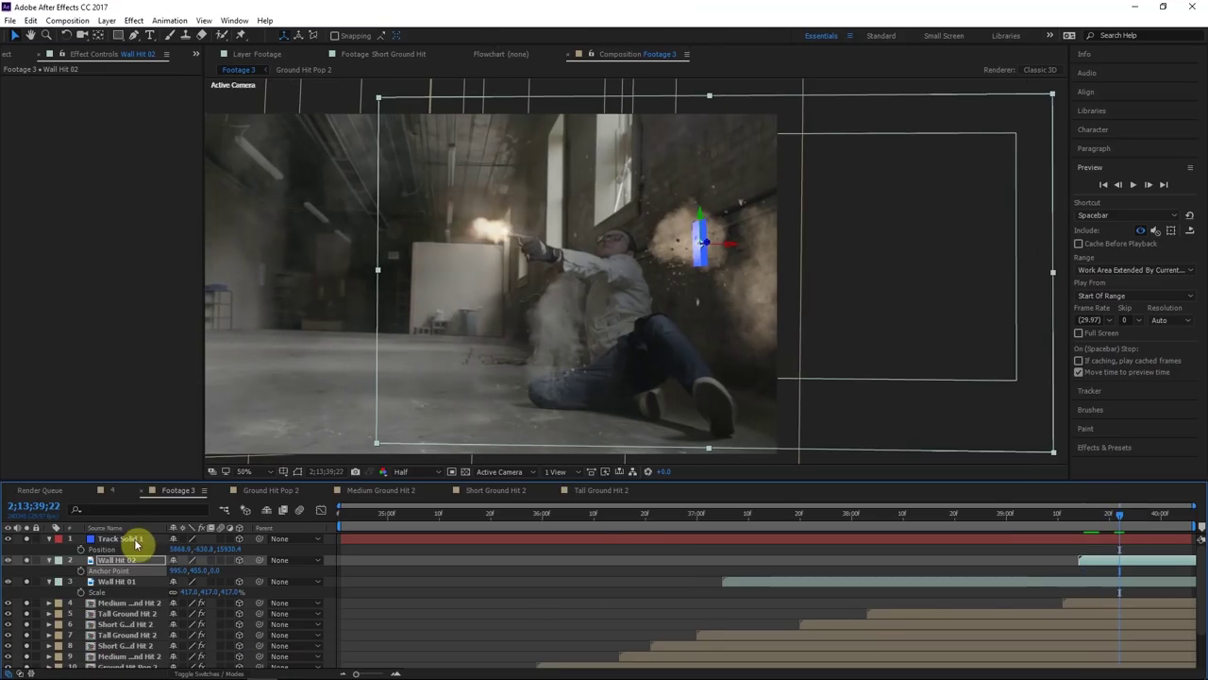
pyautogui.click(135, 540)
pyautogui.press('Delete')
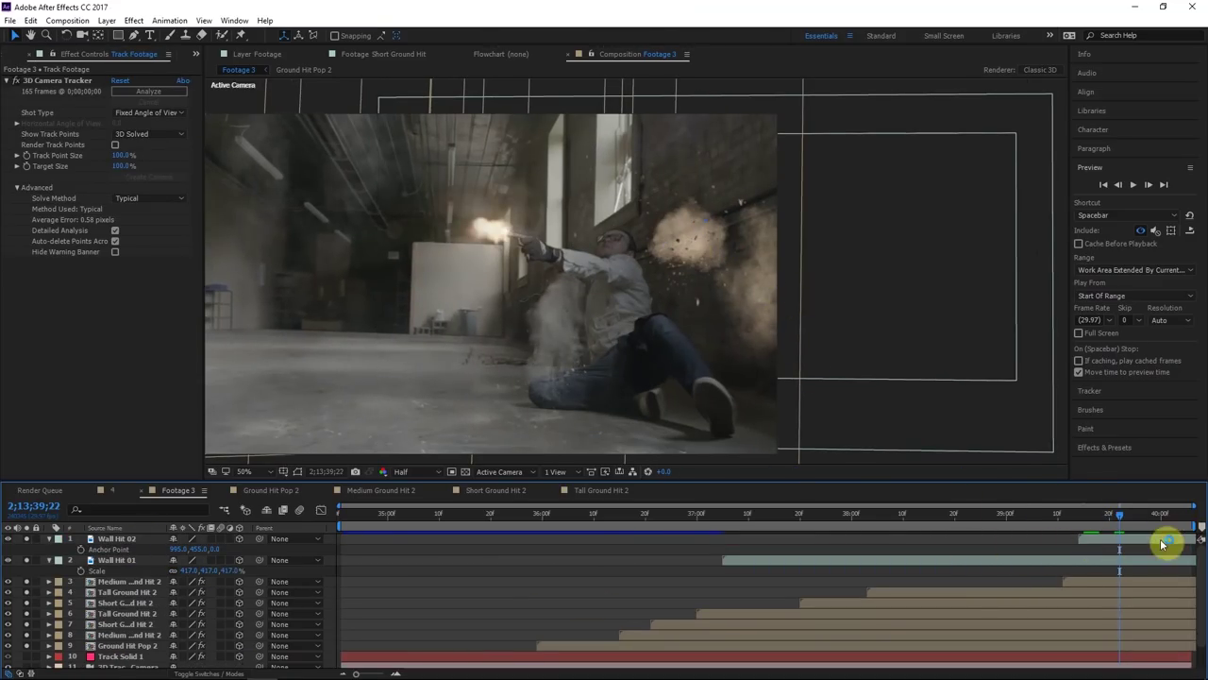
# Rotate Wall Hit 02 about 45° counterclockwise, nudge it into place on the wall and scrub through the hit to check it
pyautogui.click(1165, 537)
pyautogui.moveTo(720, 290); pyautogui.dragTo(721, 283)
pyautogui.press('s')
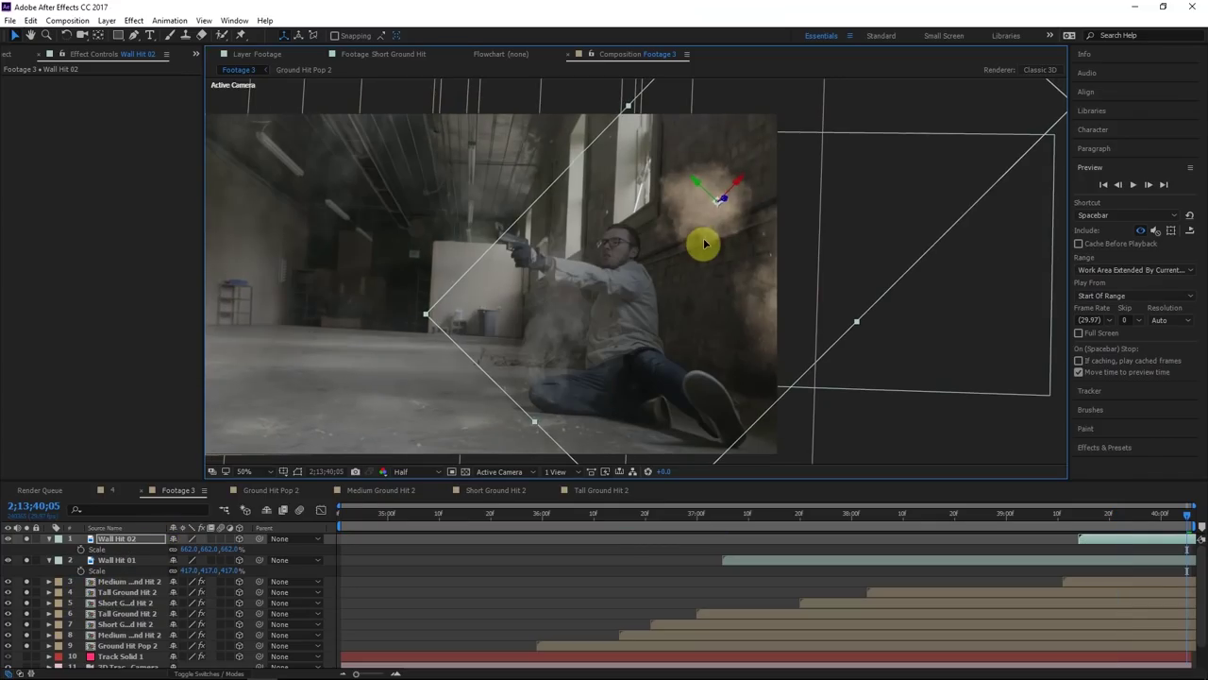
pyautogui.moveTo(703, 244); pyautogui.dragTo(706, 246)
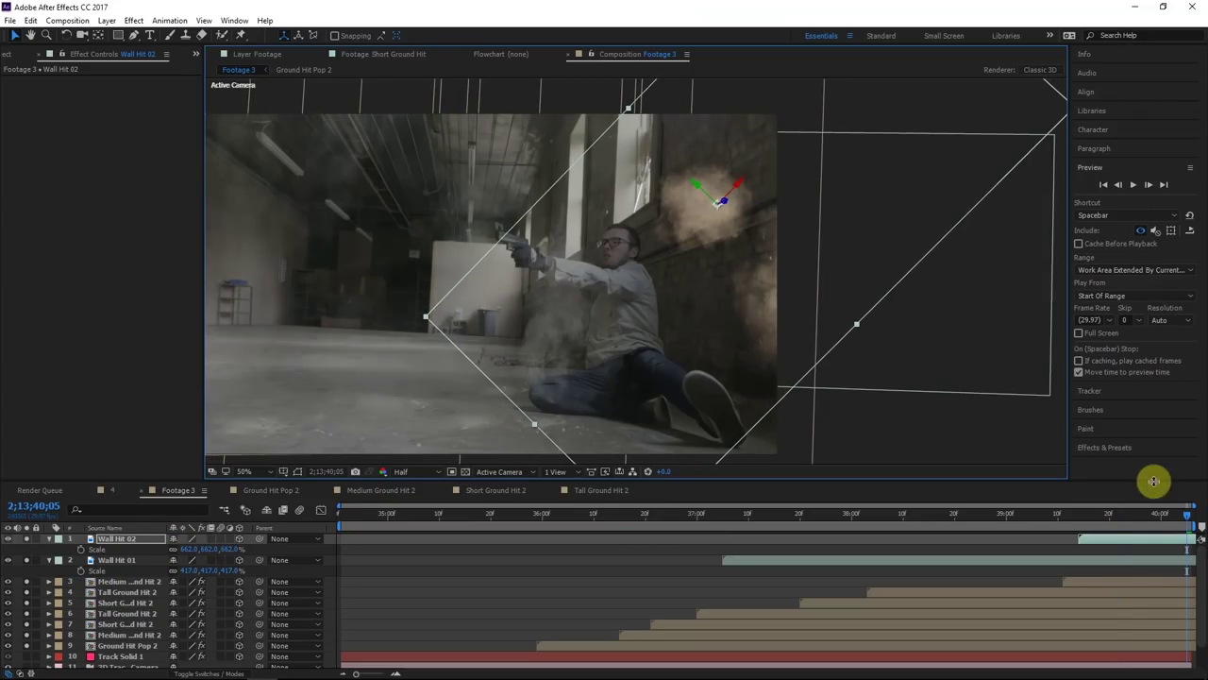
pyautogui.moveTo(1180, 519); pyautogui.dragTo(1202, 502)
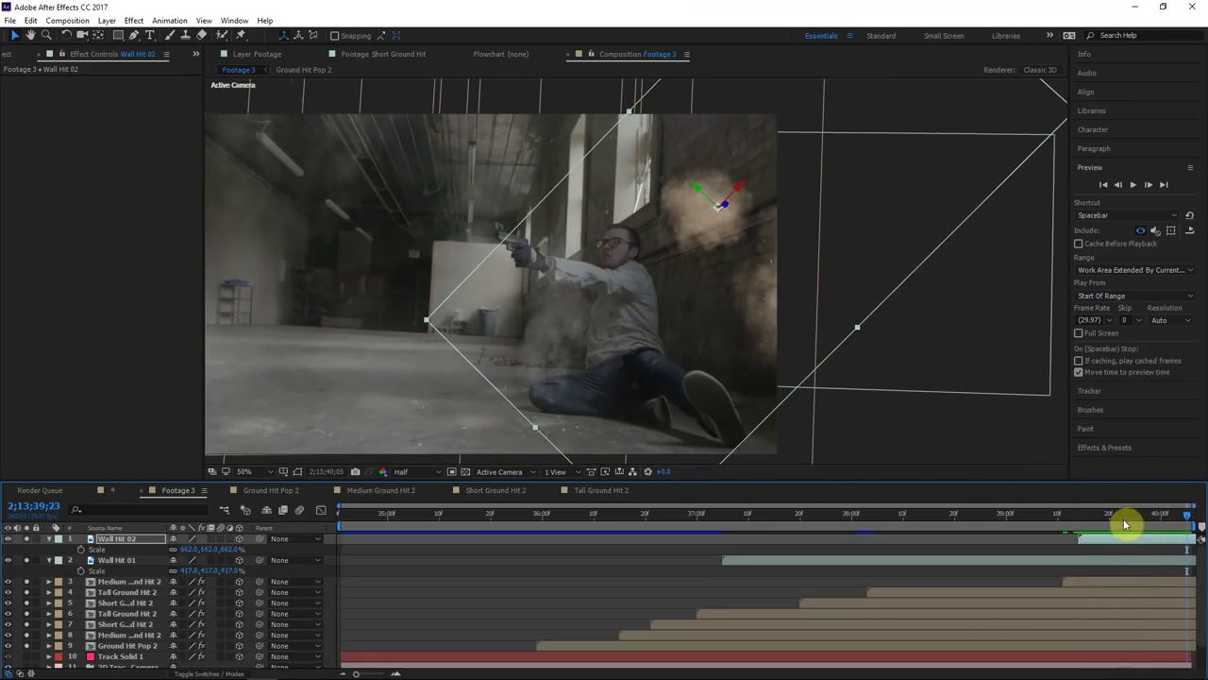
pyautogui.click(1105, 526)
pyautogui.click(1121, 516)
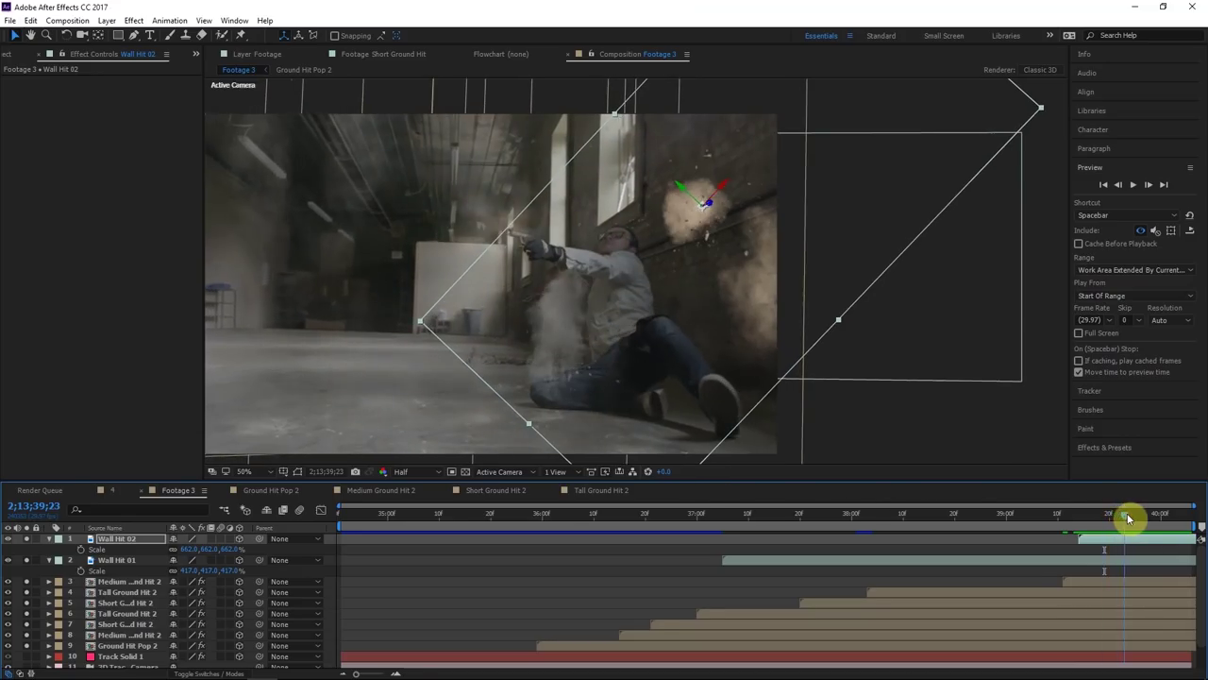
# Set the blend mode of Wall Hit 01 and Wall Hit 02 to Normal and hide Wall Hit 02
pyautogui.click(143, 561)
pyautogui.press('F4')
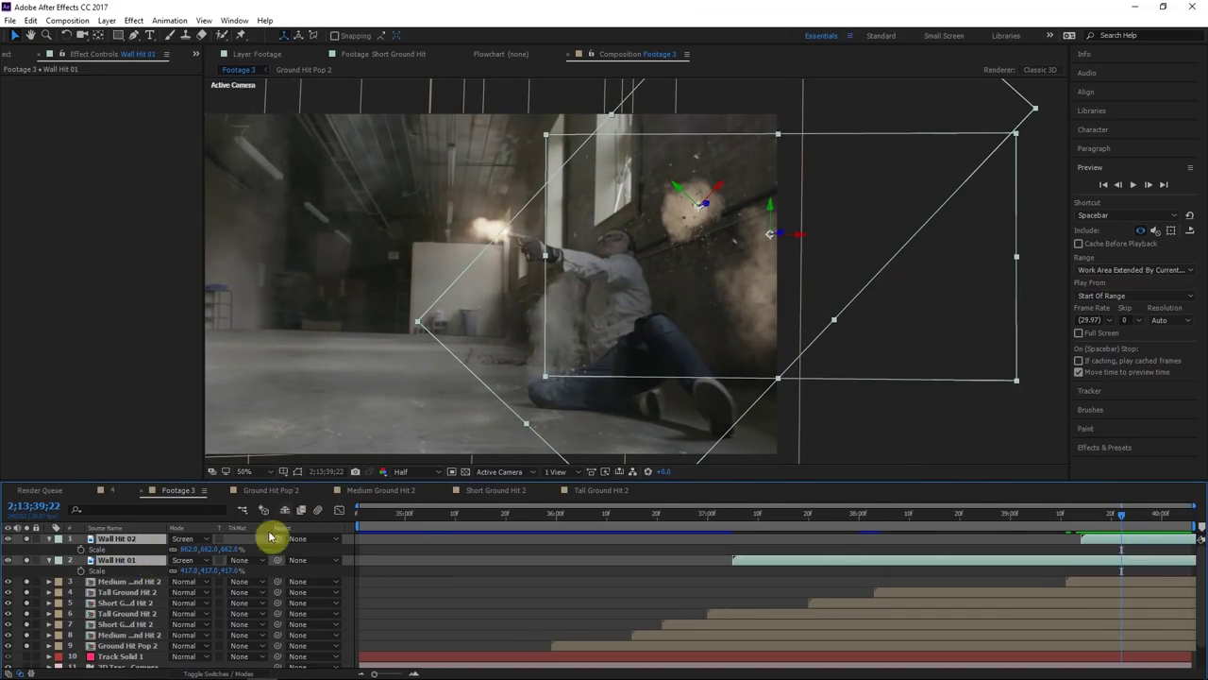
pyautogui.click(411, 553)
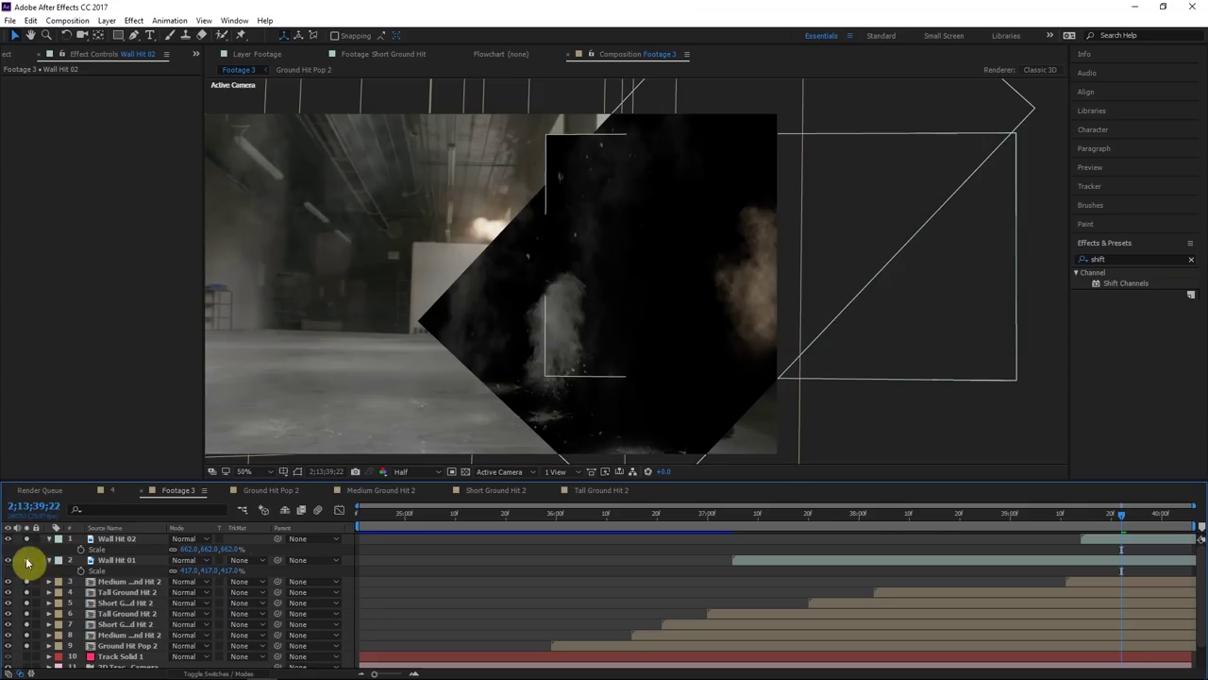
pyautogui.click(27, 560)
# Apply Shift Channels to Wall Hit 01 and take its alpha from Luminance
pyautogui.click(125, 561)
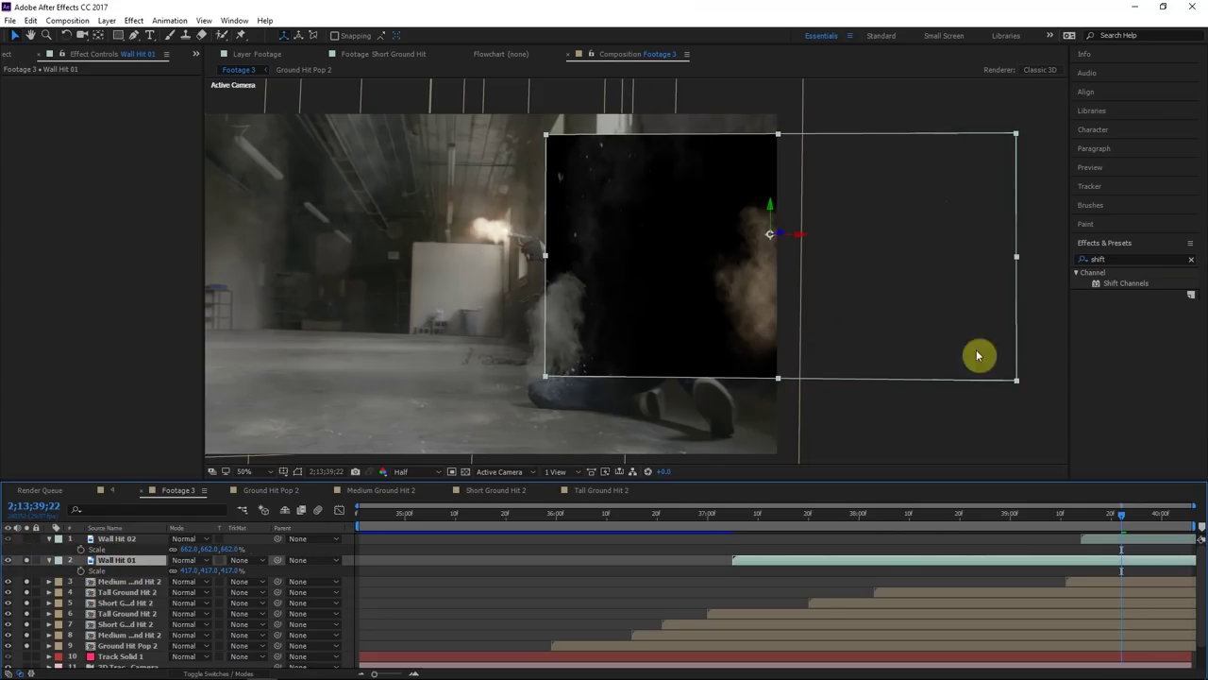
pyautogui.moveTo(1132, 284); pyautogui.dragTo(135, 558)
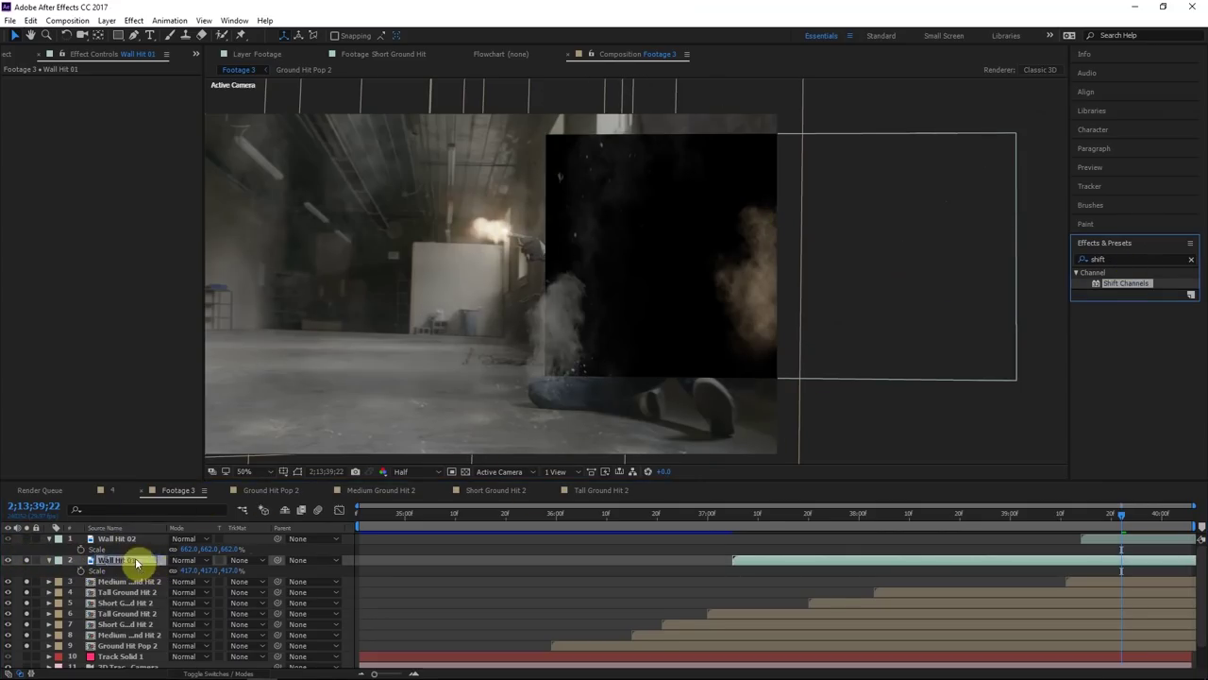
pyautogui.click(150, 90)
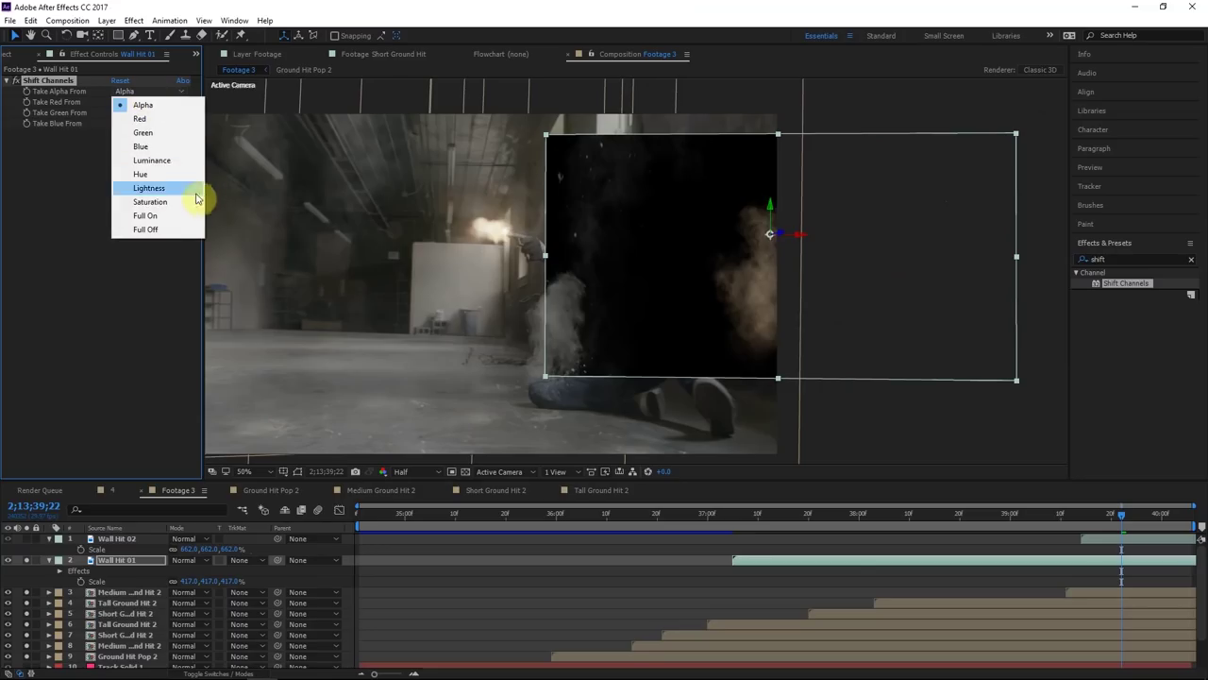
pyautogui.click(151, 160)
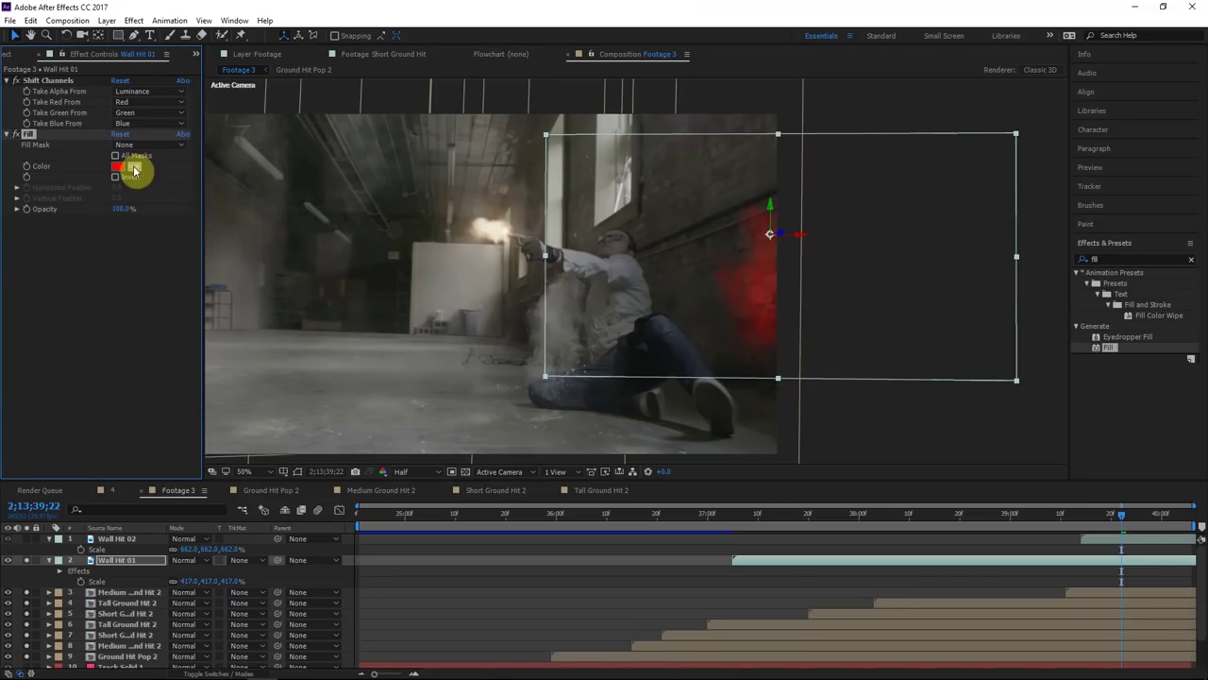
# Colour Wall Hit 01's Fill effect with a dark tone sampled from the wall and set its Effect Opacity to 25%
pyautogui.click(134, 170)
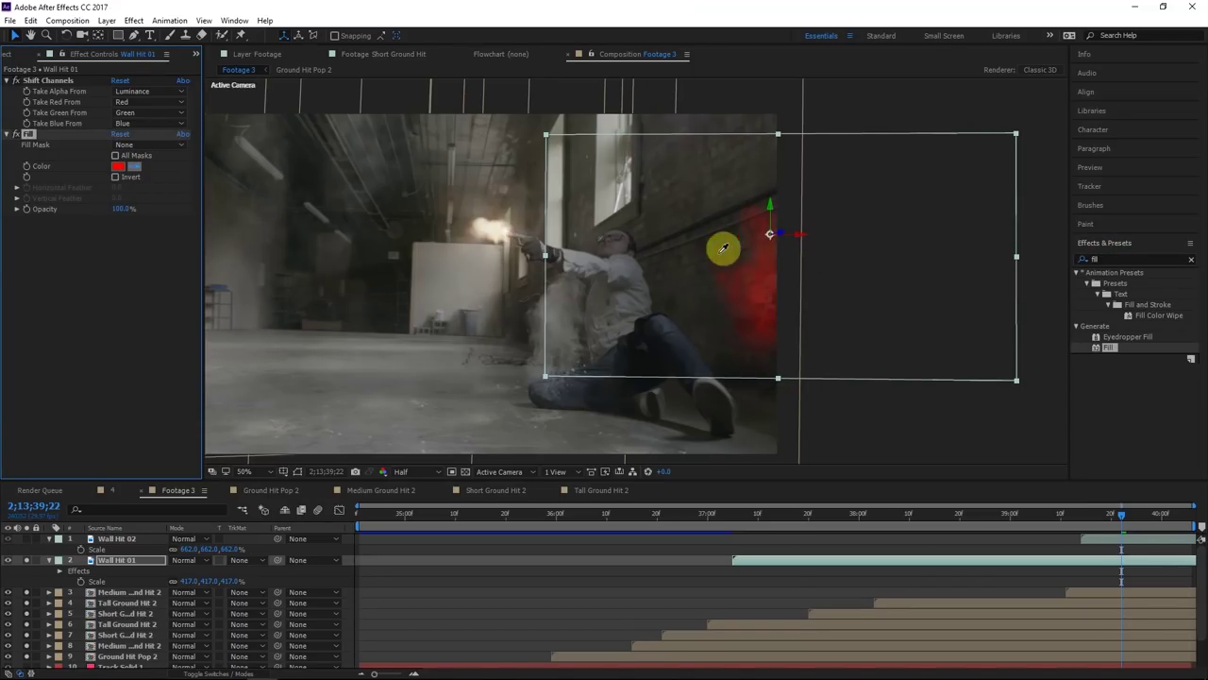
pyautogui.click(737, 263)
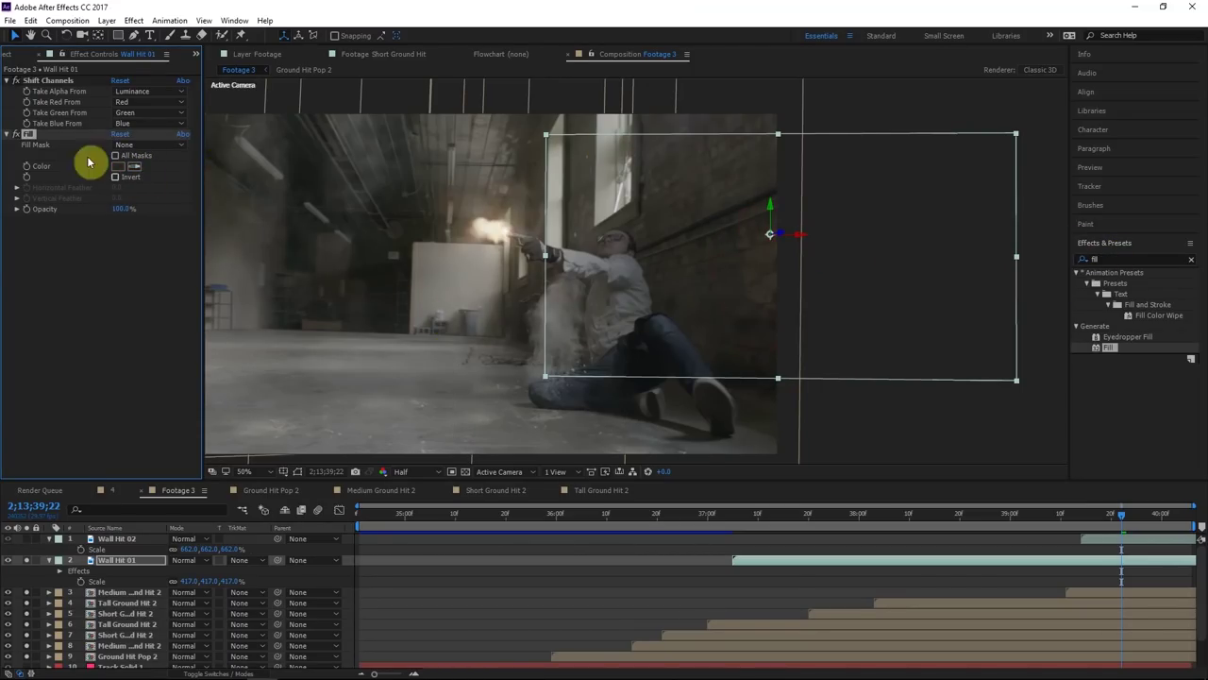
pyautogui.click(60, 570)
pyautogui.scroll(-2, 142, 651)
pyautogui.click(82, 613)
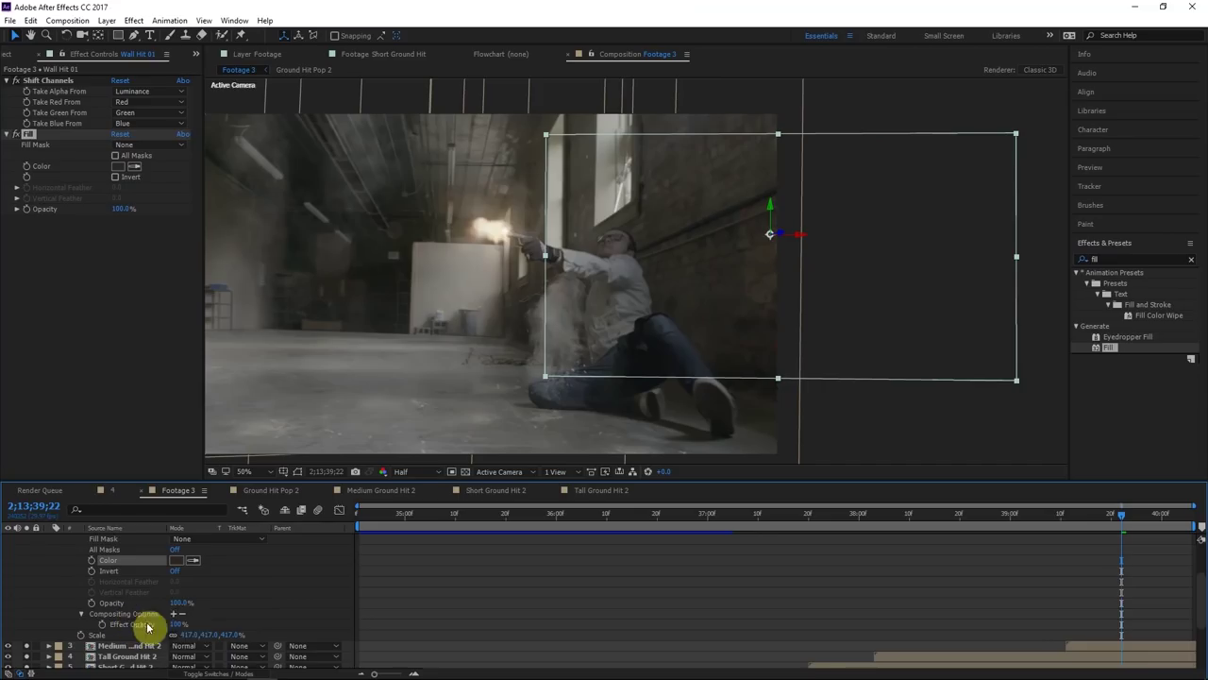
pyautogui.moveTo(175, 624); pyautogui.dragTo(144, 628)
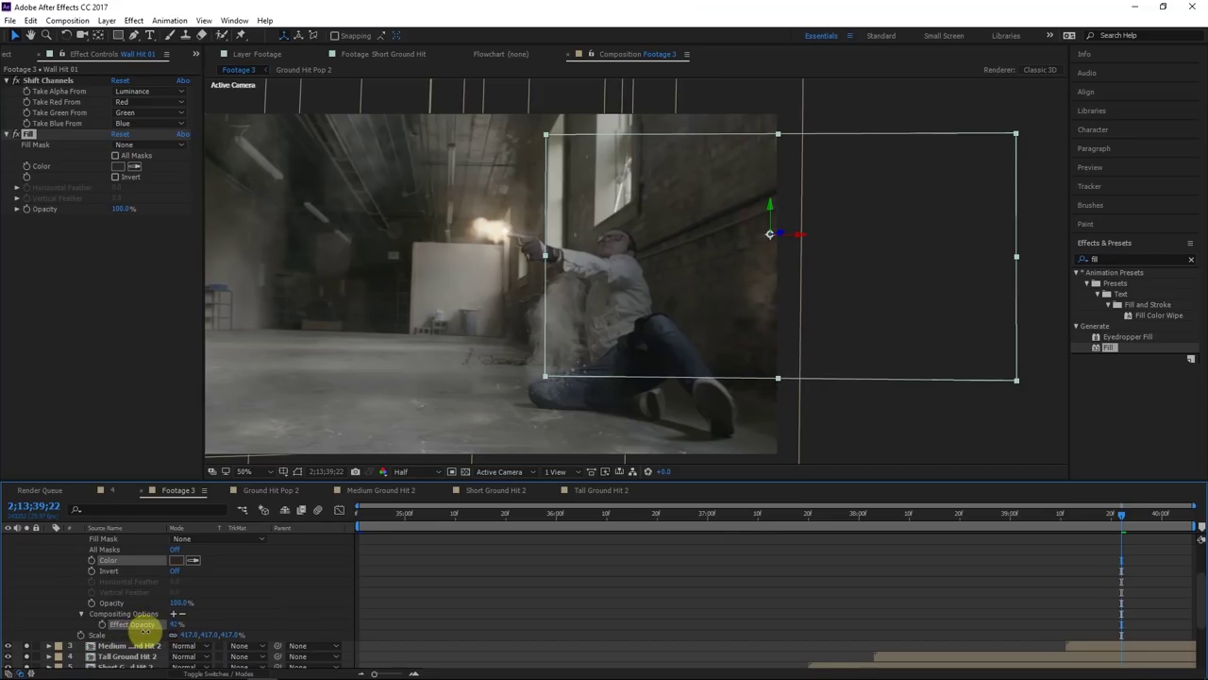
pyautogui.moveTo(143, 630); pyautogui.dragTo(139, 630)
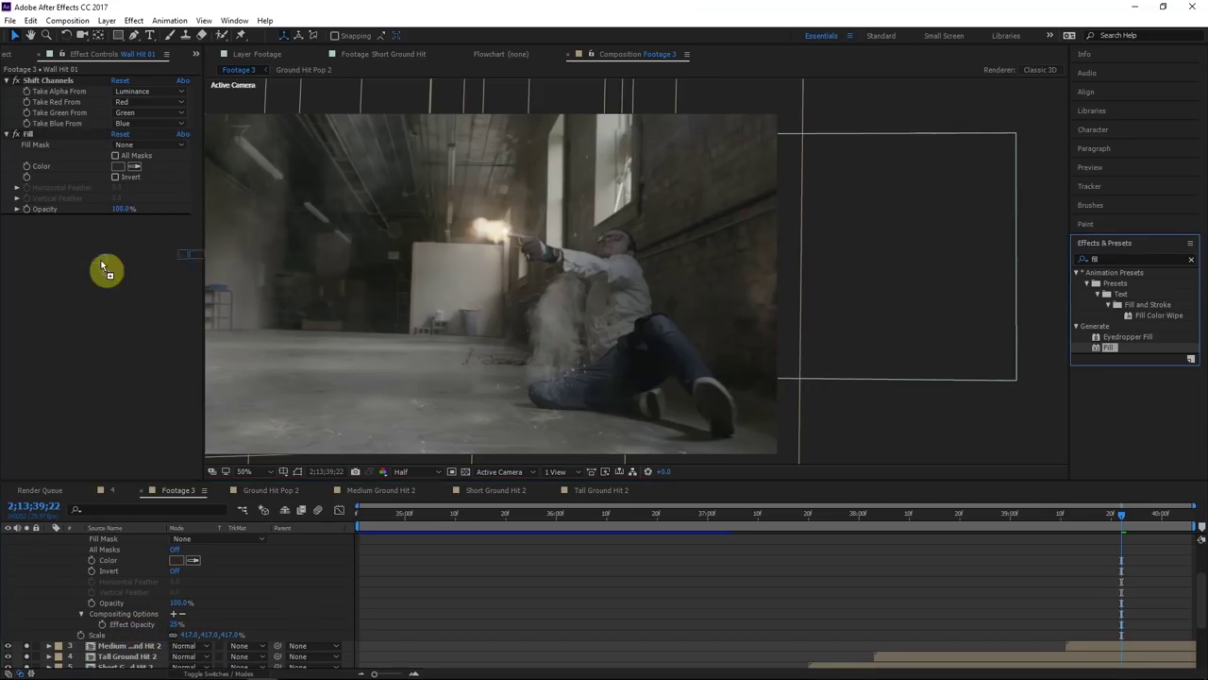
# Add a second Fill effect in white to Wall Hit 01 and set its Effect Opacity to 15%
pyautogui.moveTo(1108, 347); pyautogui.dragTo(151, 237)
pyautogui.click(117, 252)
pyautogui.moveTo(836, 352); pyautogui.dragTo(524, 65)
pyautogui.click(1086, 297)
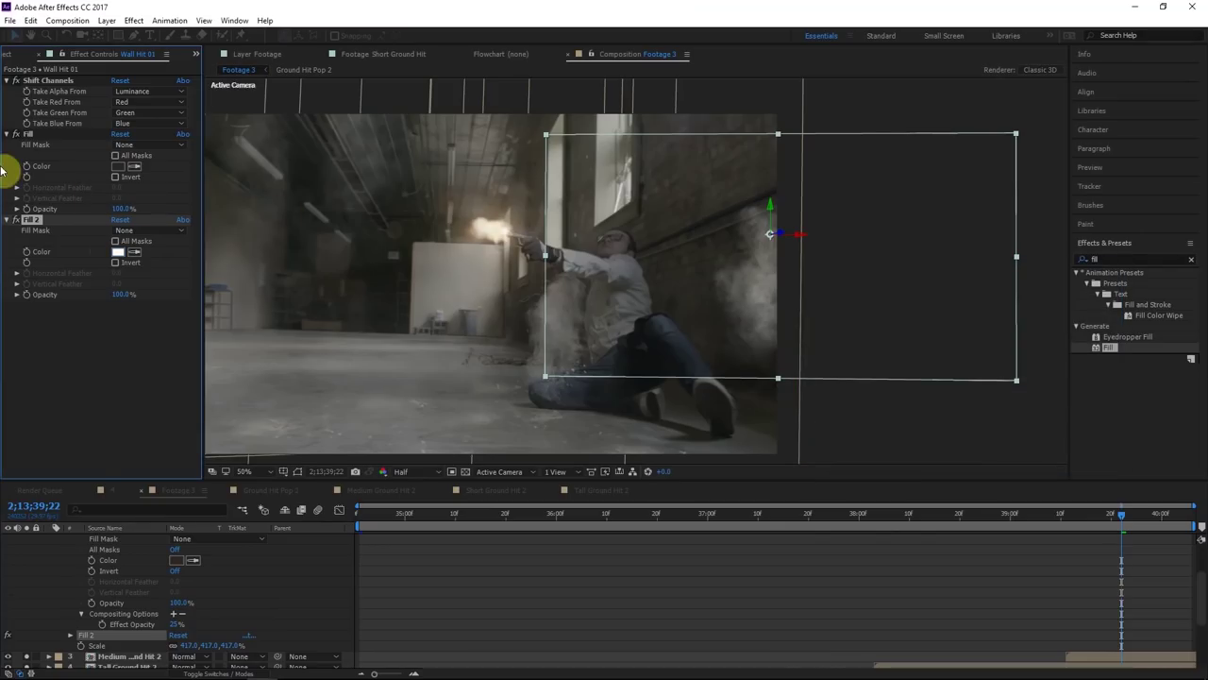
pyautogui.doubleClick(44, 252)
pyautogui.scroll(-2, 151, 623)
pyautogui.click(81, 656)
pyautogui.scroll(-1, 94, 652)
pyautogui.click(177, 635)
pyautogui.write('15')
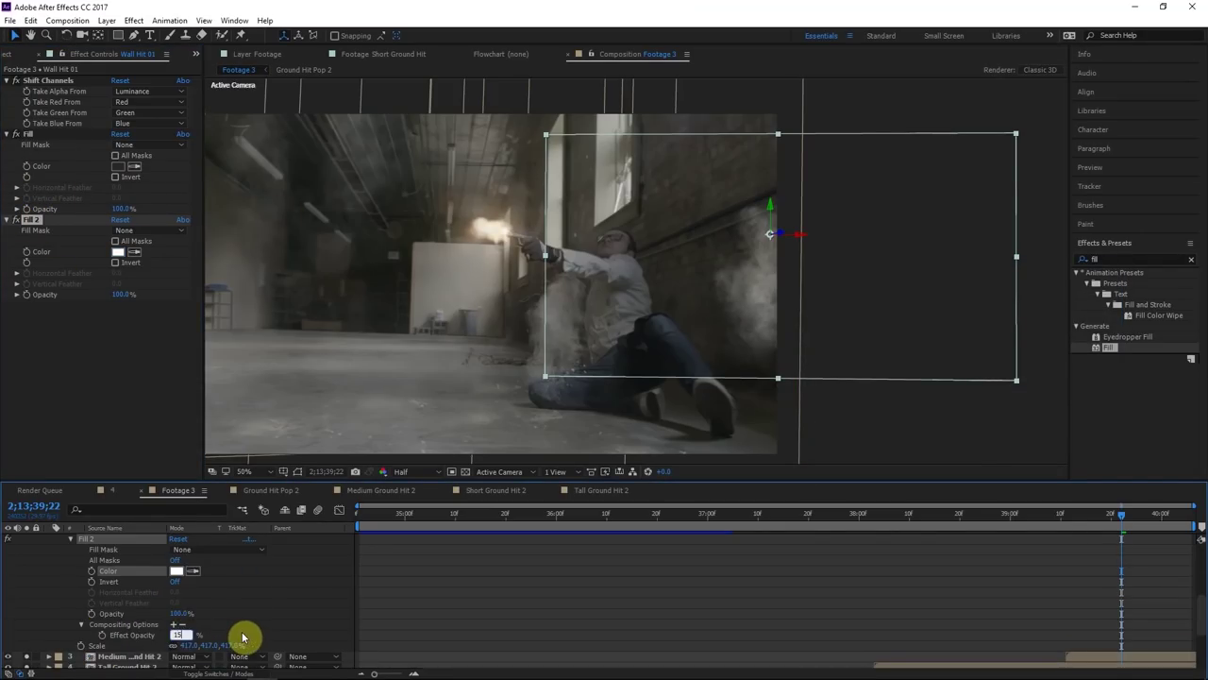
pyautogui.click(245, 636)
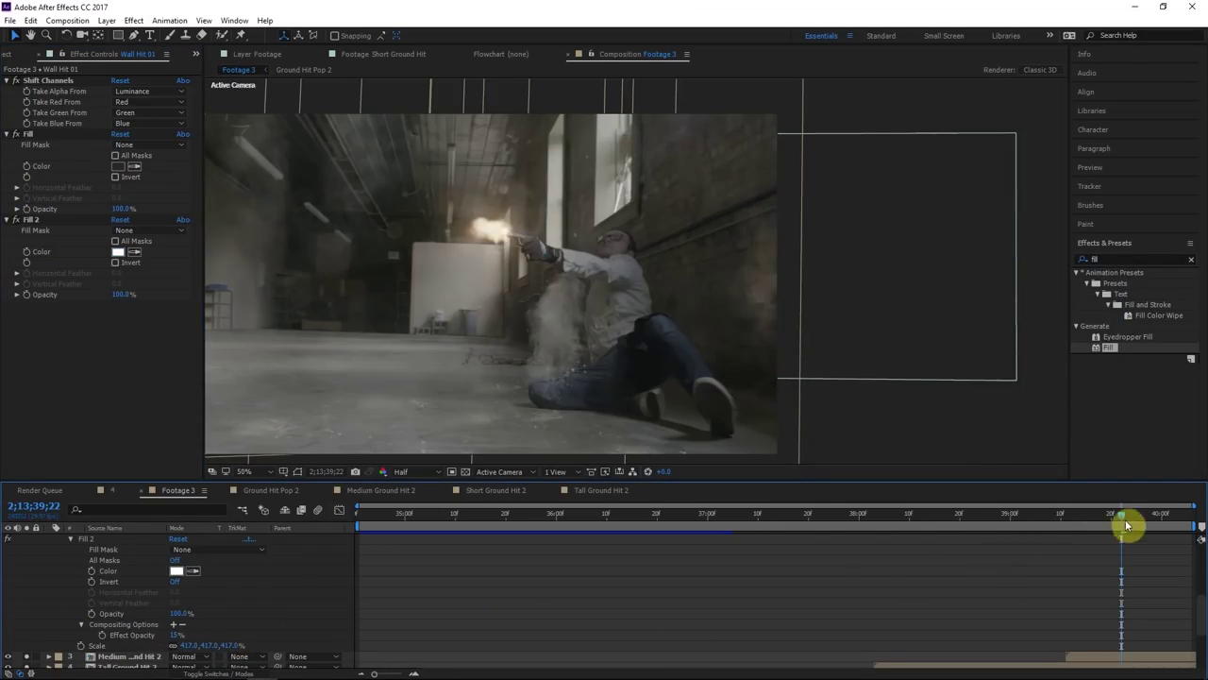
# Scrub back through the shot to check the wall dust and copy Wall Hit 01's Shift Channels and Fill effects onto Wall Hit 02
pyautogui.moveTo(1121, 519); pyautogui.dragTo(868, 517)
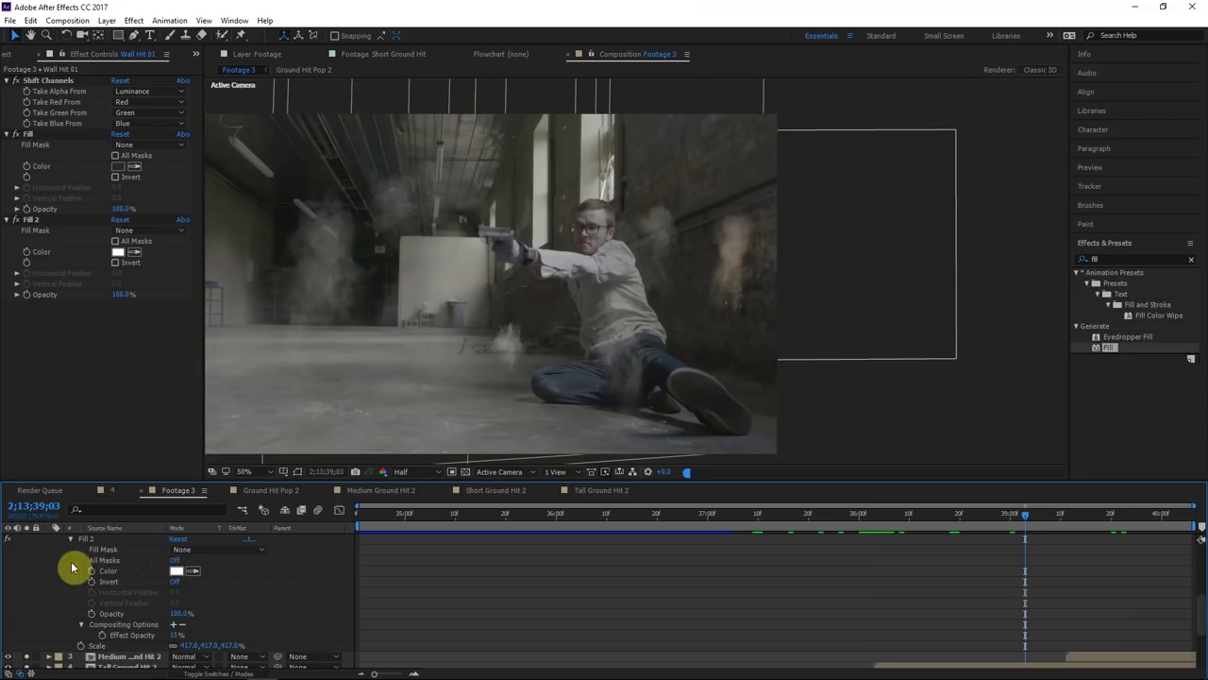
pyautogui.hotkey('ctrl', 'v')
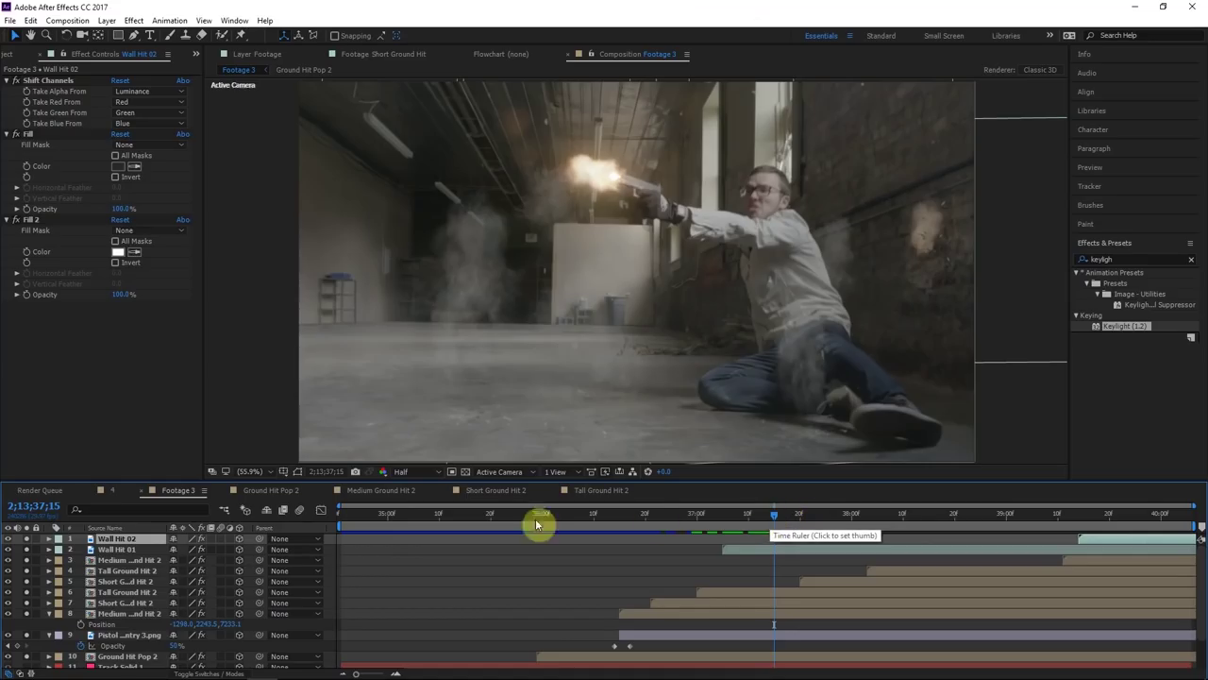
pyautogui.click(111, 548)
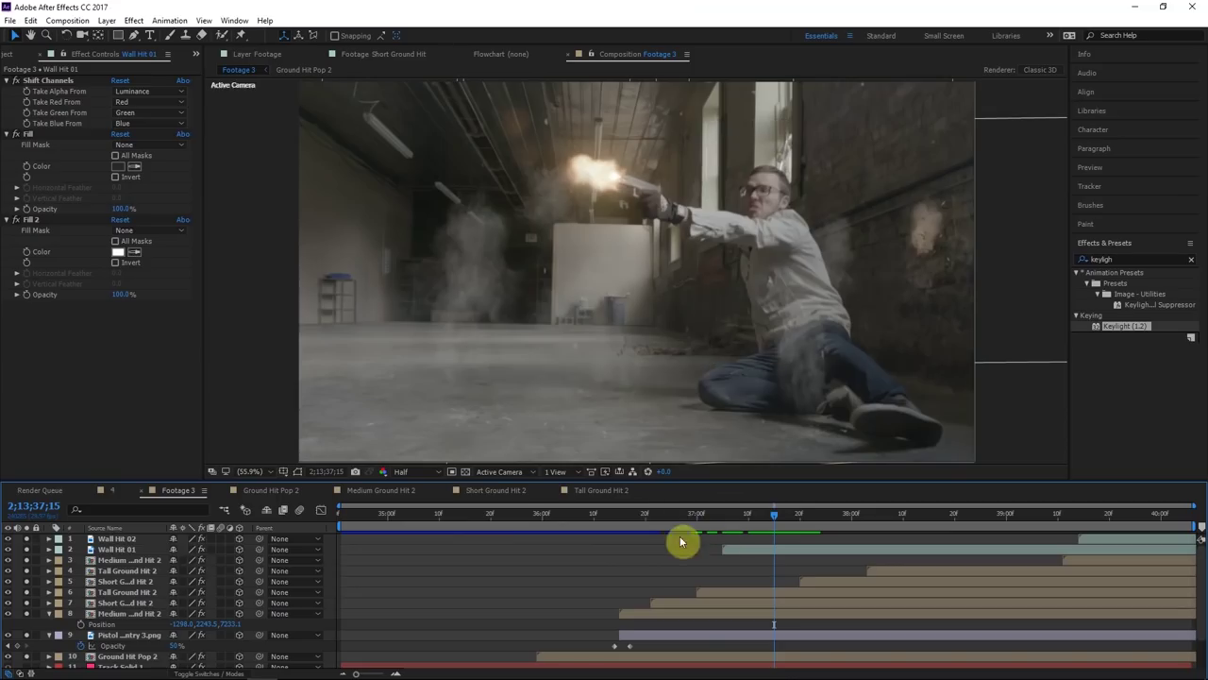
pyautogui.click(128, 539)
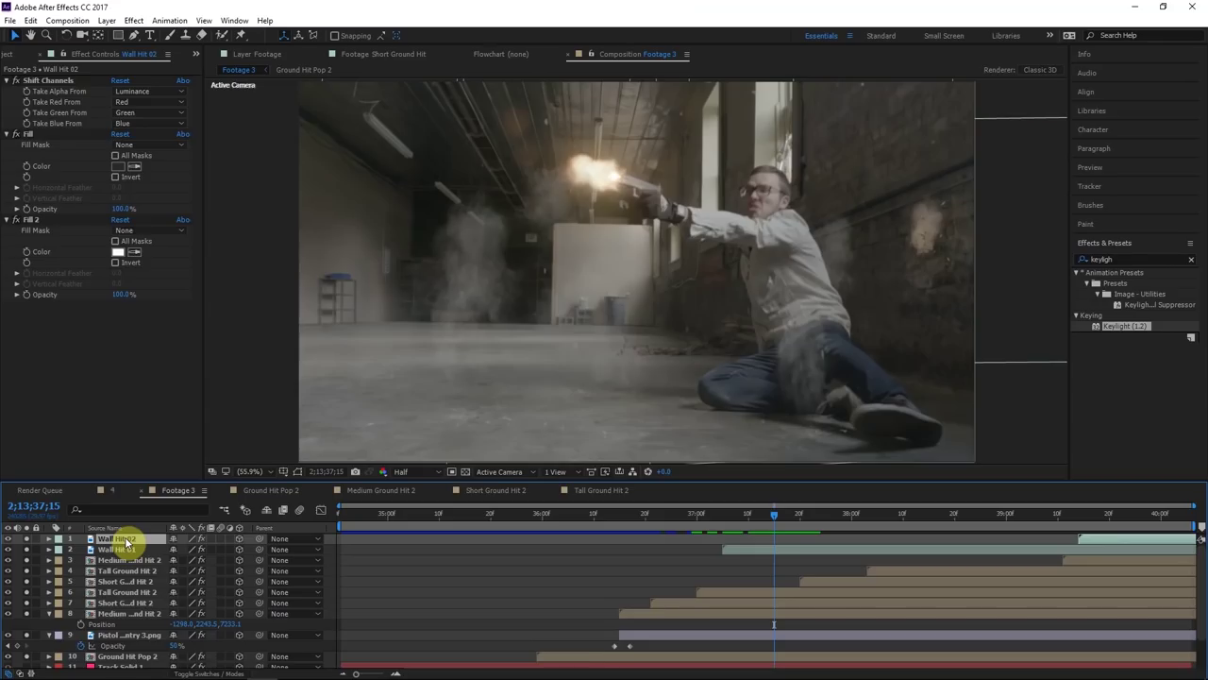
# Create an adjustment layer above all layers in Footage 3 and rename it Camera Shake
pyautogui.hotkey('ctrl', 'alt', 'y')
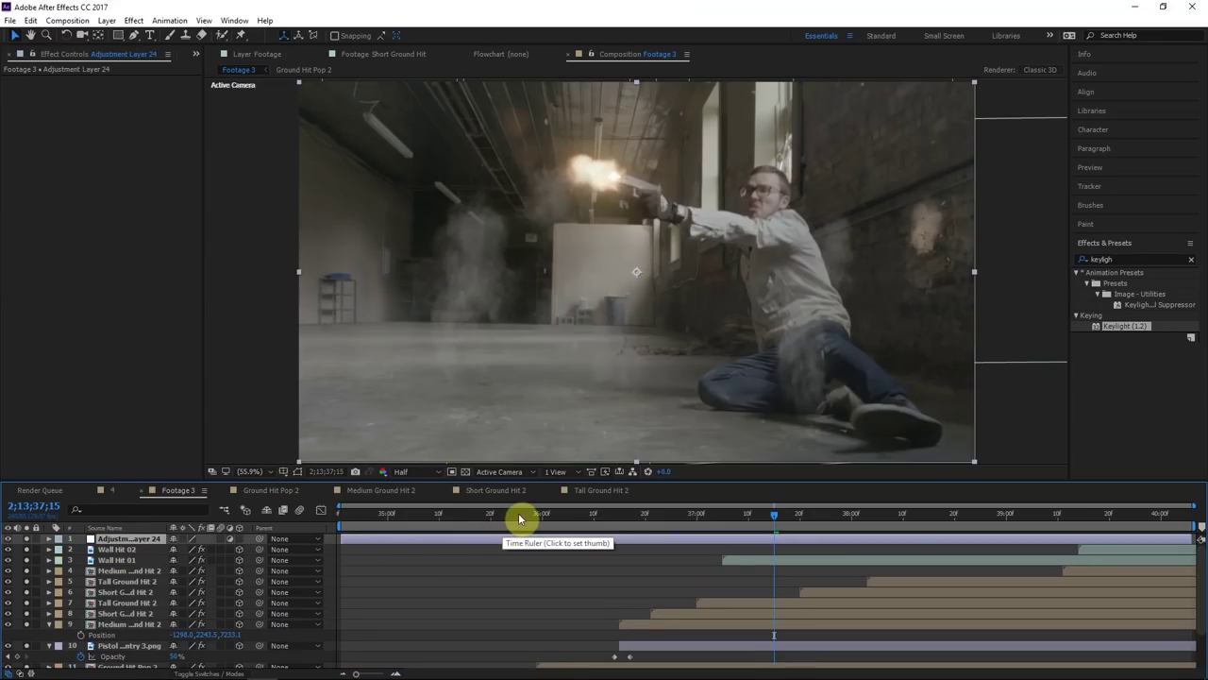
pyautogui.click(1130, 258)
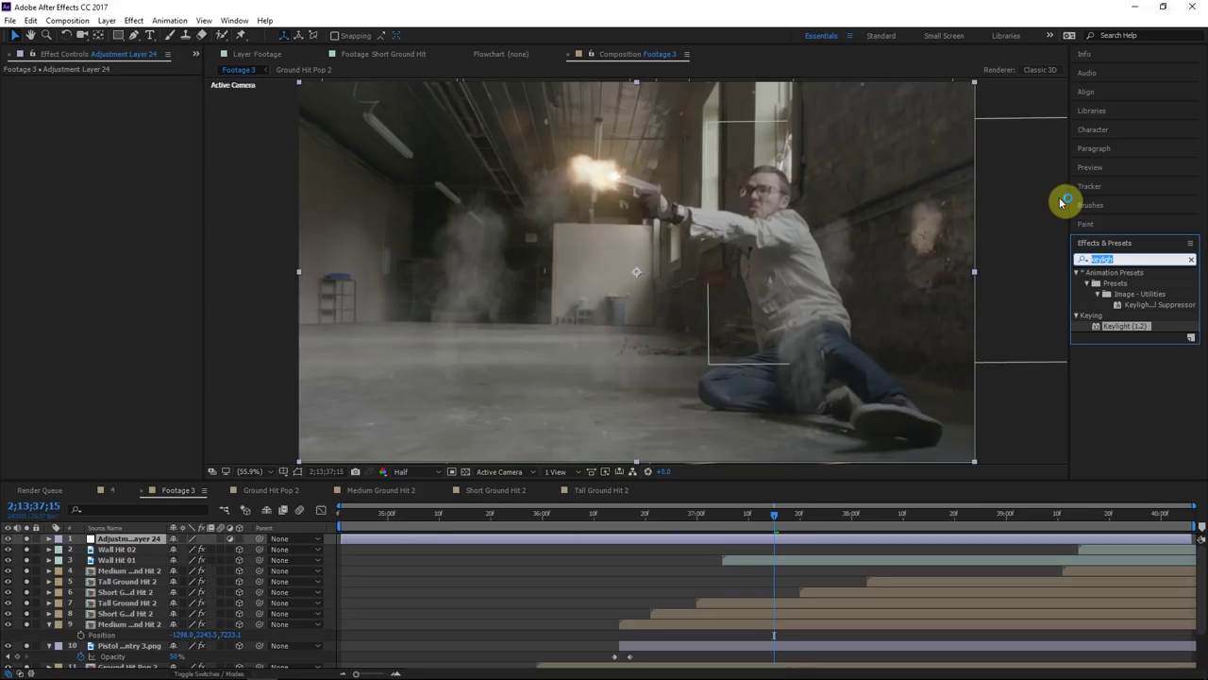
pyautogui.write('tra')
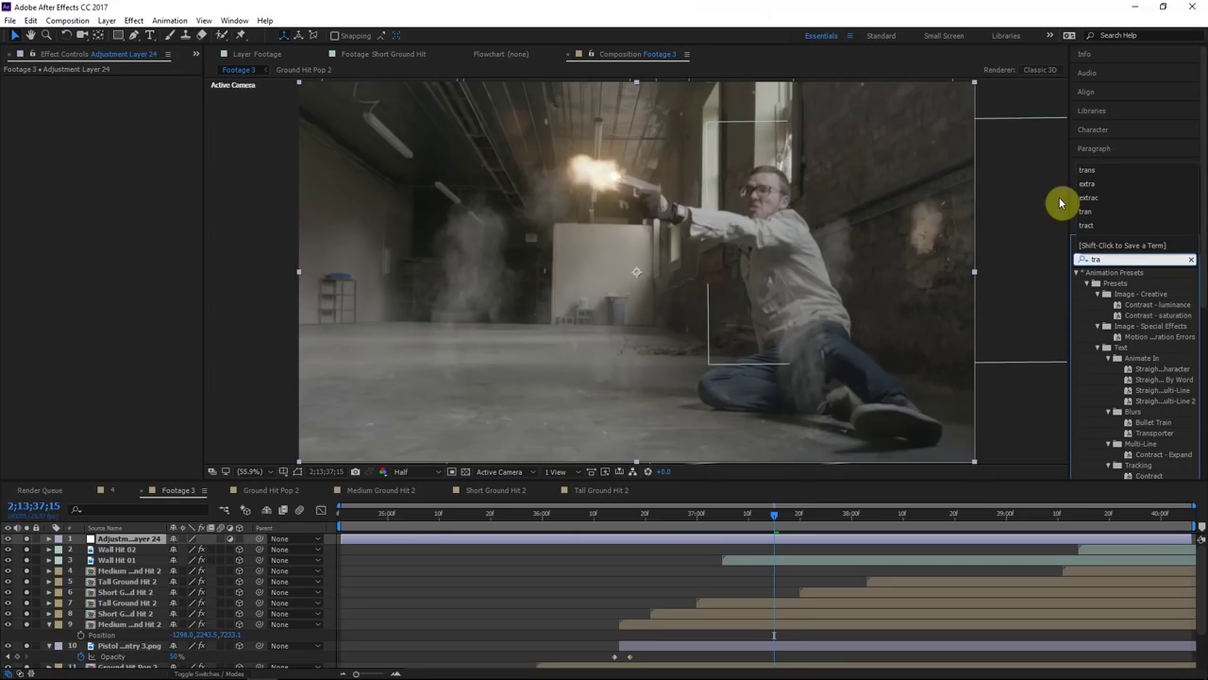
pyautogui.click(142, 537)
pyautogui.press('Return')
pyautogui.write('c')
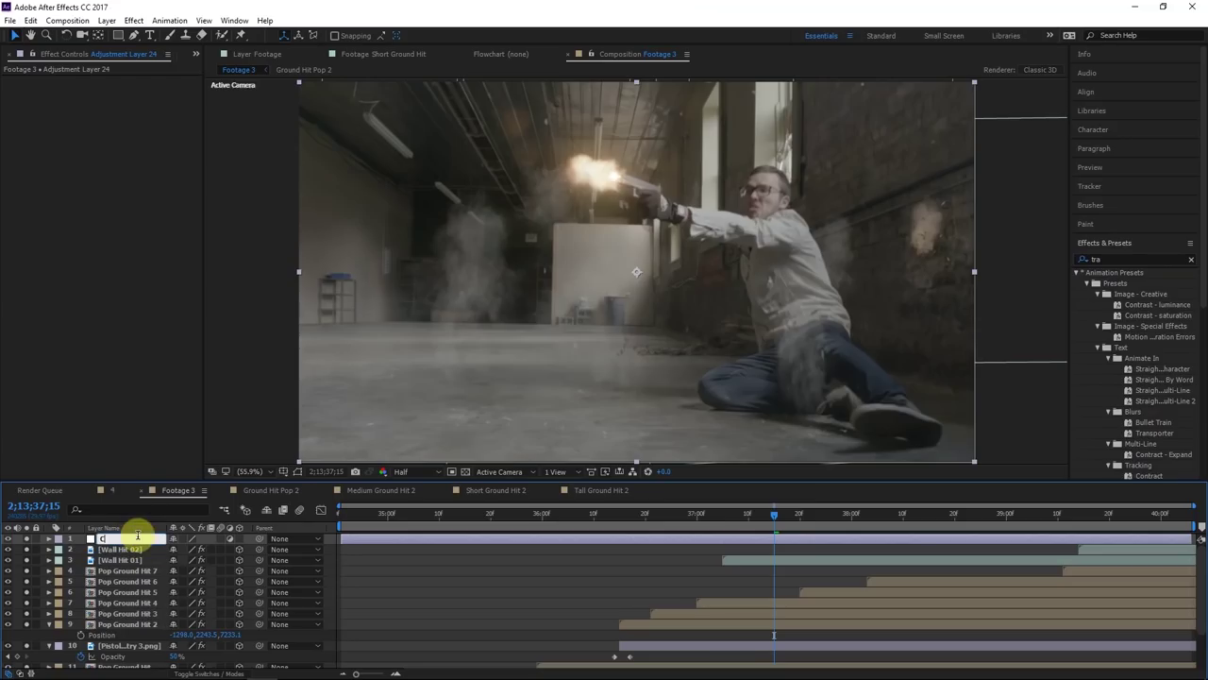
pyautogui.write('amera Sh')
pyautogui.write('ake')
# Apply the Transform and Slider Control effects to the Camera Shake layer
pyautogui.click(1122, 261)
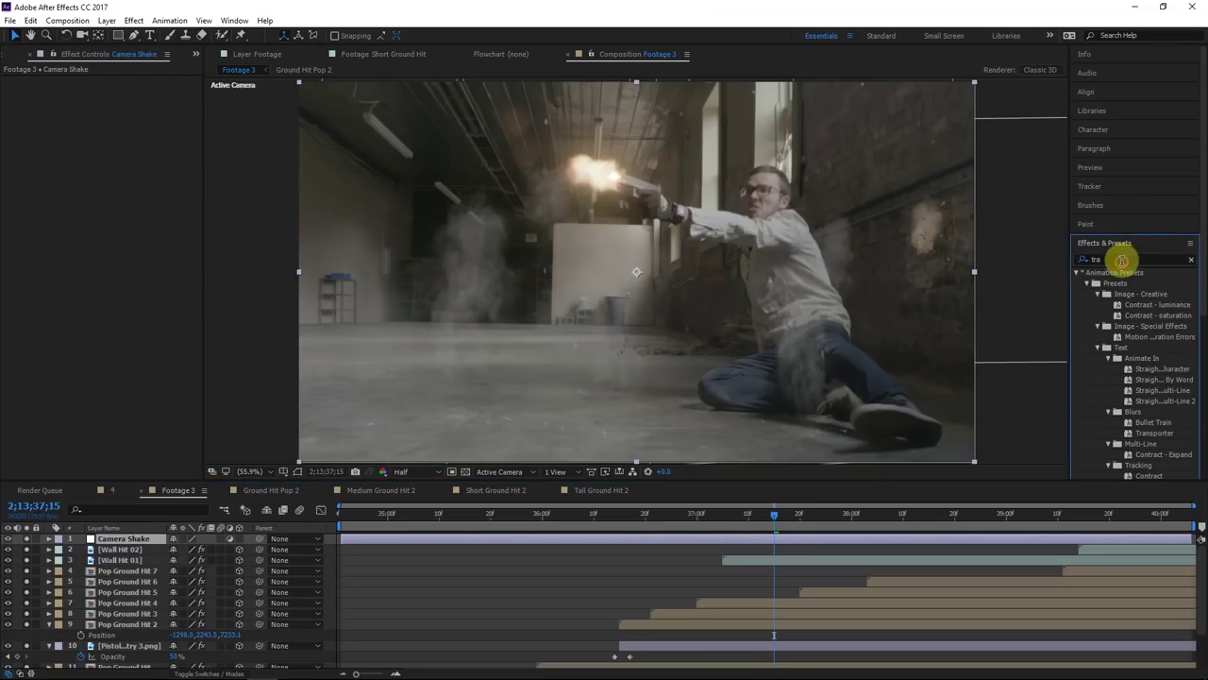
pyautogui.write('trans')
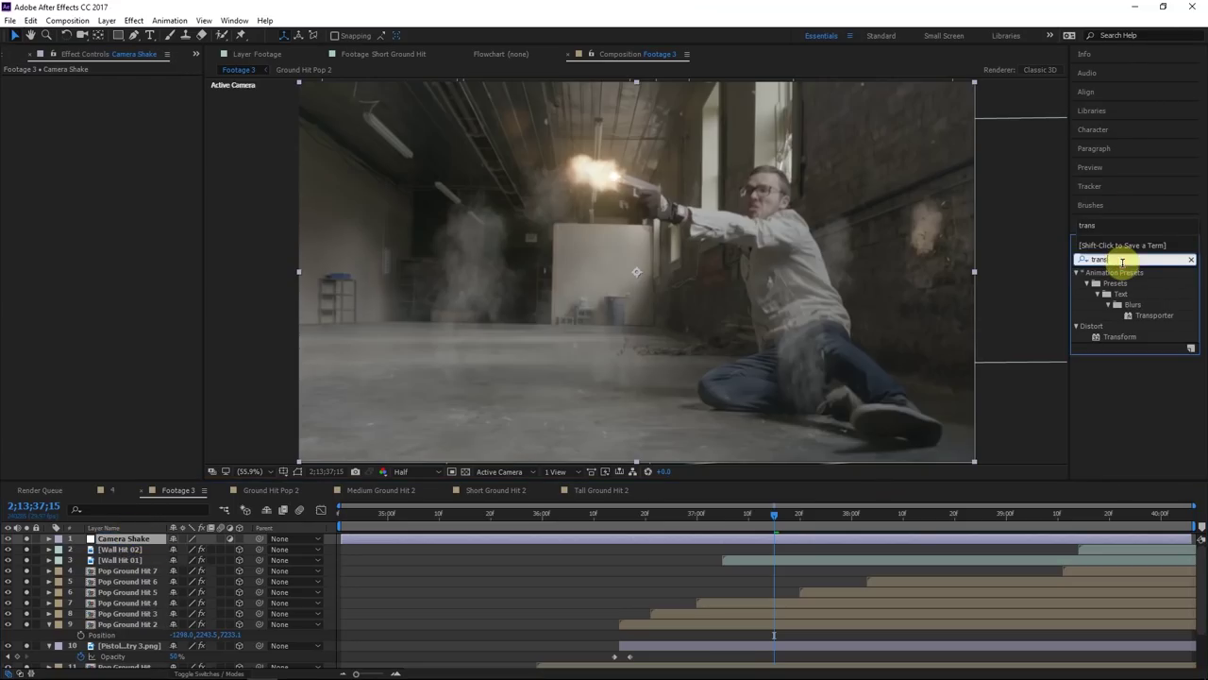
pyautogui.doubleClick(1120, 337)
pyautogui.click(1085, 260)
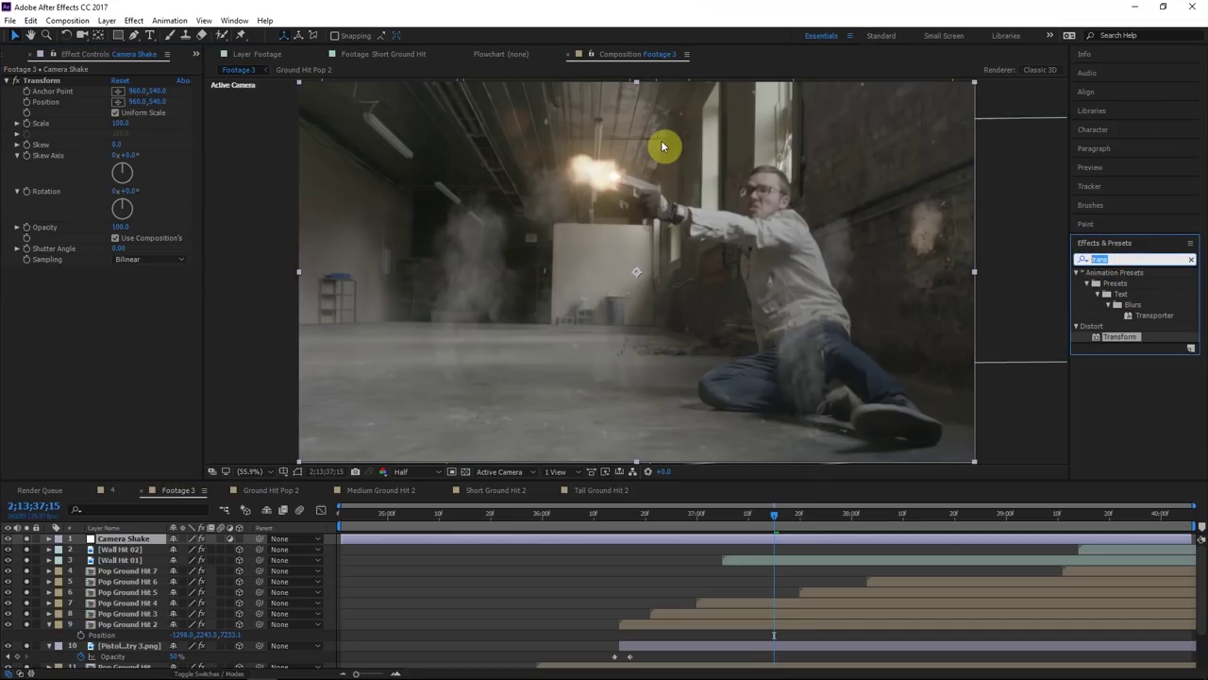
pyautogui.write('slider')
pyautogui.moveTo(1125, 283); pyautogui.dragTo(58, 107)
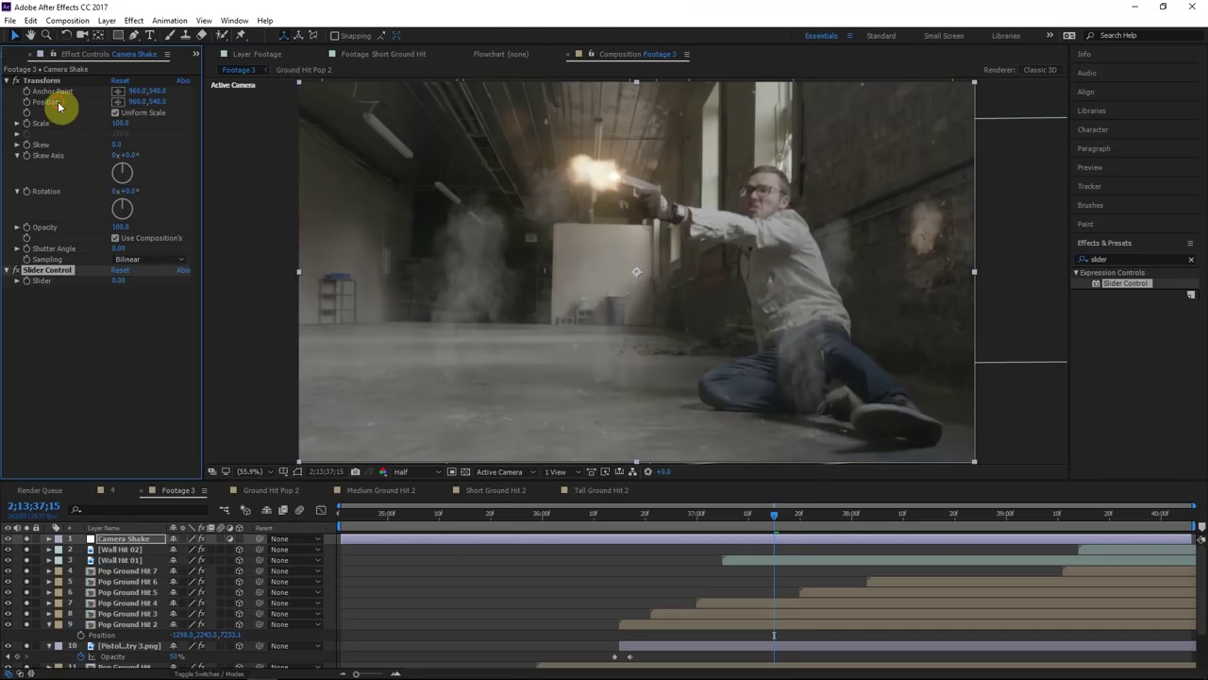
pyautogui.moveTo(136, 106); pyautogui.dragTo(117, 83)
pyautogui.click(117, 83)
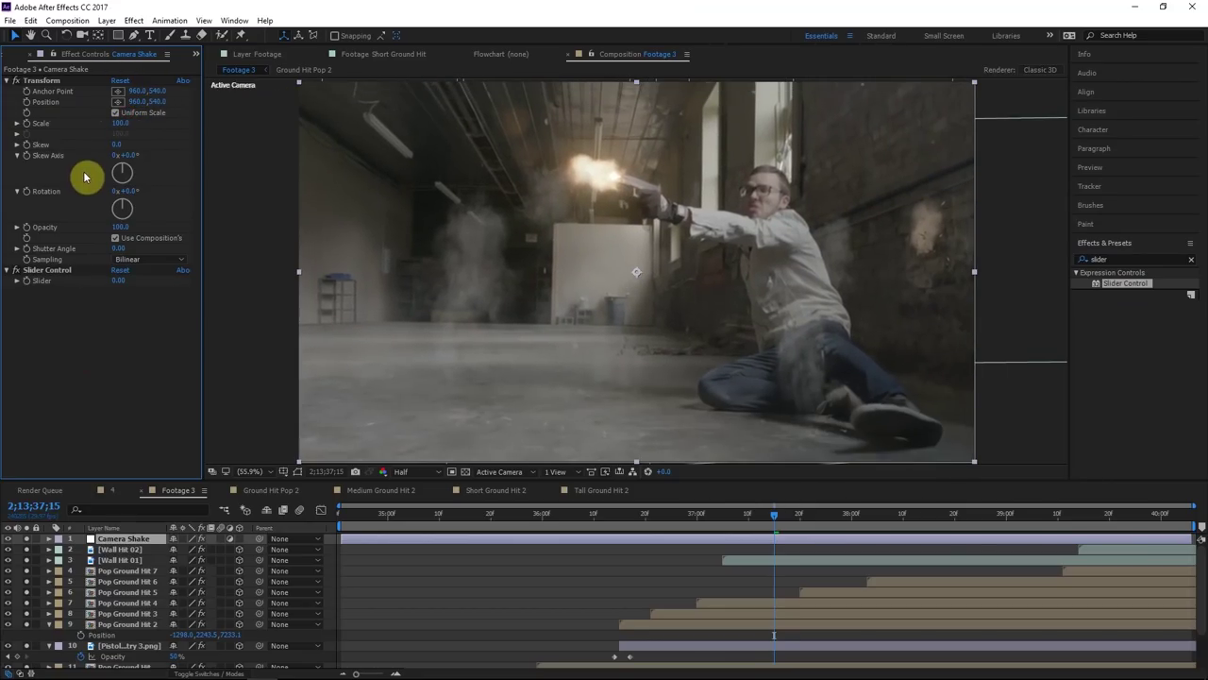
pyautogui.moveTo(142, 102); pyautogui.dragTo(115, 115)
pyautogui.hotkey('ctrl', 'z')
# Add the expression wiggle(7,effect("Slider Control")("Slider")) to the Transform effect's Position on Camera Shake, linking the amount to the slider
pyautogui.keyDown('alt'); pyautogui.click(28, 102); pyautogui.keyUp('alt')
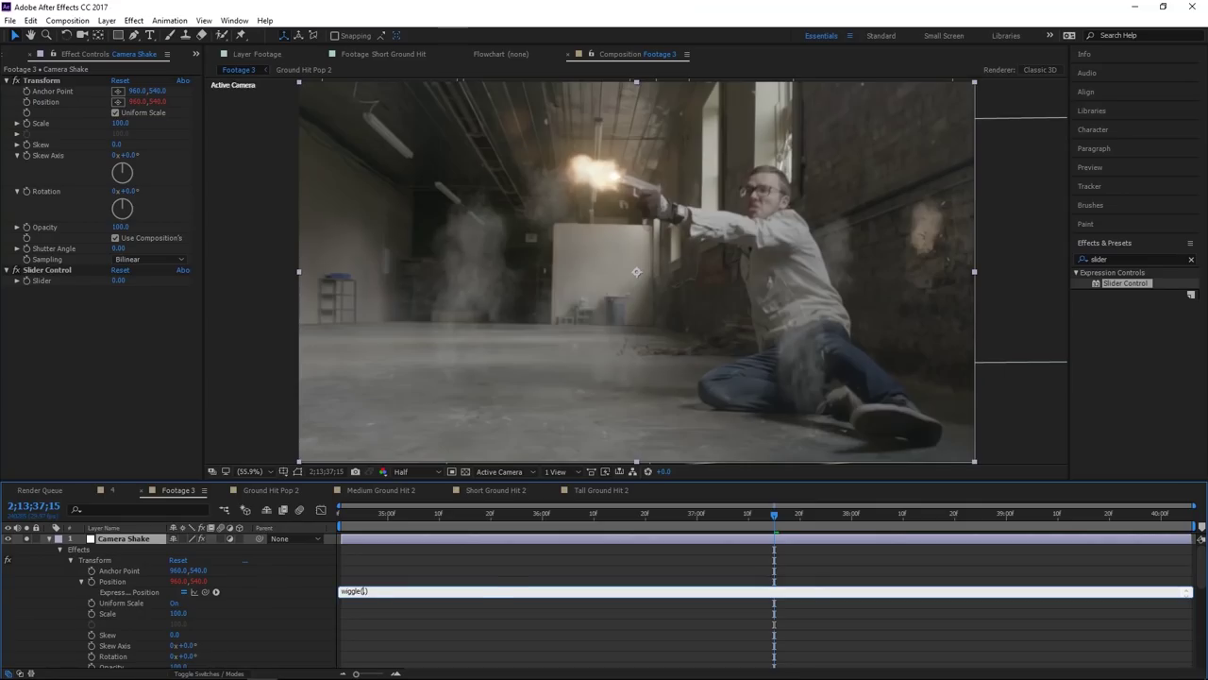
pyautogui.click(479, 585)
pyautogui.press('space')
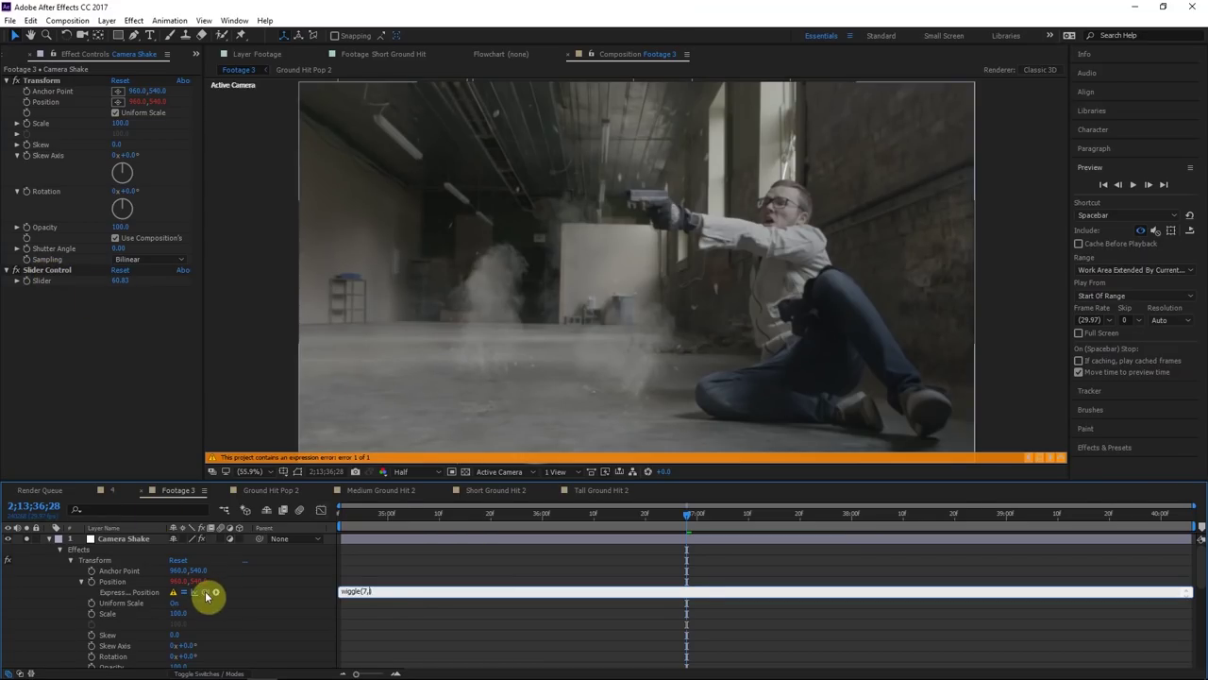
pyautogui.moveTo(207, 595); pyautogui.dragTo(50, 286)
pyautogui.click(428, 575)
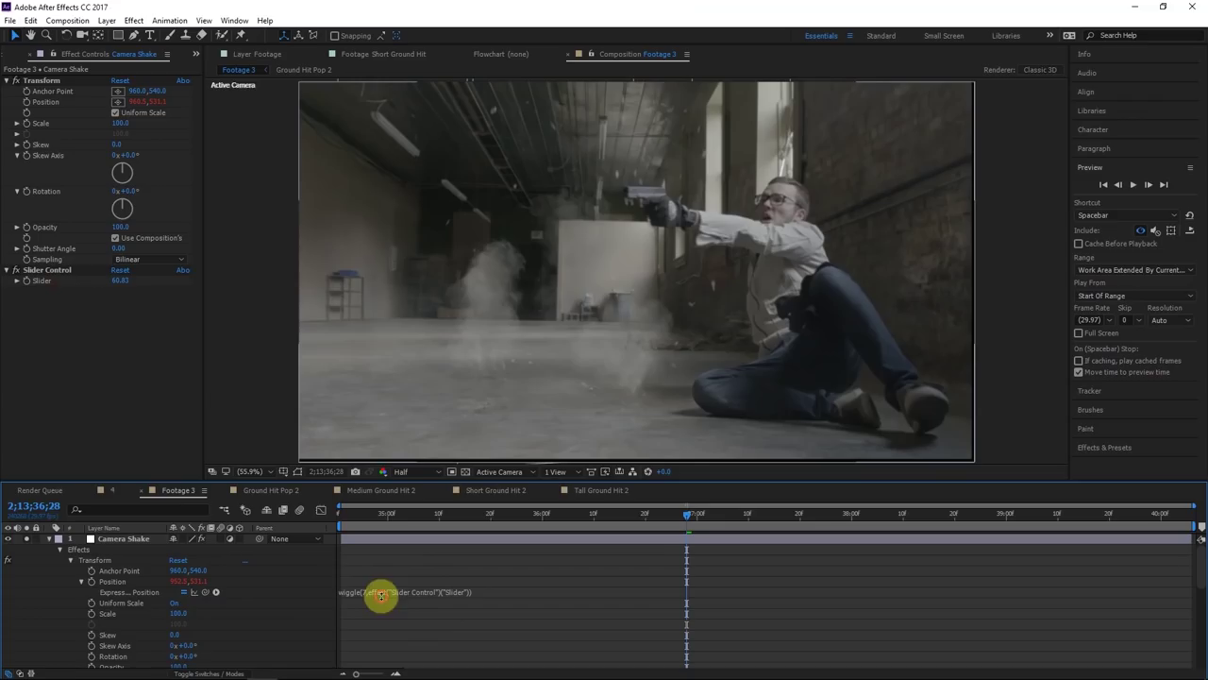
# Keyframe Camera Shake's Slider at 50 at 2;13;36;29 and at 15 at the shot's start, and preview the shake
pyautogui.click(62, 326)
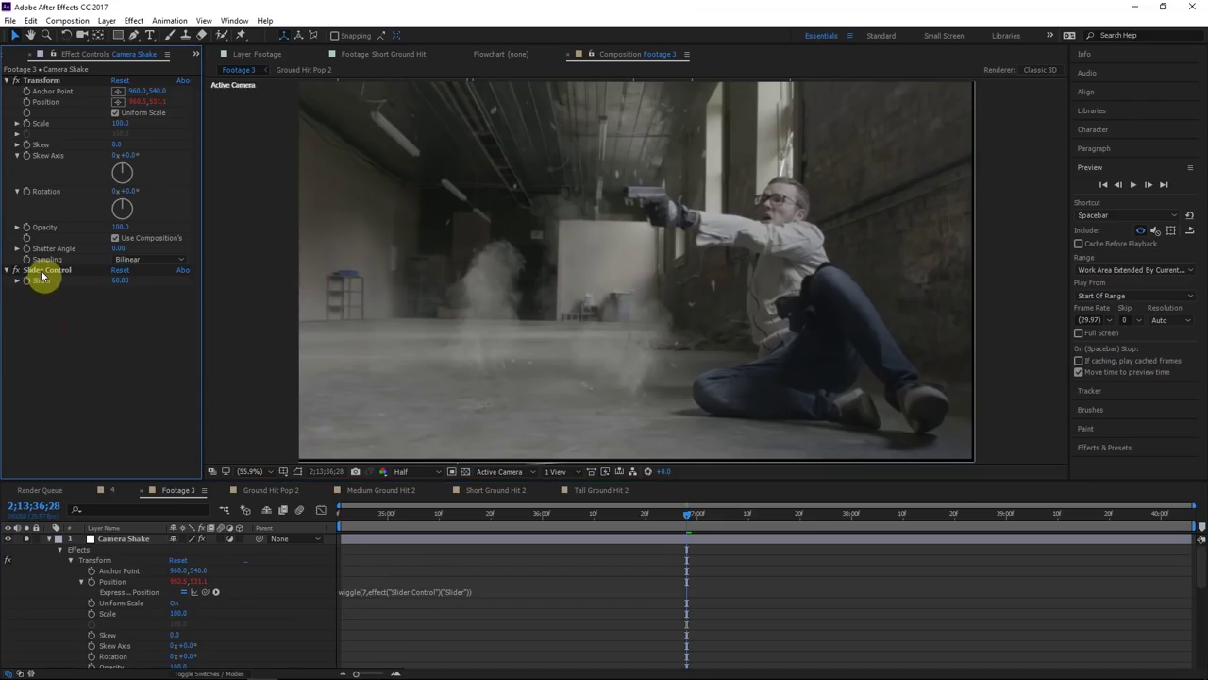
pyautogui.click(43, 272)
pyautogui.click(61, 310)
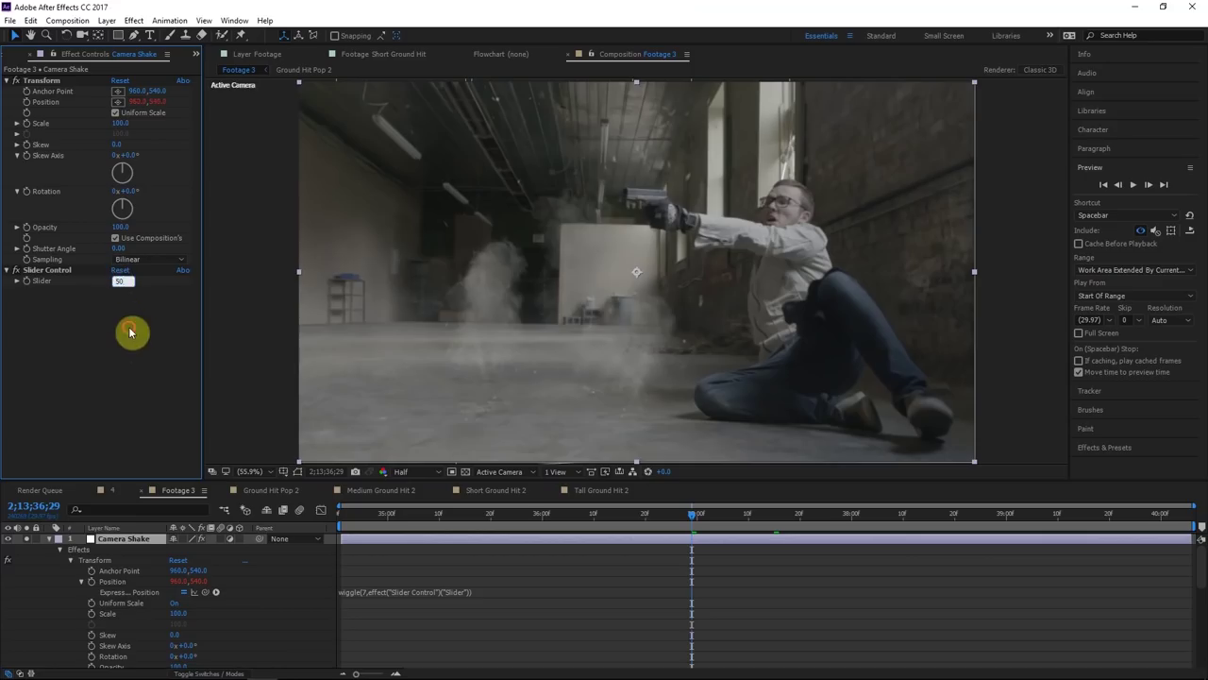
pyautogui.click(32, 276)
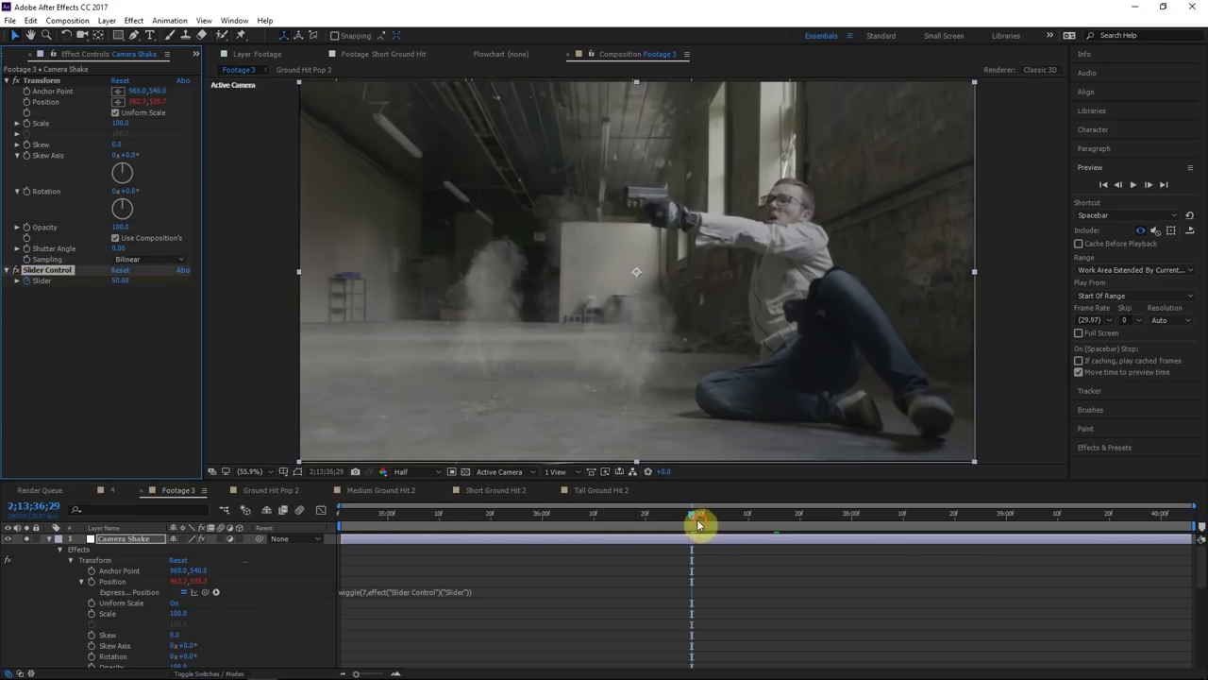
pyautogui.moveTo(698, 523); pyautogui.dragTo(280, 522)
pyautogui.click(122, 282)
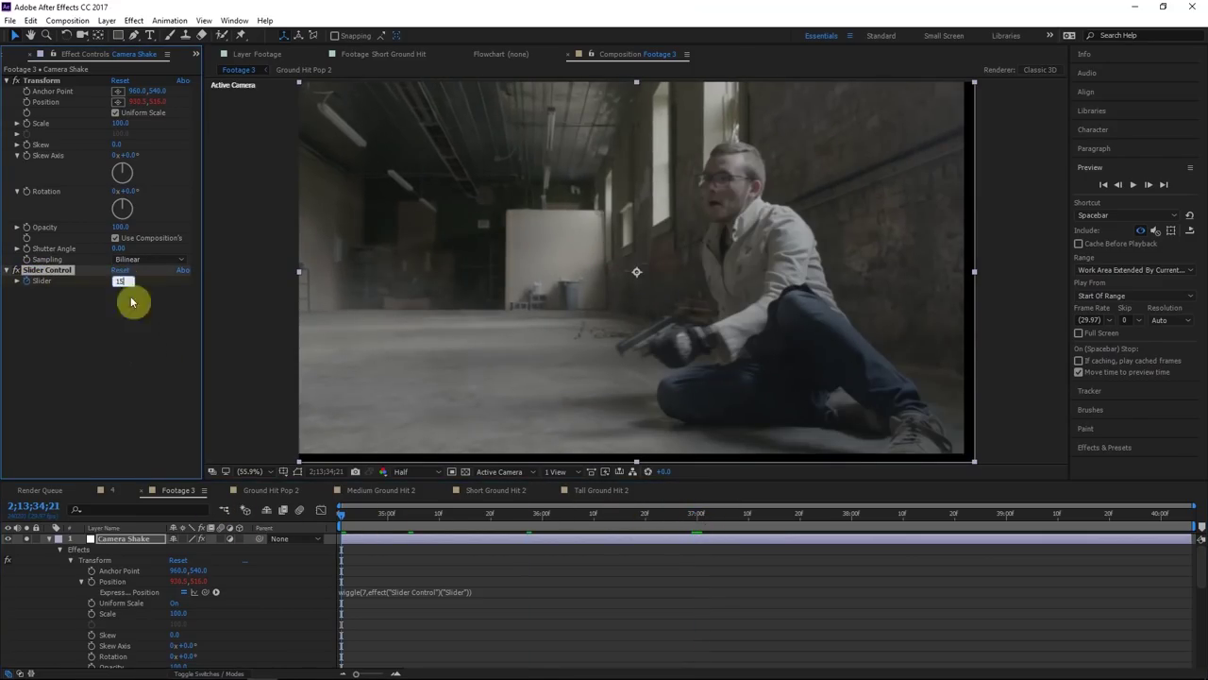
pyautogui.write('15')
pyautogui.press('Return')
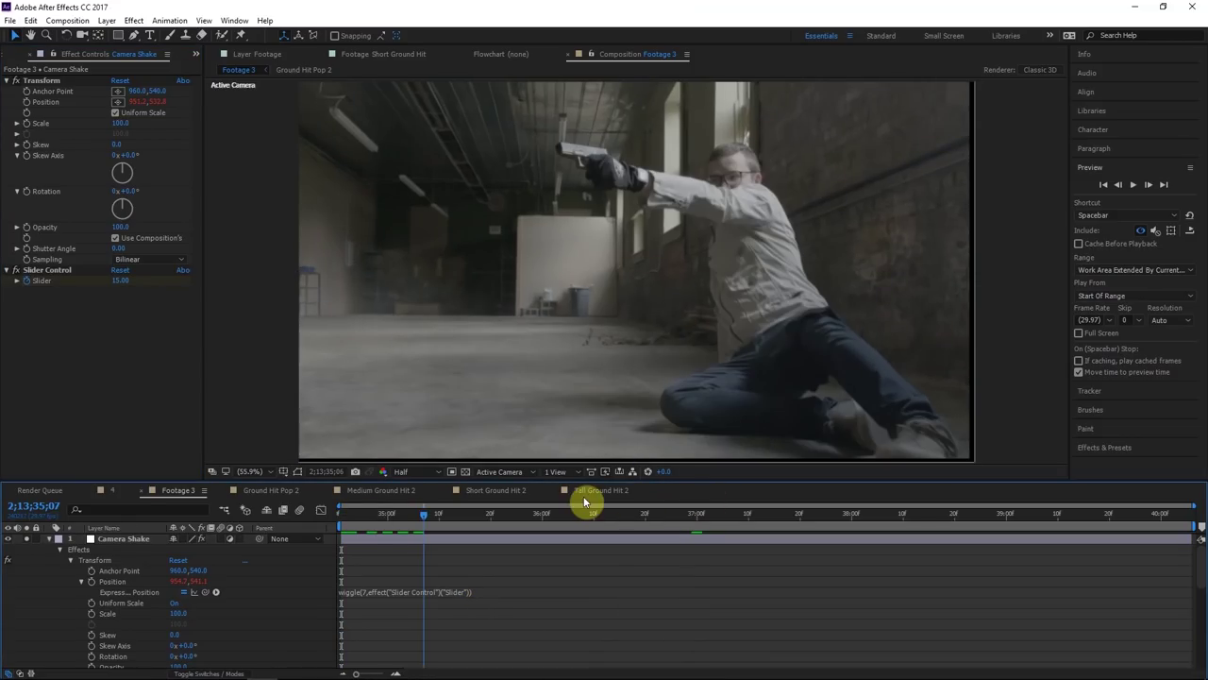
pyautogui.moveTo(692, 504); pyautogui.dragTo(741, 519)
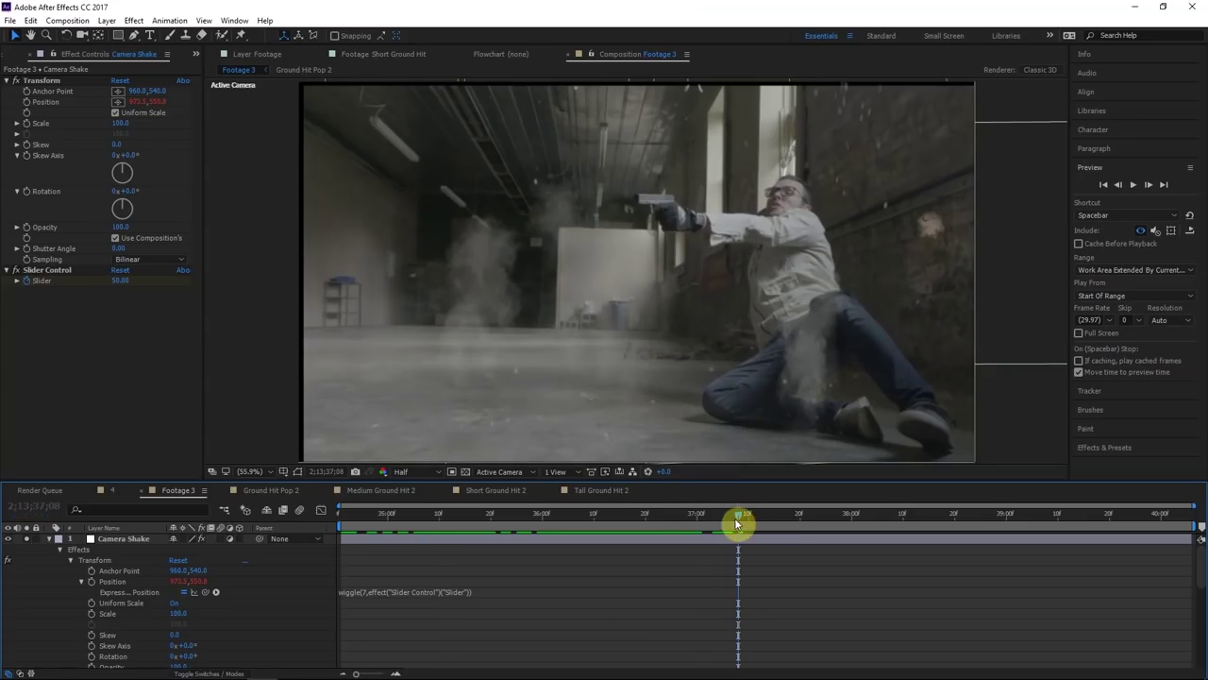
# Try enlarging the Transform effect's Scale on Camera Shake to cover the black edges, and undo it
pyautogui.click(50, 539)
pyautogui.click(1128, 447)
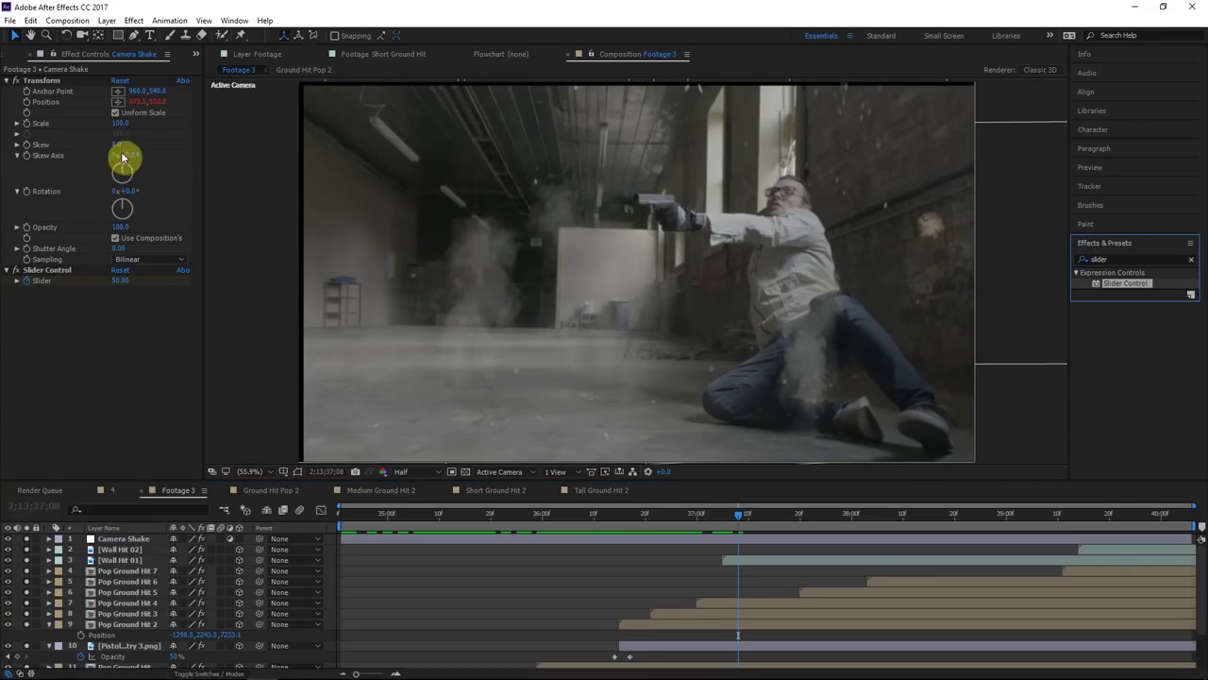
pyautogui.moveTo(124, 124); pyautogui.dragTo(129, 128)
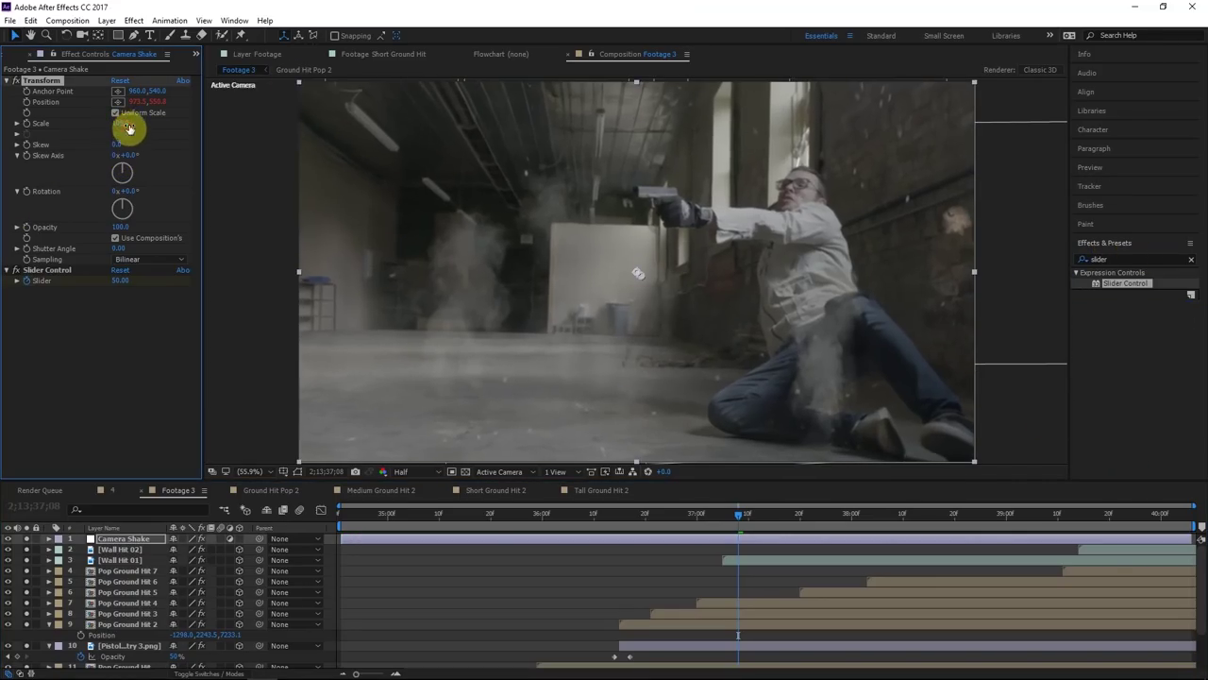
pyautogui.click(1115, 256)
pyautogui.hotkey('ctrl', 'z')
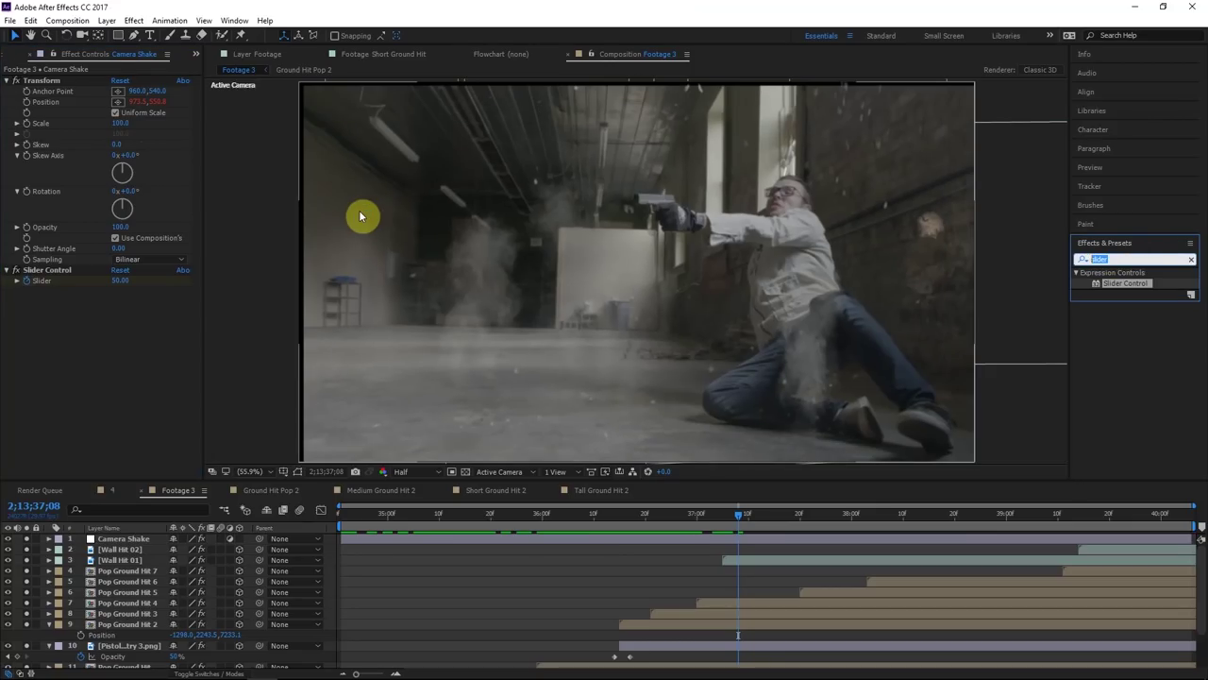
# Add Motion Tile above Transform on Camera Shake with Mirror Edges on and Output Width and Height at 115
pyautogui.write('motion')
pyautogui.moveTo(1137, 381); pyautogui.dragTo(91, 83)
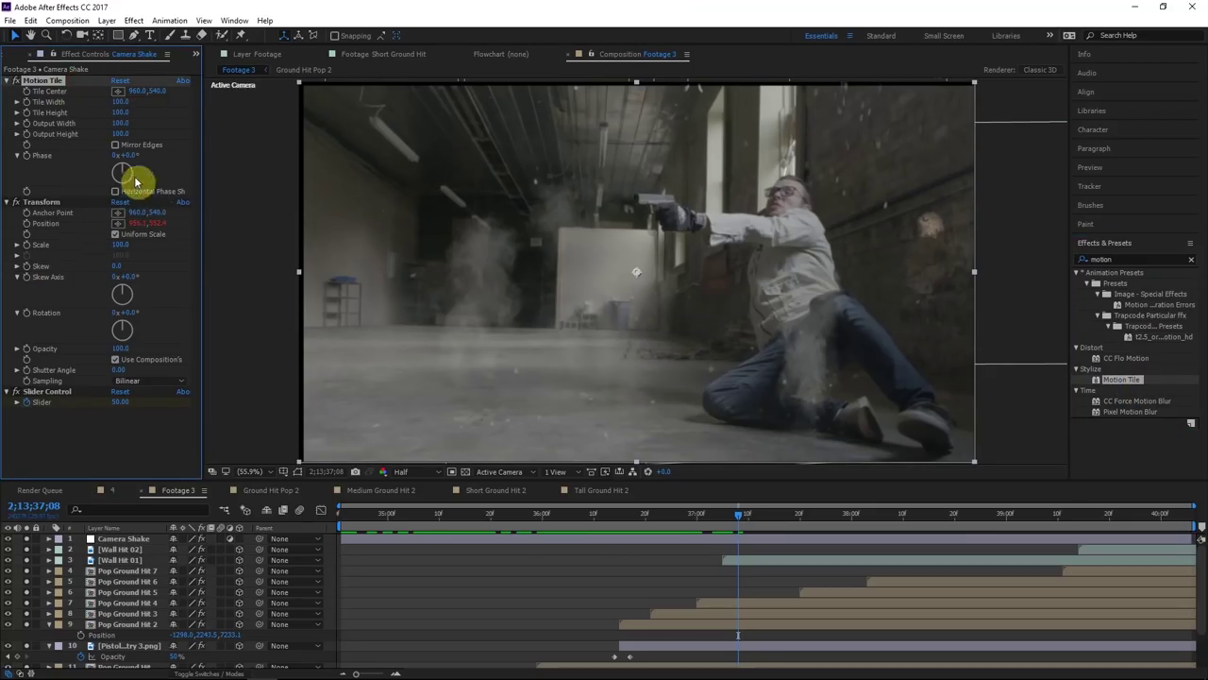
pyautogui.write('10')
pyautogui.click(121, 124)
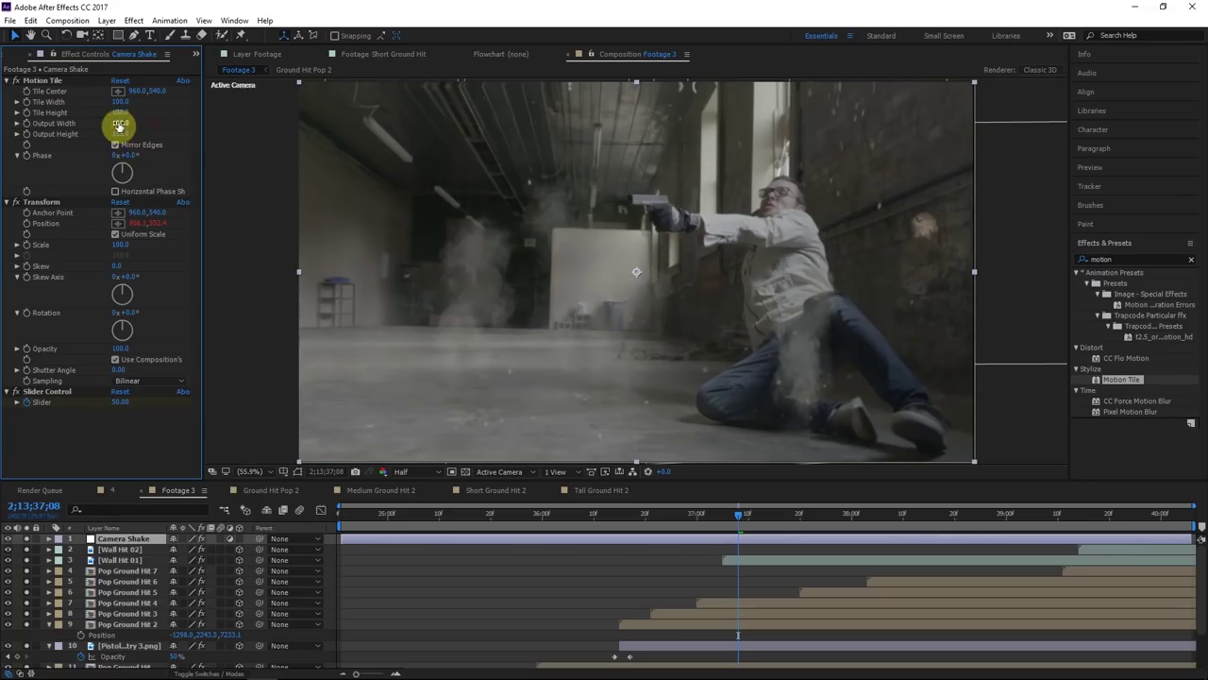
pyautogui.write('115')
pyautogui.click(173, 126)
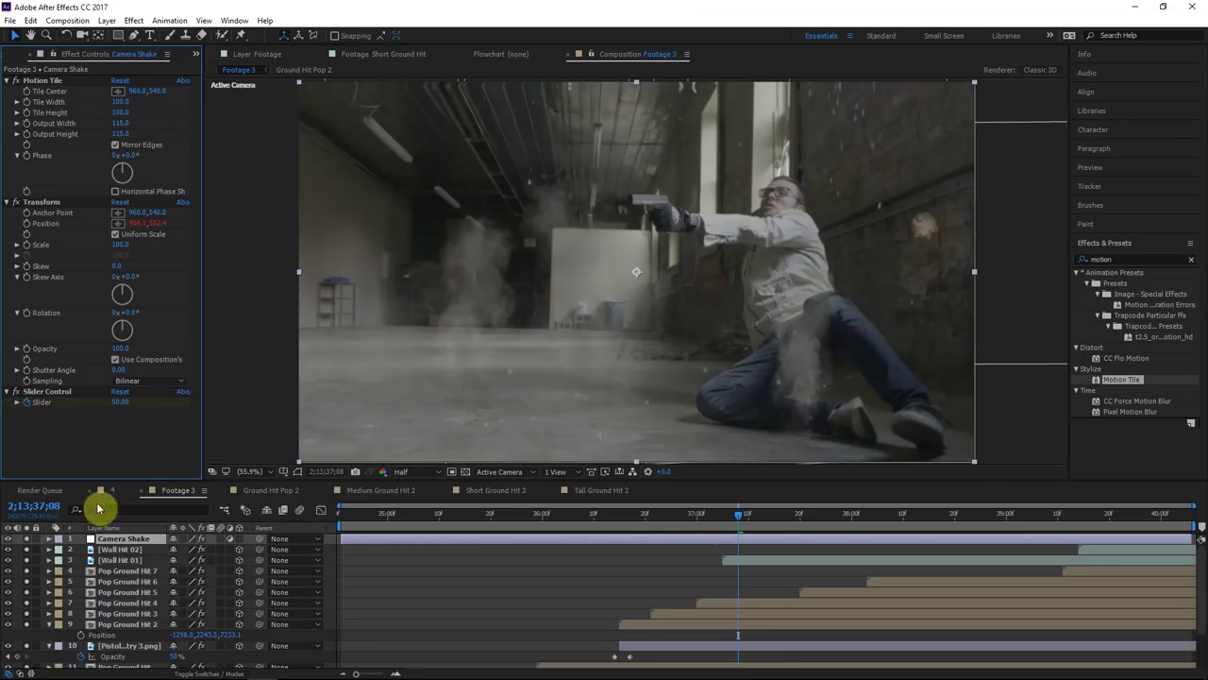
# Set the Transform effect's Scale on Camera Shake to 103.6
pyautogui.click(120, 245)
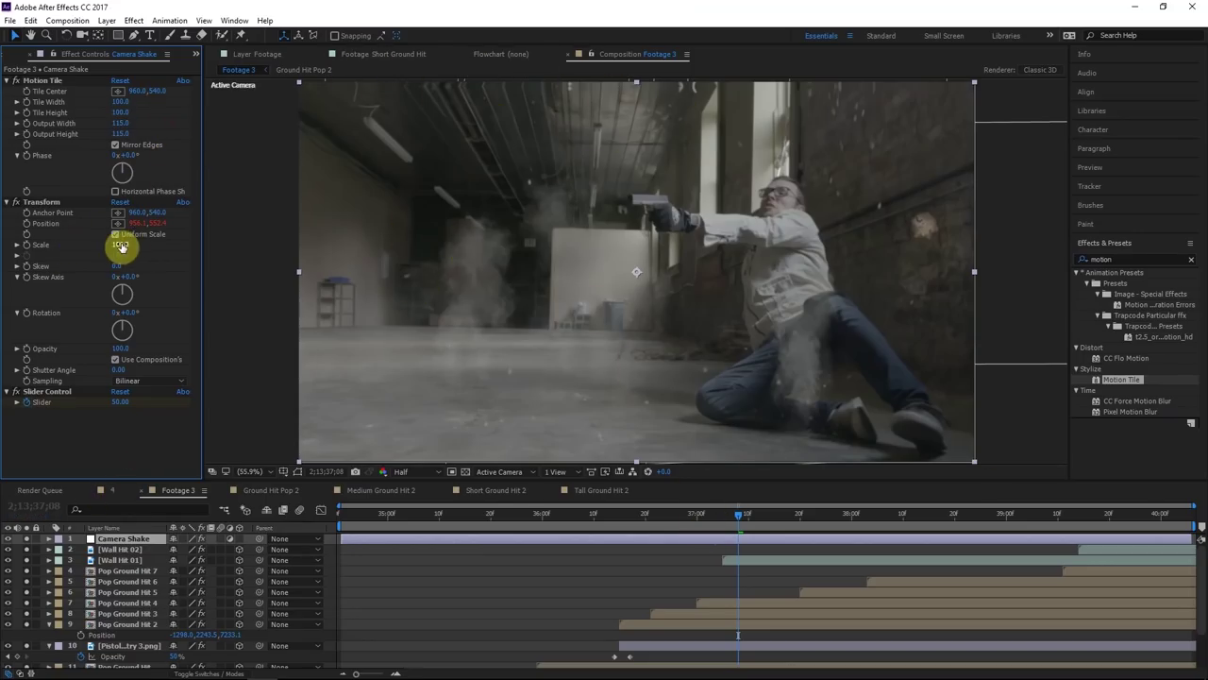
pyautogui.write('103.6')
pyautogui.press('Return')
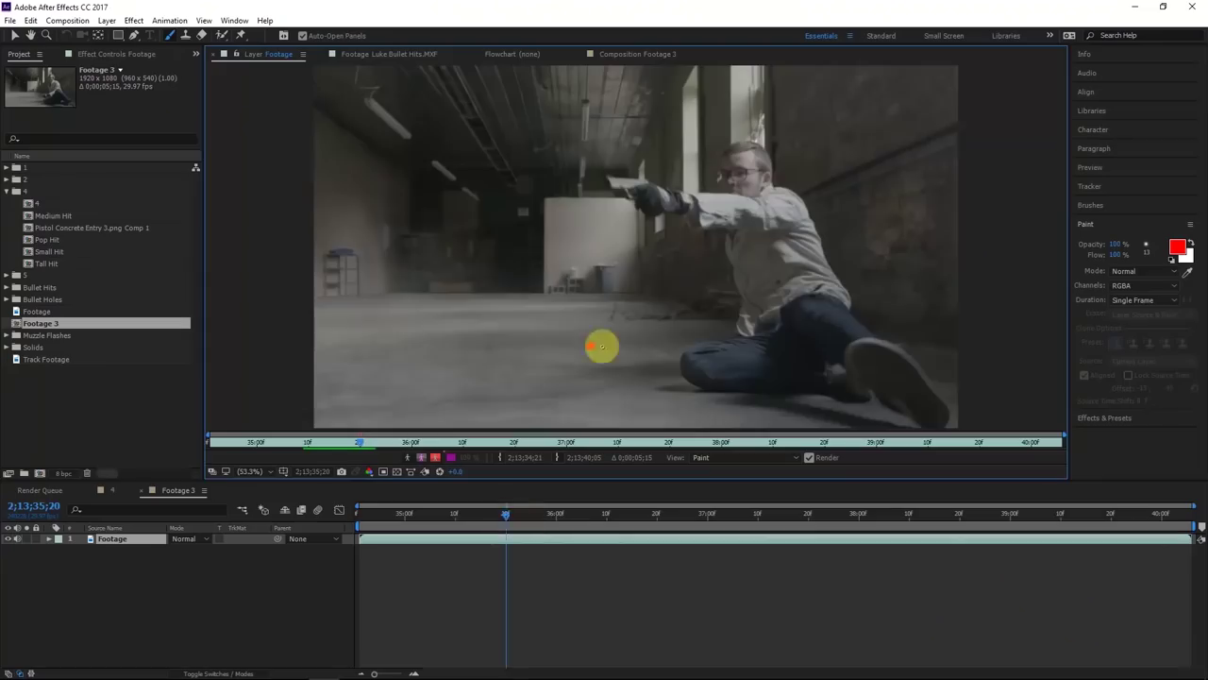
pyautogui.moveTo(609, 516); pyautogui.dragTo(1066, 519)
pyautogui.click(834, 205)
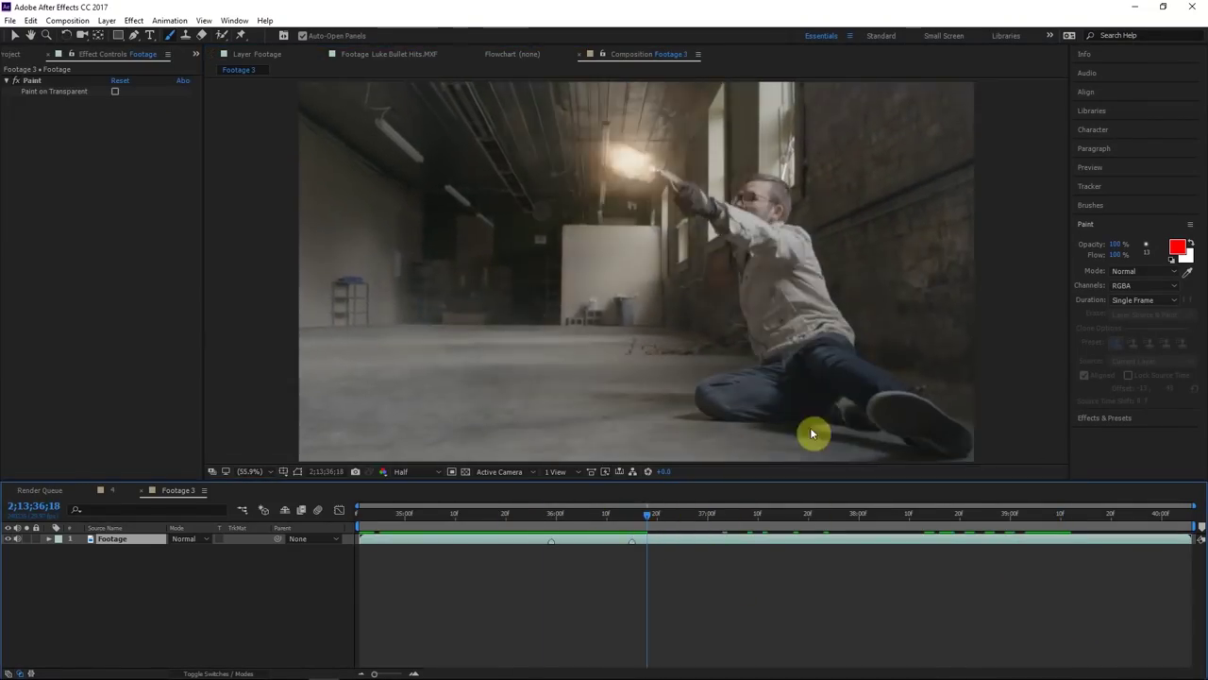
pyautogui.moveTo(703, 512); pyautogui.dragTo(1105, 516)
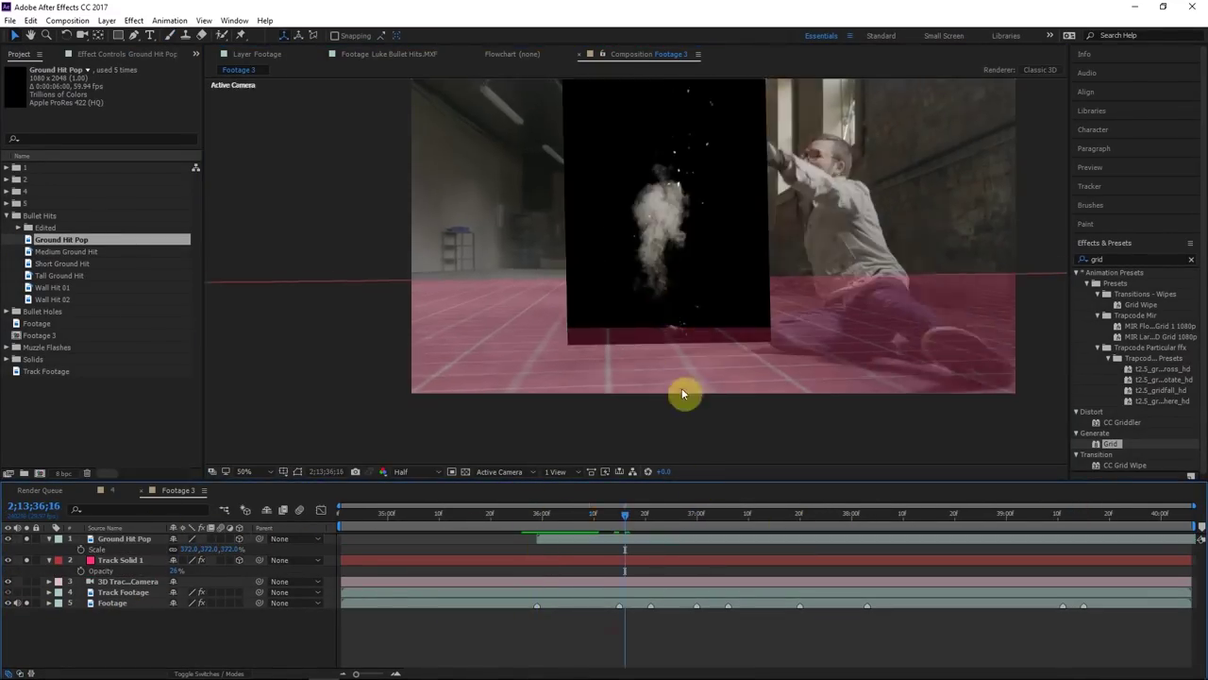
pyautogui.click(550, 525)
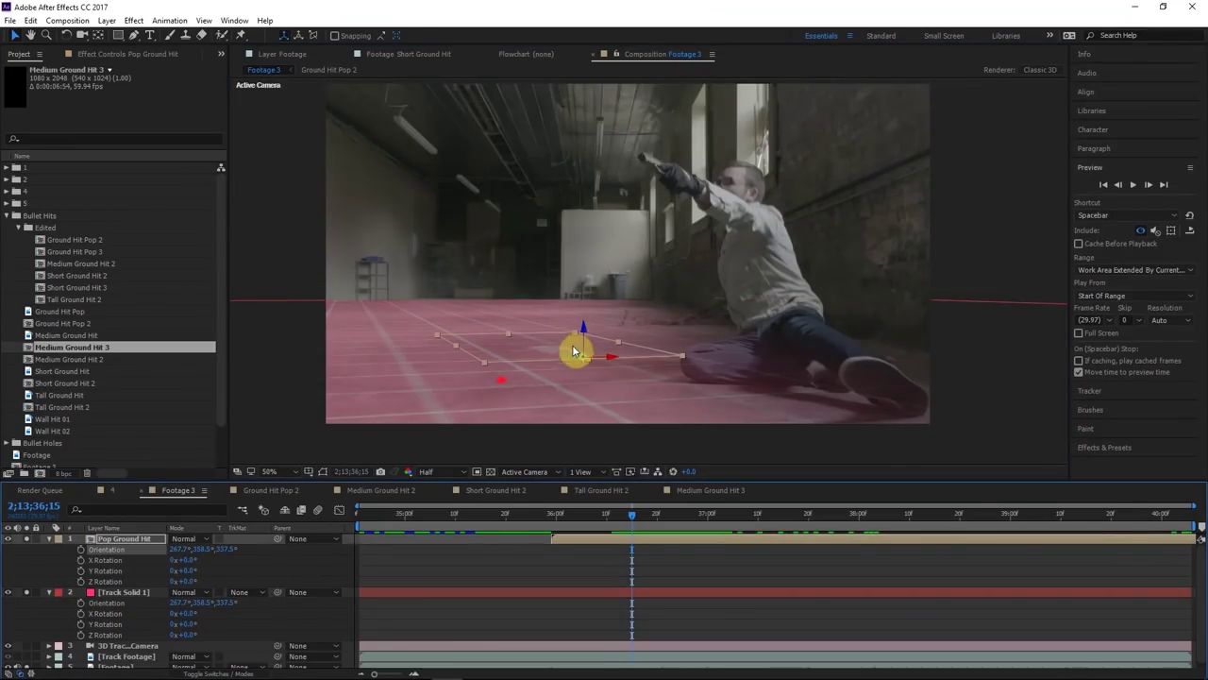
pyautogui.moveTo(548, 349); pyautogui.dragTo(614, 350)
pyautogui.click(50, 550)
pyautogui.click(26, 551)
pyautogui.click(150, 540)
pyautogui.click(106, 348)
pyautogui.press('Delete')
pyautogui.click(650, 362)
pyautogui.hotkey('ctrl', 'shift', 'd')
pyautogui.click(586, 363)
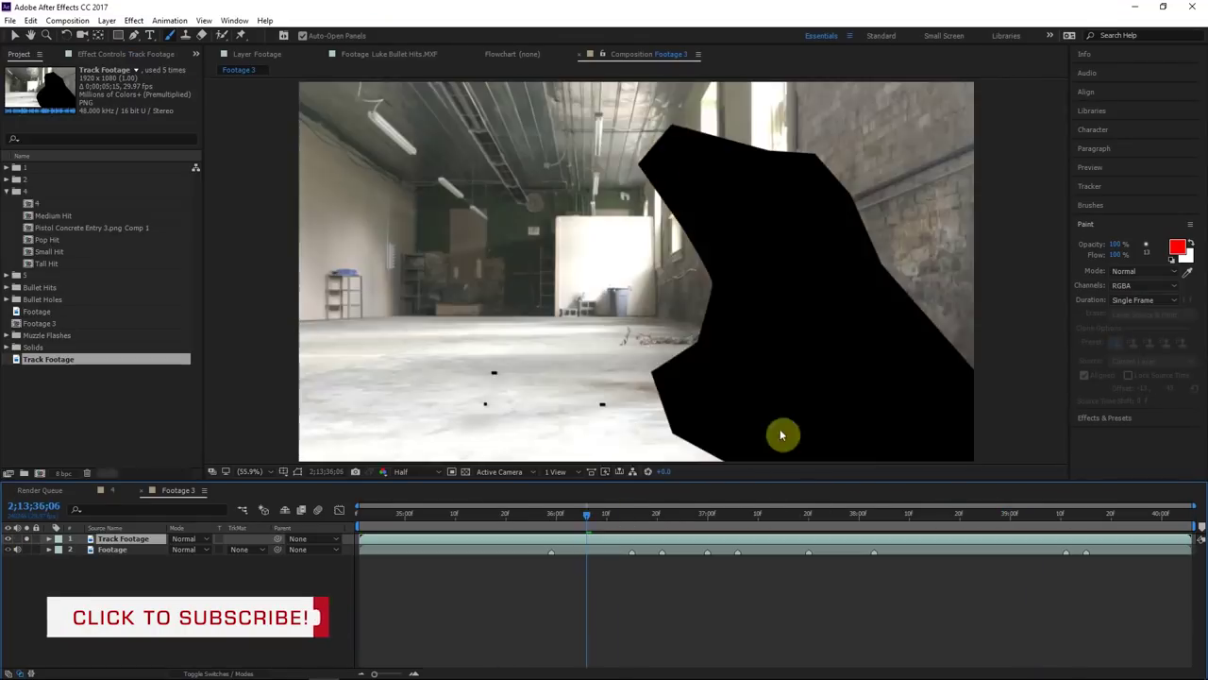
pyautogui.rightClick(605, 406)
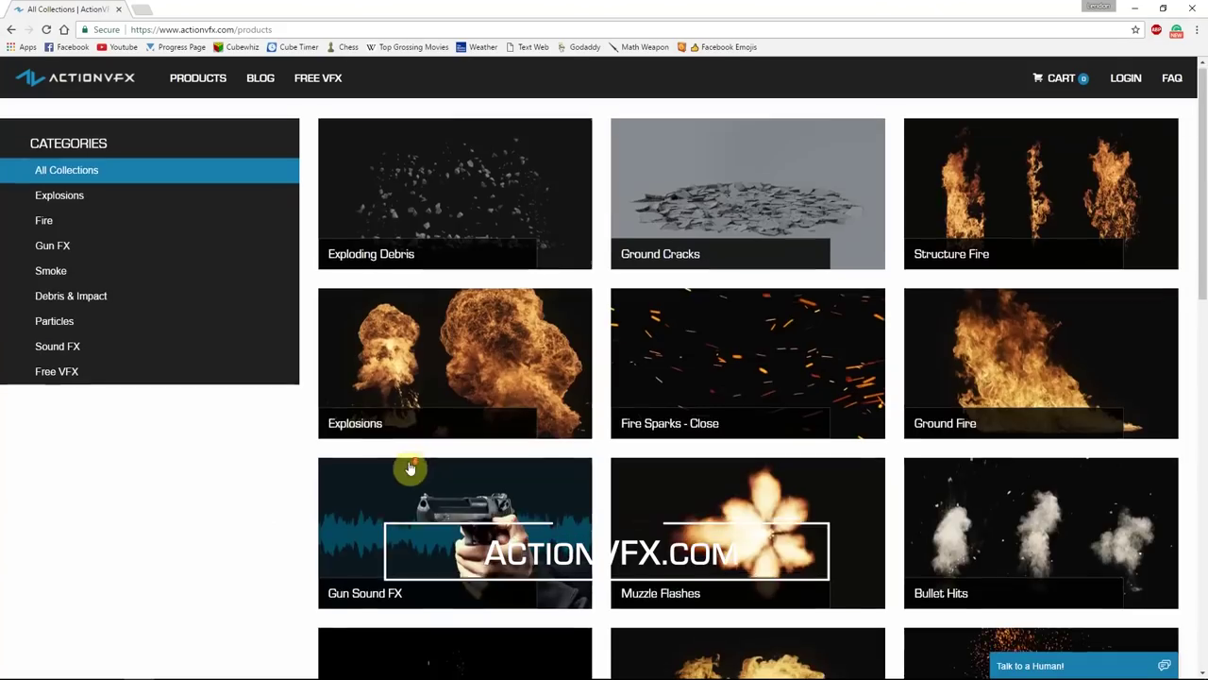
# Switch to the browser and look through all the effect collections on the ActionVFX products page
pyautogui.scroll(-5, 411, 468)
pyautogui.scroll(-4, 416, 469)
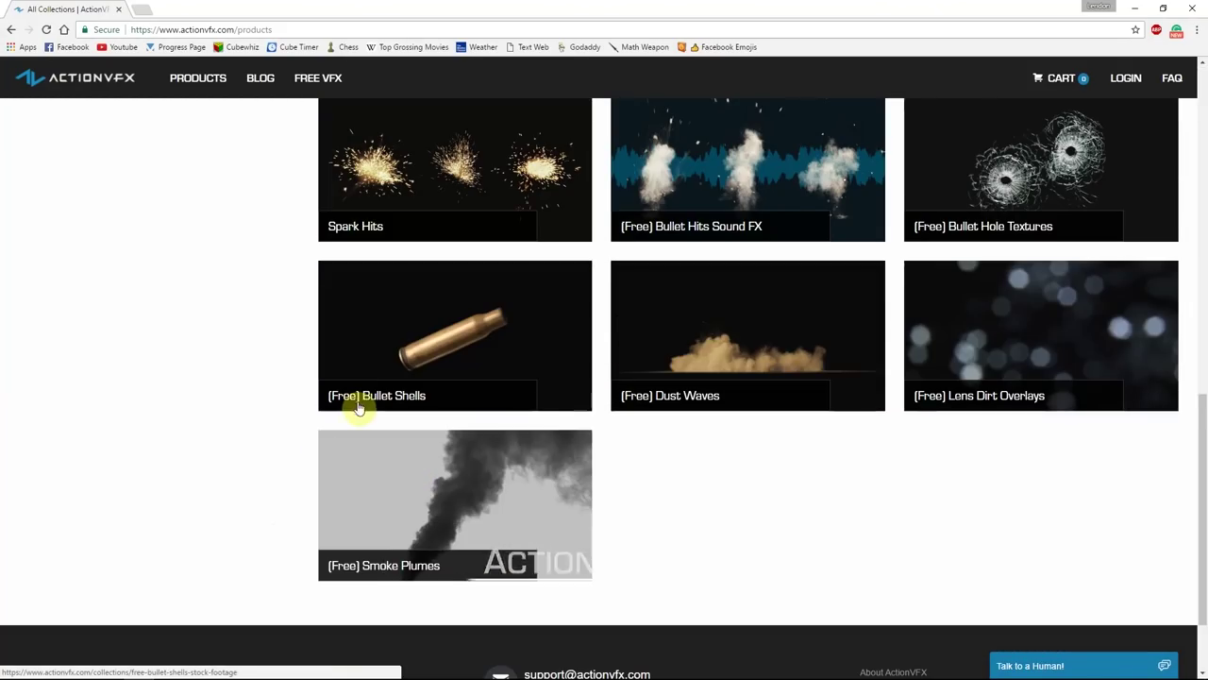
pyautogui.scroll(9, 311, 467)
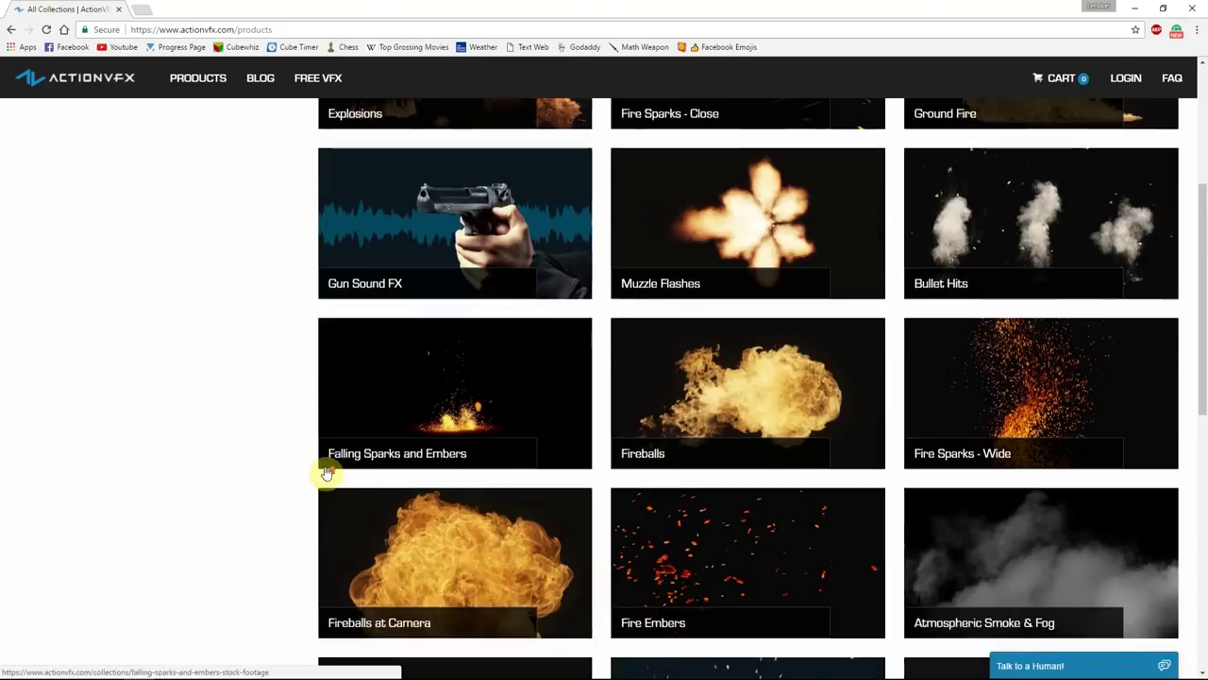